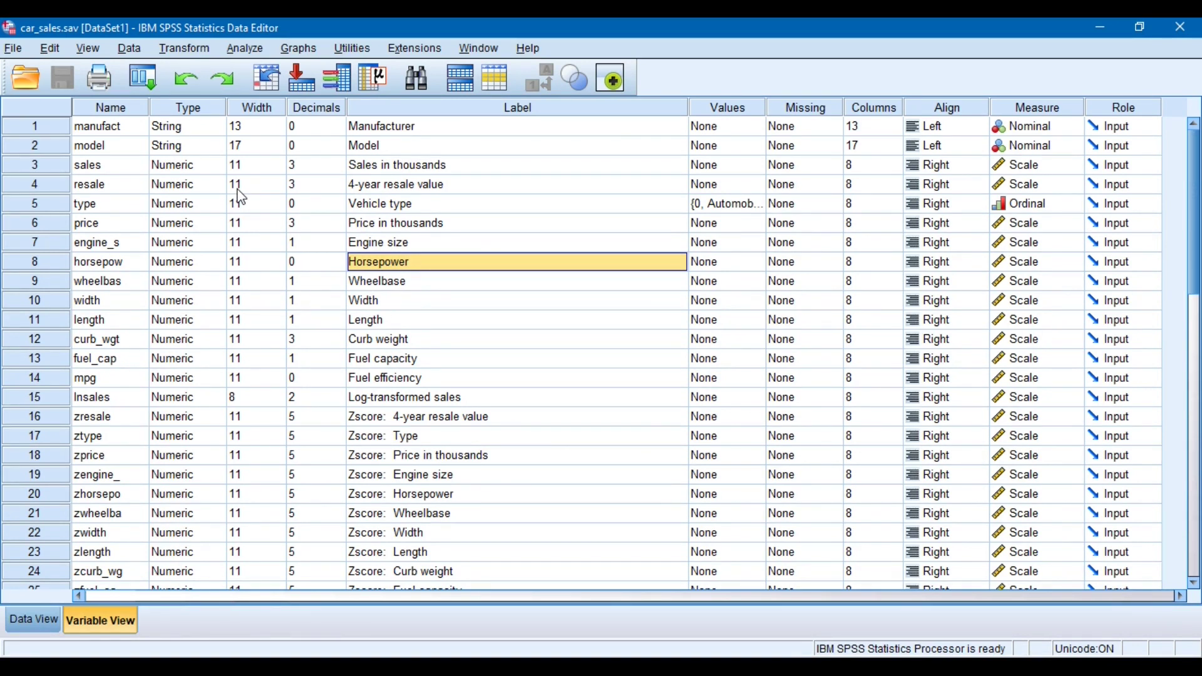
Examine the manufacturer variable's definition and the manufacturer and model columns in the case data.
click(370, 129)
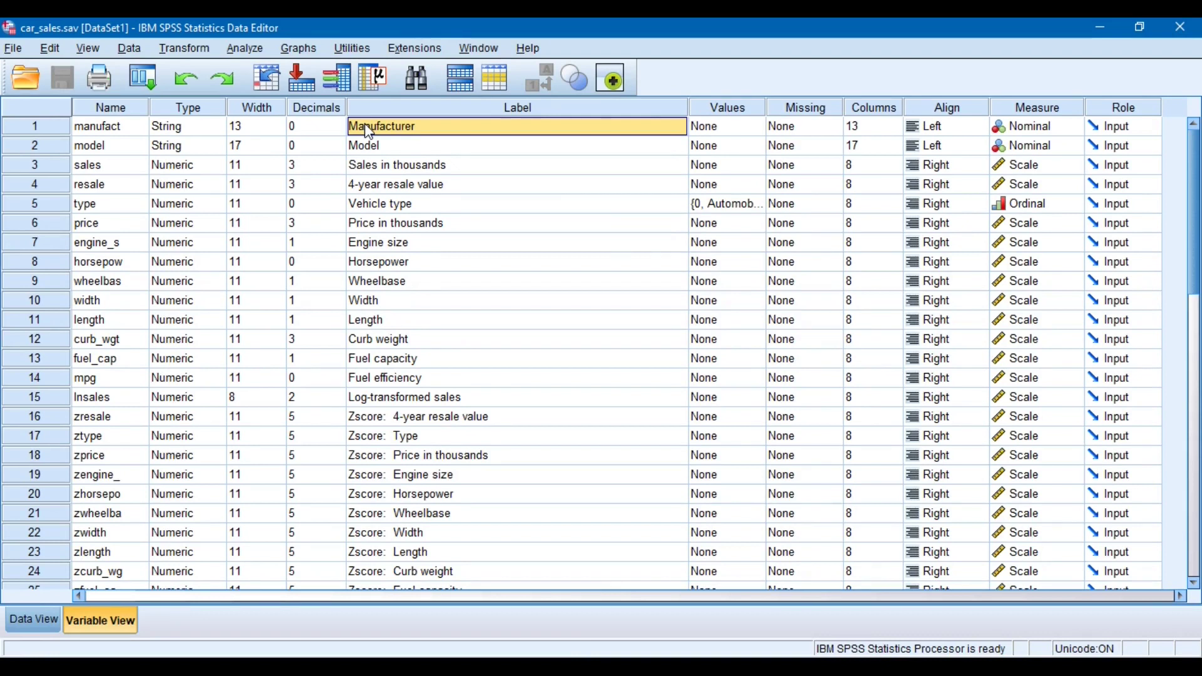
click(32, 621)
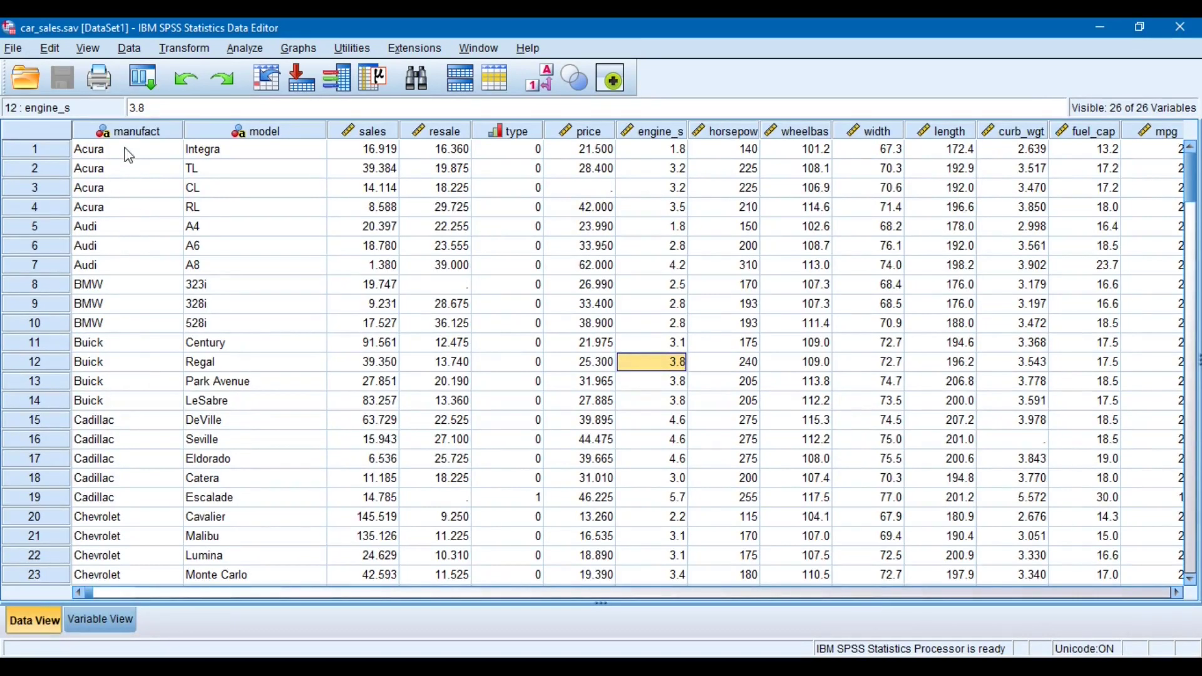
click(128, 132)
click(240, 131)
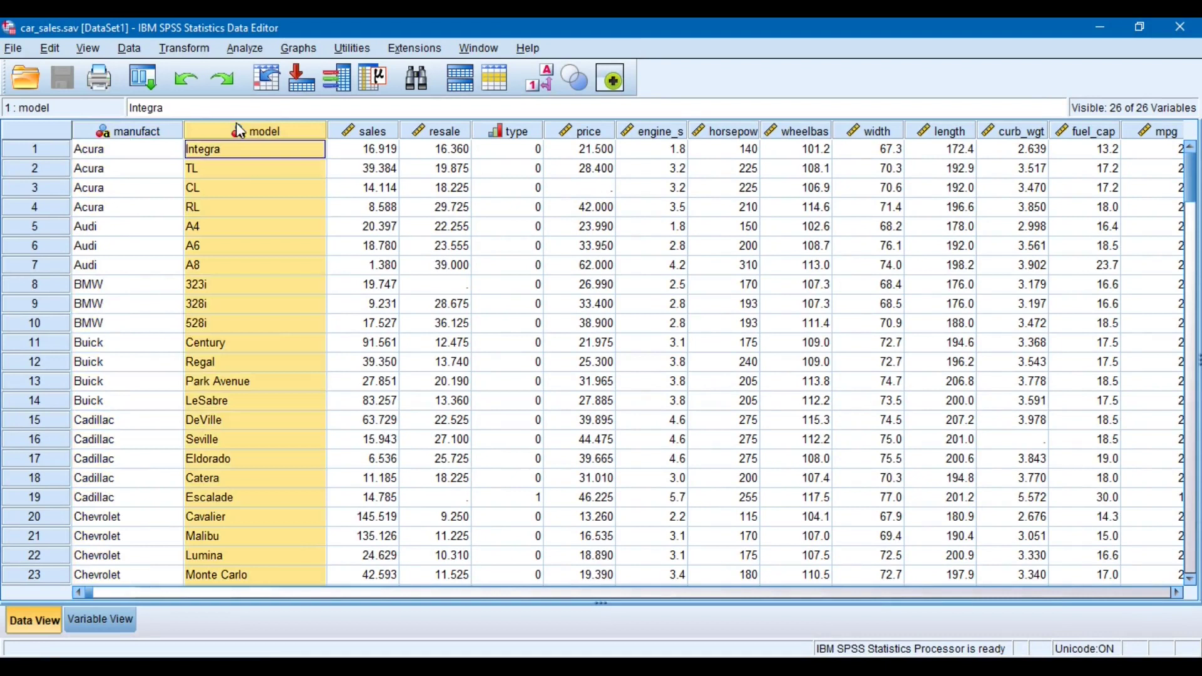
click(161, 150)
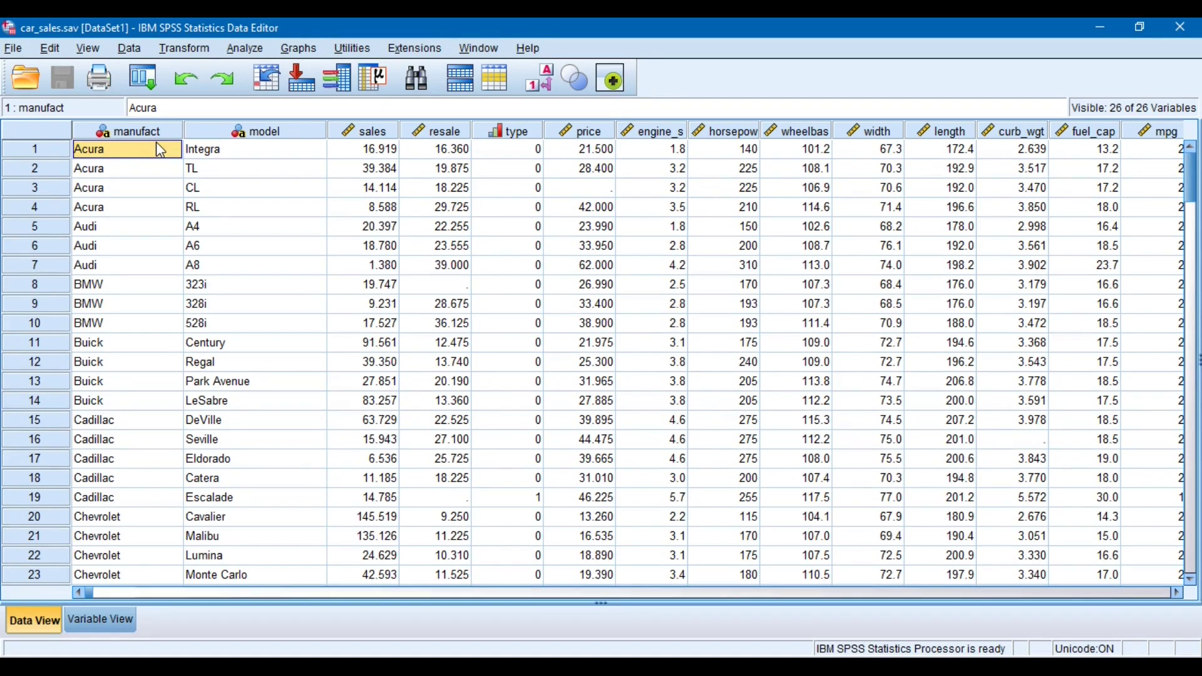
click(223, 131)
shift+click(153, 133)
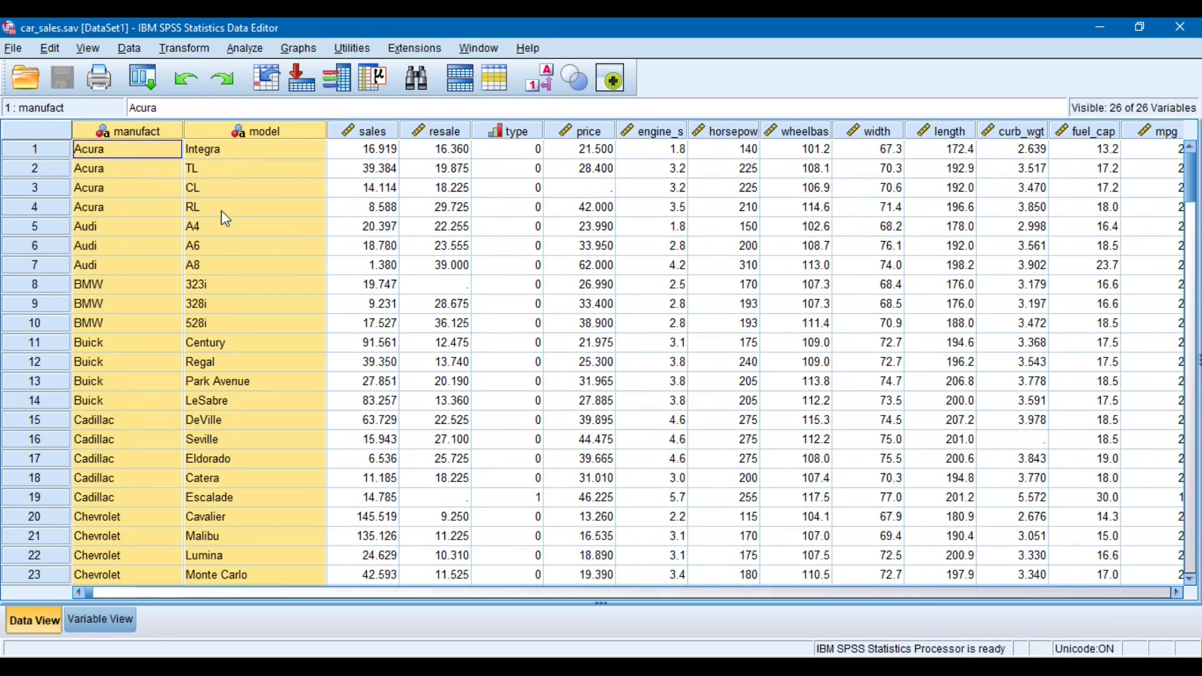
click(239, 264)
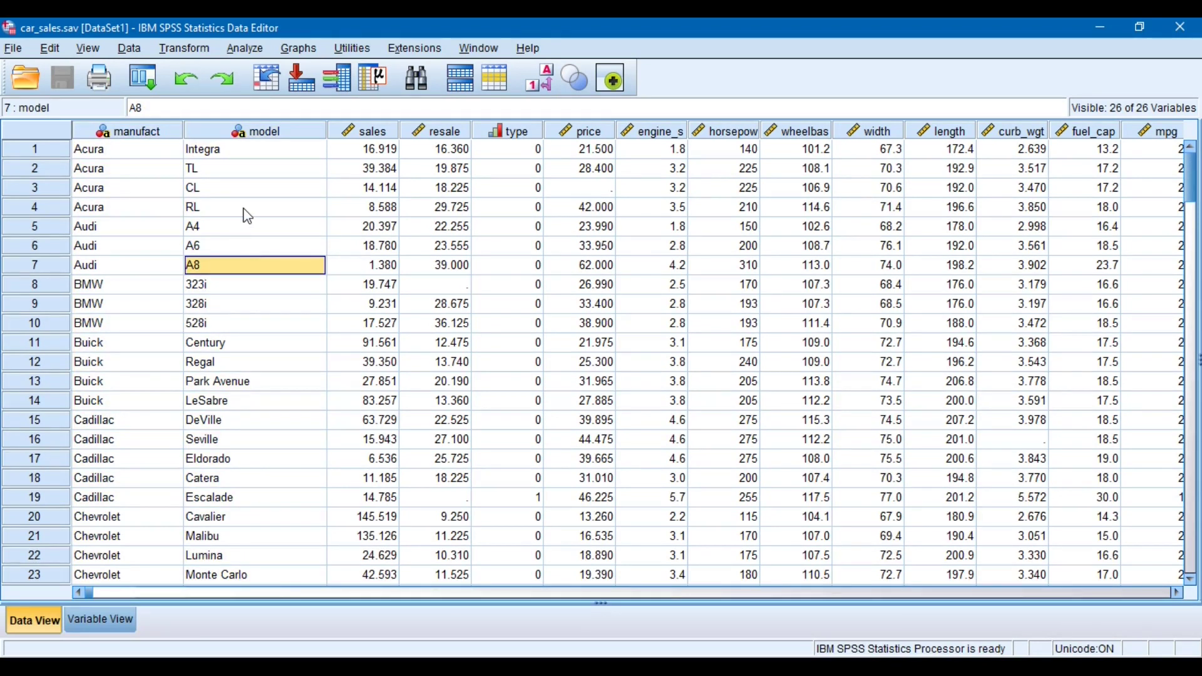
click(256, 131)
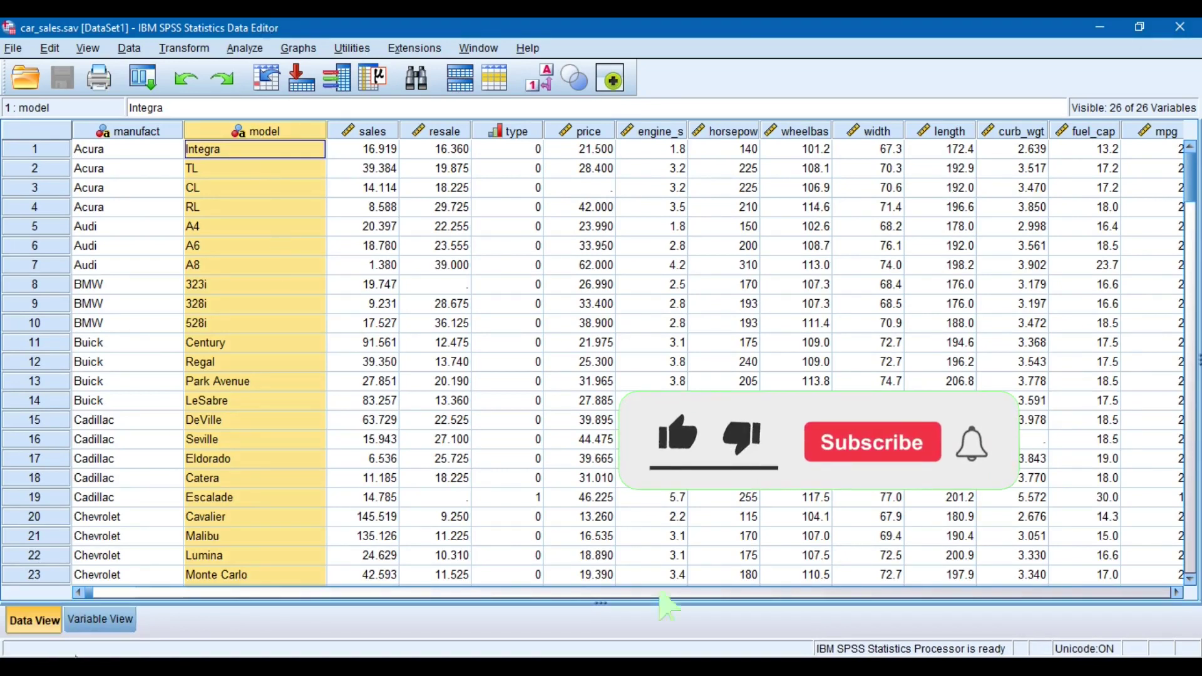
Review the sales, 4-year resale value and vehicle type definitions, including the value labels assigned to vehicle type.
click(100, 619)
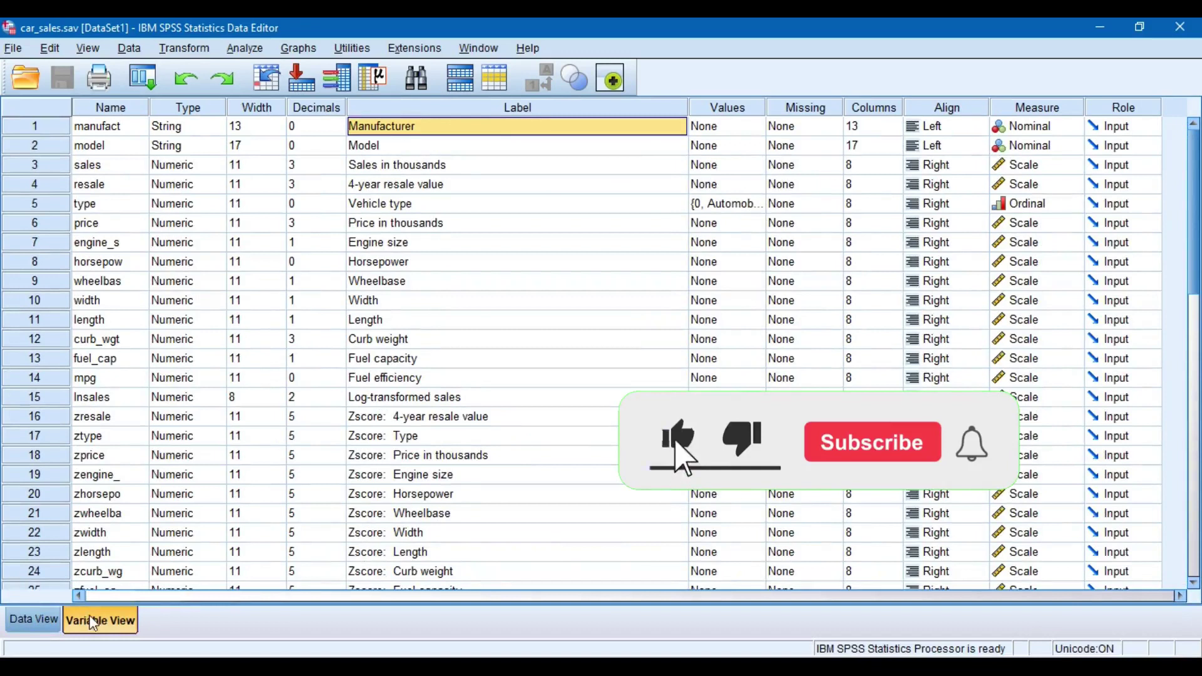
click(385, 171)
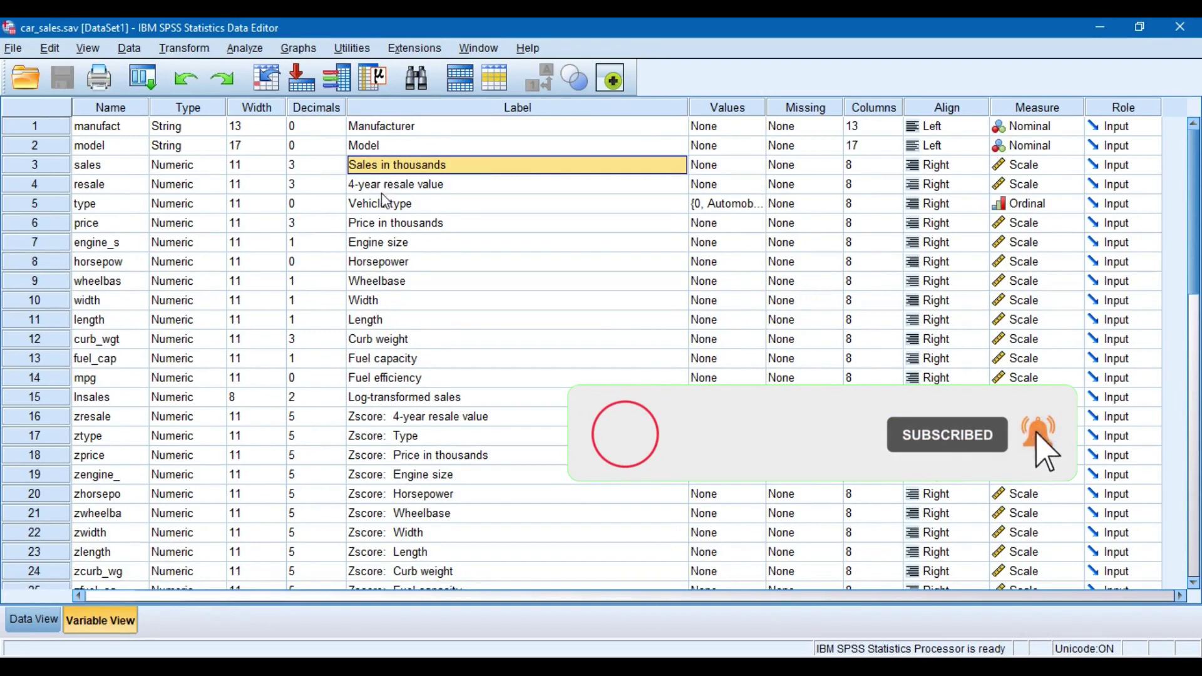
click(380, 192)
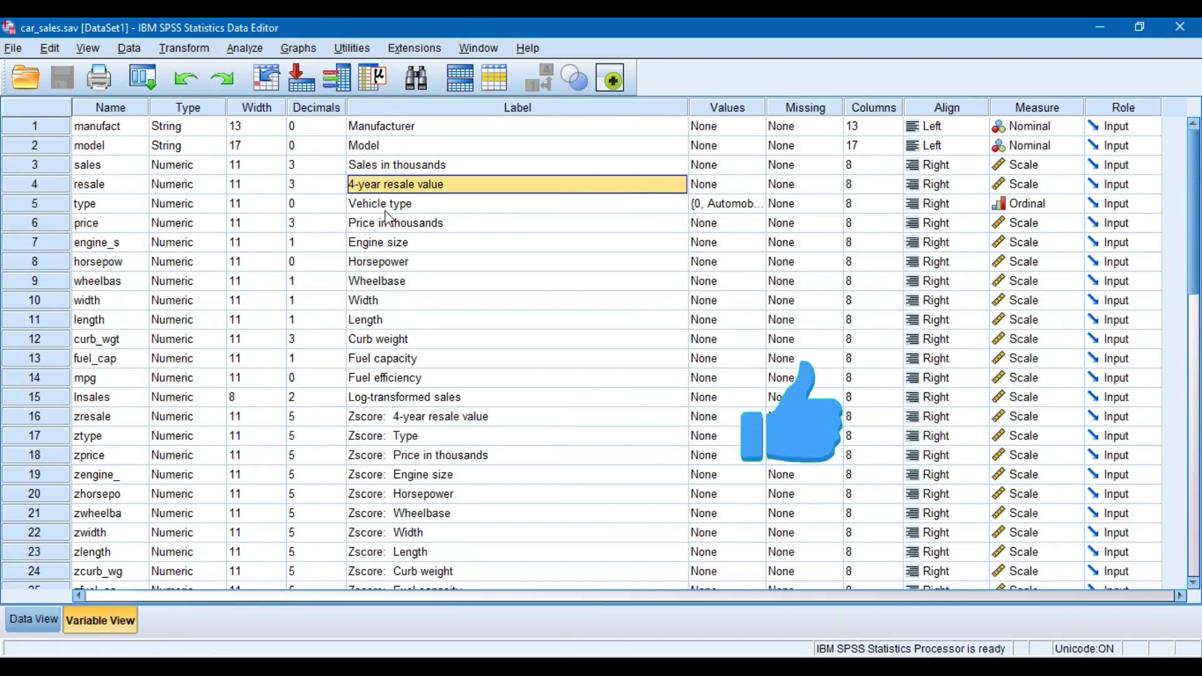
click(386, 210)
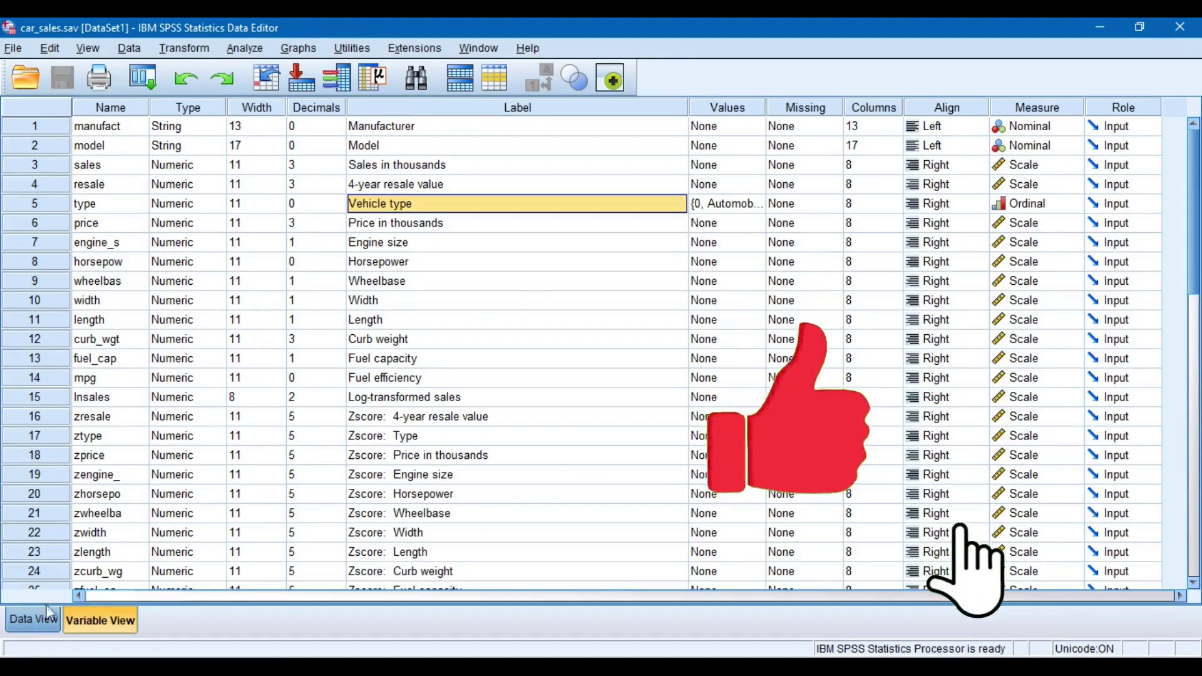
click(726, 204)
click(759, 204)
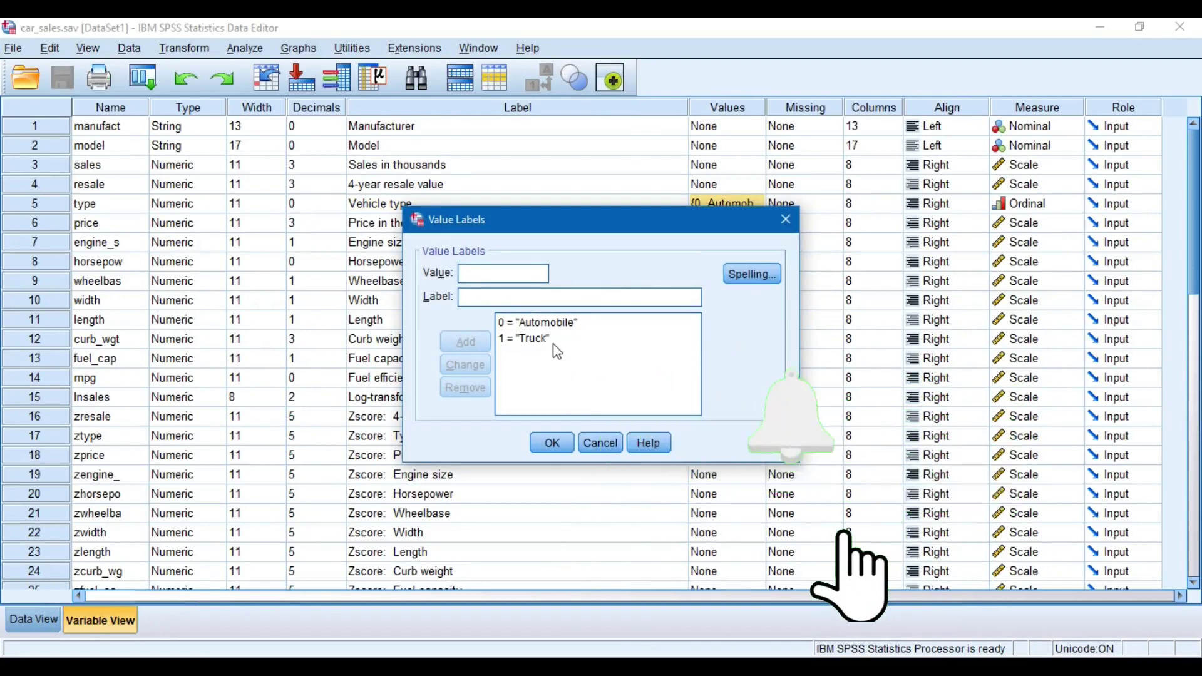
click(600, 443)
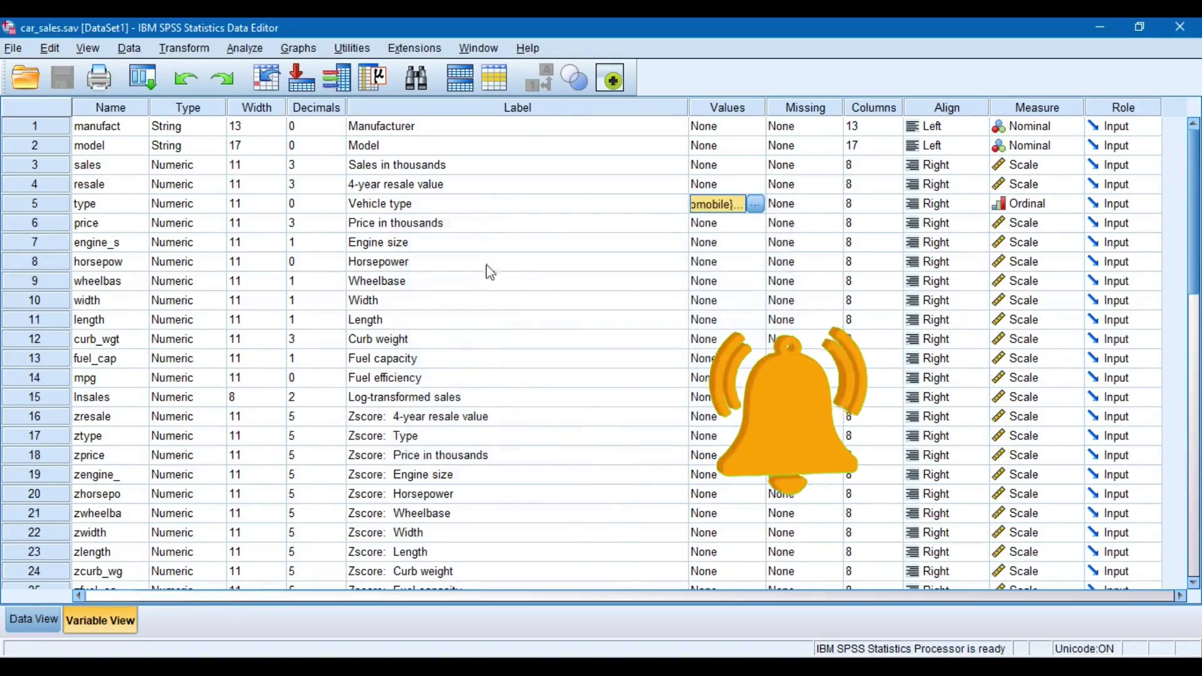
Review the labels of the numeric car variables from price in thousands through fuel efficiency.
click(438, 227)
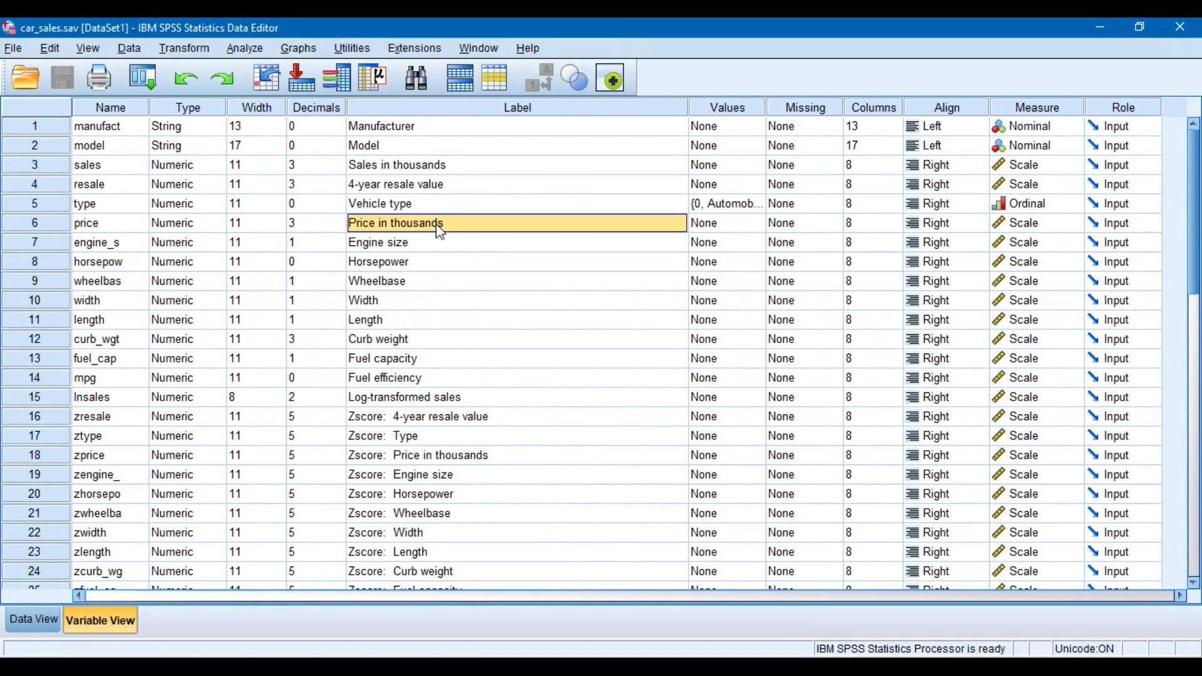
click(429, 162)
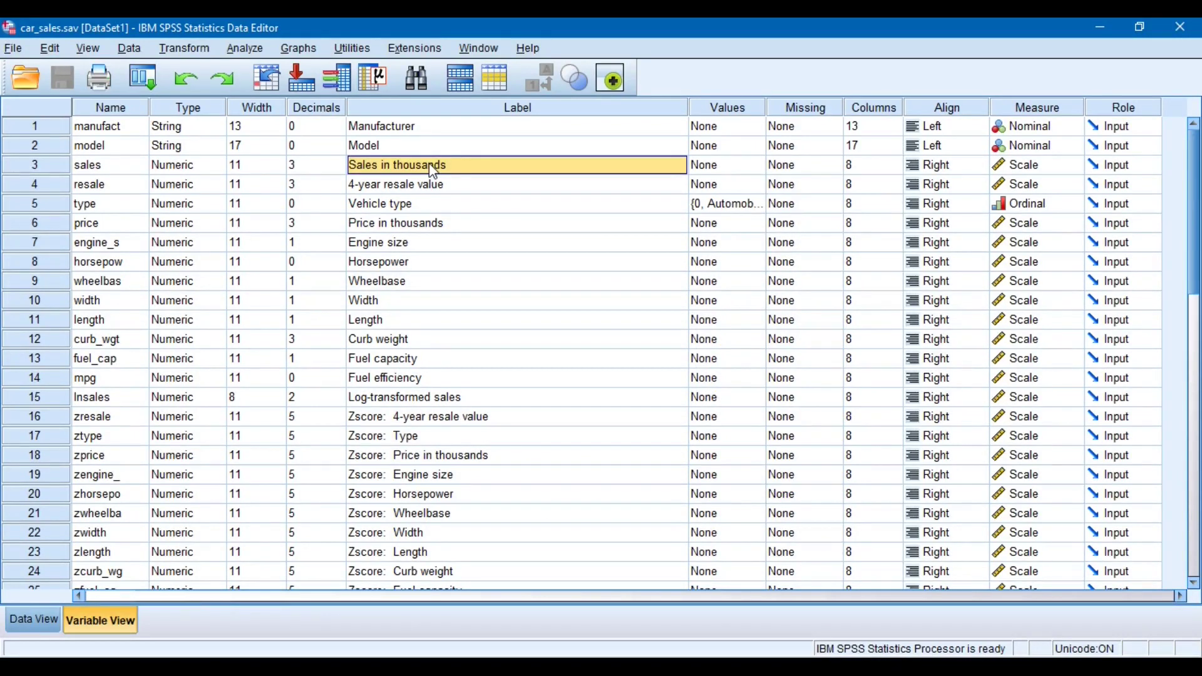
click(441, 228)
click(441, 248)
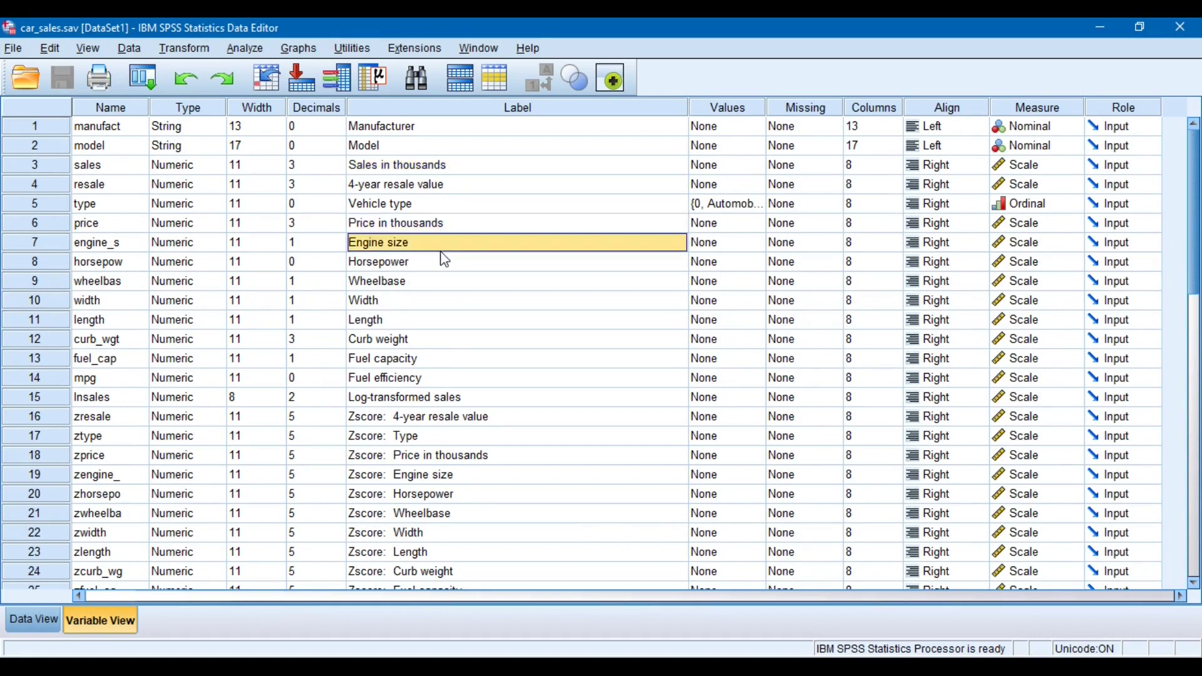
click(439, 269)
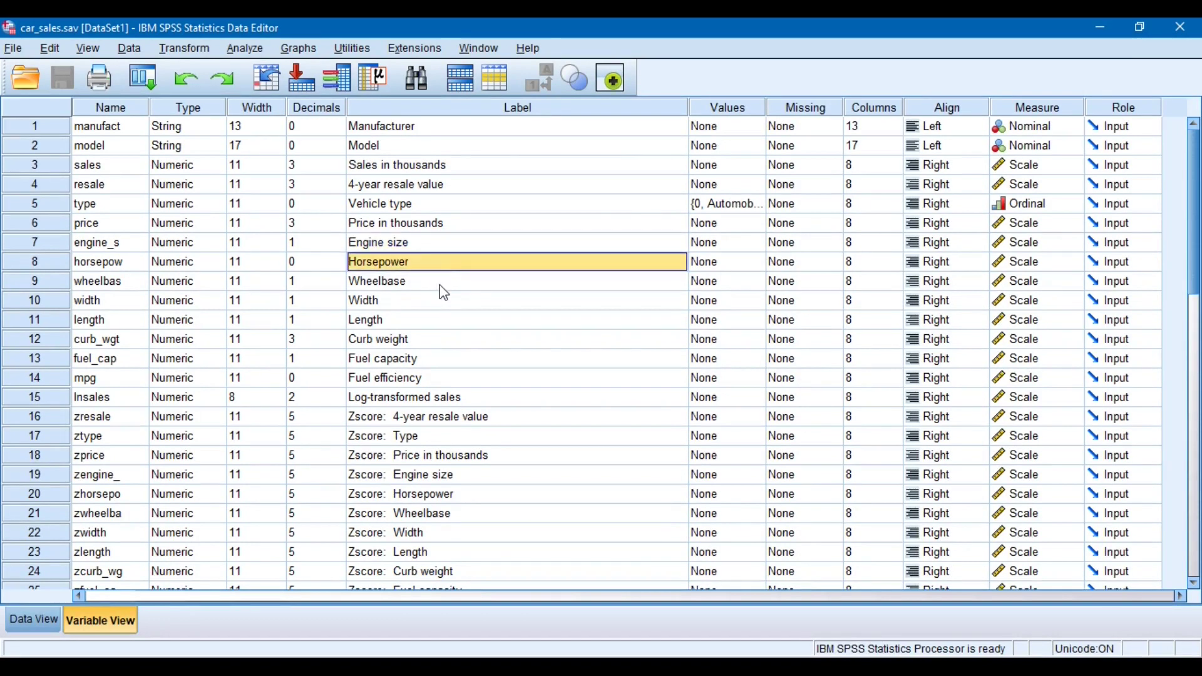
click(444, 285)
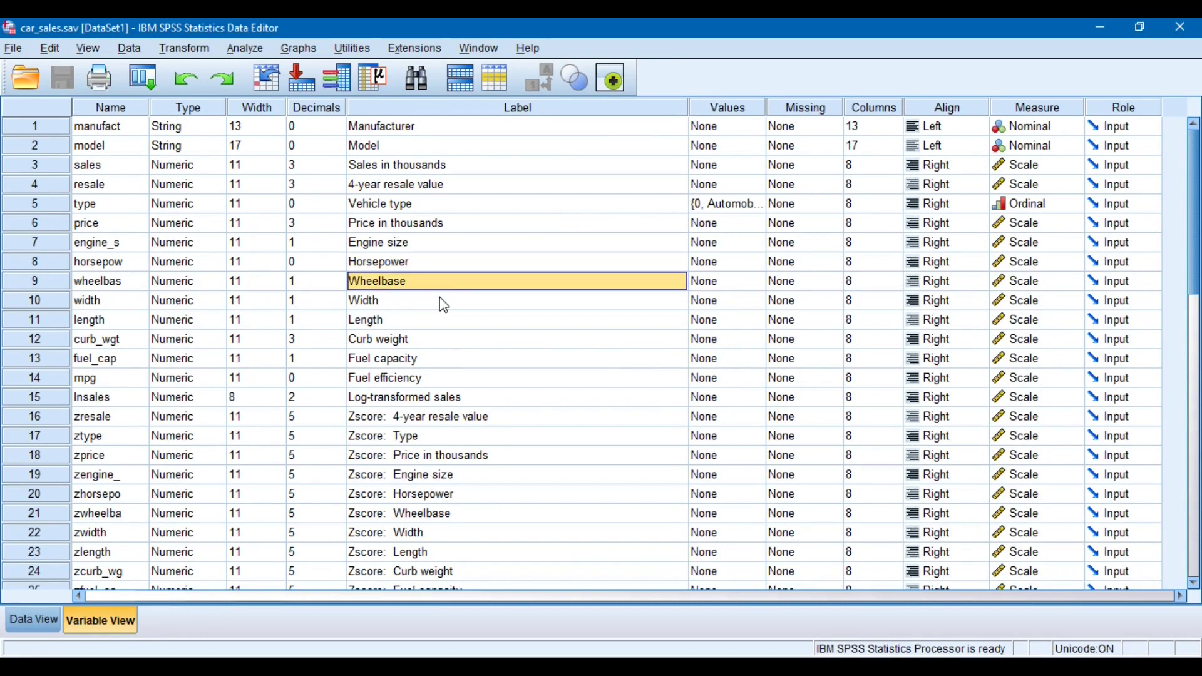
click(444, 305)
click(441, 325)
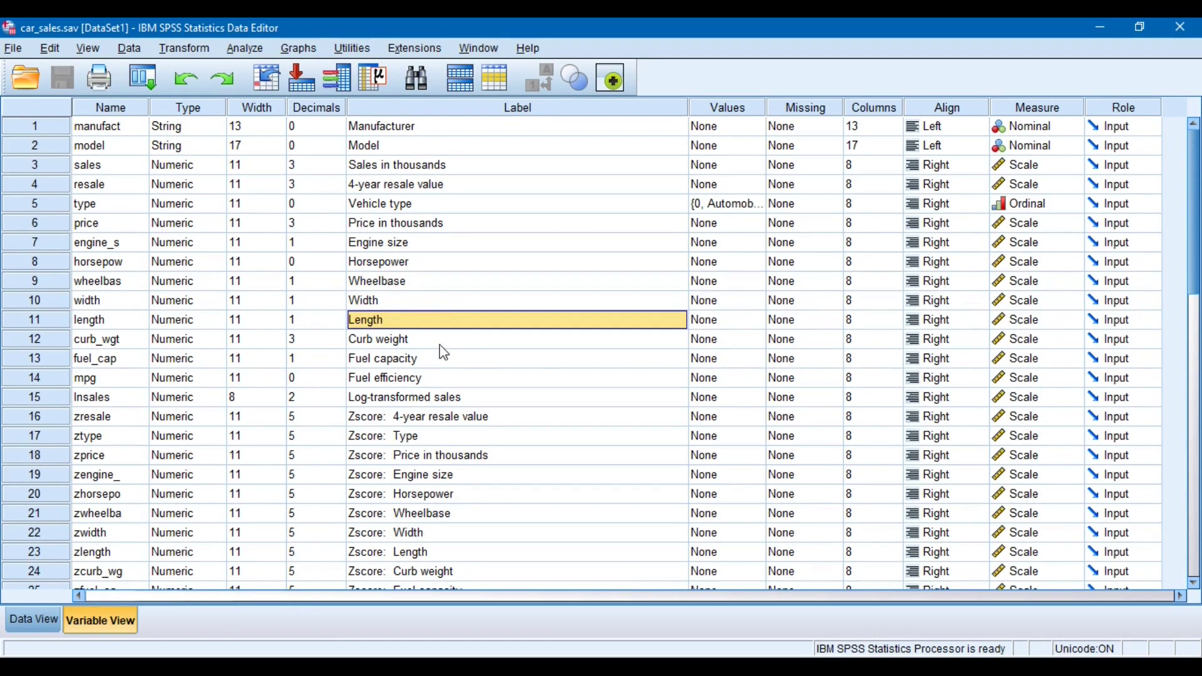
click(441, 345)
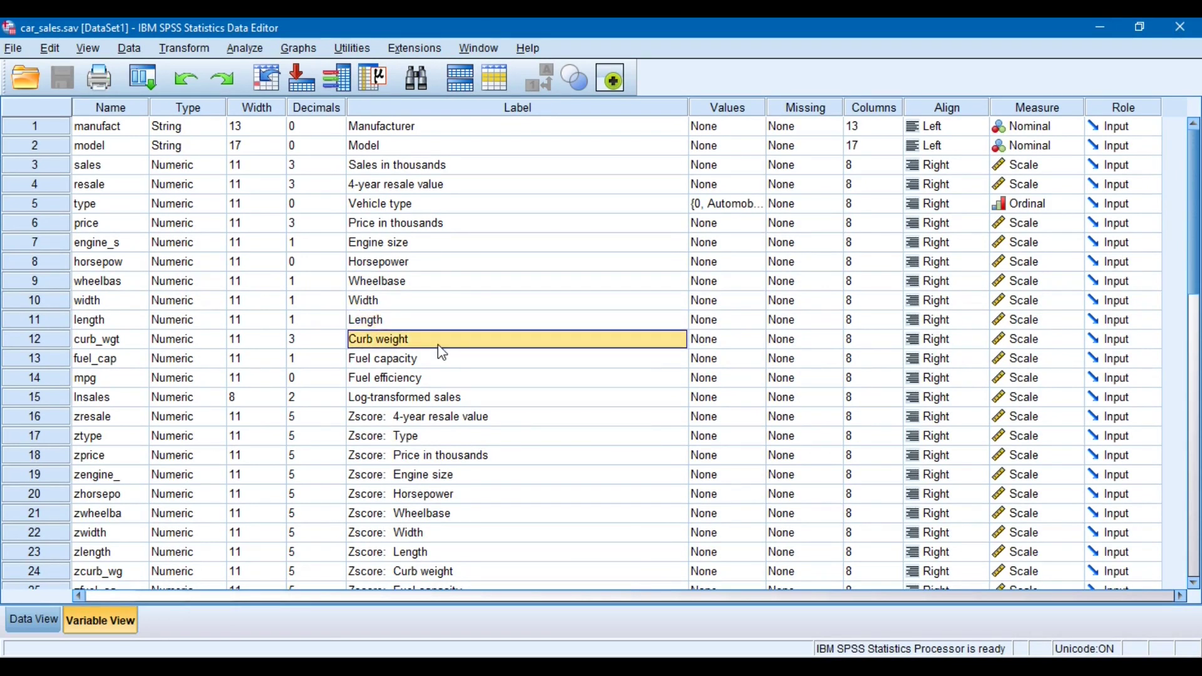
click(444, 363)
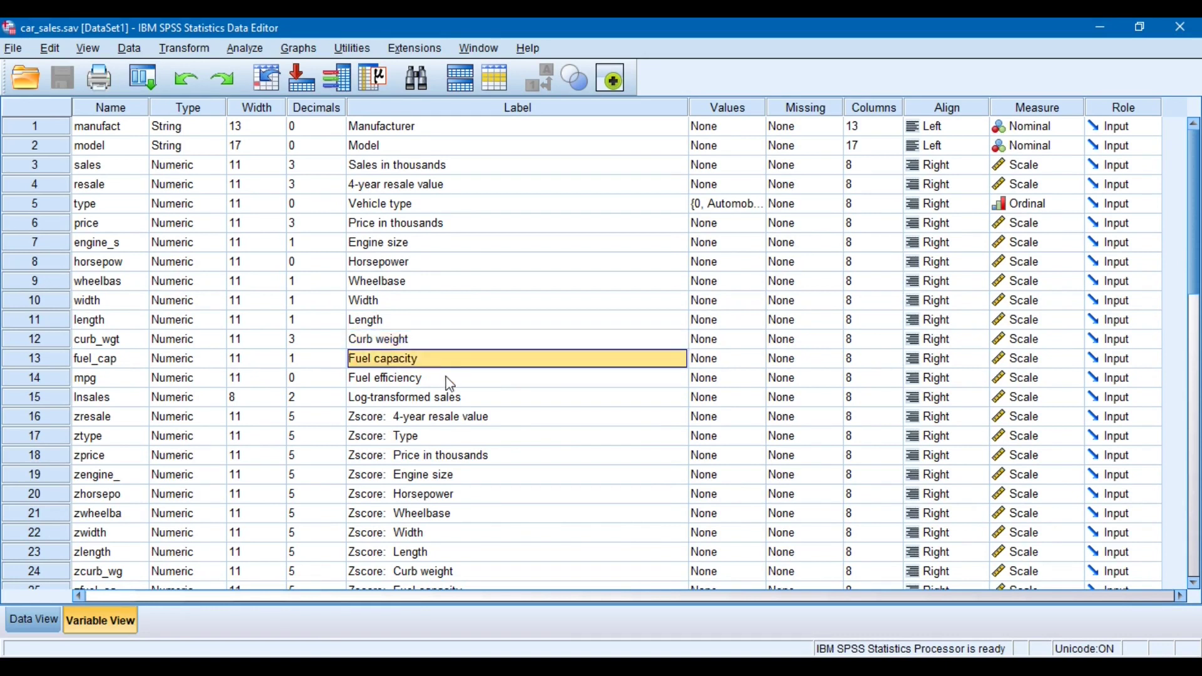
click(449, 381)
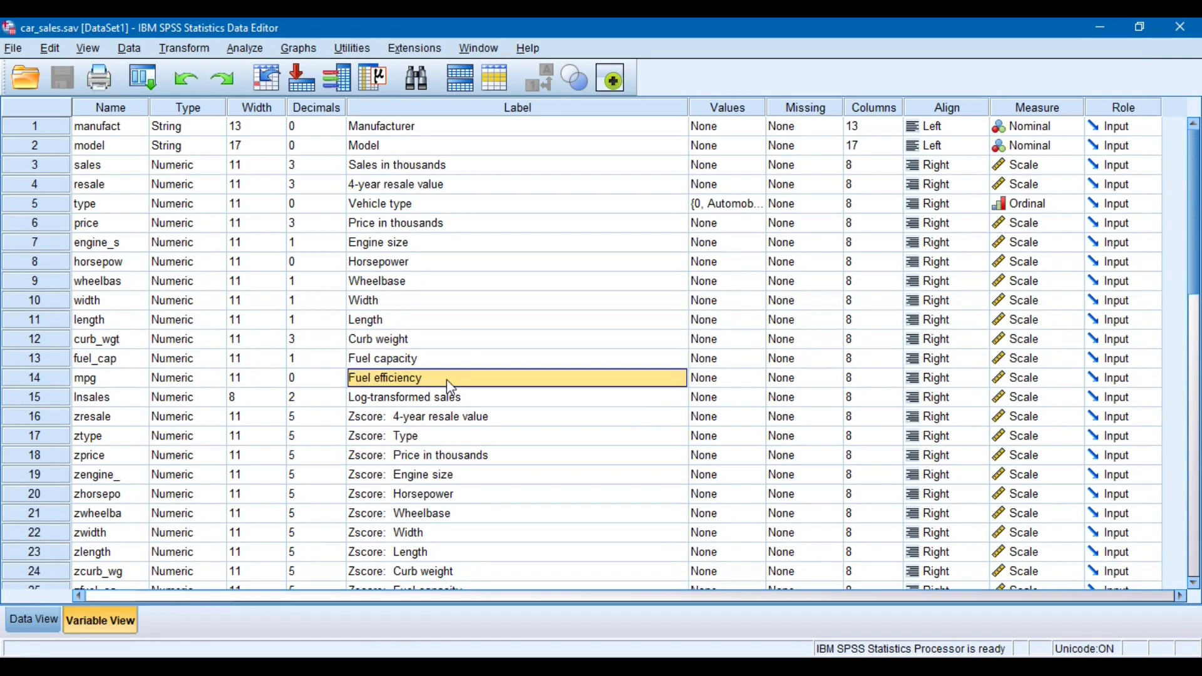
Look through the log-transformed sales and Zscore variables to the end of the variable list.
click(489, 402)
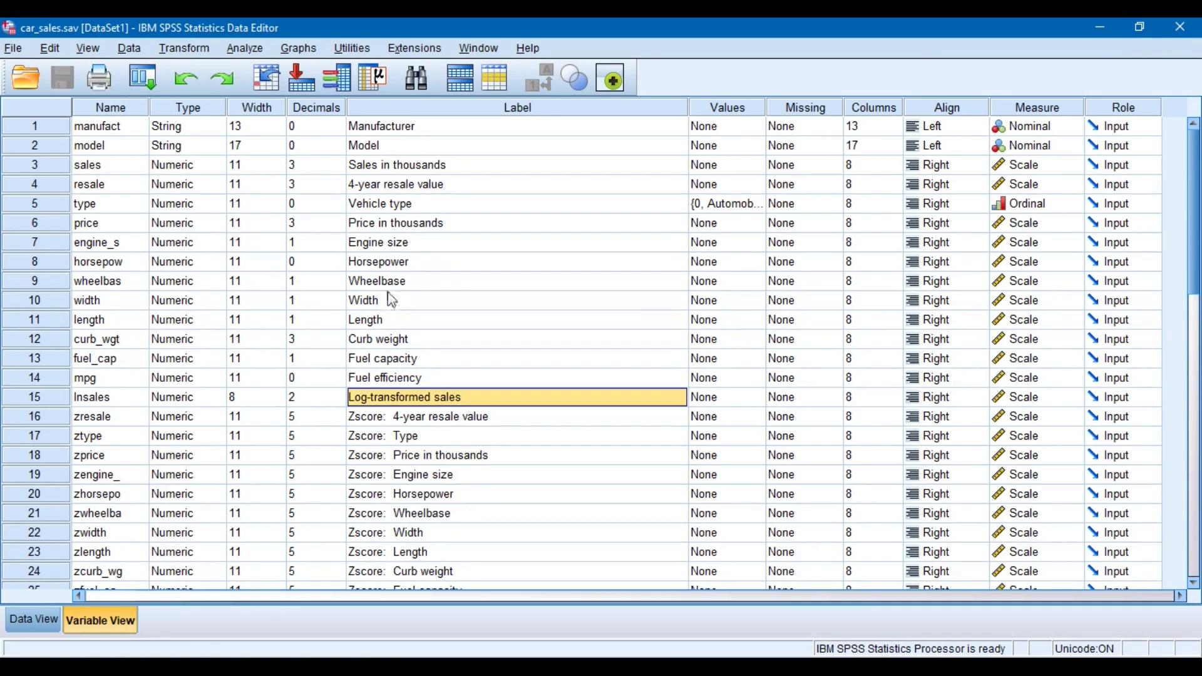
drag(50, 401, 55, 561)
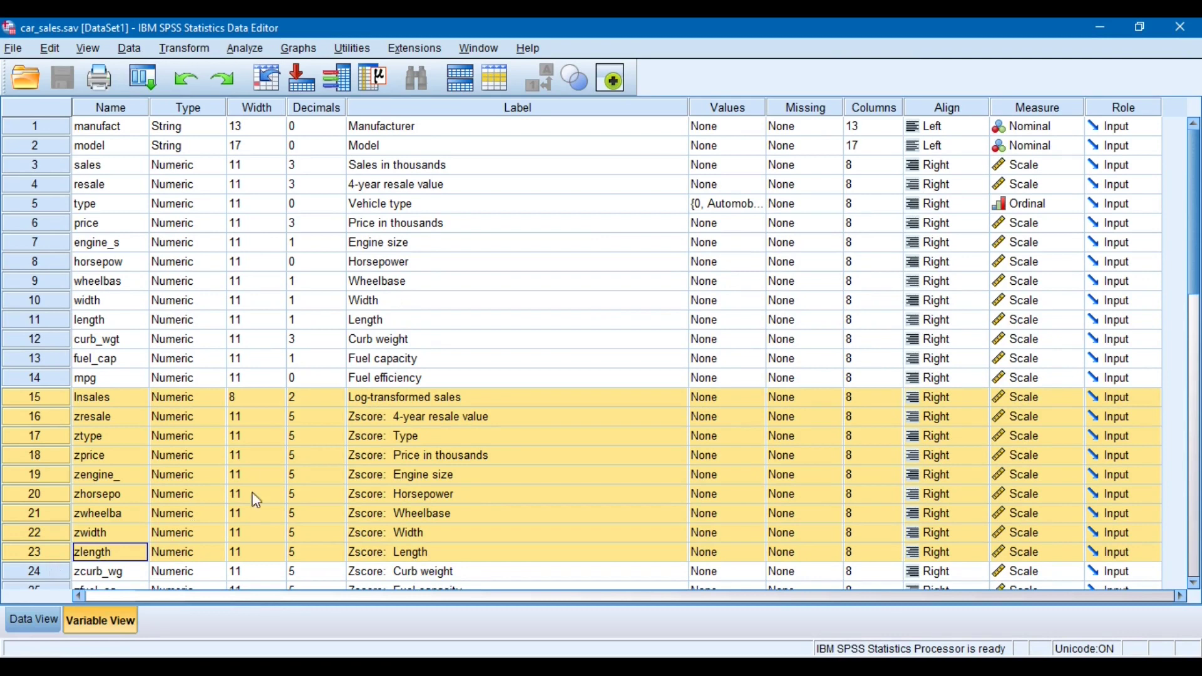
click(420, 474)
key(Down)
key(Down)
key(Down)
key(Down)
key(Down)
key(Down)
key(Down)
key(Down)
key(Down)
key(Down)
key(Down)
key(Down)
key(Down)
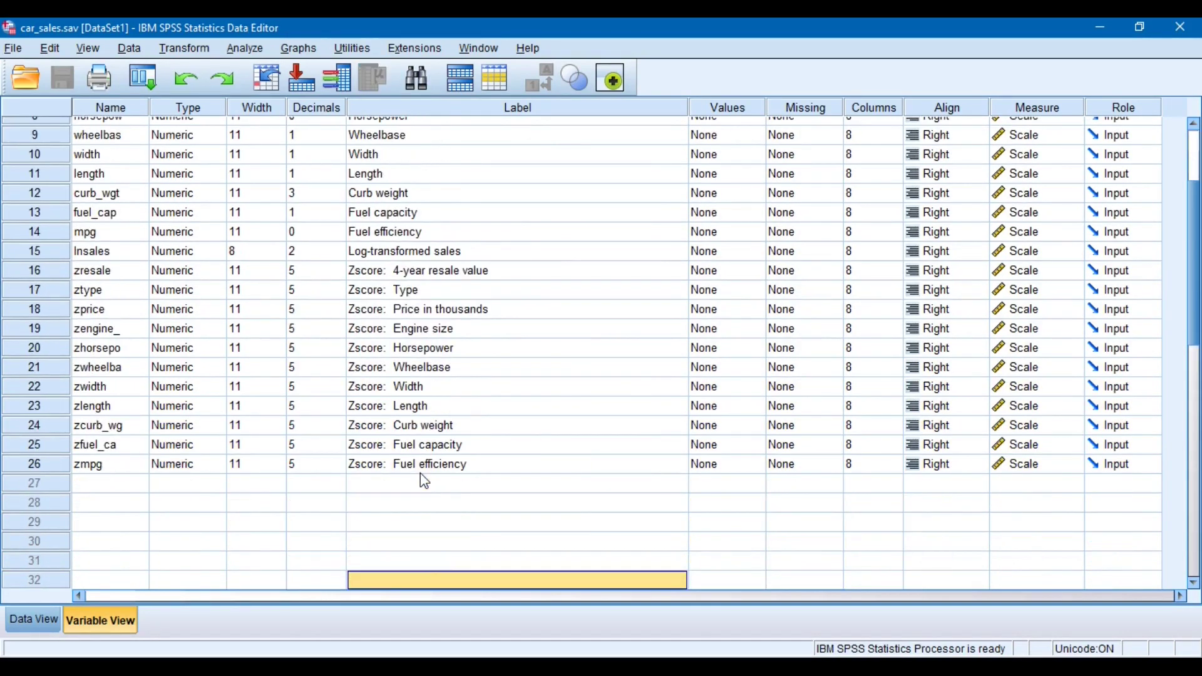
key(ctrl+Home)
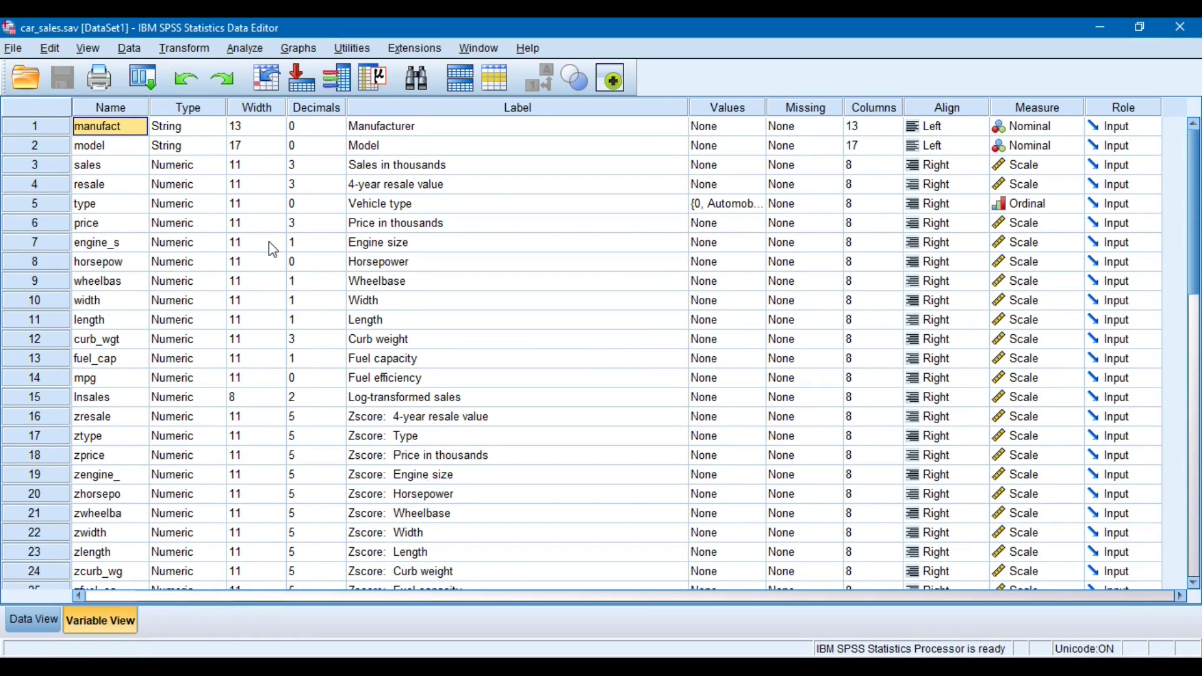
Open the Bivariate Correlations dialog and widen it so the full variable names fit.
click(143, 79)
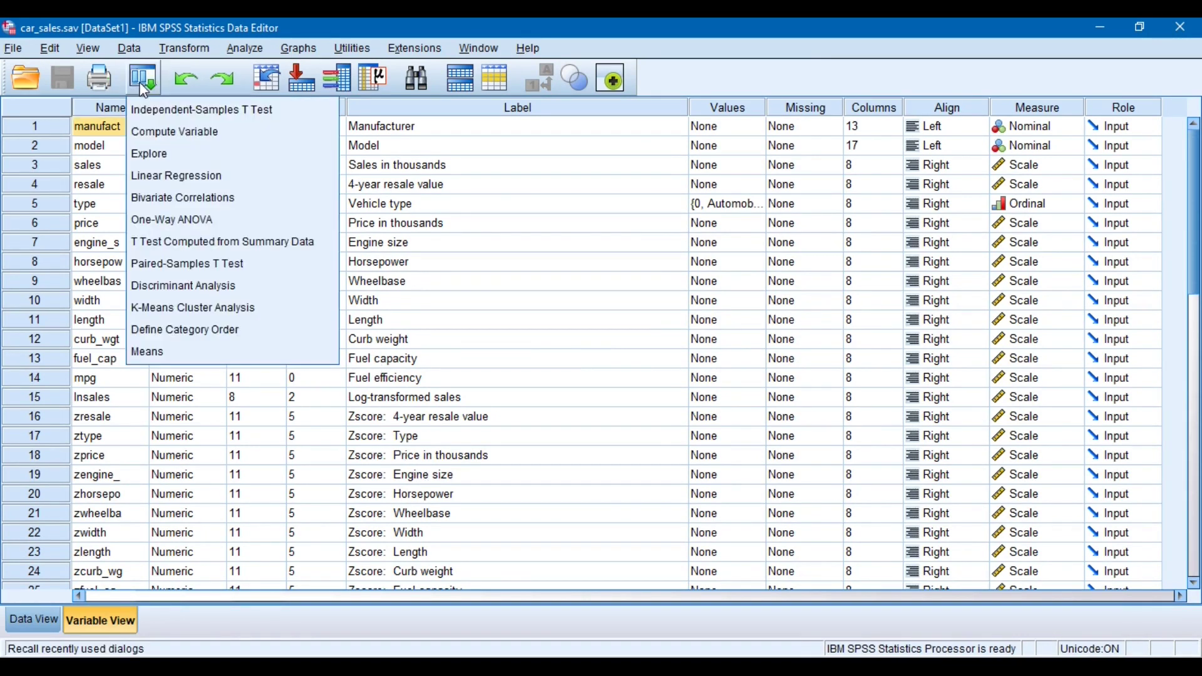
click(267, 54)
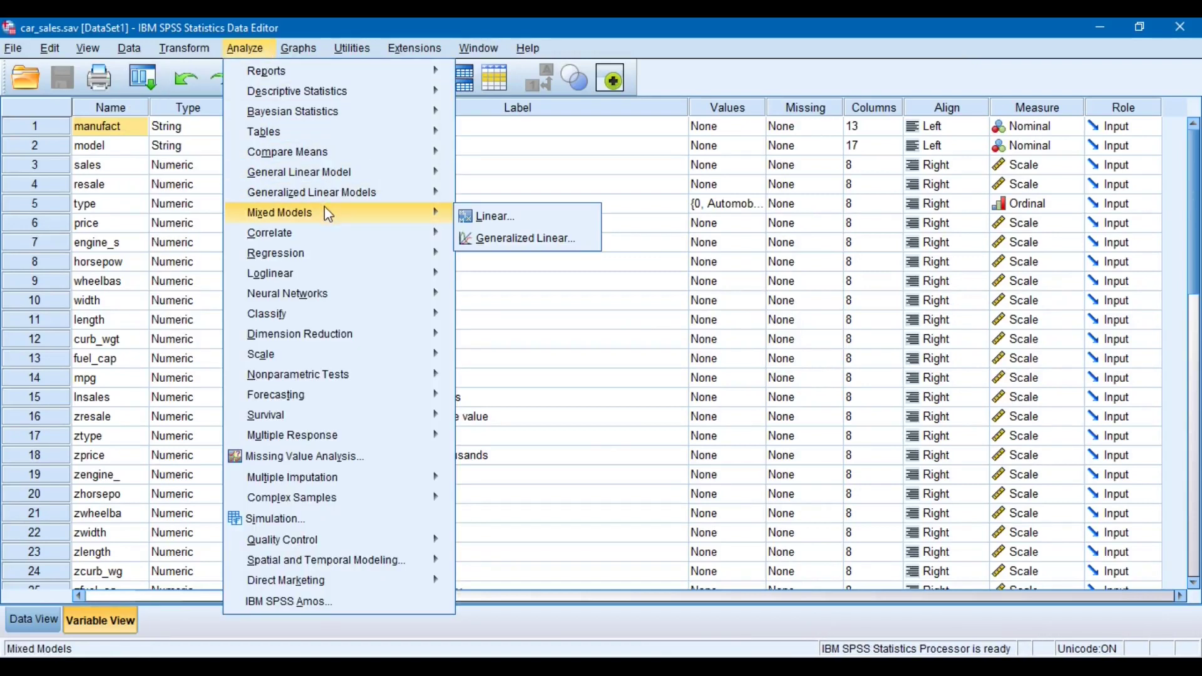
mouse_move(333, 250)
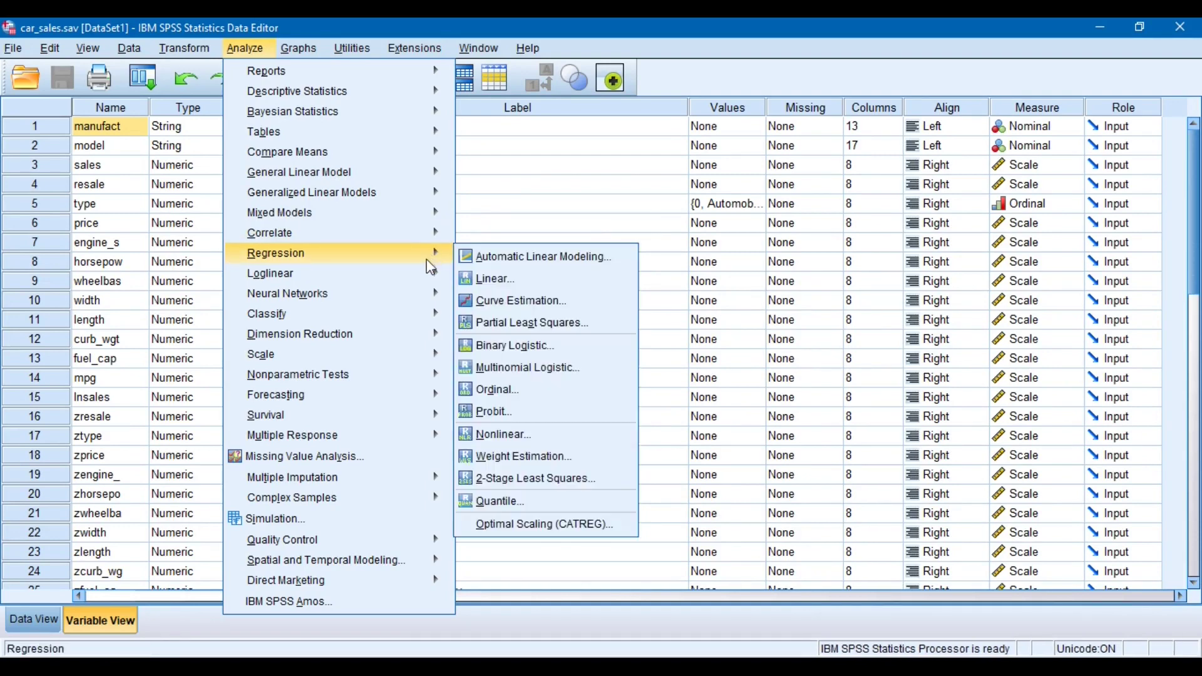
mouse_move(438, 272)
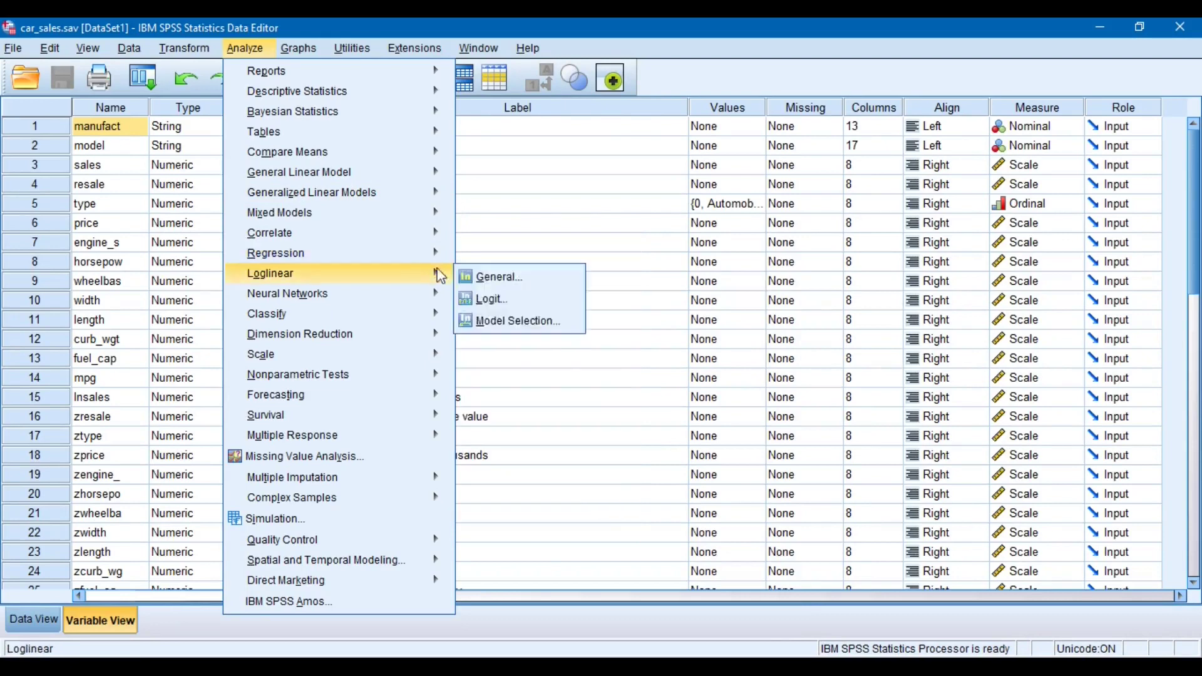
mouse_move(438, 233)
click(496, 235)
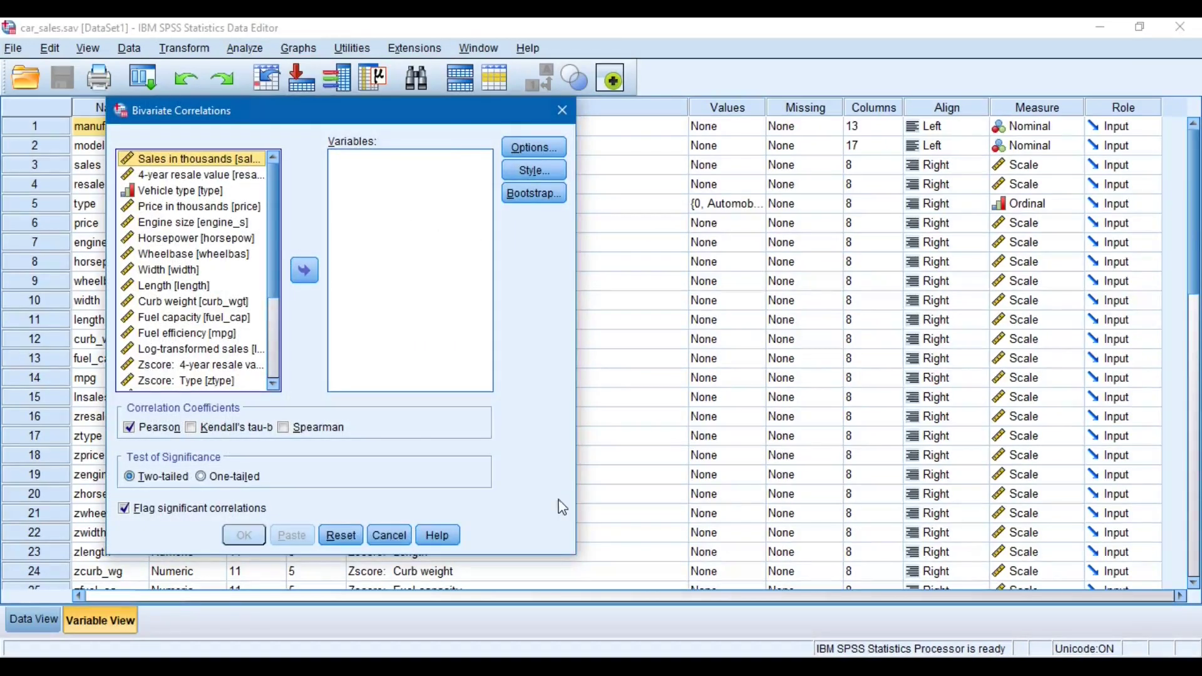
drag(575, 504, 972, 505)
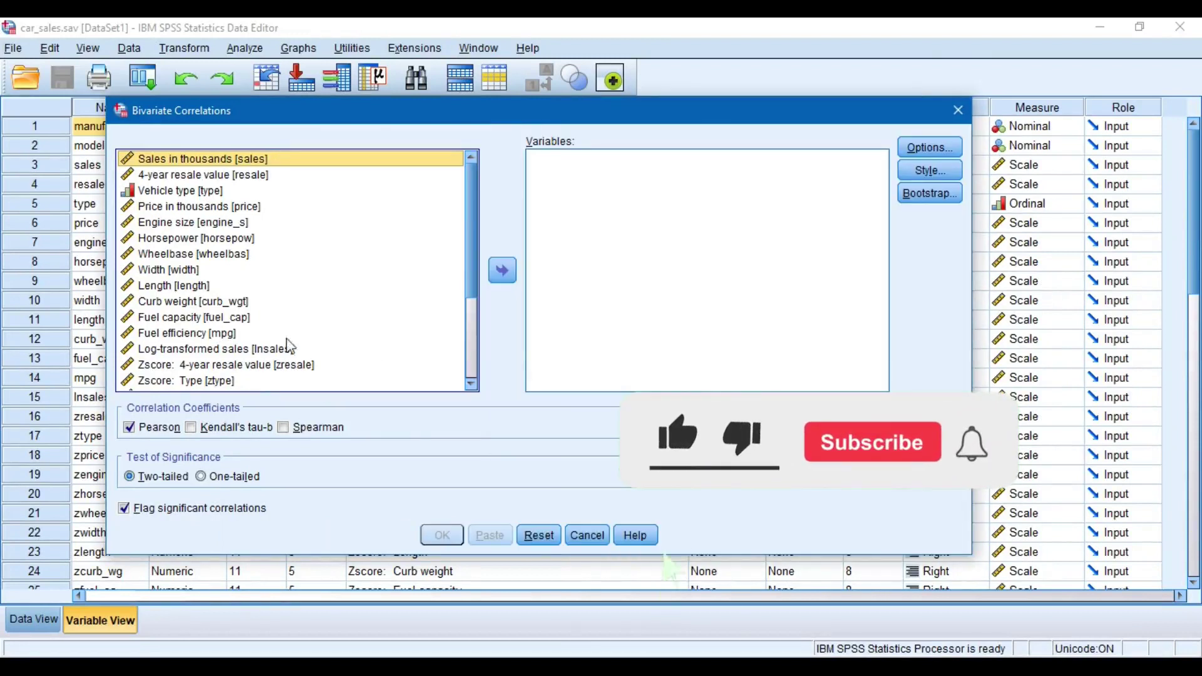
Add engine size, horsepower, wheelbase, width, length, curb weight and fuel capacity as analysis variables and run the Pearson correlation.
click(215, 237)
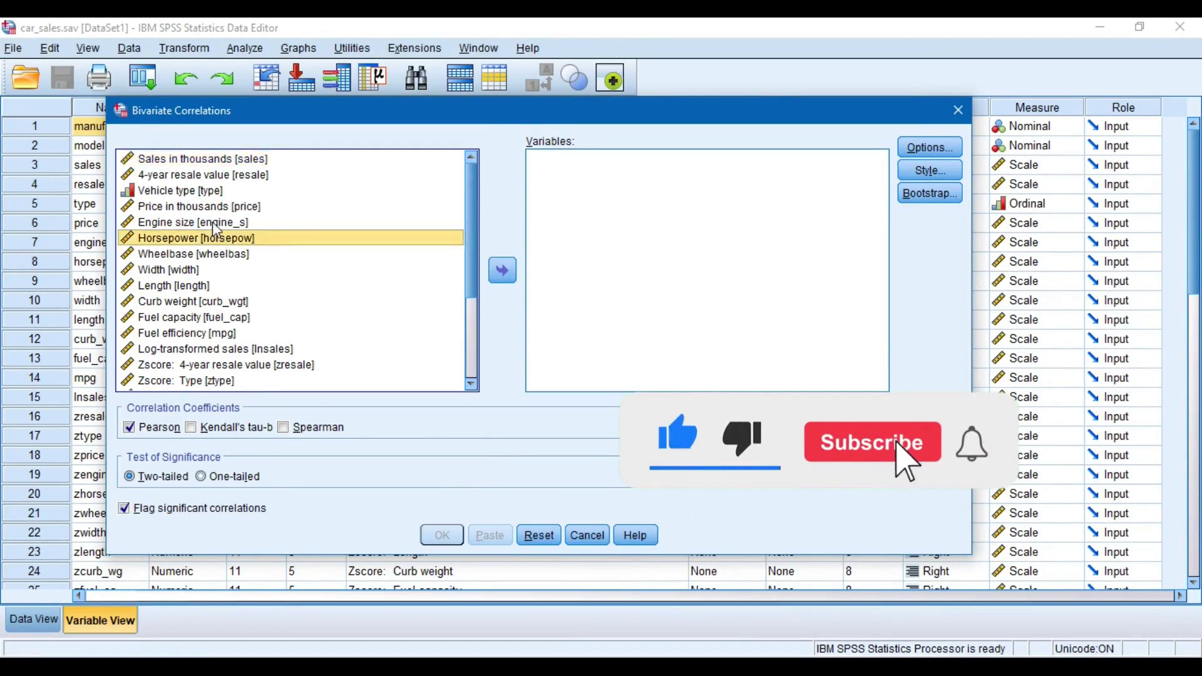
ctrl+click(213, 223)
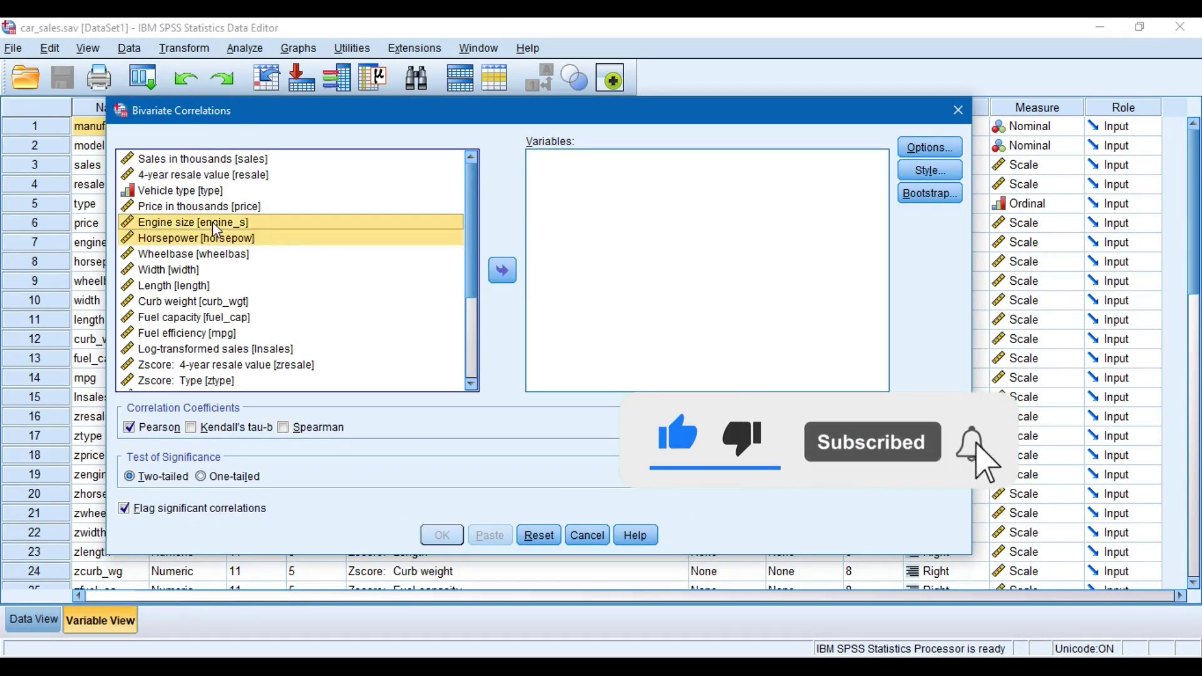
ctrl+click(220, 254)
ctrl+click(209, 270)
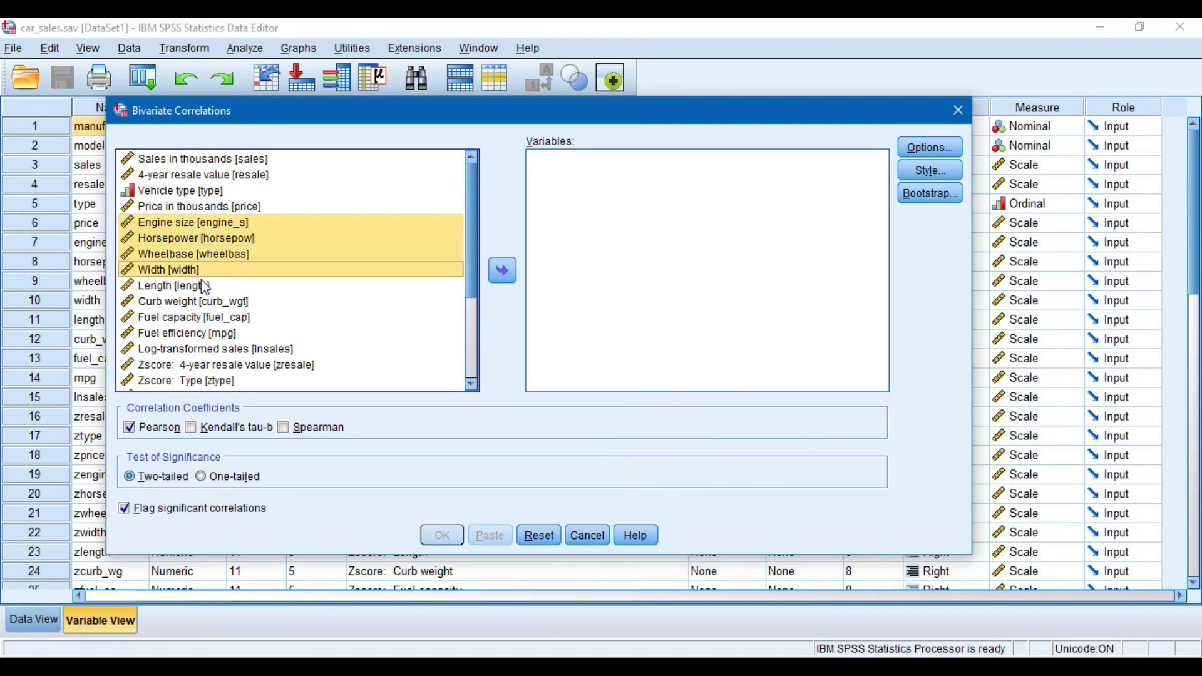
ctrl+click(205, 287)
ctrl+click(206, 302)
ctrl+click(207, 318)
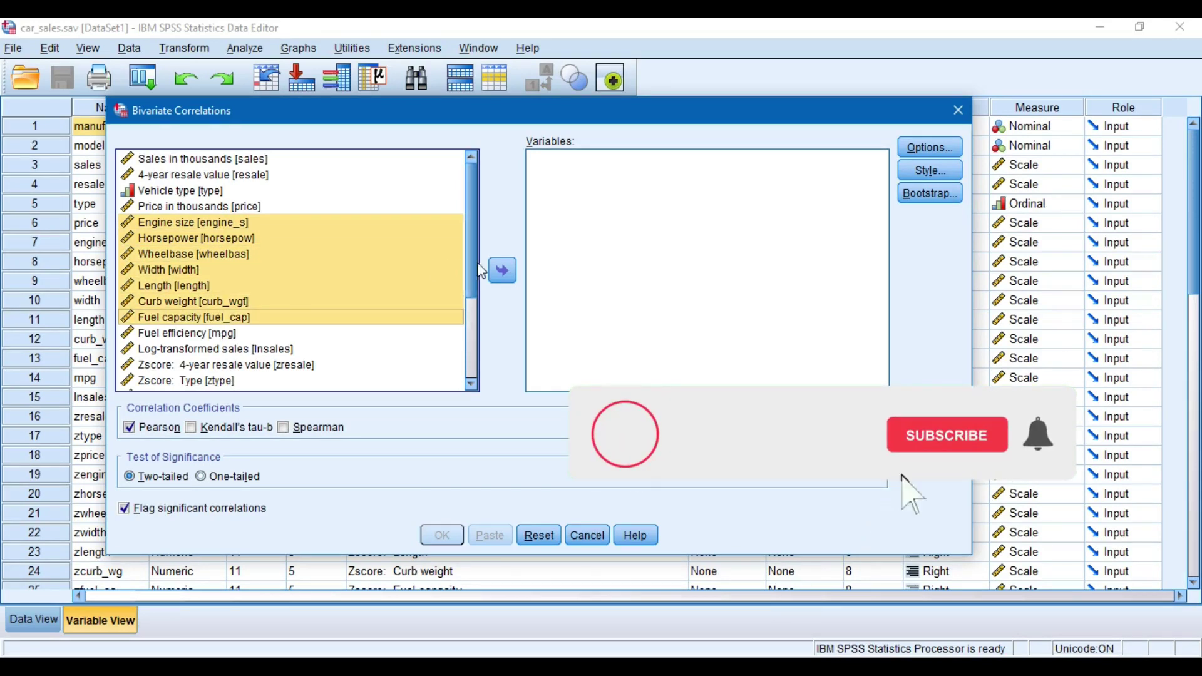
click(501, 271)
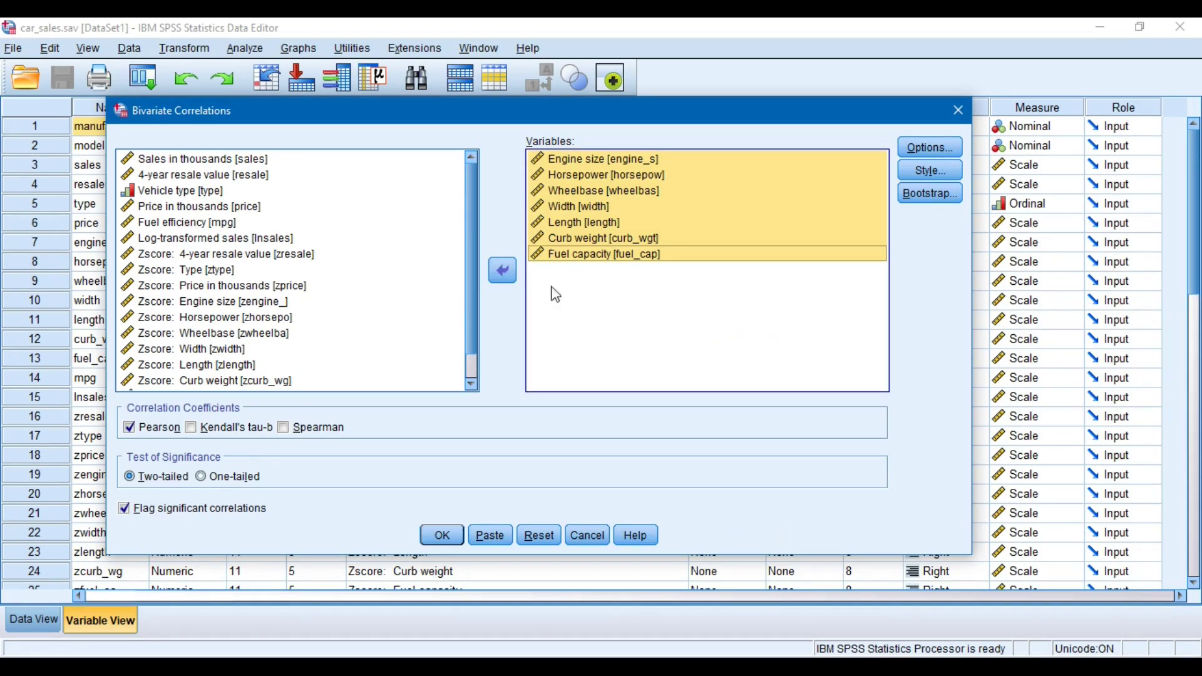
click(441, 542)
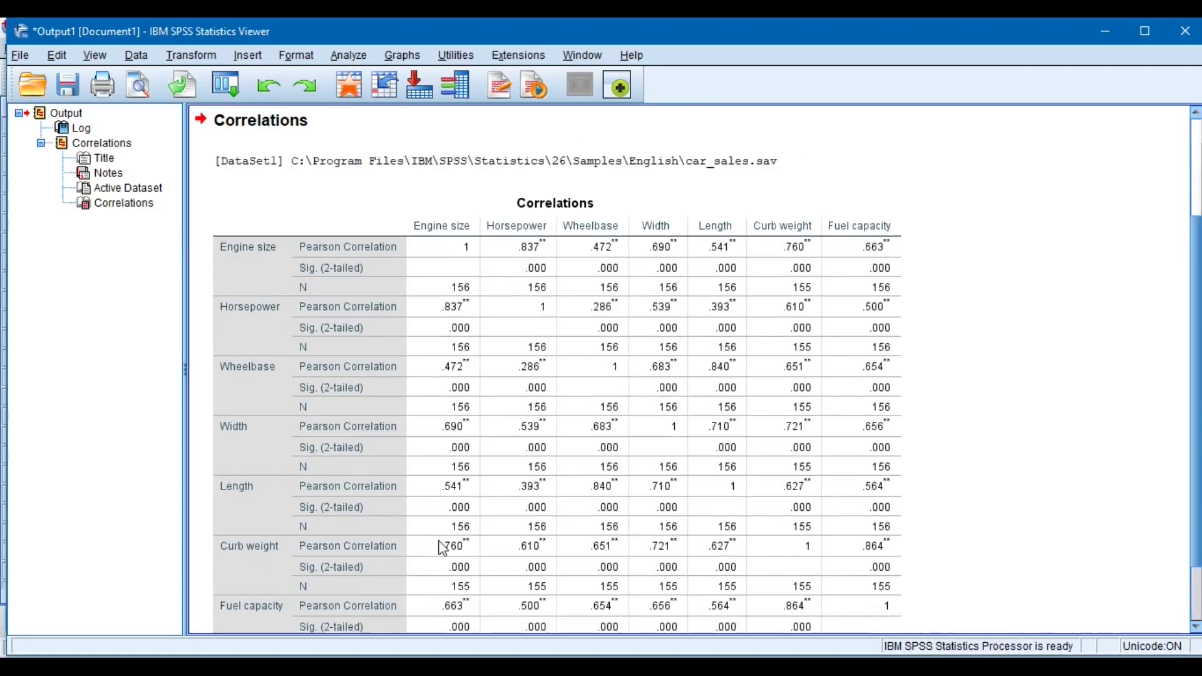
Copy the whole Correlations output table and paste it into the blank Word document.
drag(1198, 326, 1197, 370)
click(729, 300)
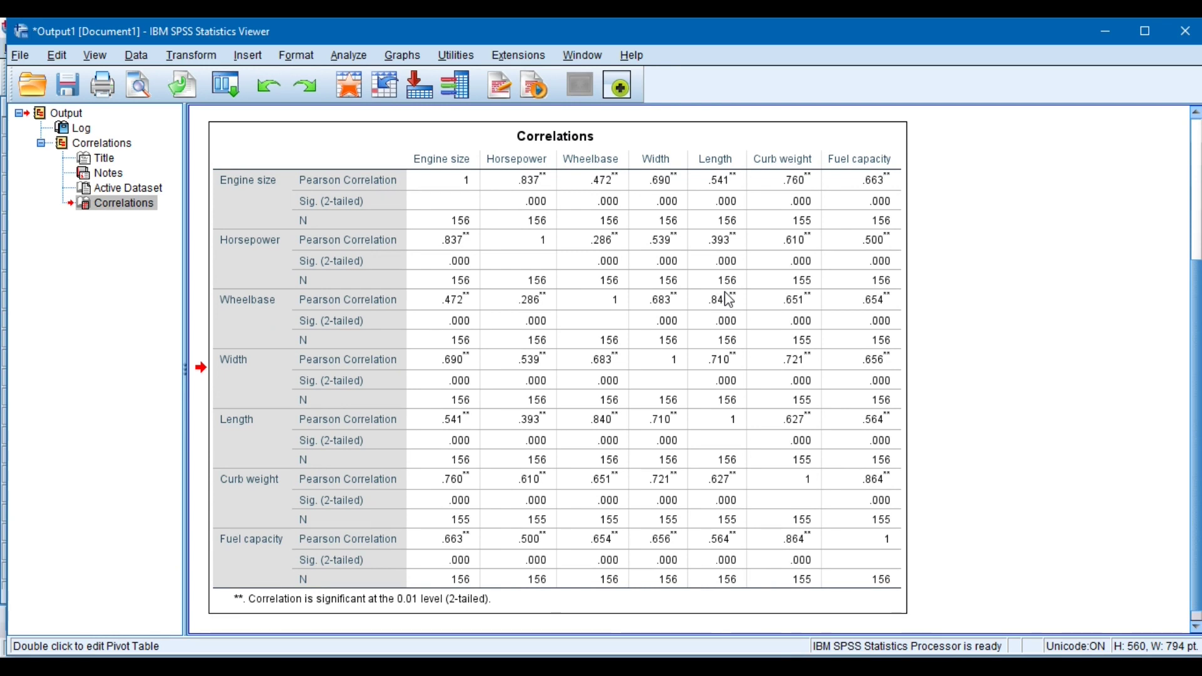
double_click(688, 276)
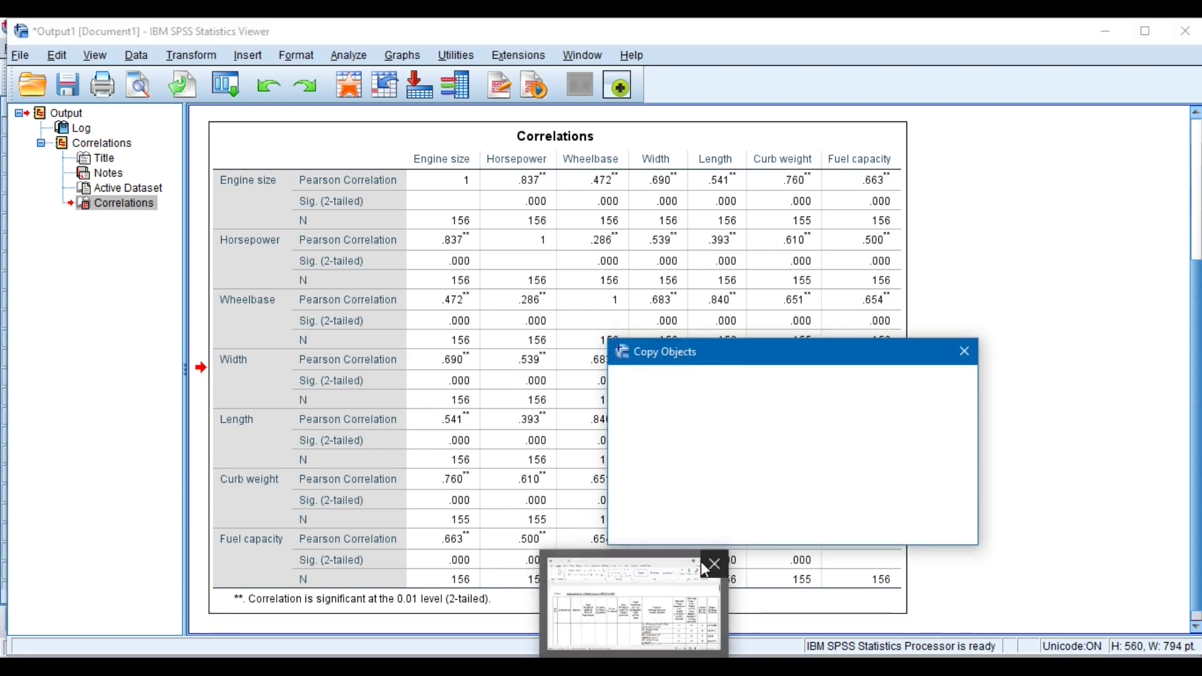
click(630, 667)
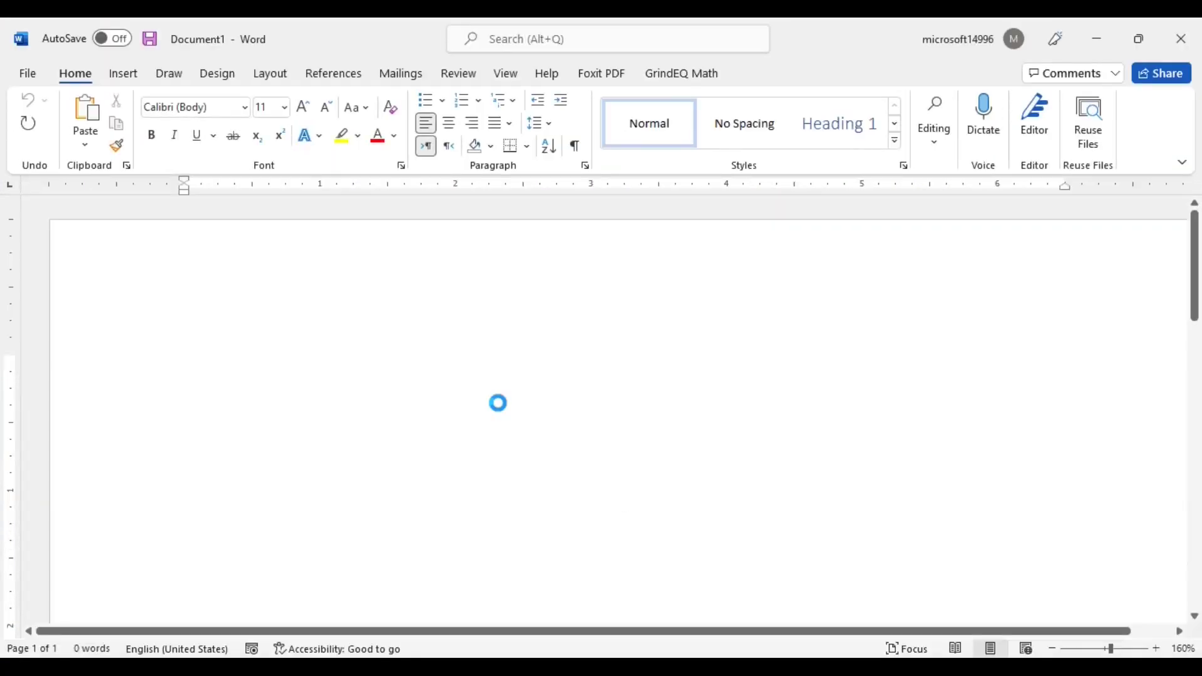
key(ctrl+v)
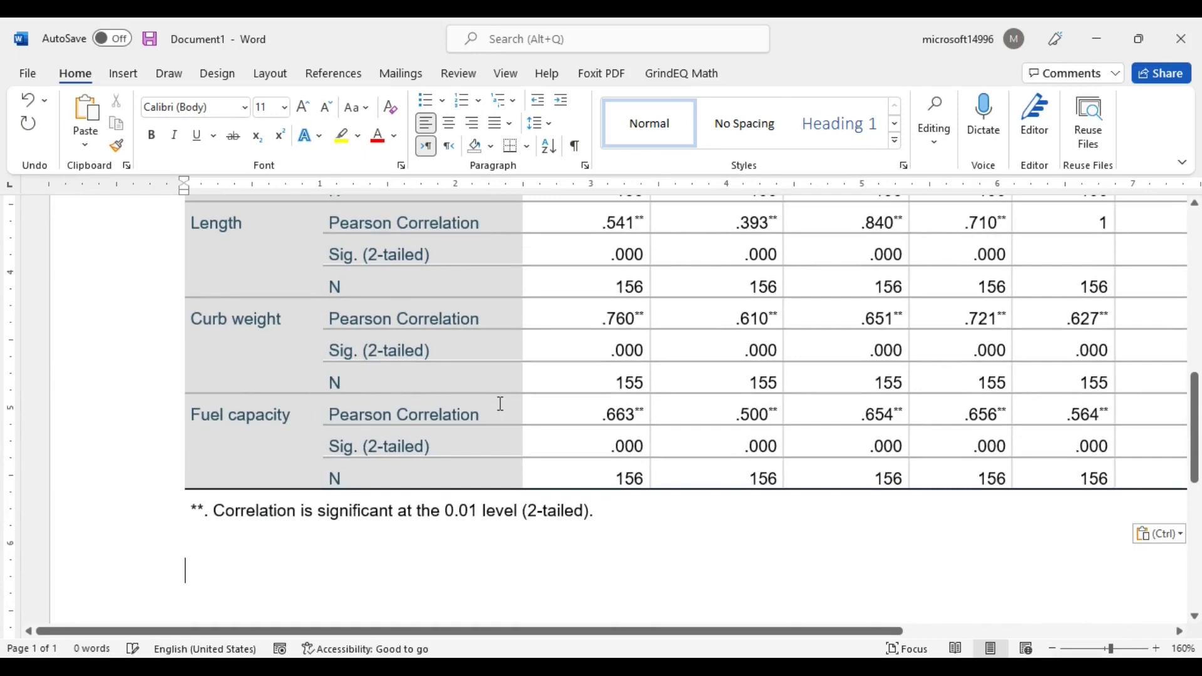
AutoFit the pasted Correlations table to its contents and set the document zoom to 150%.
scroll(500, 404, up, 5)
scroll(215, 209, up, 3)
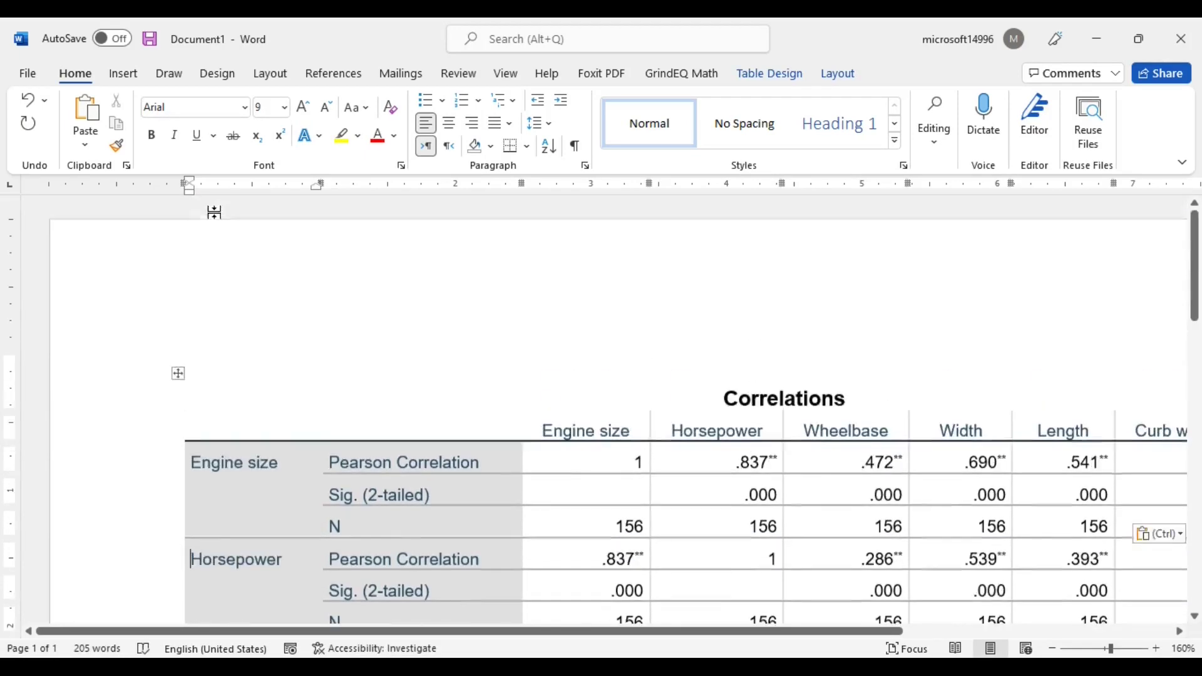
click(179, 374)
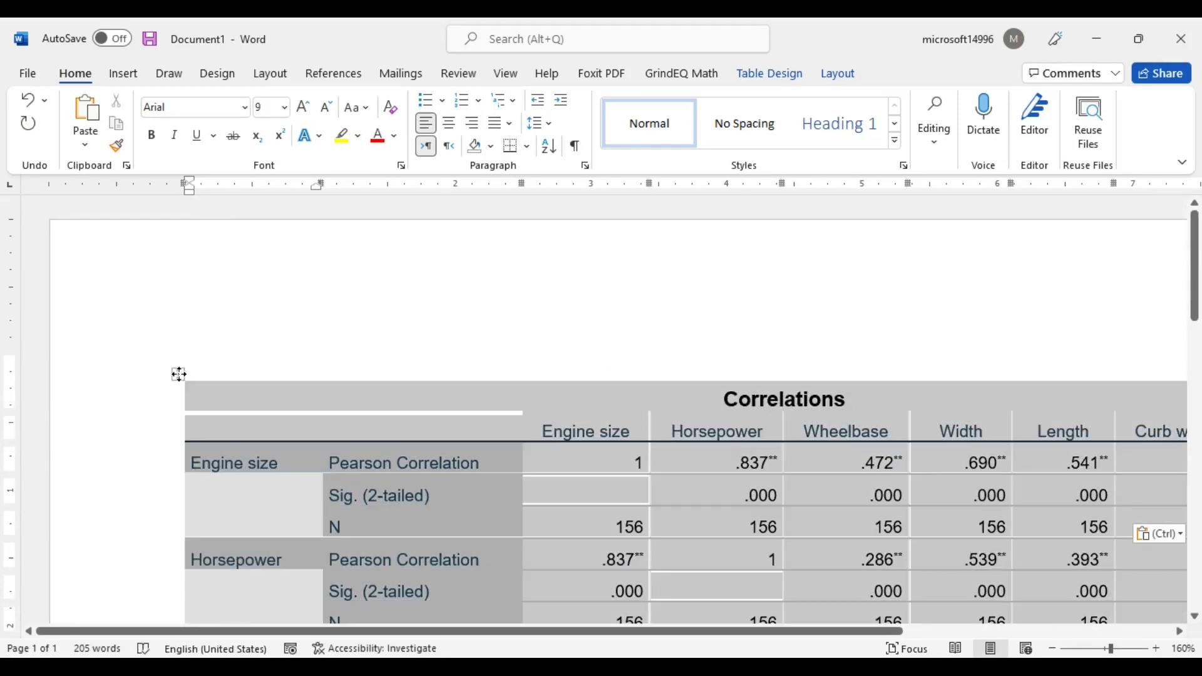
right_click(179, 374)
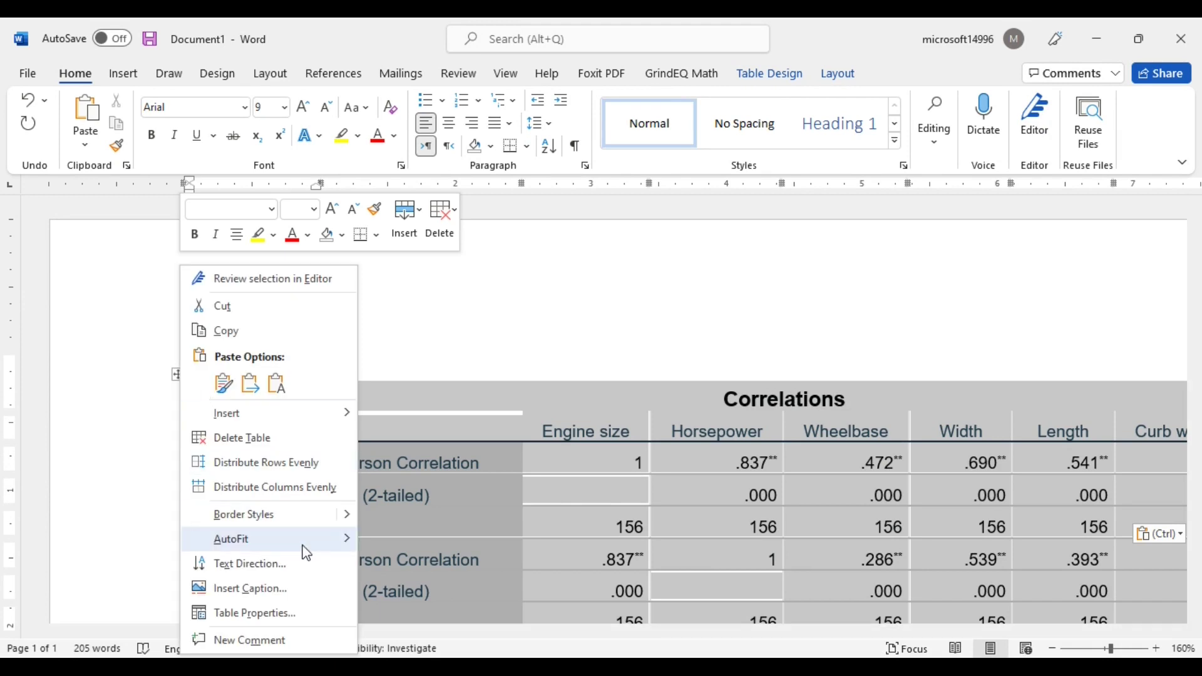
mouse_move(307, 540)
click(399, 542)
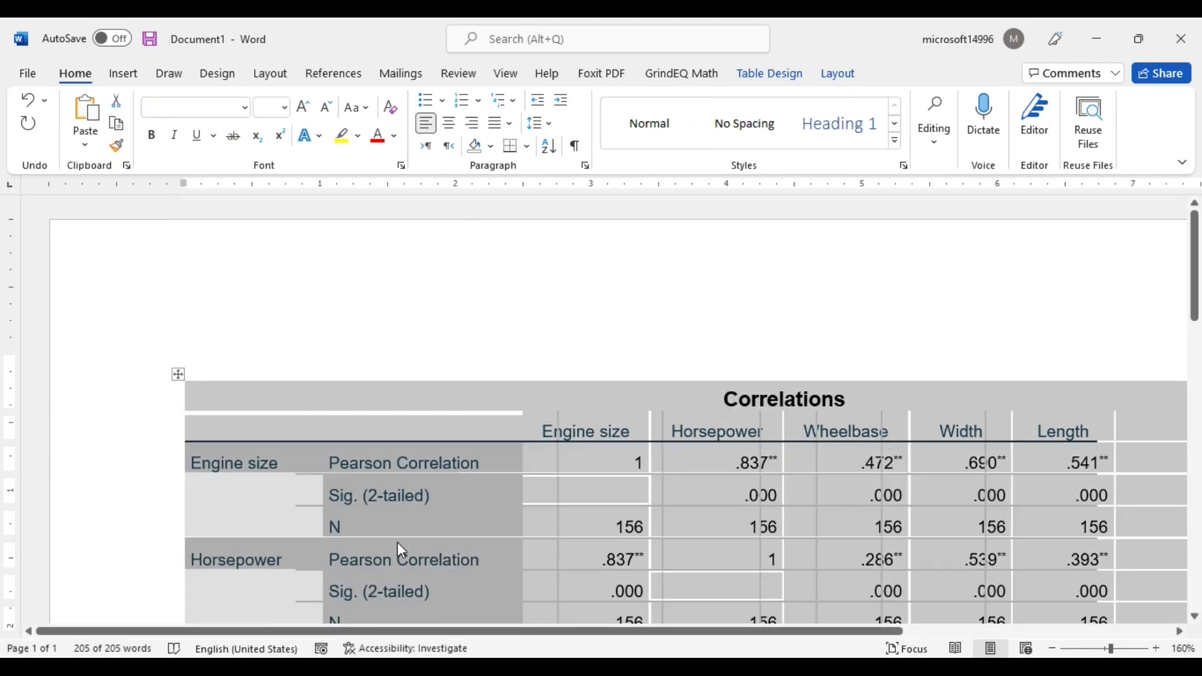
click(1052, 649)
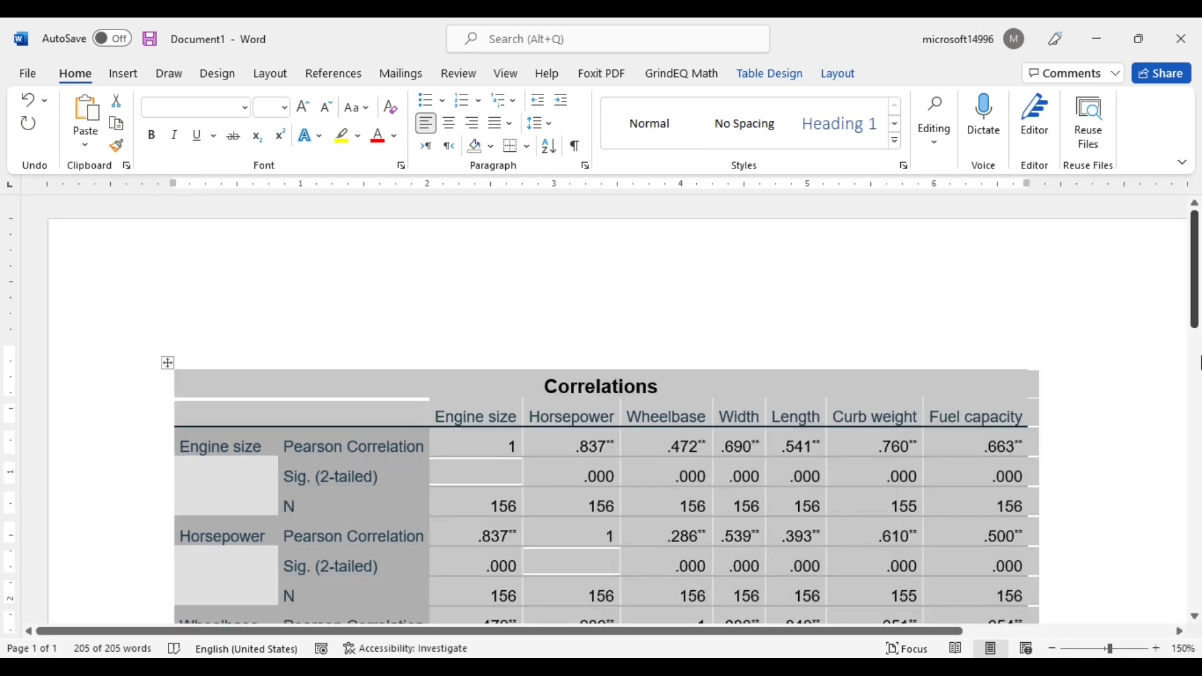
drag(1195, 330, 1195, 363)
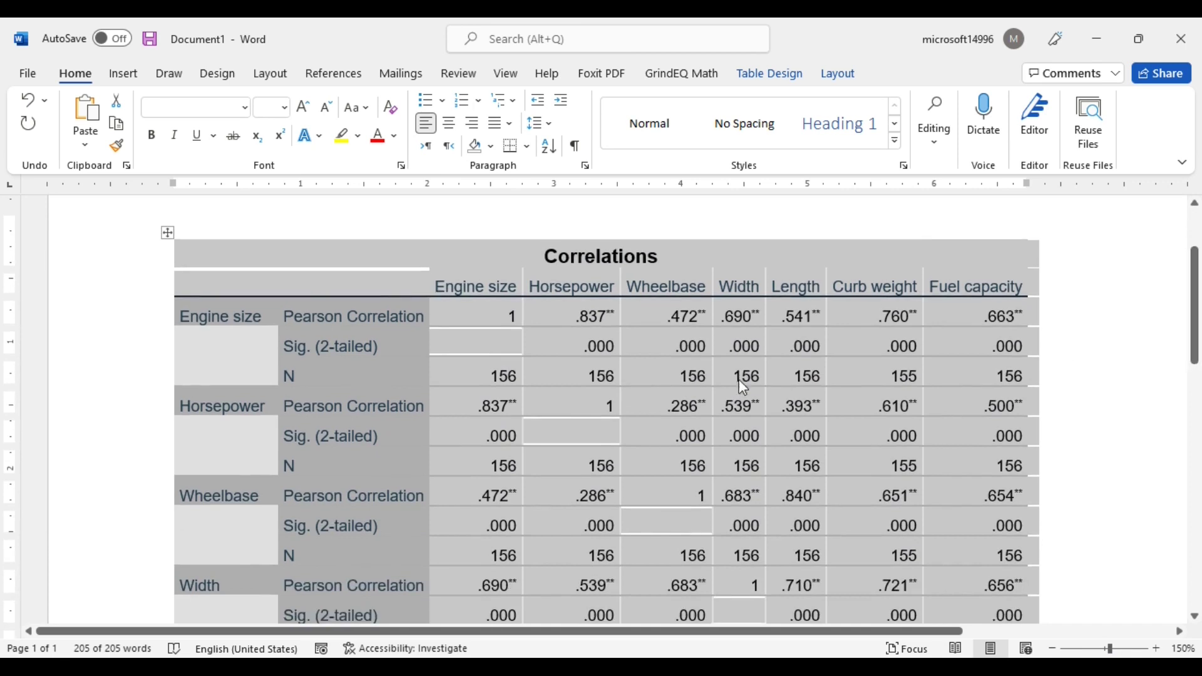
click(739, 380)
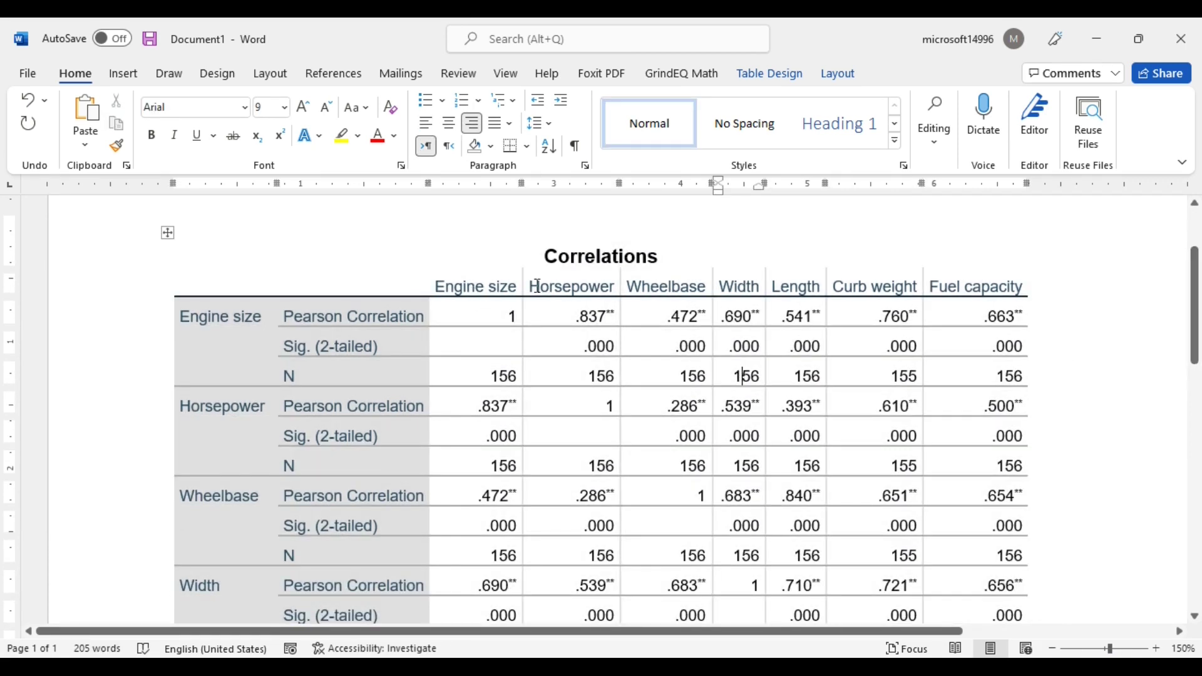
Compare the two mirrored cells that hold the Pearson correlation between engine size and horsepower.
drag(539, 287, 612, 287)
click(193, 325)
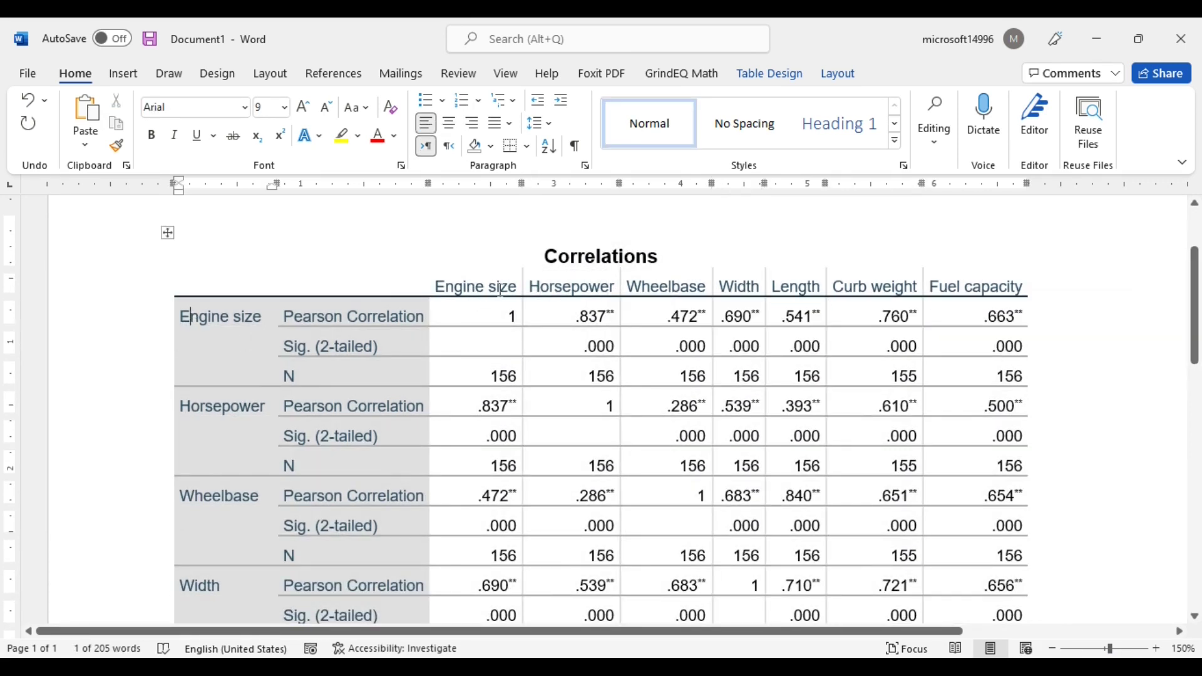
drag(576, 316, 615, 313)
drag(188, 407, 272, 413)
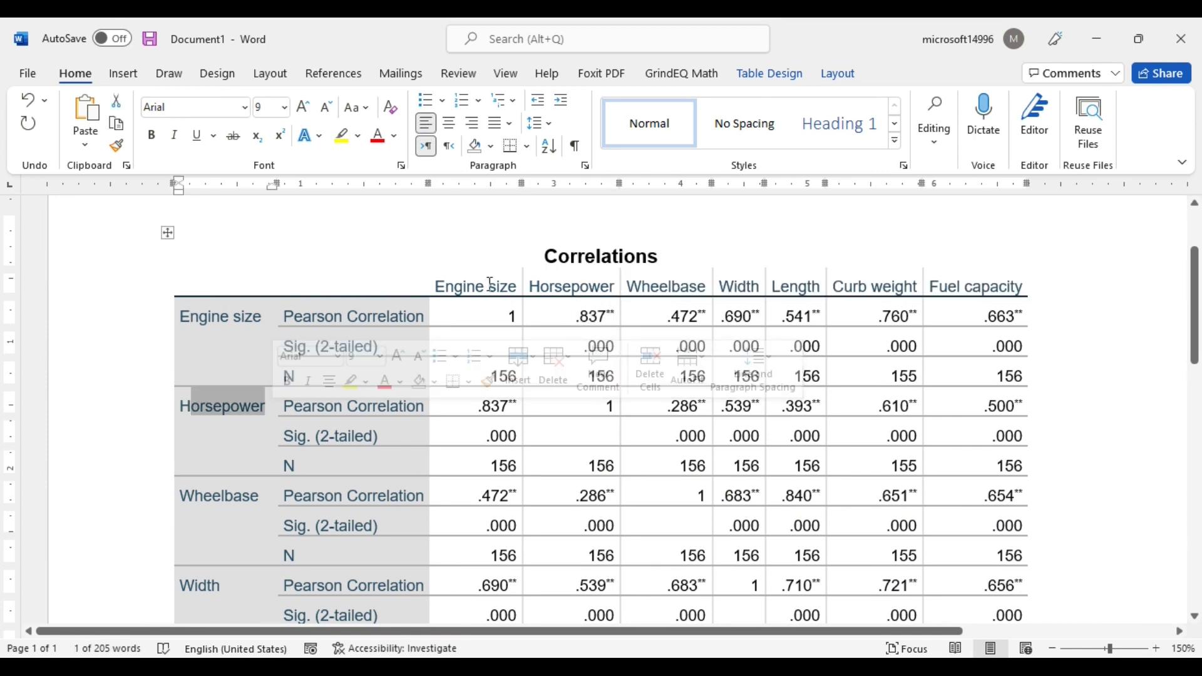
triple_click(490, 285)
click(232, 413)
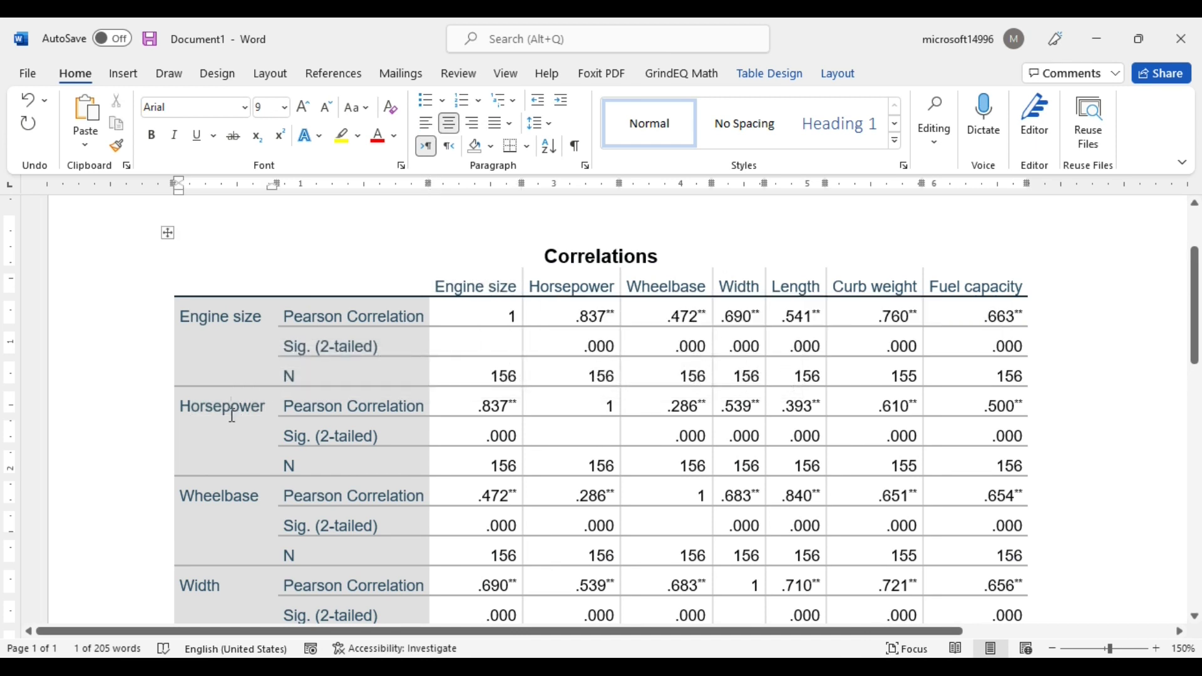
drag(477, 405, 516, 405)
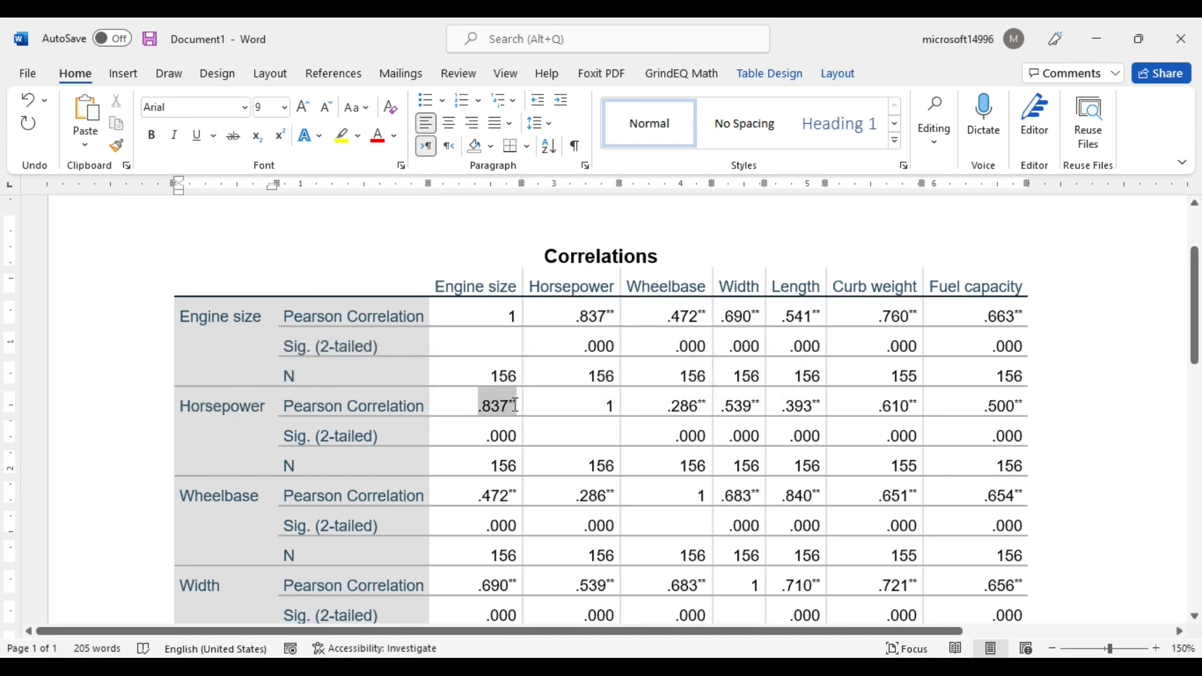
drag(577, 317, 619, 313)
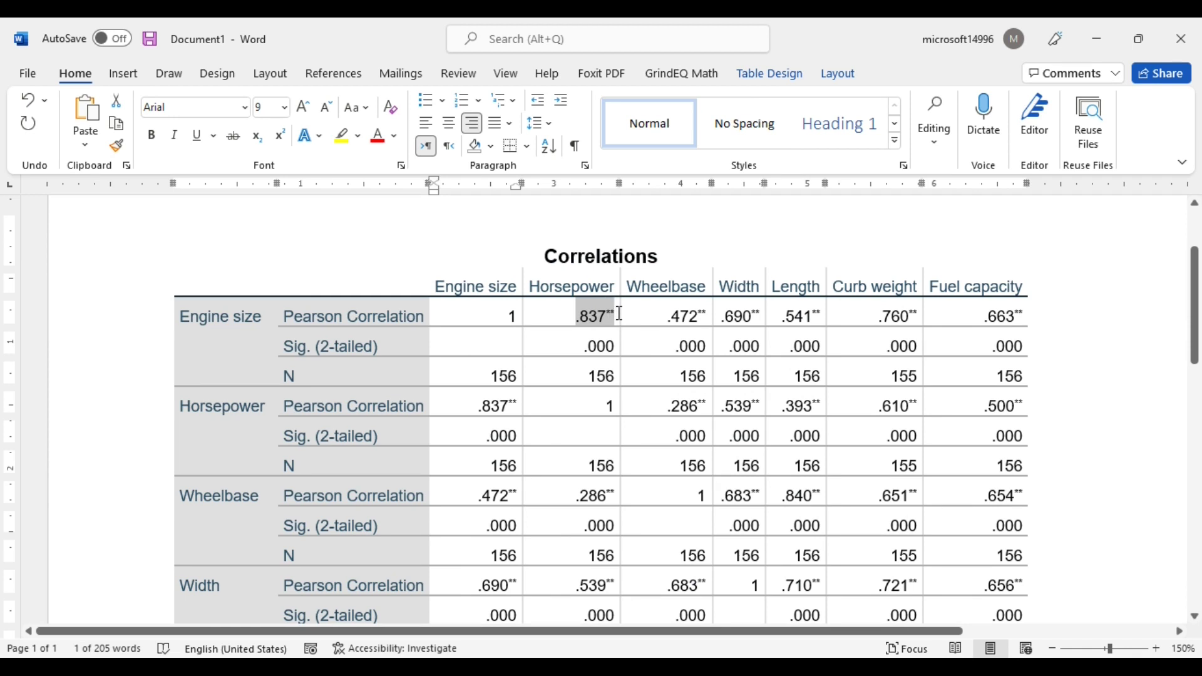
drag(478, 406, 517, 406)
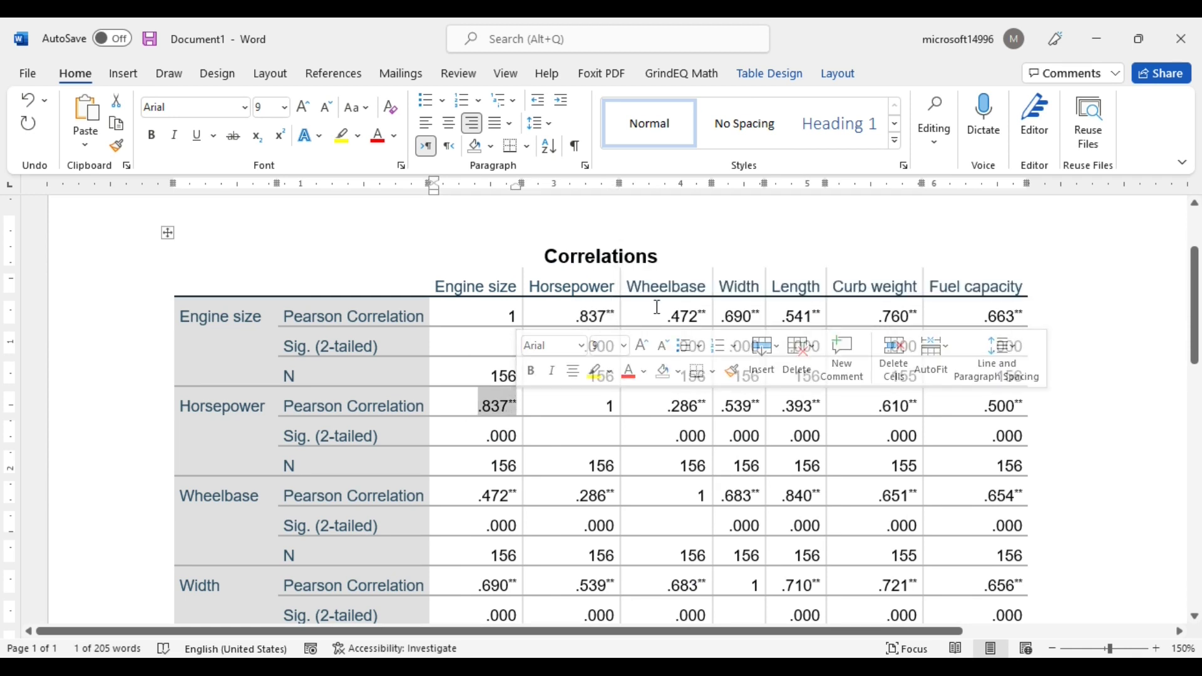
Compare the mirrored correlation cells for engine size with wheelbase and for engine size with width.
drag(667, 316, 706, 316)
drag(478, 496, 517, 496)
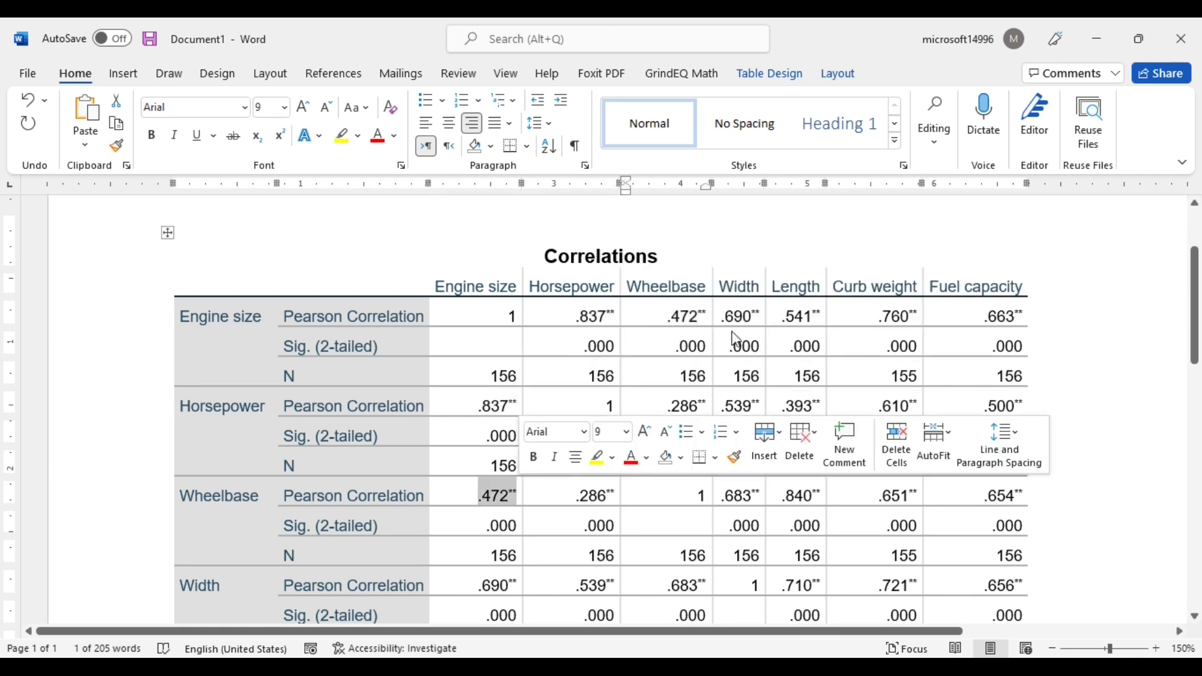
drag(726, 317, 732, 317)
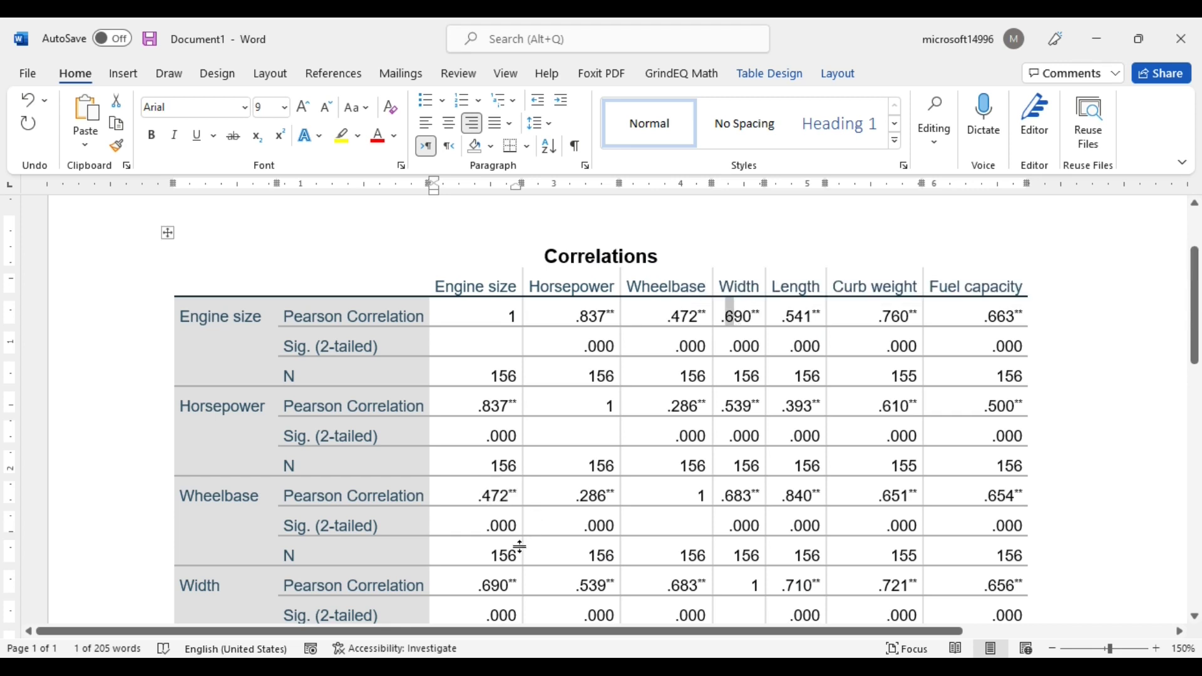
drag(478, 585, 499, 588)
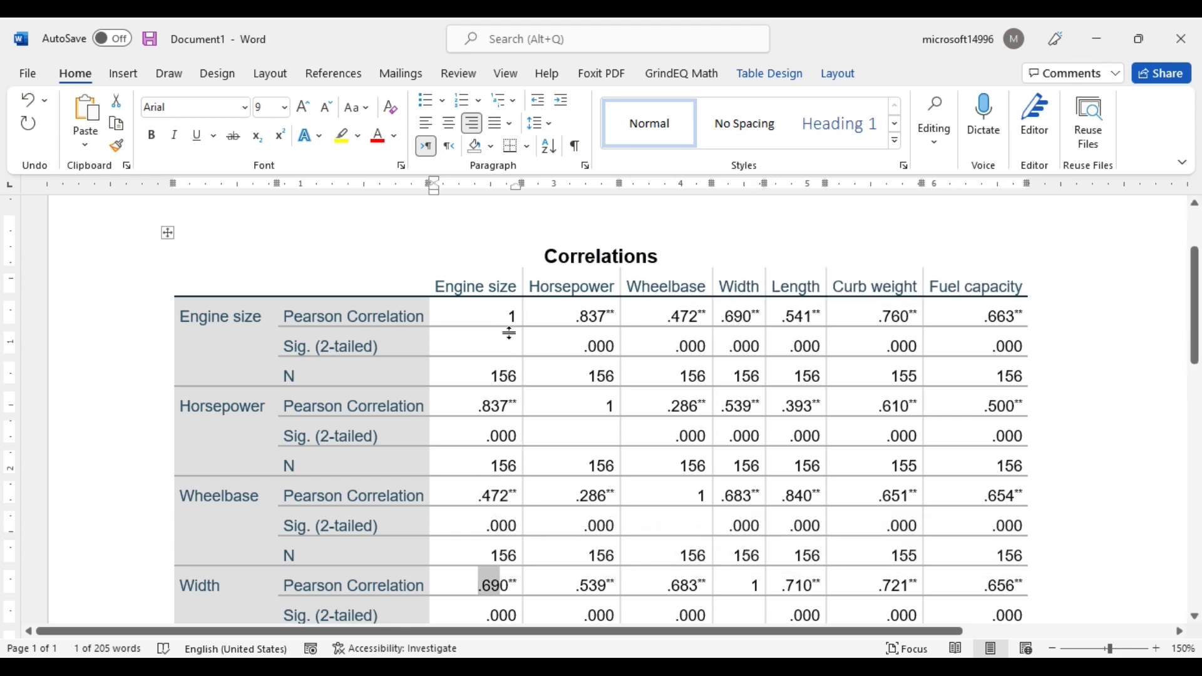
Collapse the ribbon to show tabs only so more of the correlation table fits on screen.
mouse_move(1199, 285)
mouse_down()
mouse_move(1199, 313)
mouse_move(1198, 300)
mouse_up()
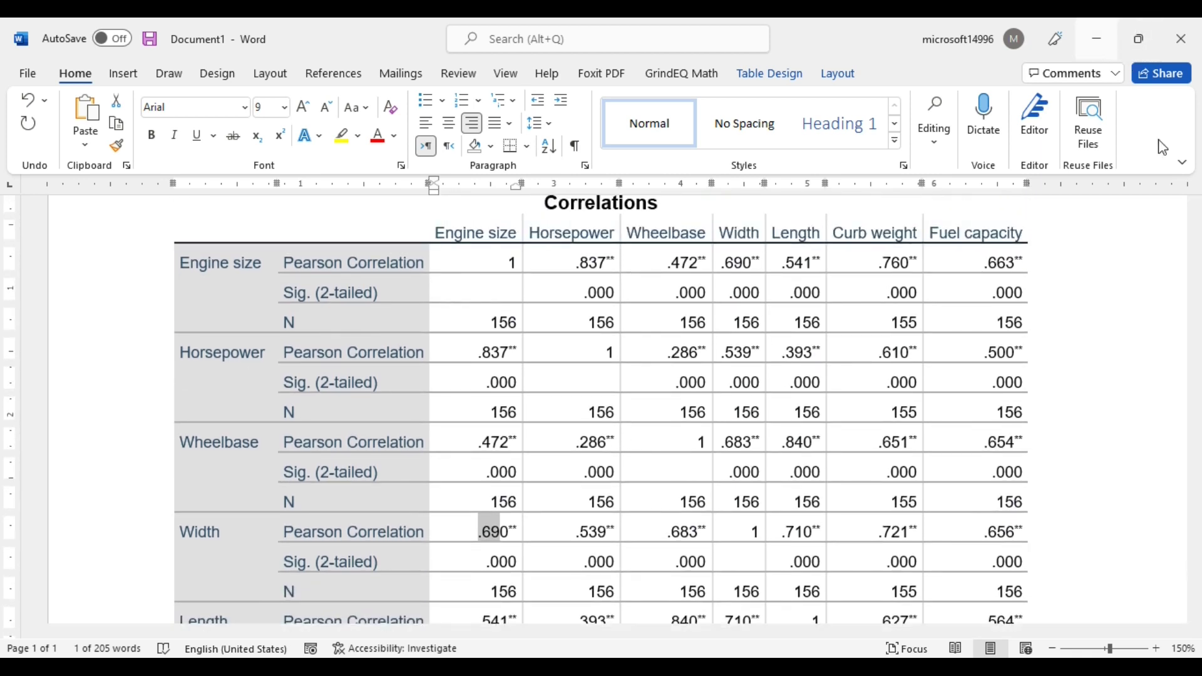
click(1182, 162)
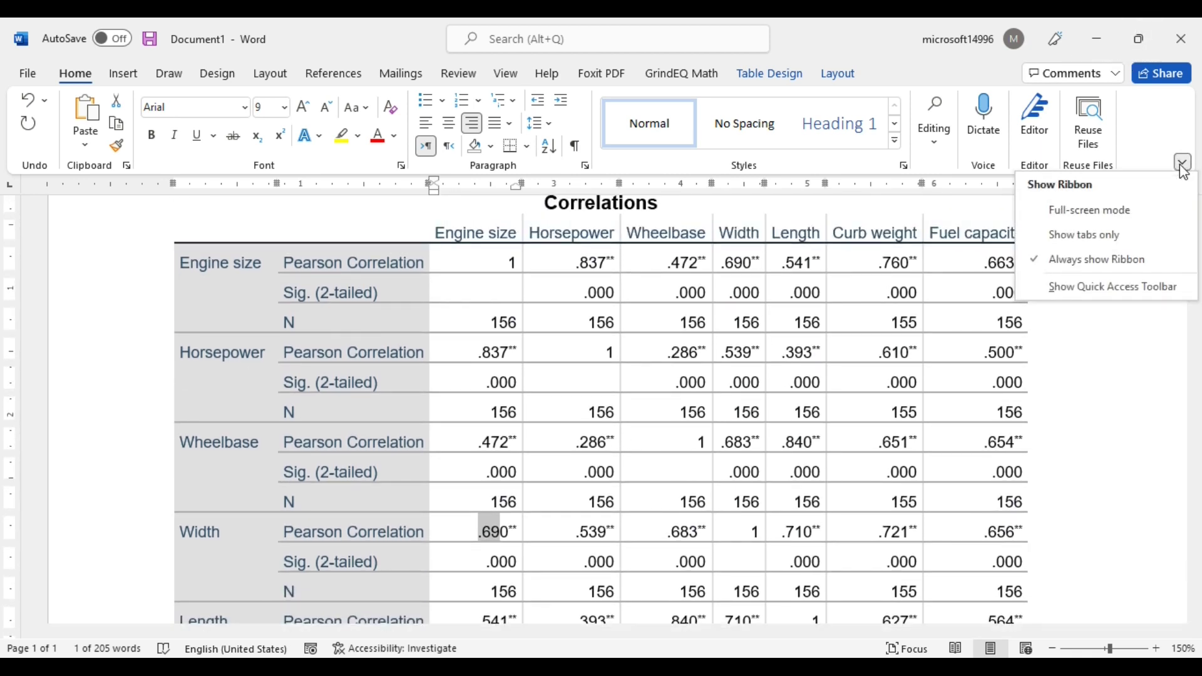
click(1143, 234)
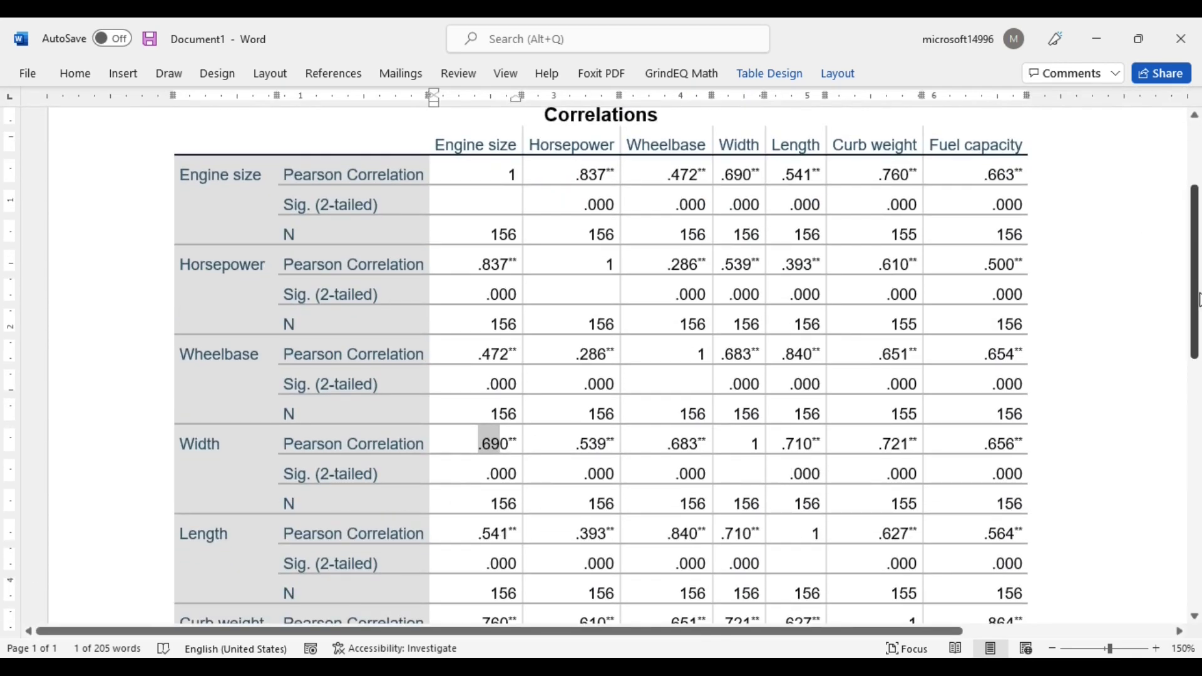
drag(1198, 299, 1198, 305)
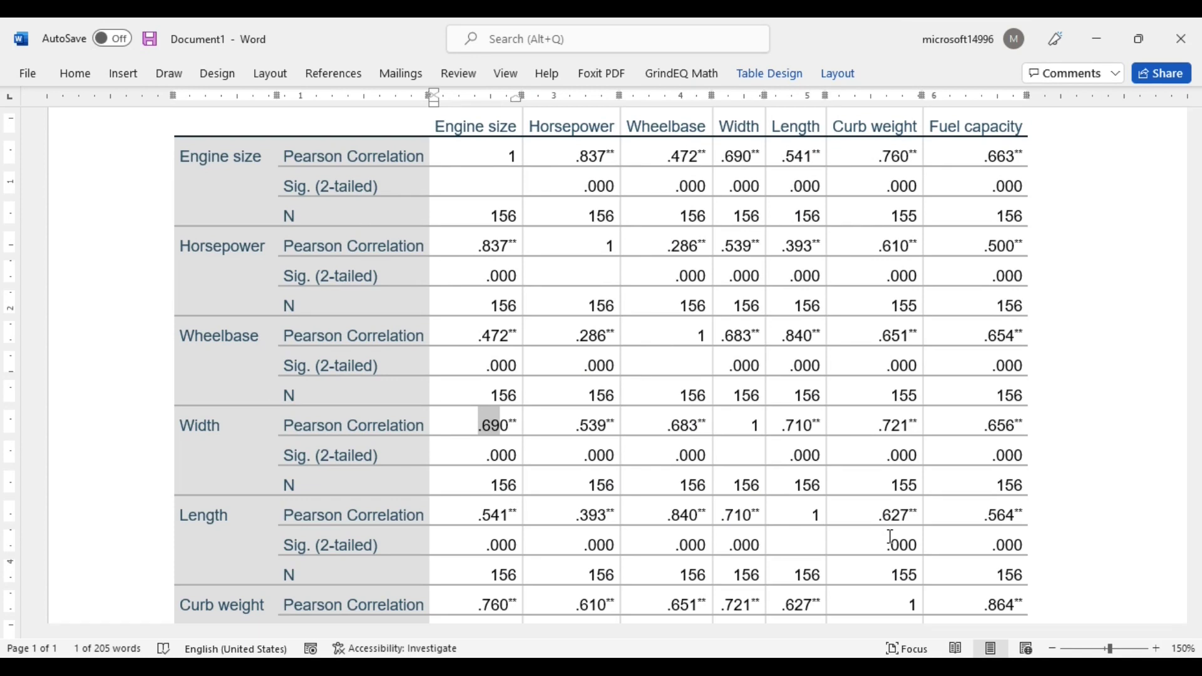
Compare the Engine size row of the correlation table with the mirrored values down the Engine size column.
drag(563, 160, 981, 214)
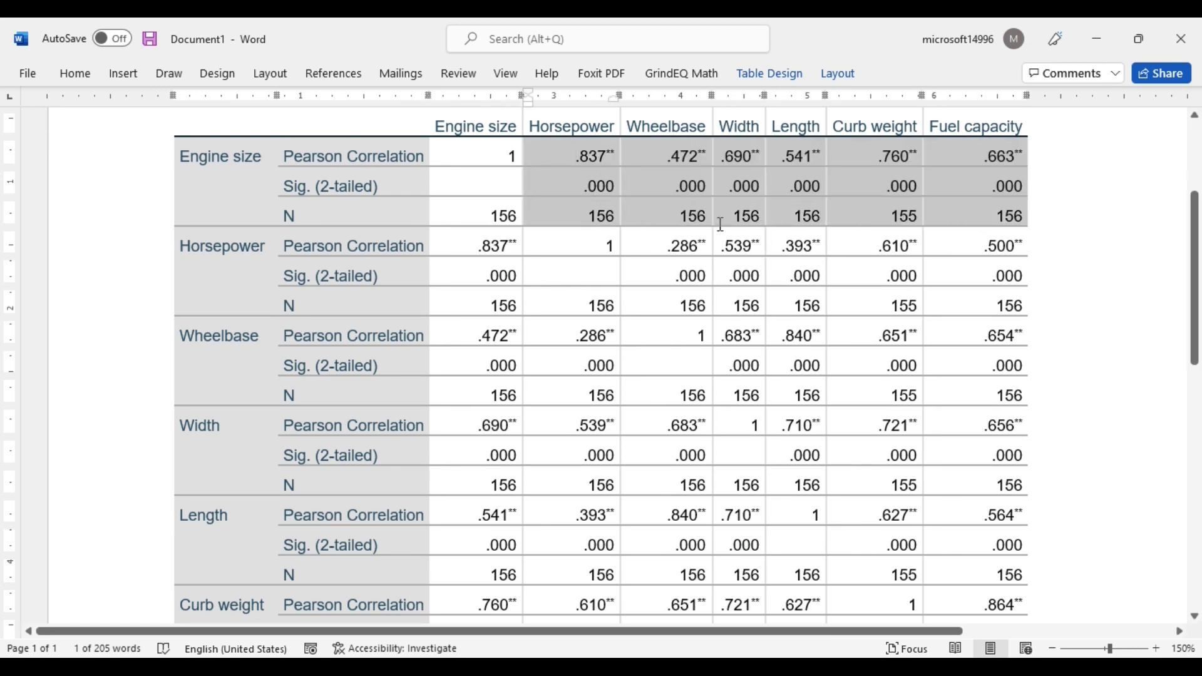
click(503, 238)
drag(503, 245, 472, 609)
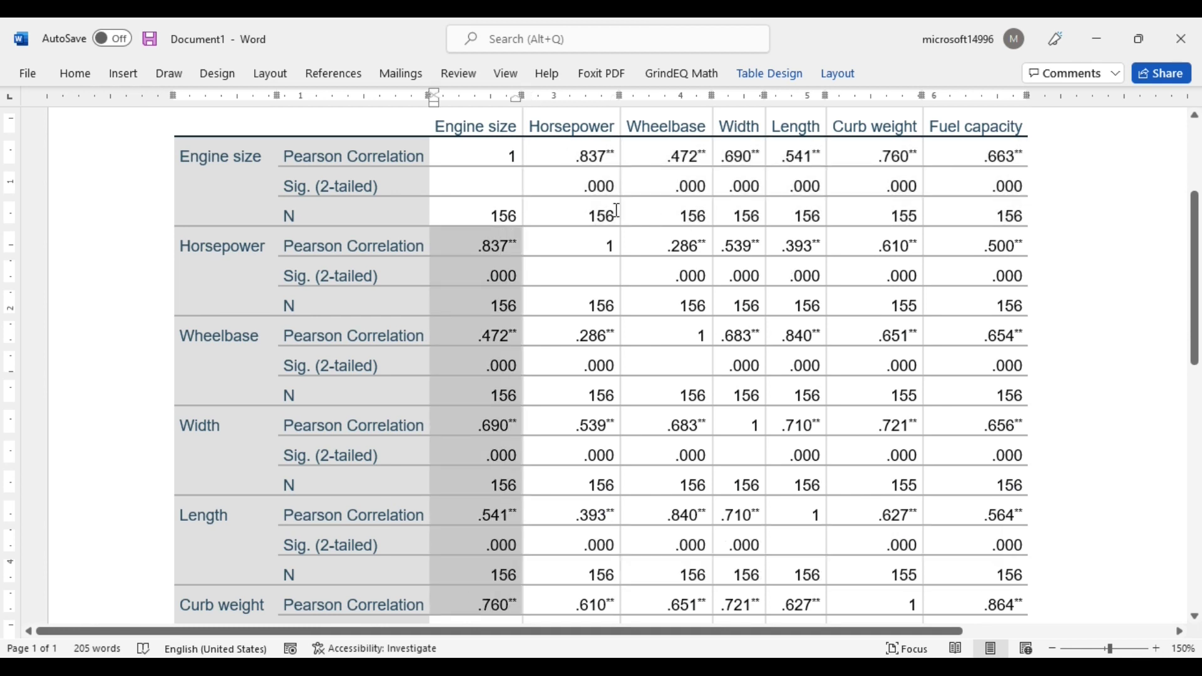
Compare the Horsepower correlations beyond the diagonal with the mirrored cells down the Horsepower column, undoing any accidental row resize.
drag(692, 246, 1011, 280)
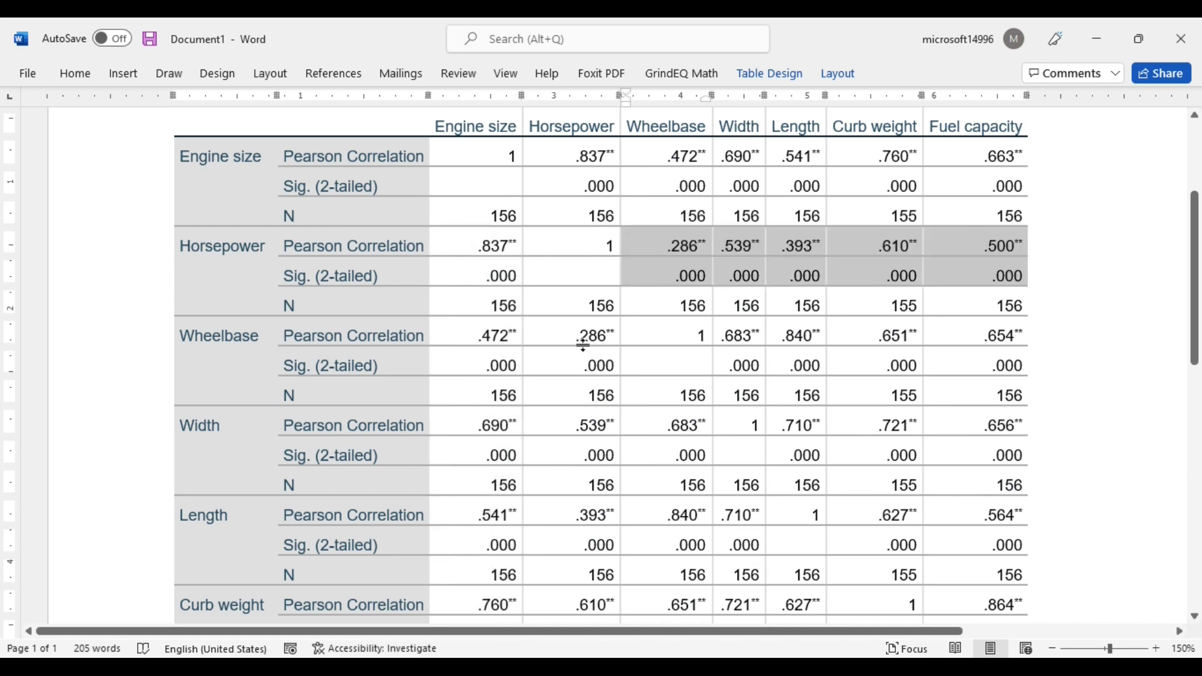
drag(583, 375, 585, 348)
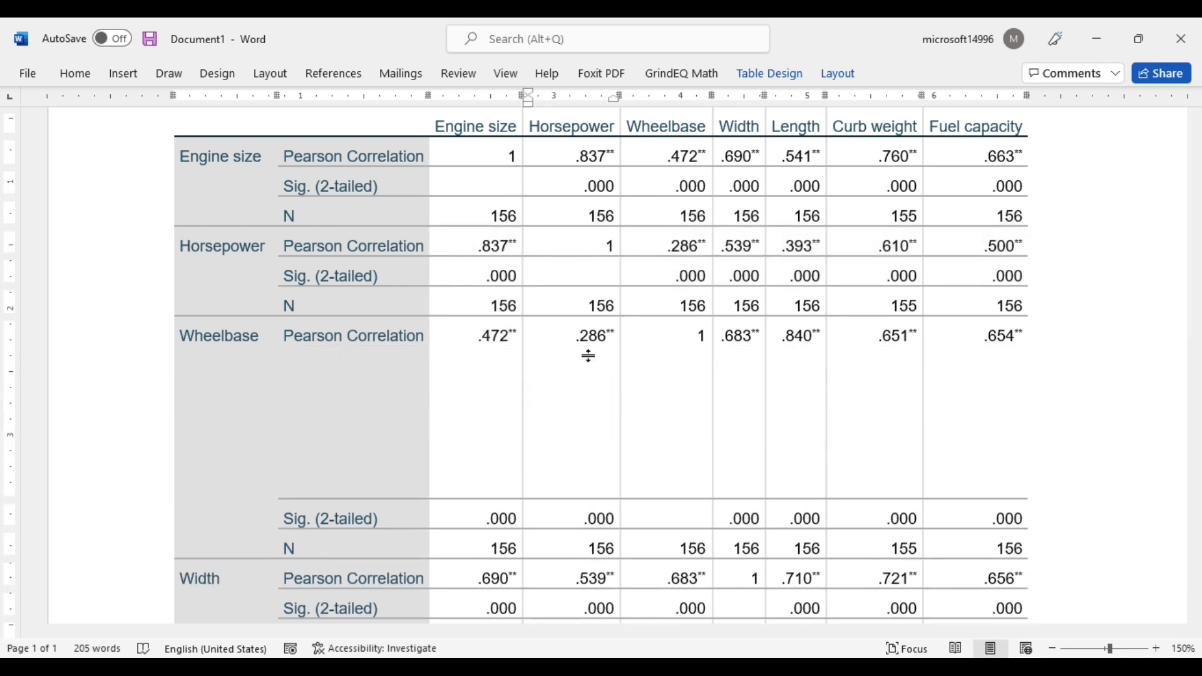
key(ctrl+z)
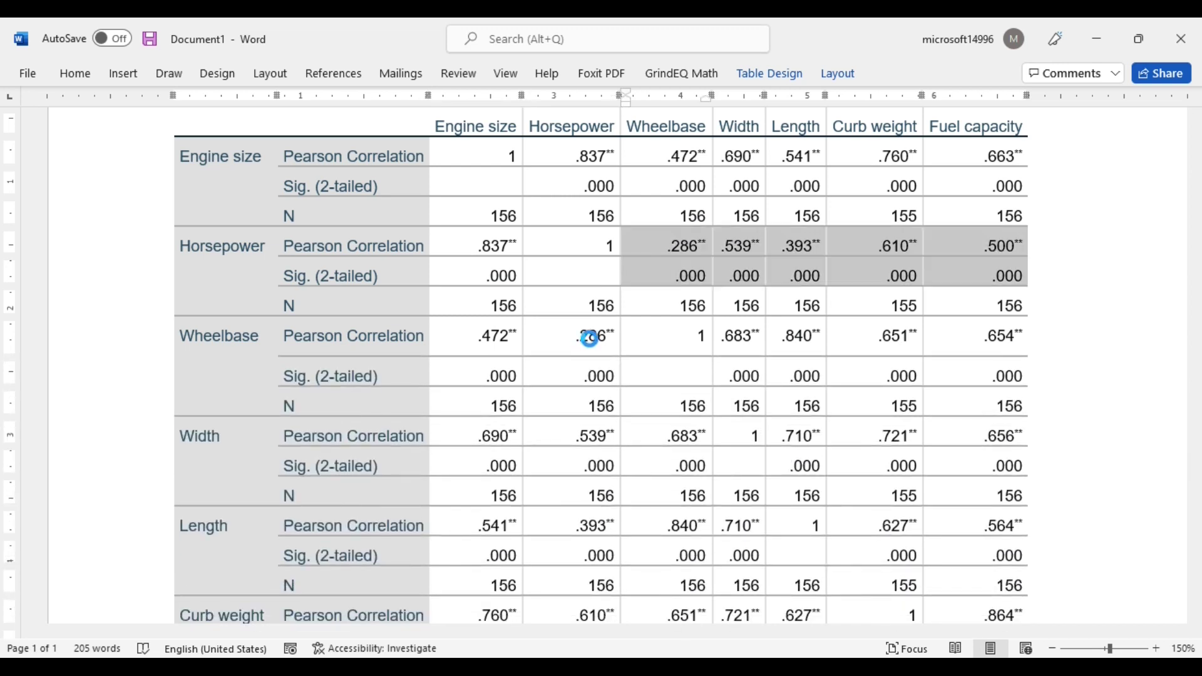
drag(587, 335, 580, 575)
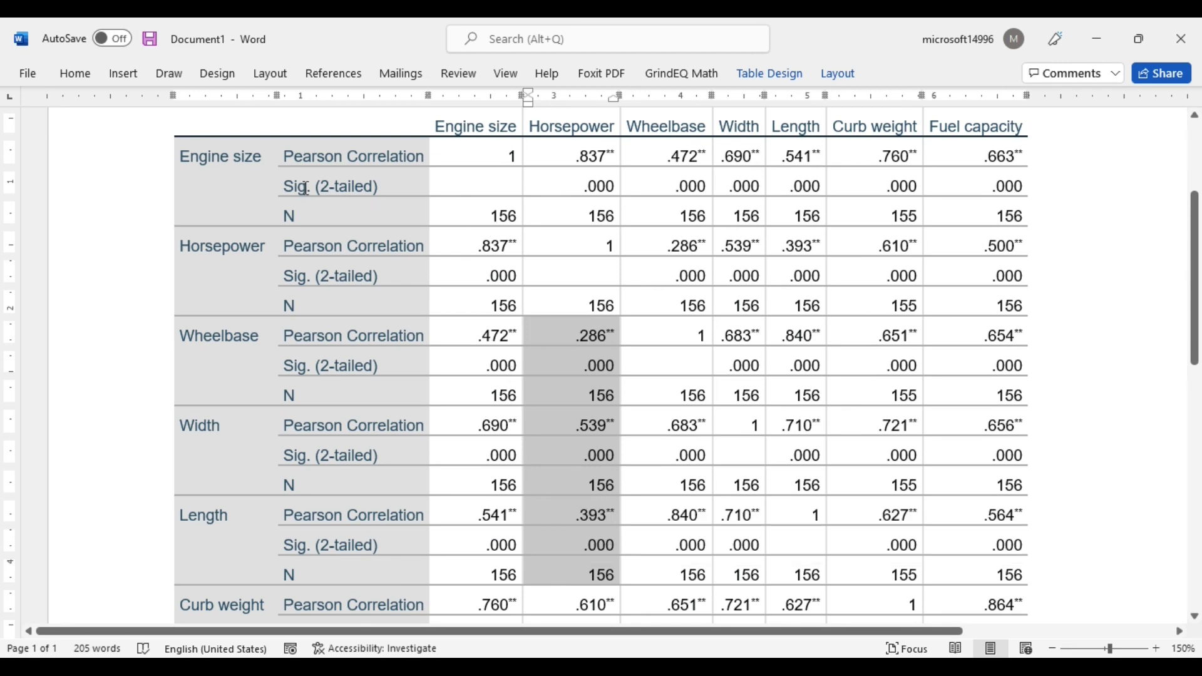
Examine the Sig. (2-tailed) and N rows for engine size and the footnote explaining the double-asterisk significance level.
drag(292, 188, 992, 223)
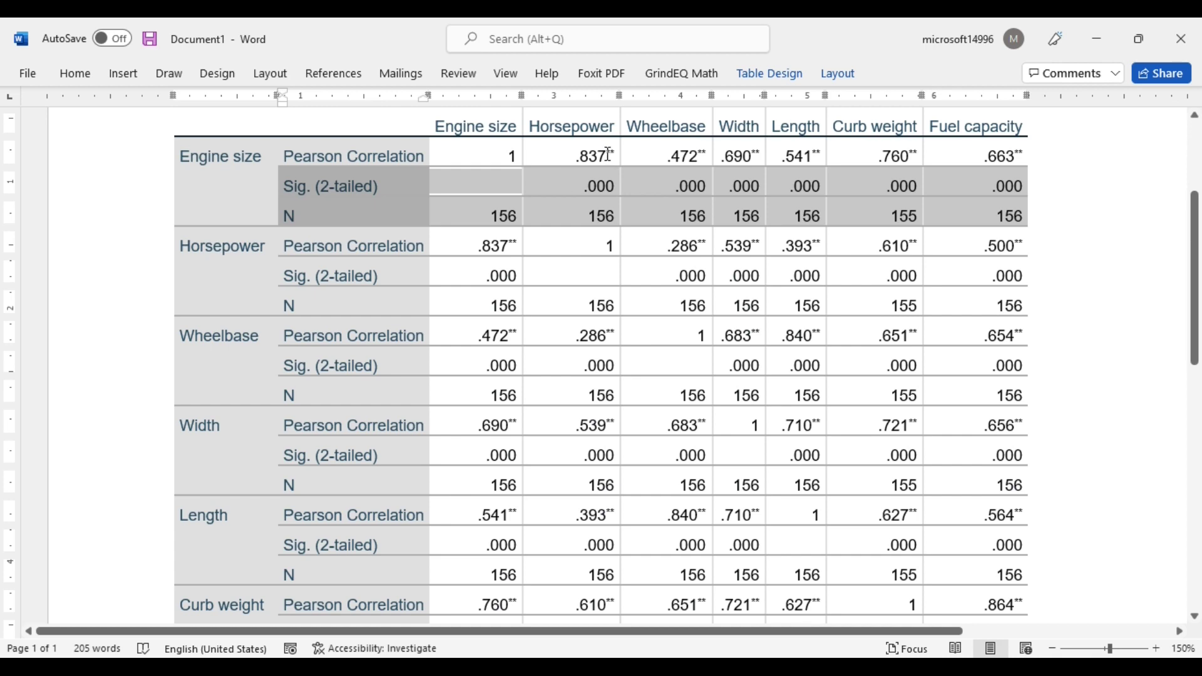
drag(608, 154, 616, 154)
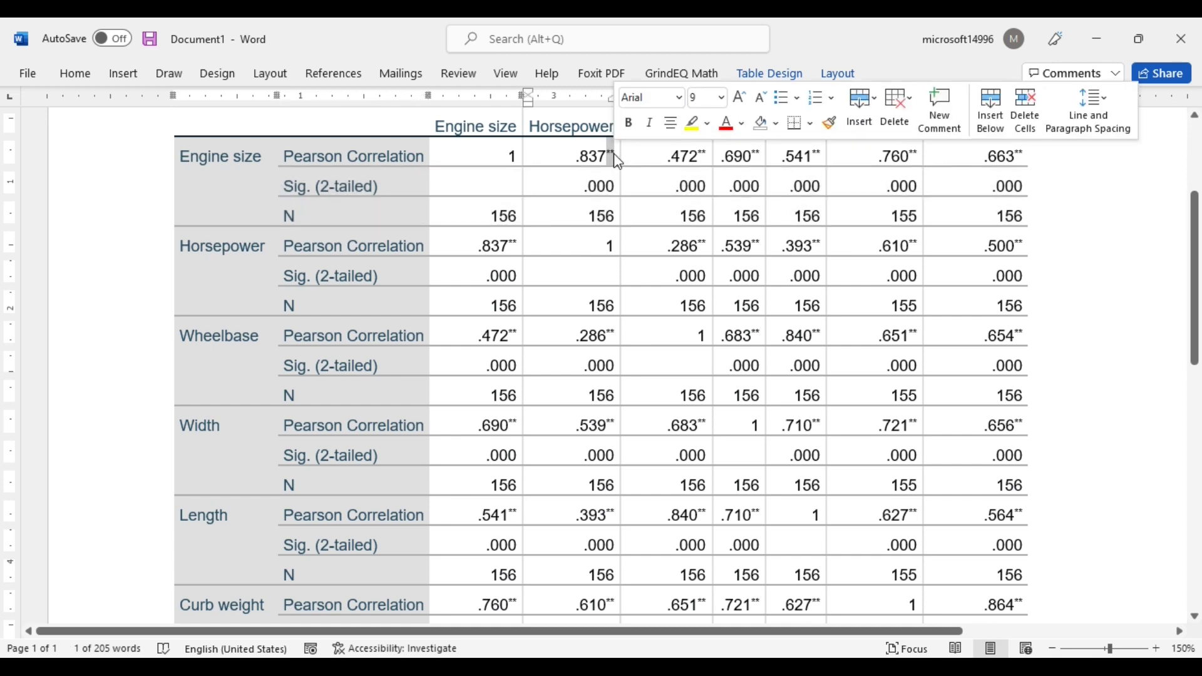
scroll(1197, 316, down, 5)
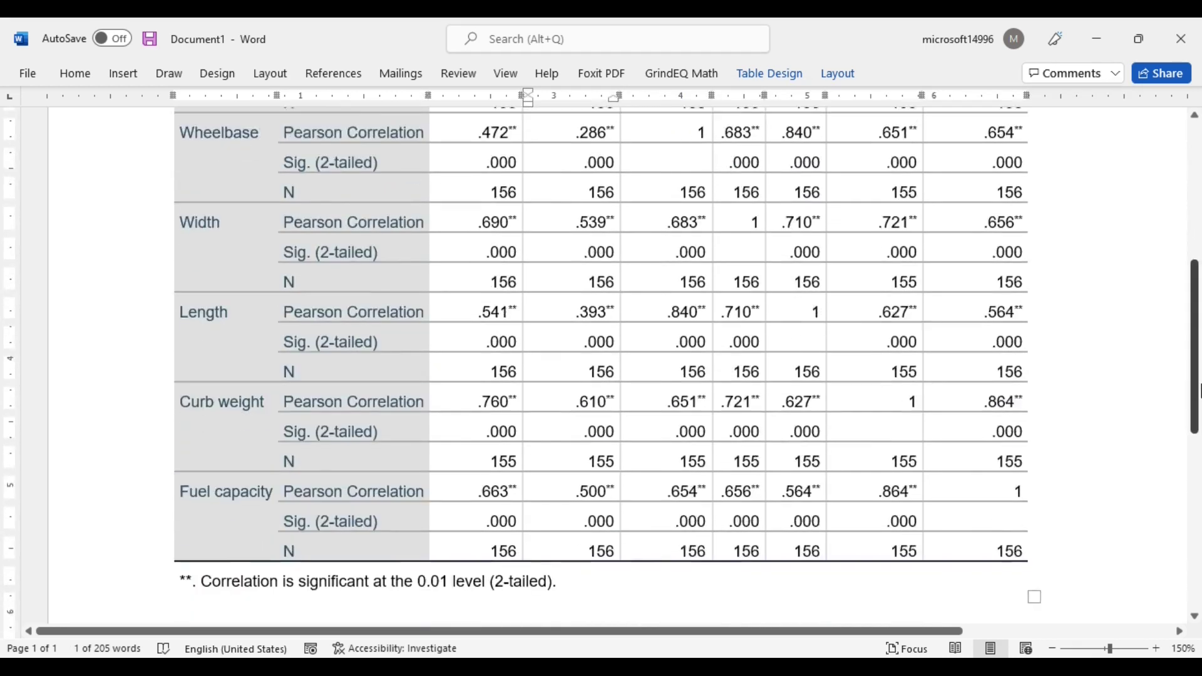
click(178, 551)
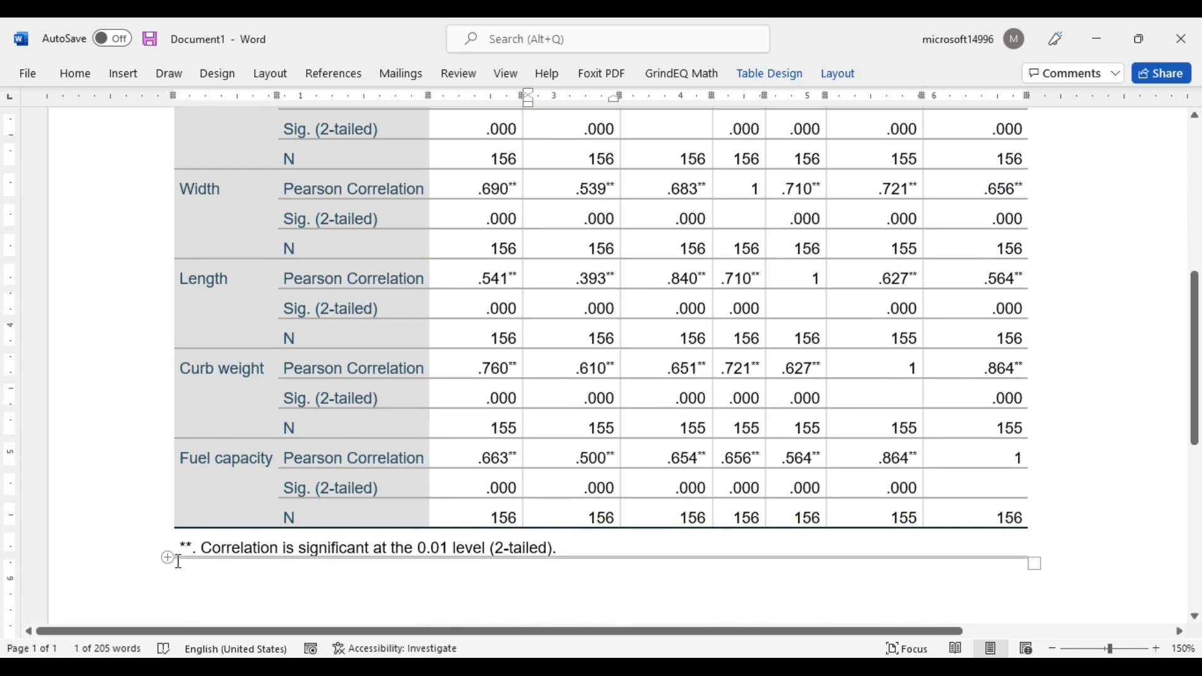
click(183, 551)
drag(451, 552, 418, 553)
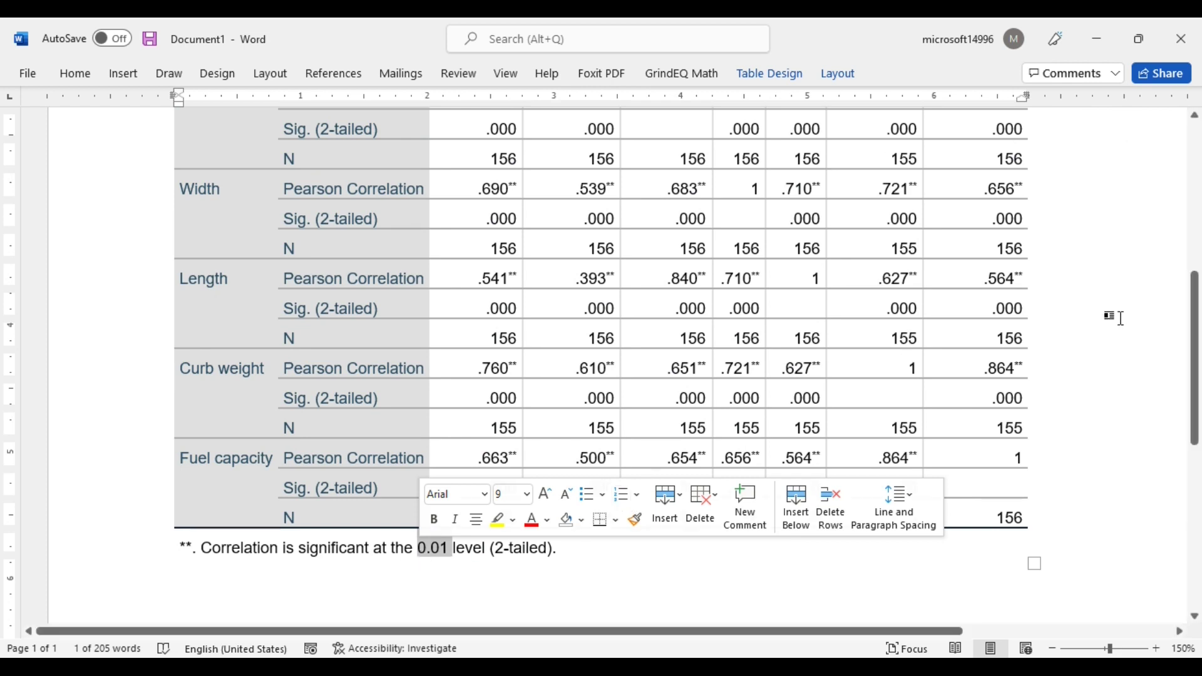
Delete the entire Sig. (2-tailed) and N rows under Engine size in the Correlations table.
drag(1197, 337, 1197, 268)
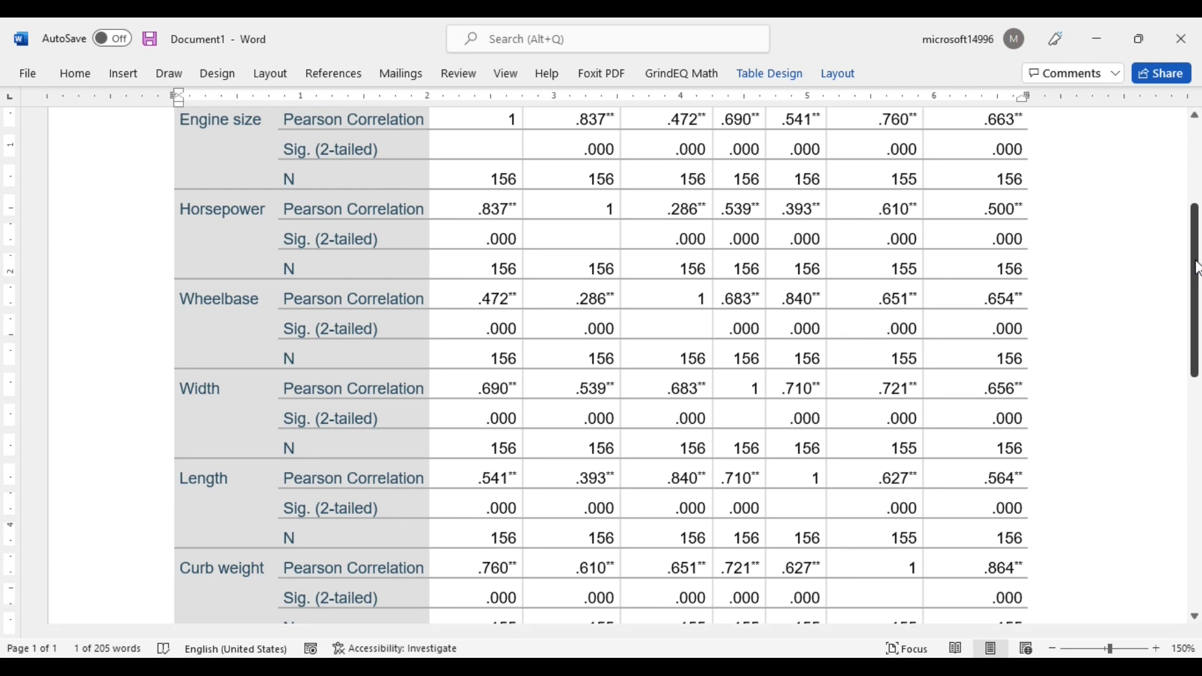
scroll(1197, 268, up, 2)
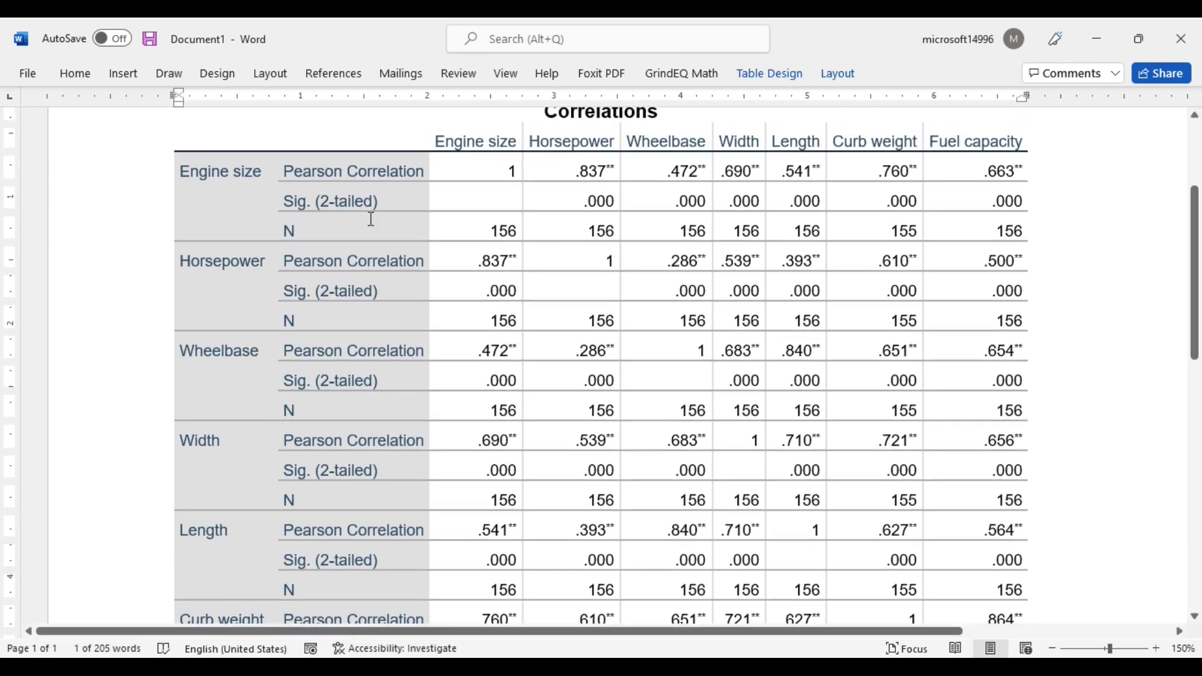
drag(384, 202, 385, 234)
right_click(384, 237)
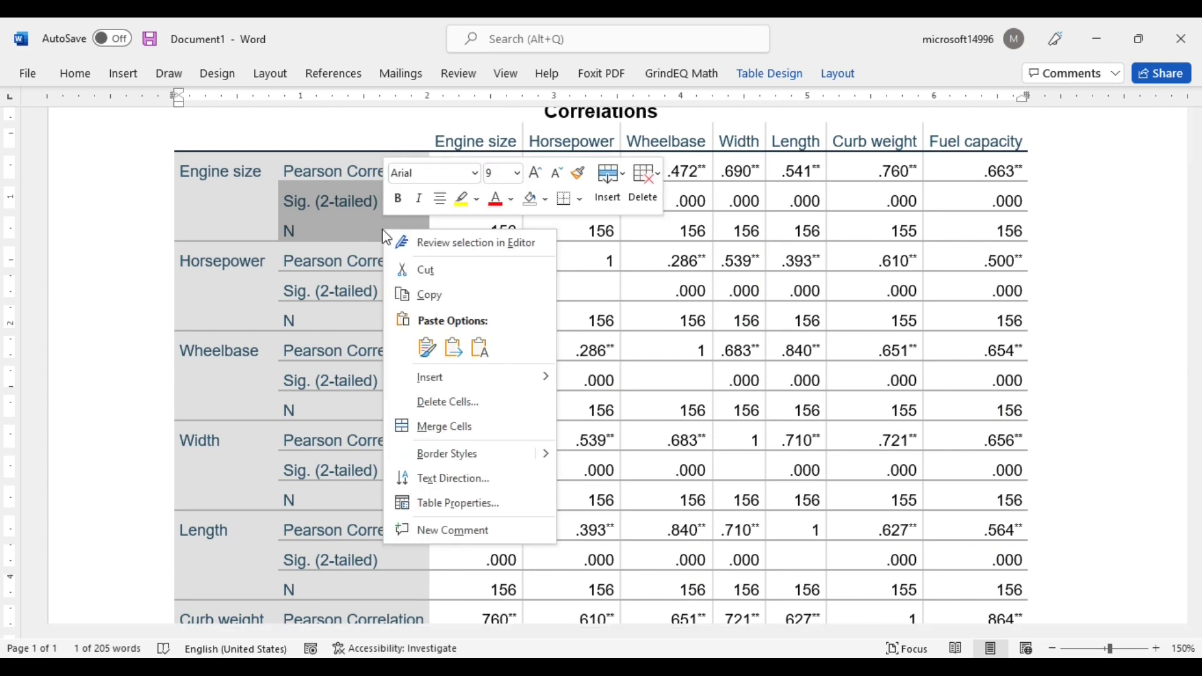
click(462, 403)
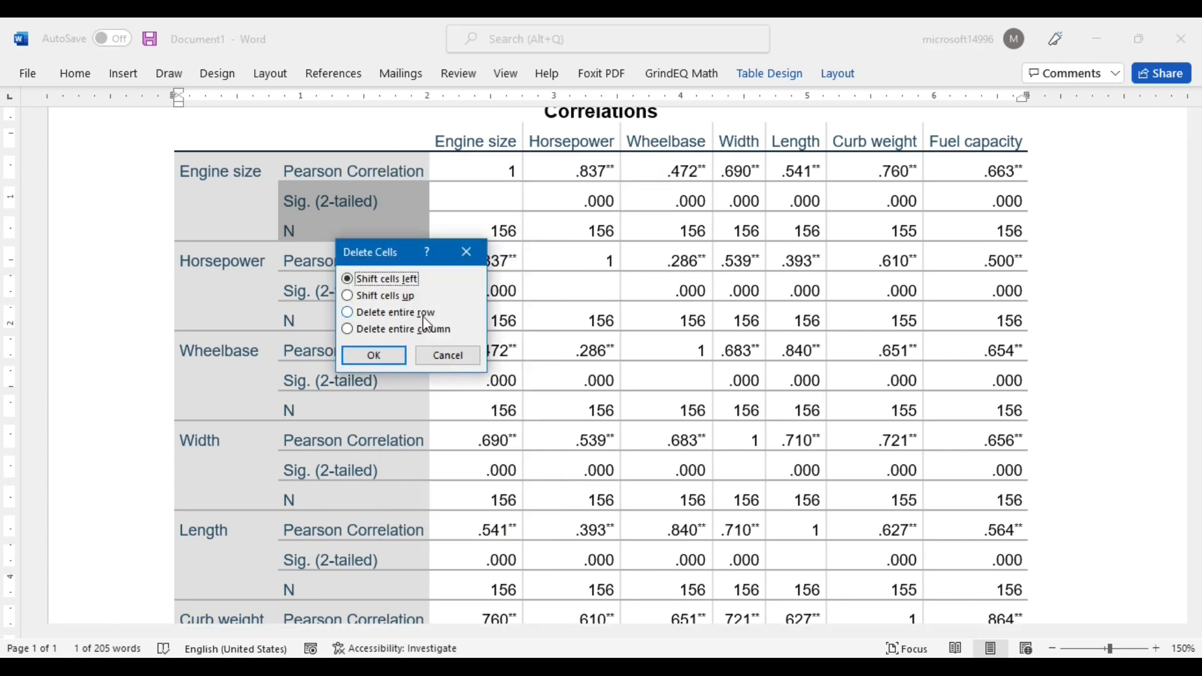
click(424, 314)
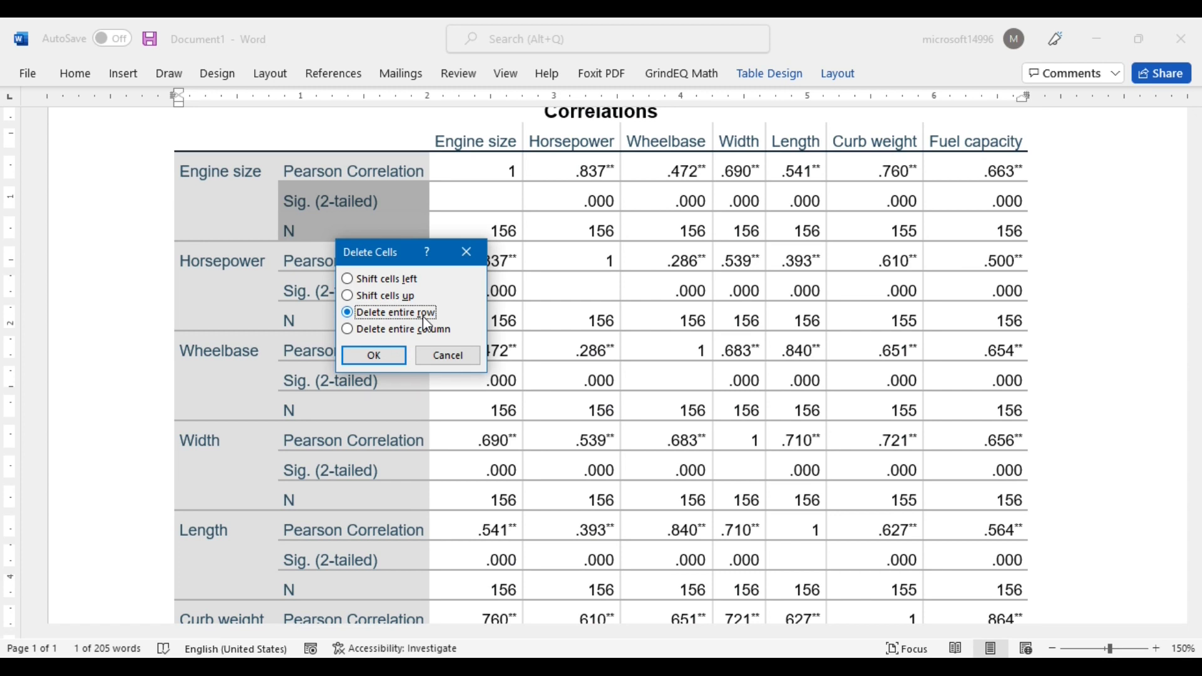
click(375, 355)
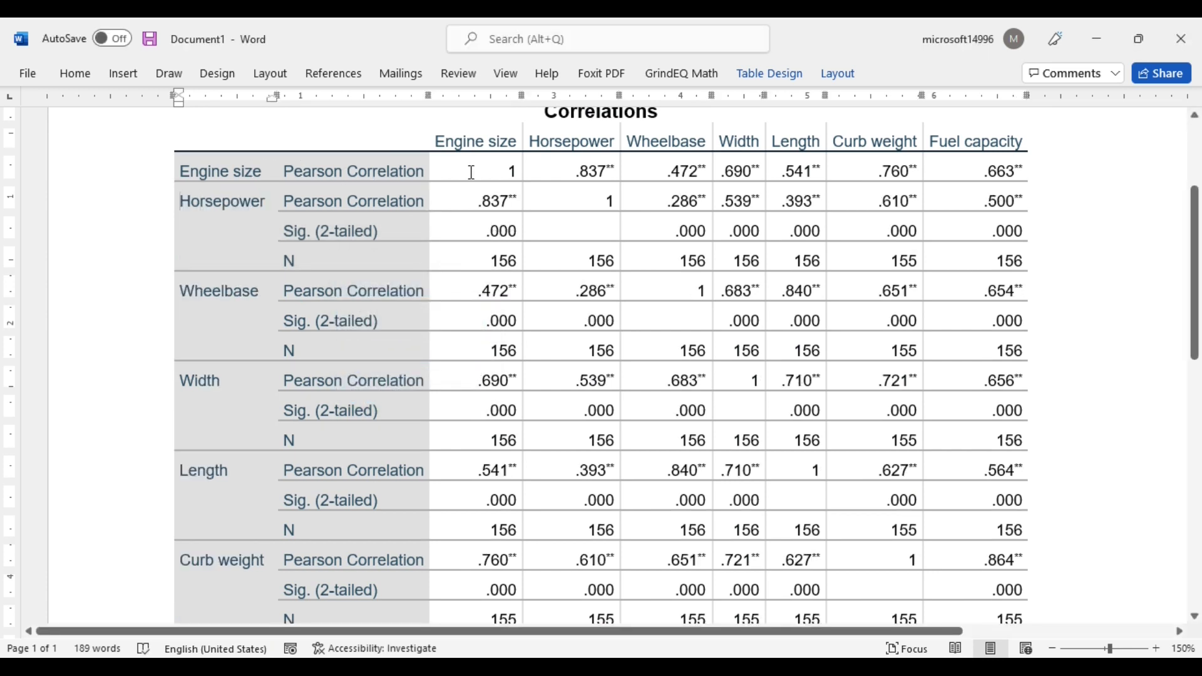
Delete the entire Sig. (2-tailed) and N rows under Horsepower.
drag(408, 233, 403, 264)
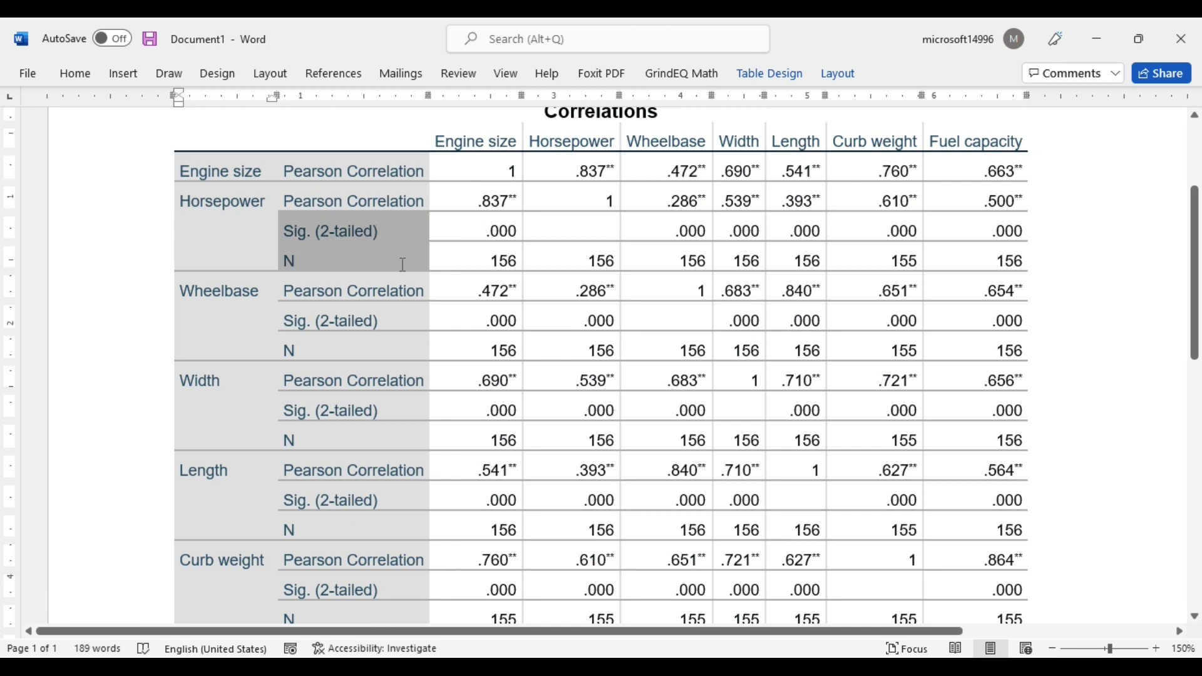
right_click(403, 264)
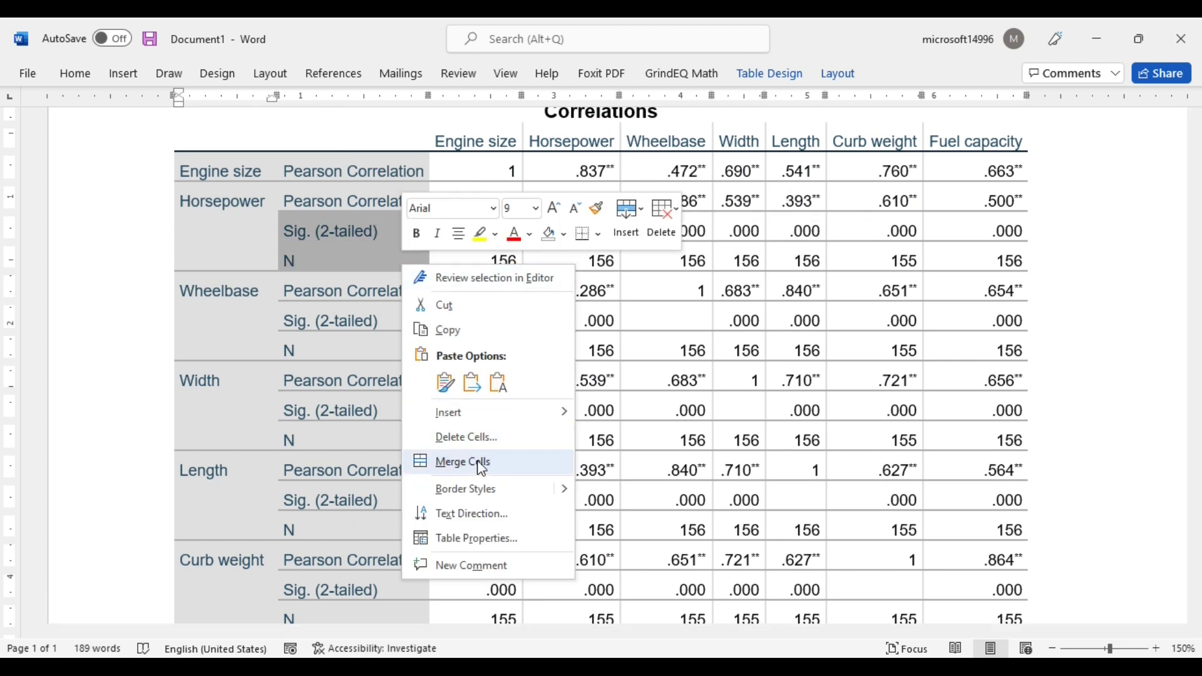
click(477, 438)
click(414, 313)
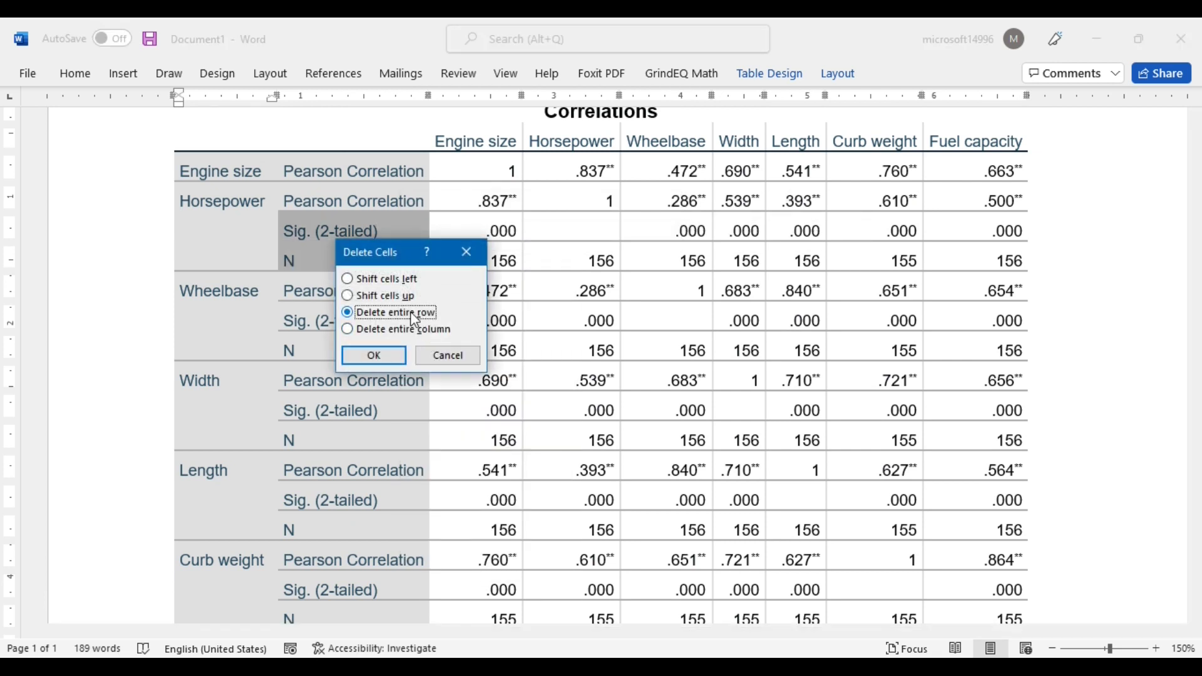
key(Return)
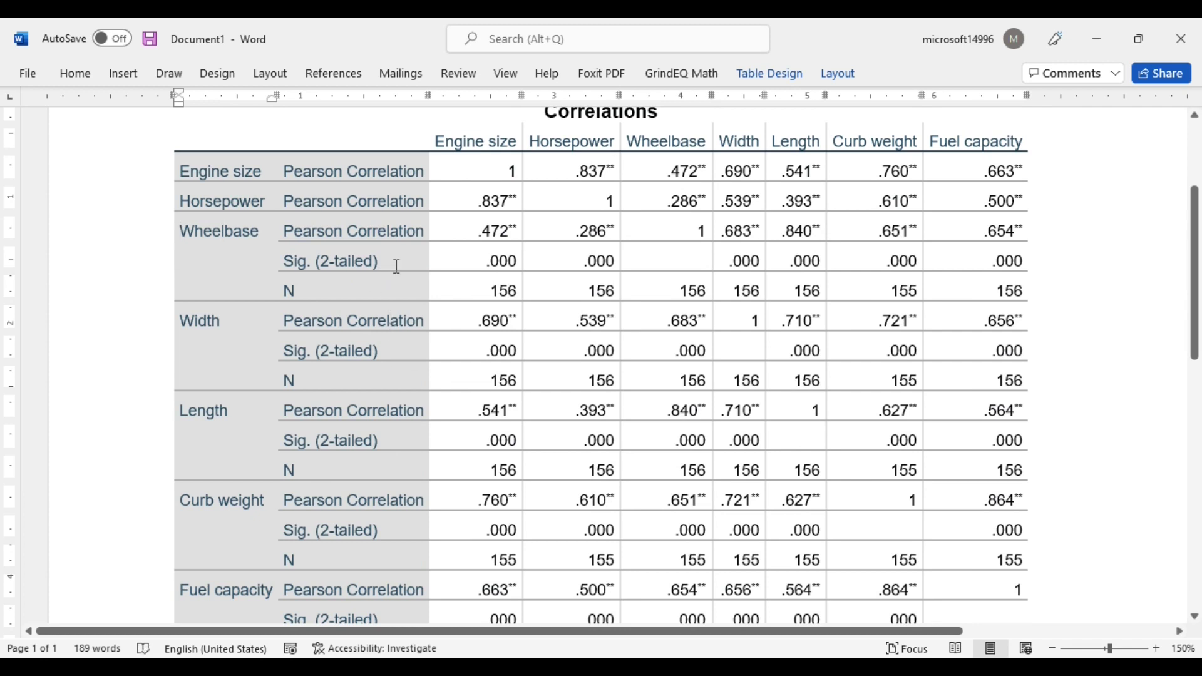
Delete the entire Sig. (2-tailed) and N rows under Wheelbase.
drag(396, 266, 397, 283)
right_click(397, 283)
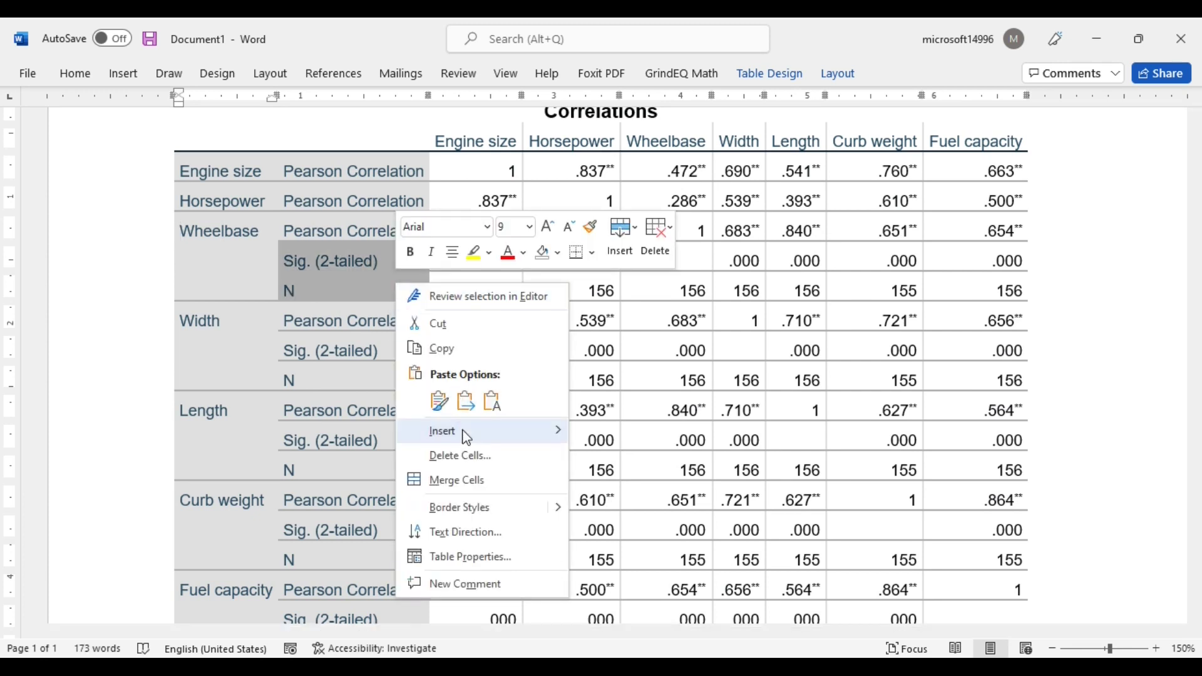
click(471, 456)
click(351, 311)
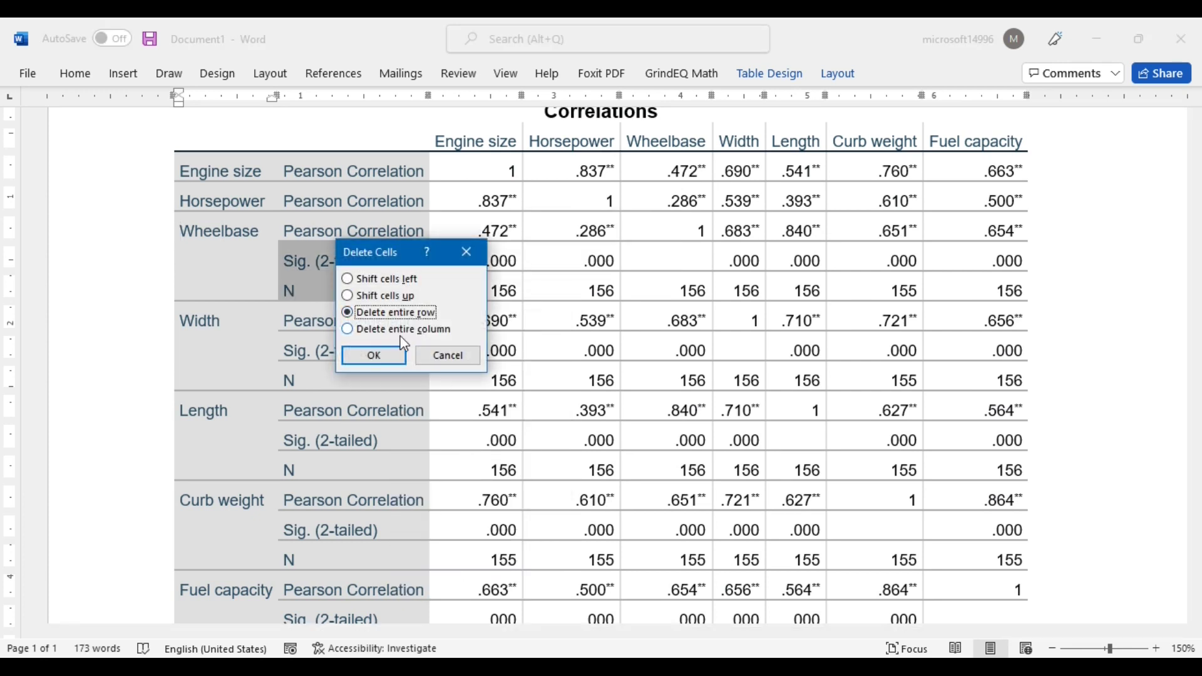
click(385, 360)
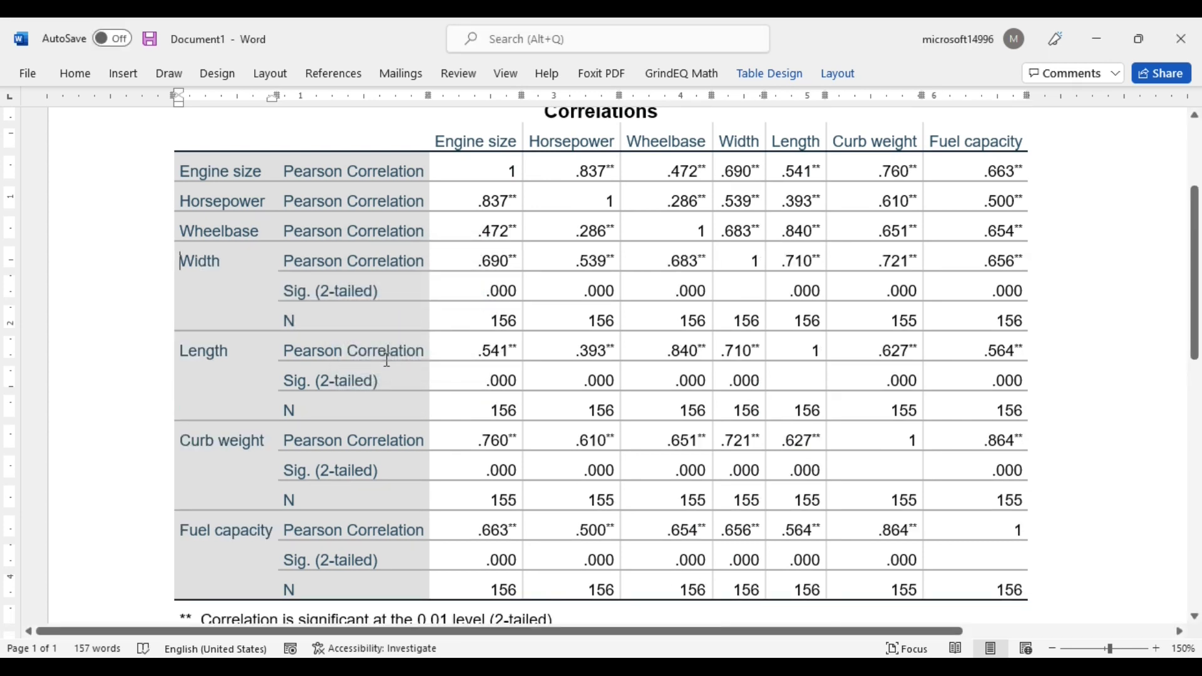
Delete the entire Sig. (2-tailed) and N rows under Width.
drag(394, 292, 394, 321)
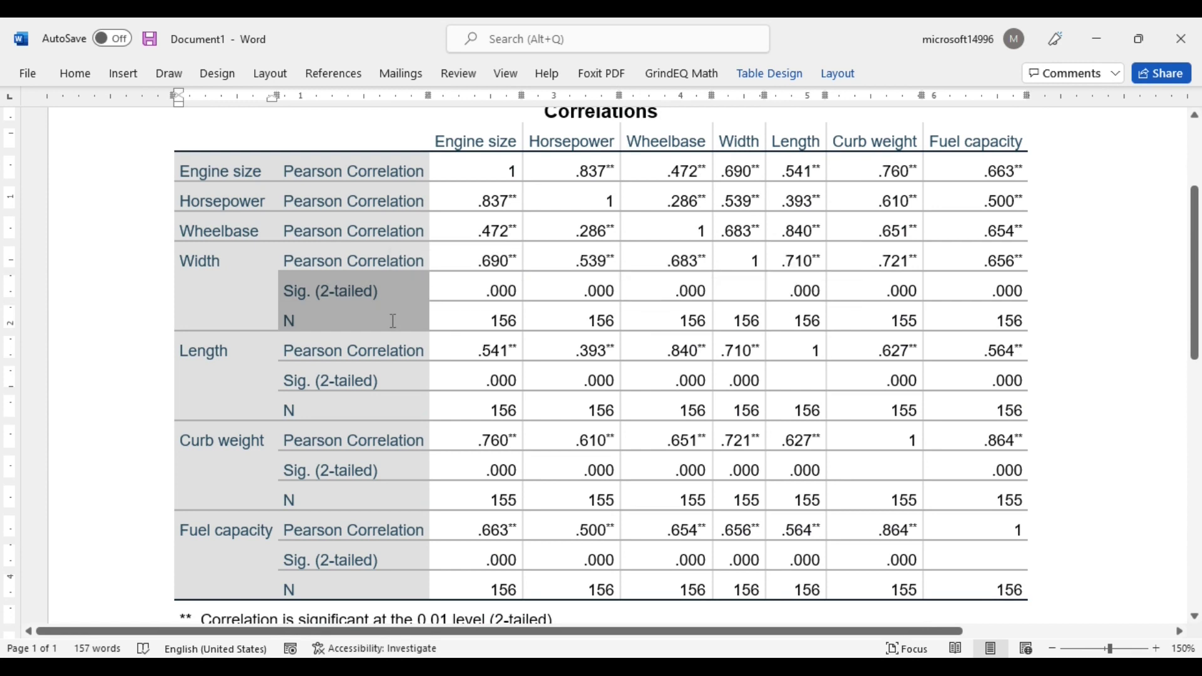
right_click(393, 321)
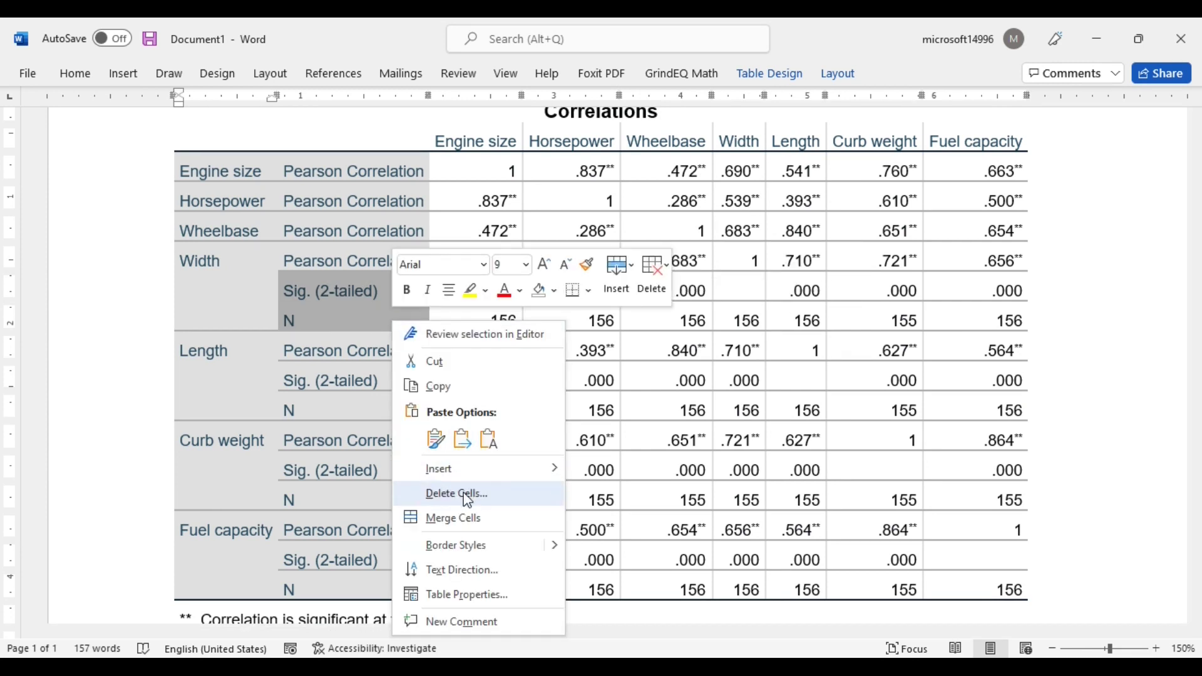
click(467, 494)
click(421, 314)
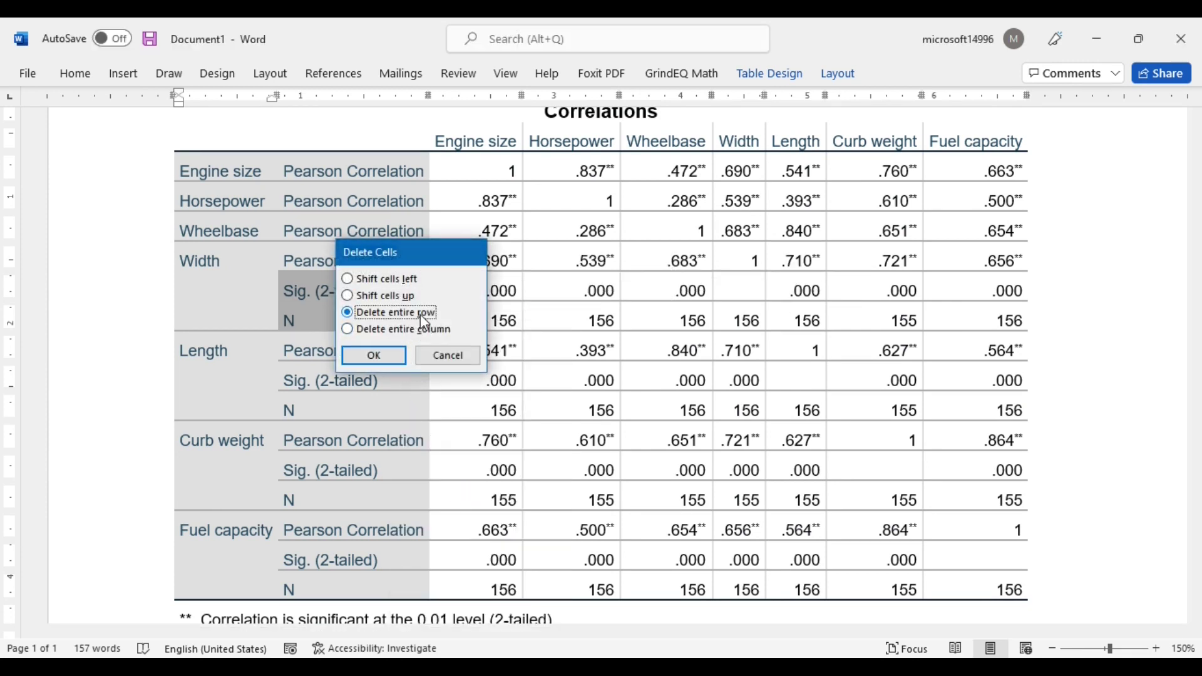
key(Return)
Delete the entire Sig. (2-tailed) and N rows under Length.
drag(397, 323, 395, 343)
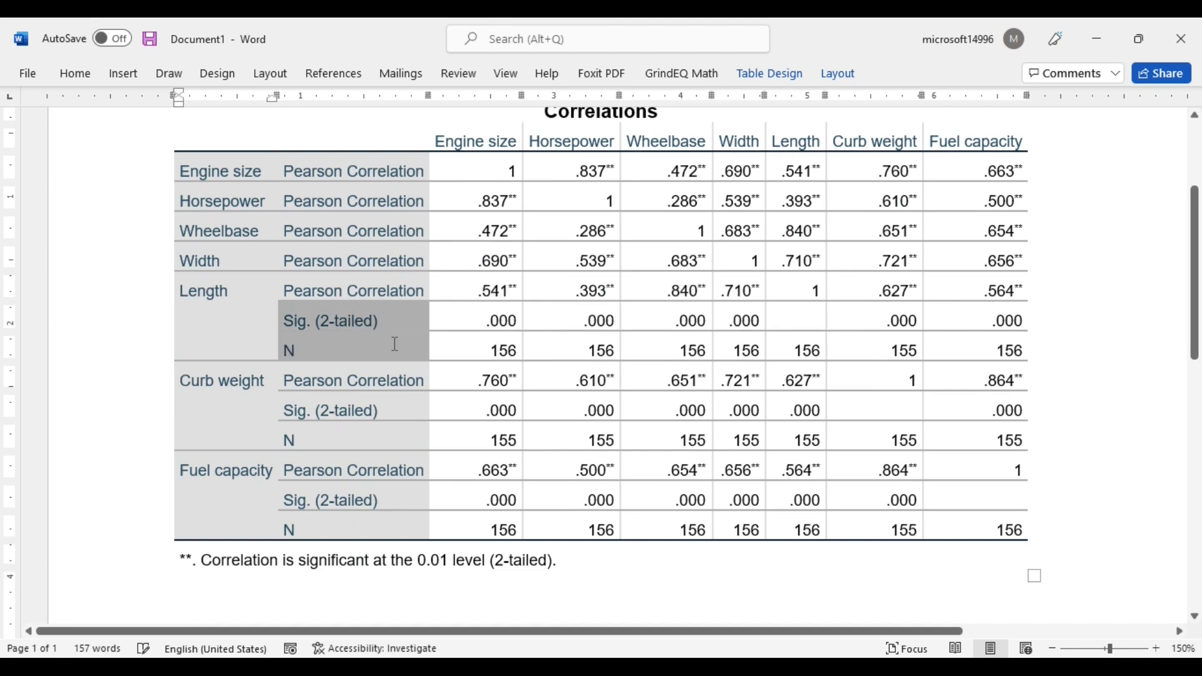
right_click(395, 344)
click(455, 201)
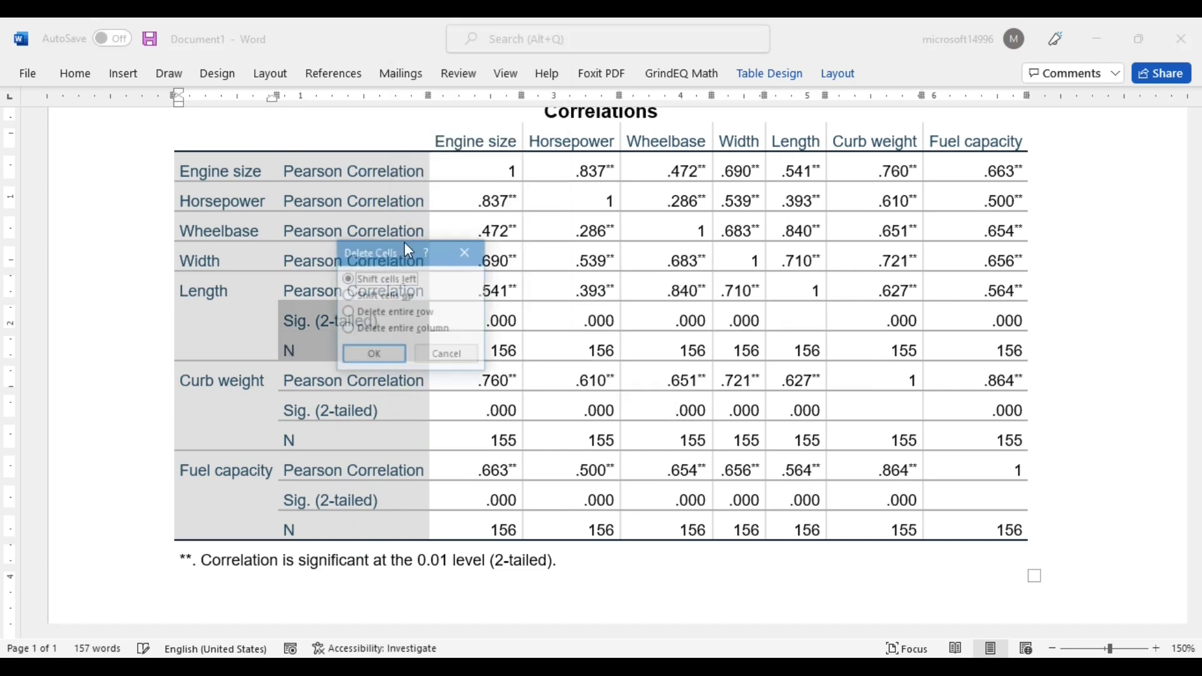
click(404, 311)
key(Return)
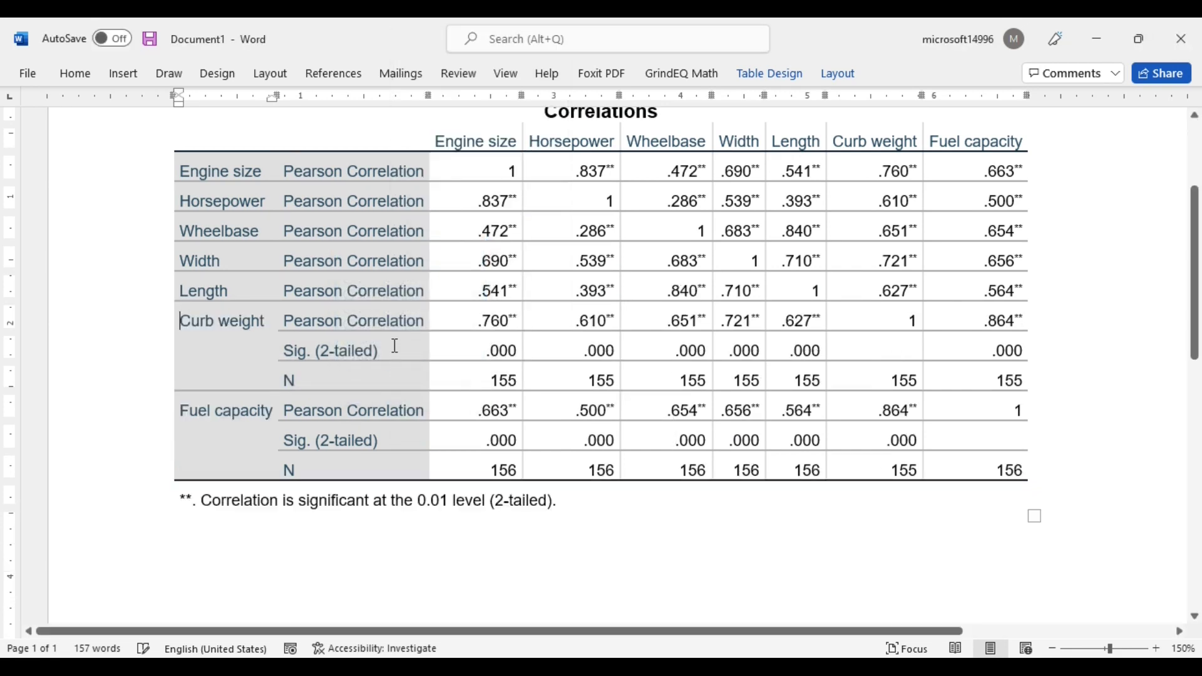
Delete the entire Sig. (2-tailed) and N rows under Curb weight.
drag(395, 346, 396, 379)
right_click(395, 379)
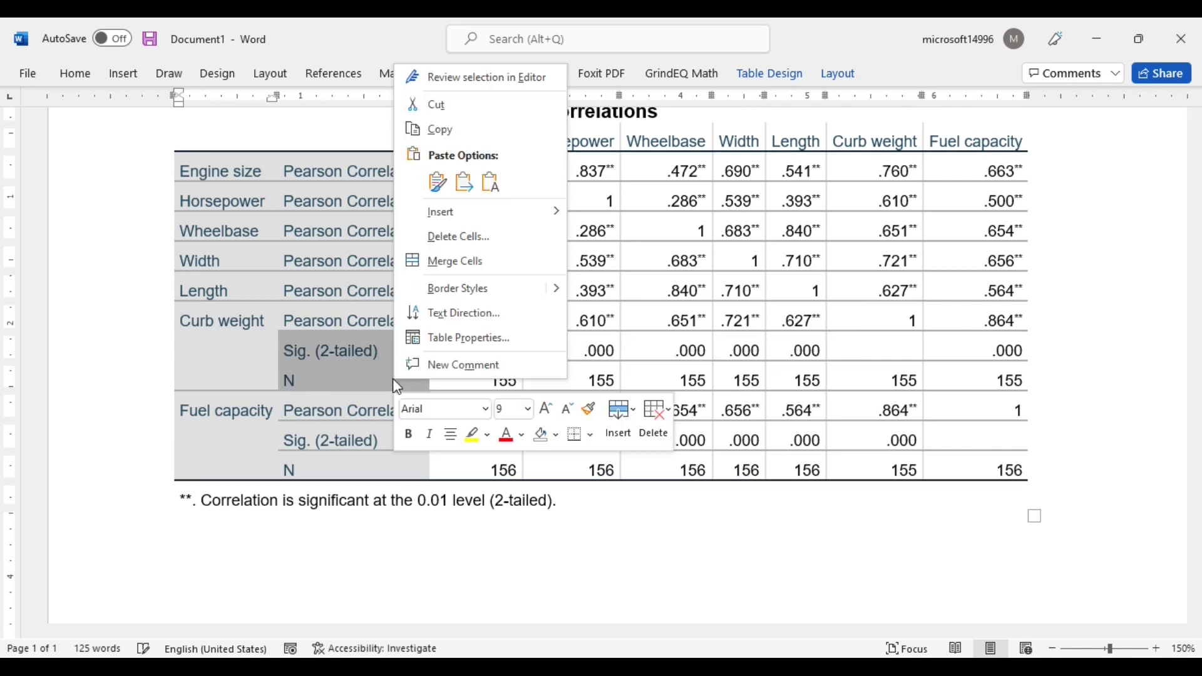
click(466, 237)
click(407, 311)
key(Return)
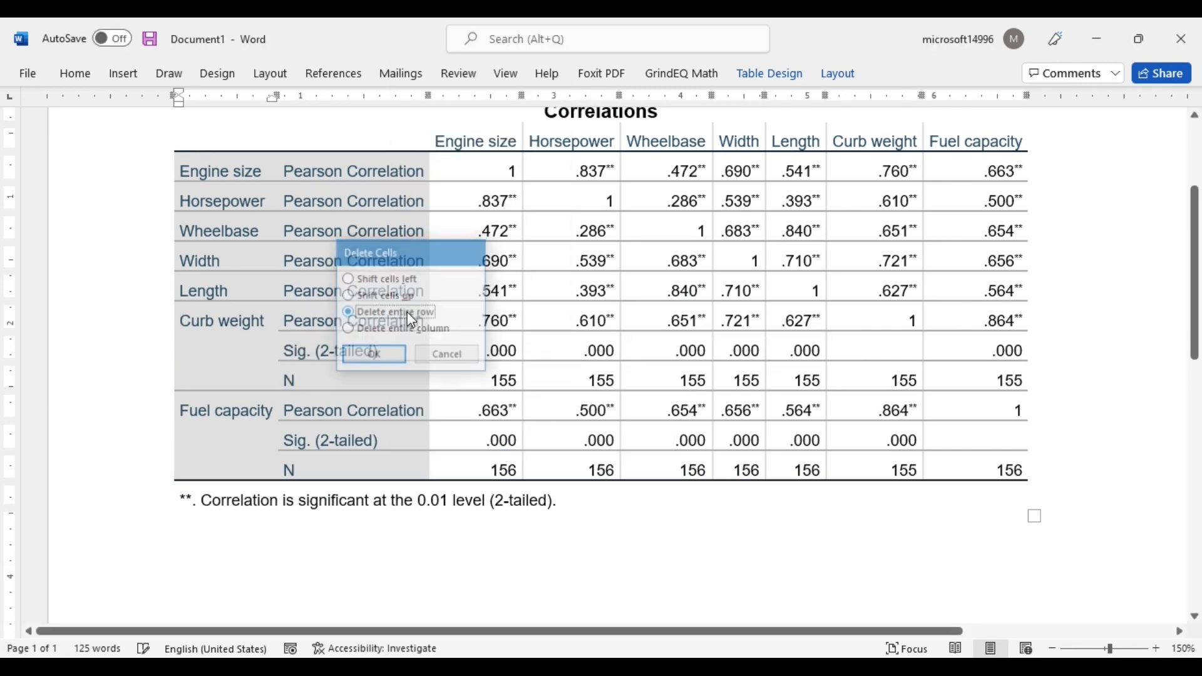
Delete the entire Sig. (2-tailed) and N rows under Fuel capacity.
drag(400, 396, 405, 391)
right_click(404, 391)
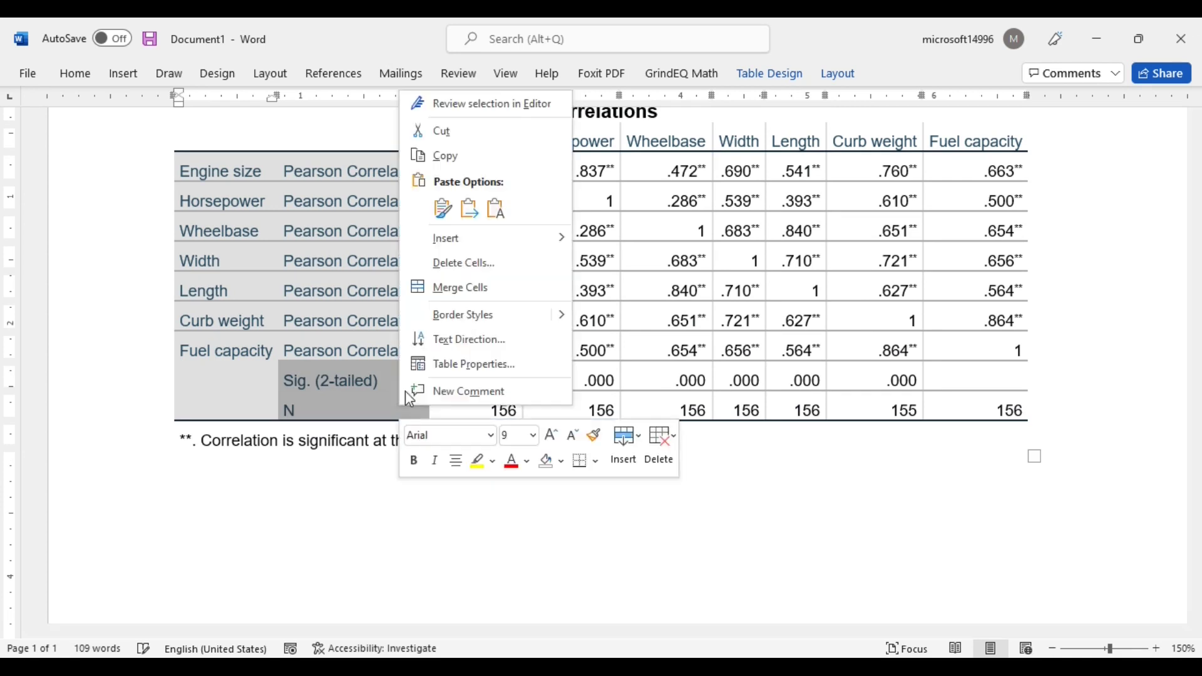
click(499, 258)
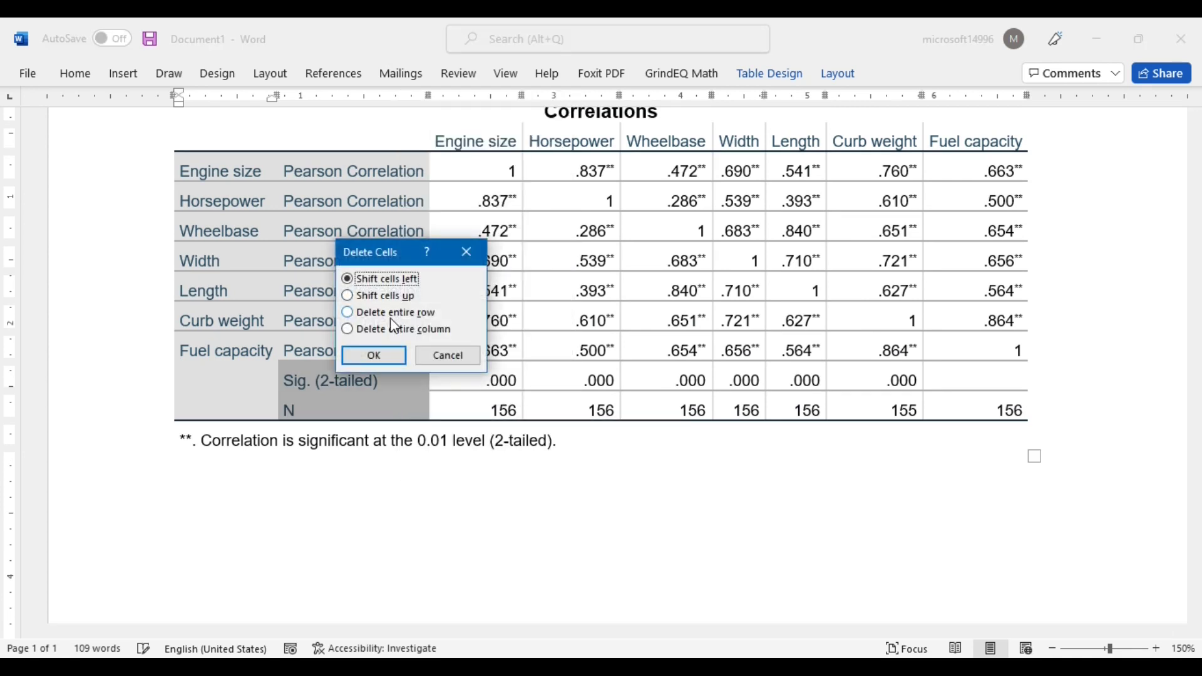
click(389, 315)
key(Return)
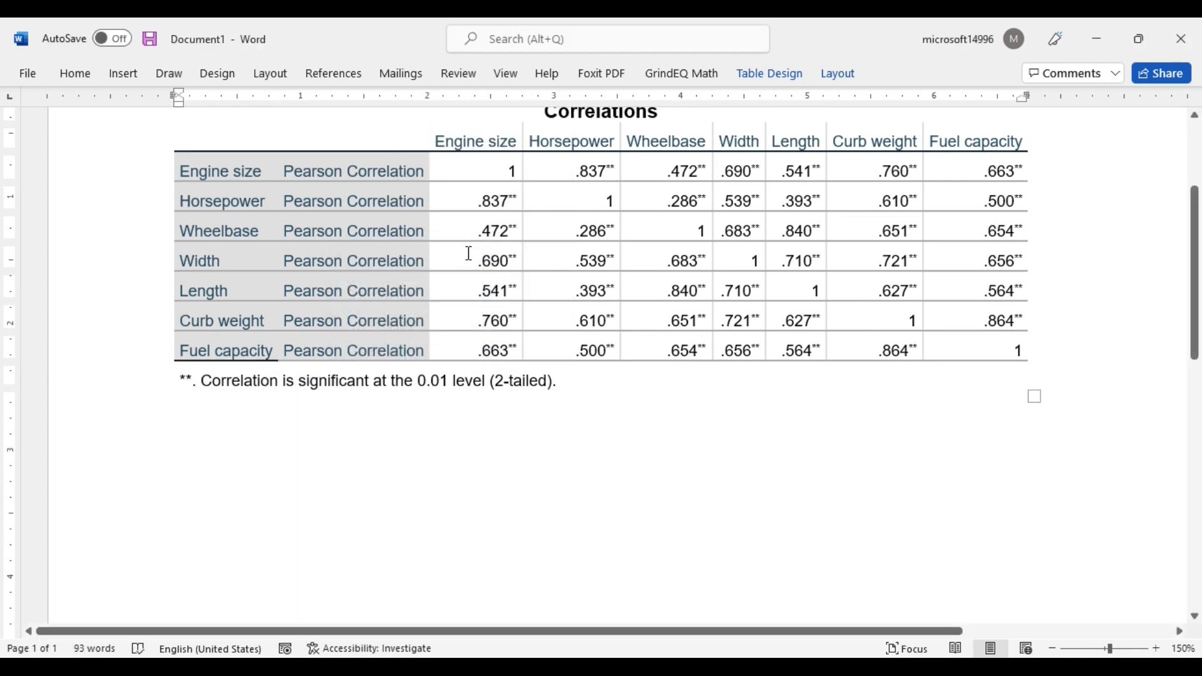
Clear the duplicate coefficients below the diagonal in the Engine size, Horsepower and Wheelbase columns of the correlation table.
drag(480, 202, 483, 352)
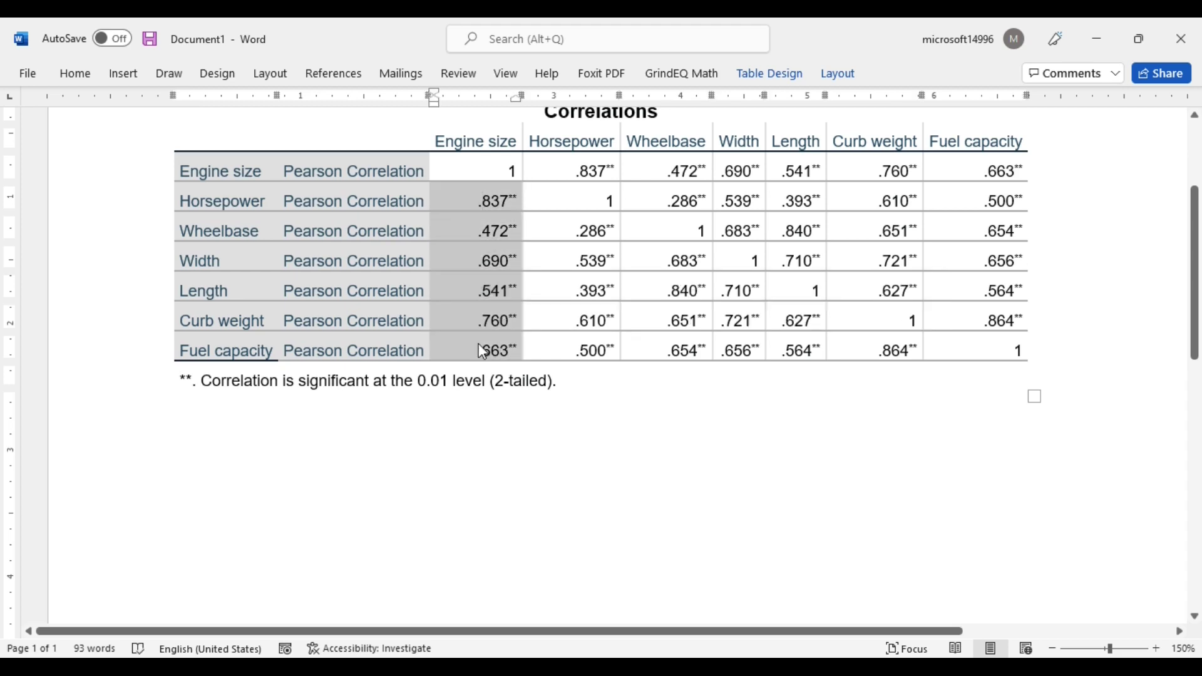
key(Delete)
drag(583, 243, 587, 348)
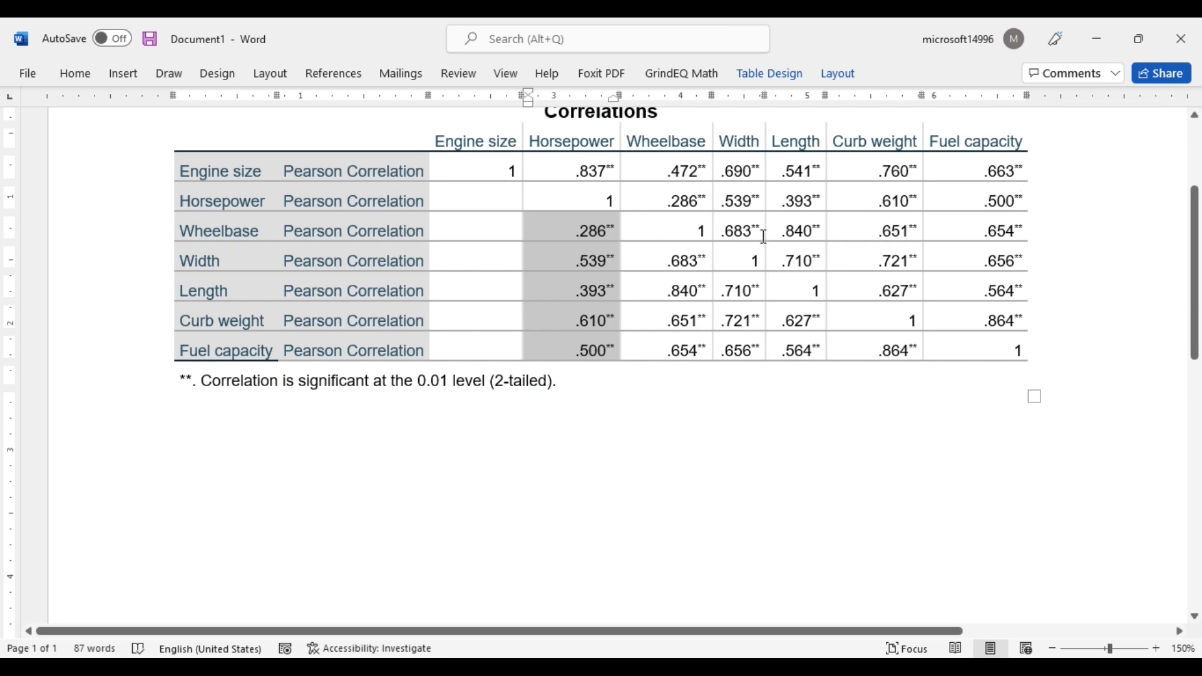
key(Delete)
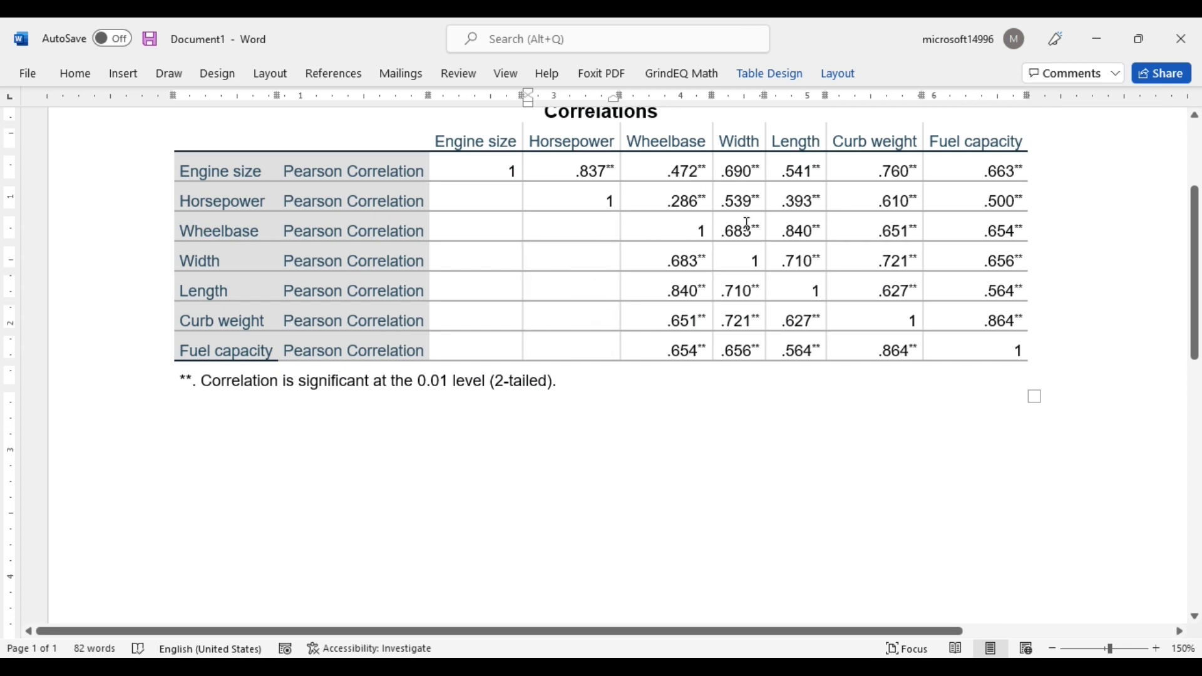
drag(747, 223, 1020, 231)
click(672, 261)
drag(676, 290, 680, 348)
key(Delete)
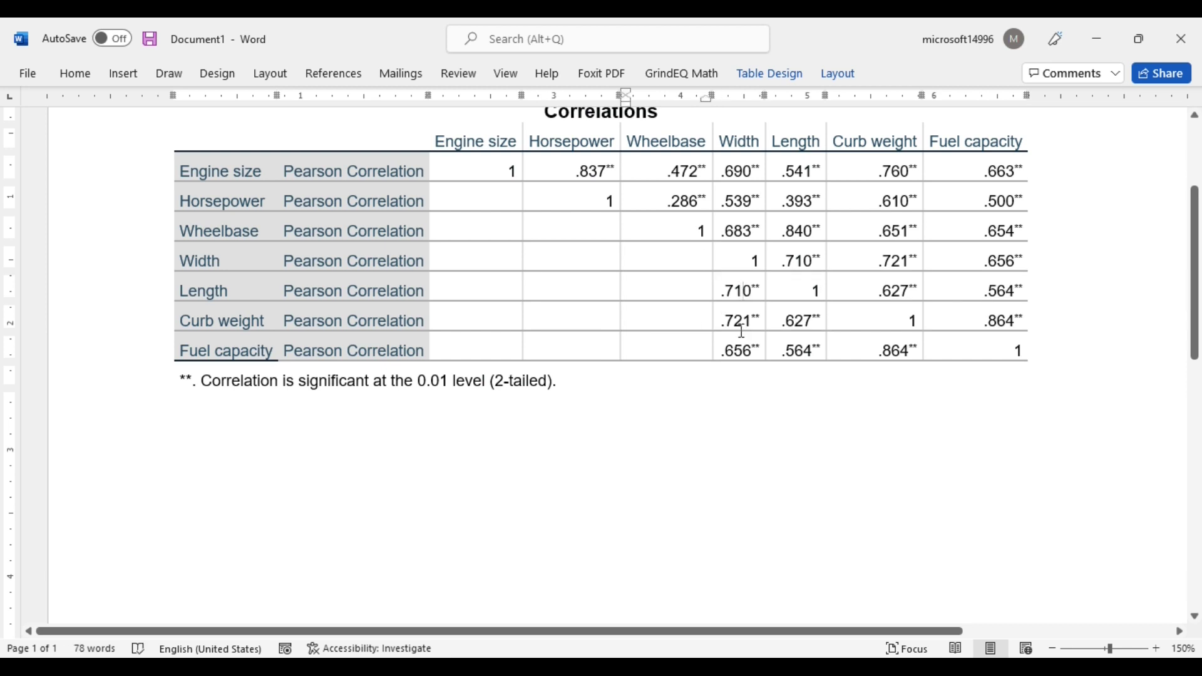
Clear the duplicate coefficients below the diagonal in the Width, Length and Curb weight columns.
drag(742, 290, 742, 348)
key(Delete)
drag(800, 320, 923, 351)
key(Delete)
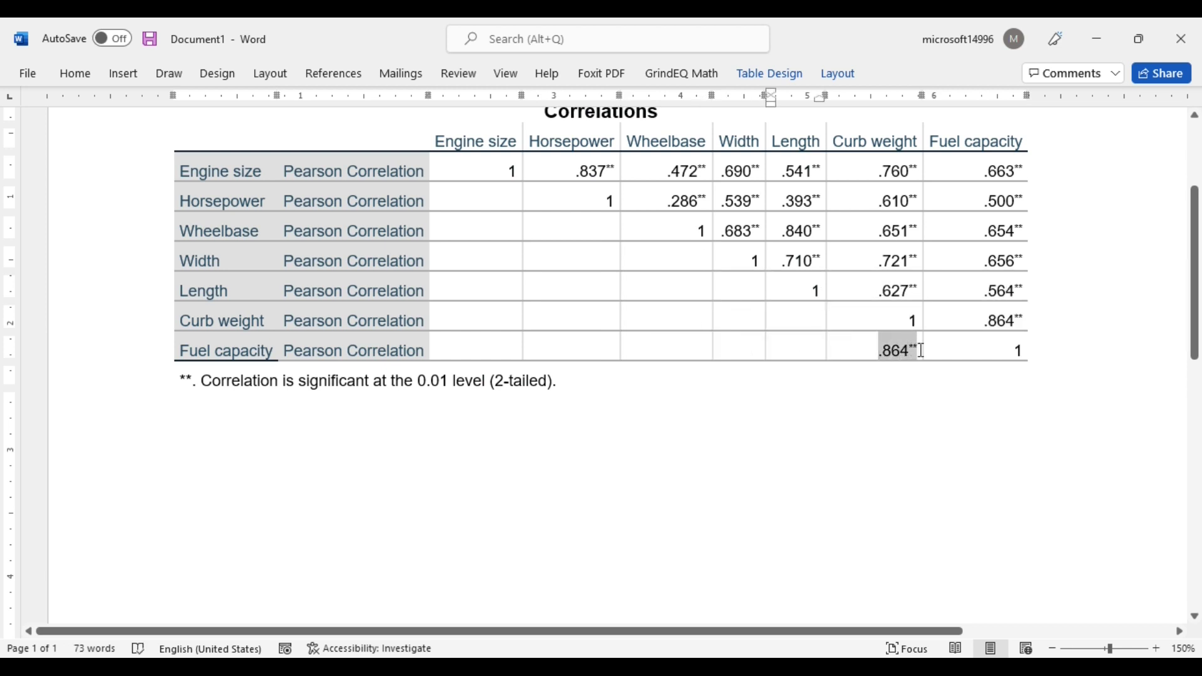
key(Delete)
click(394, 349)
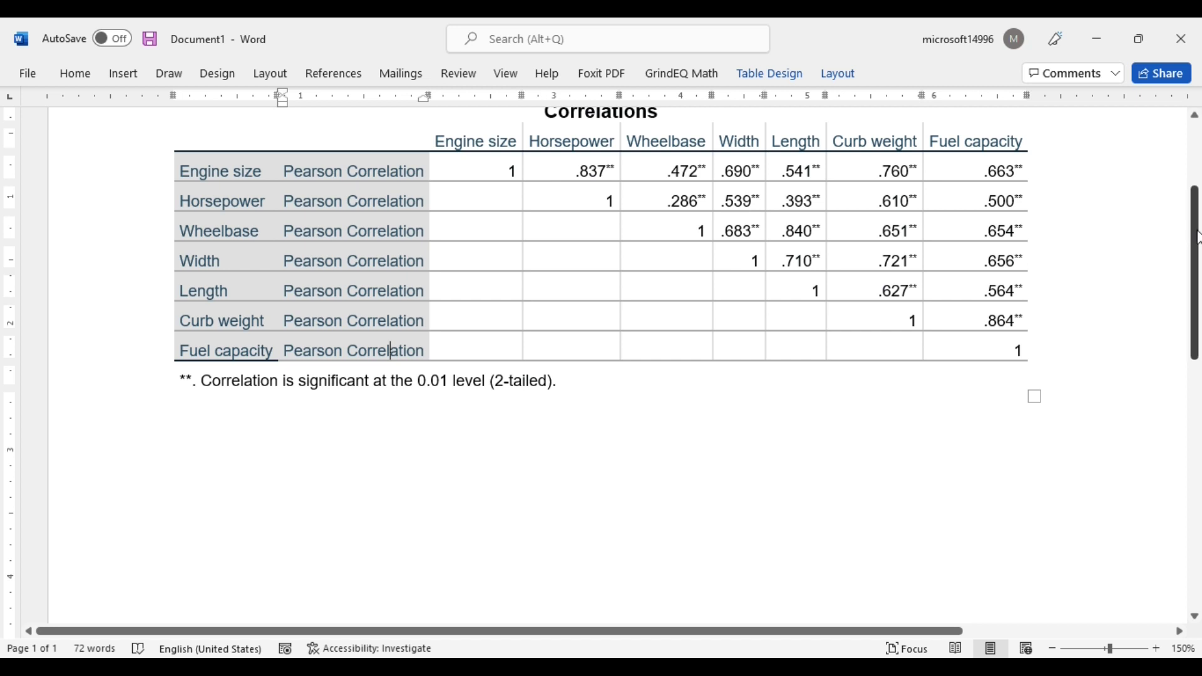
Delete the "Correlations" title row above the table's column headings.
drag(1196, 233, 1196, 213)
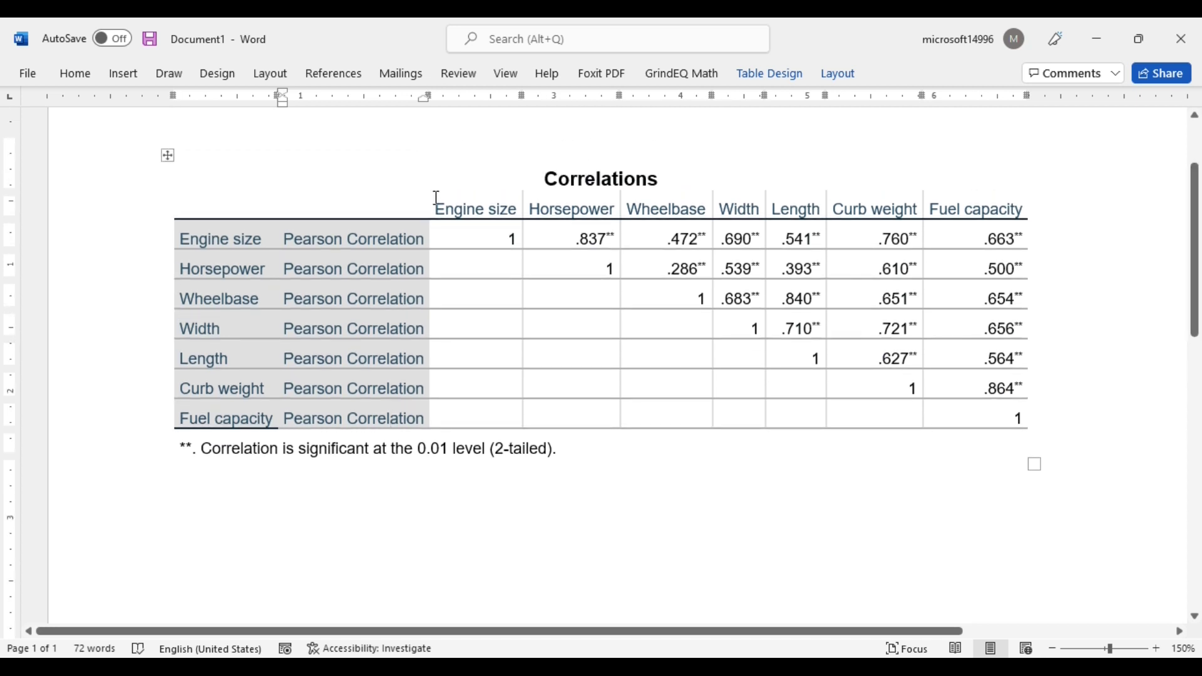
click(537, 180)
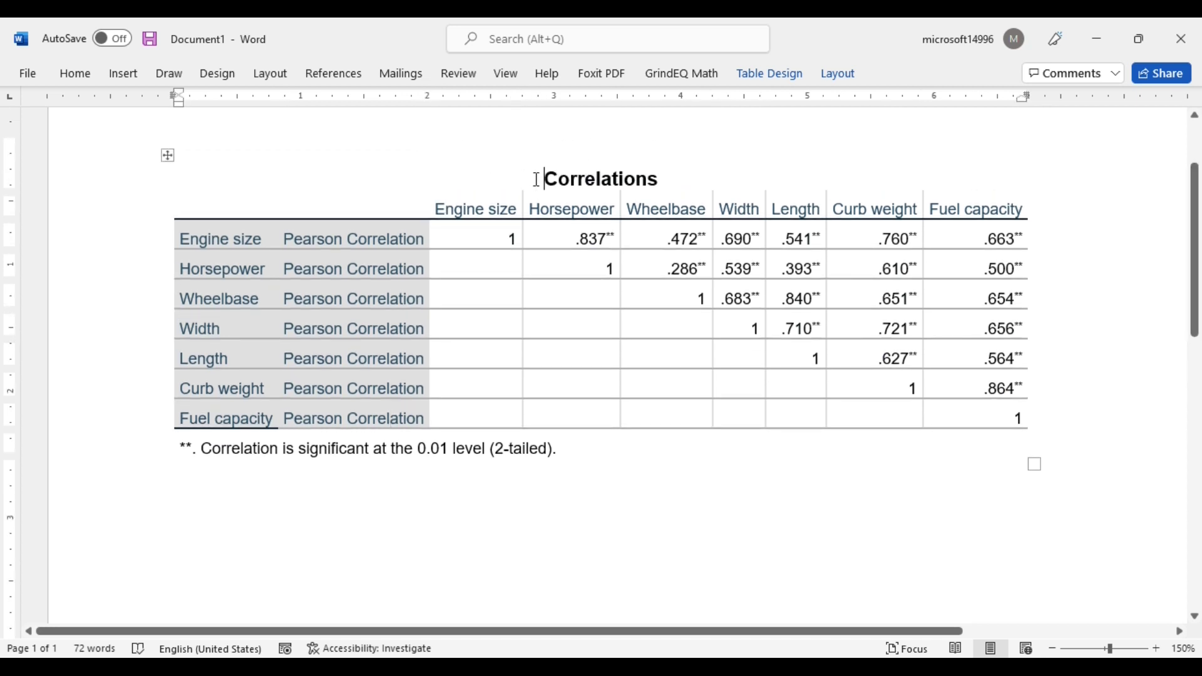
right_click(537, 180)
click(613, 424)
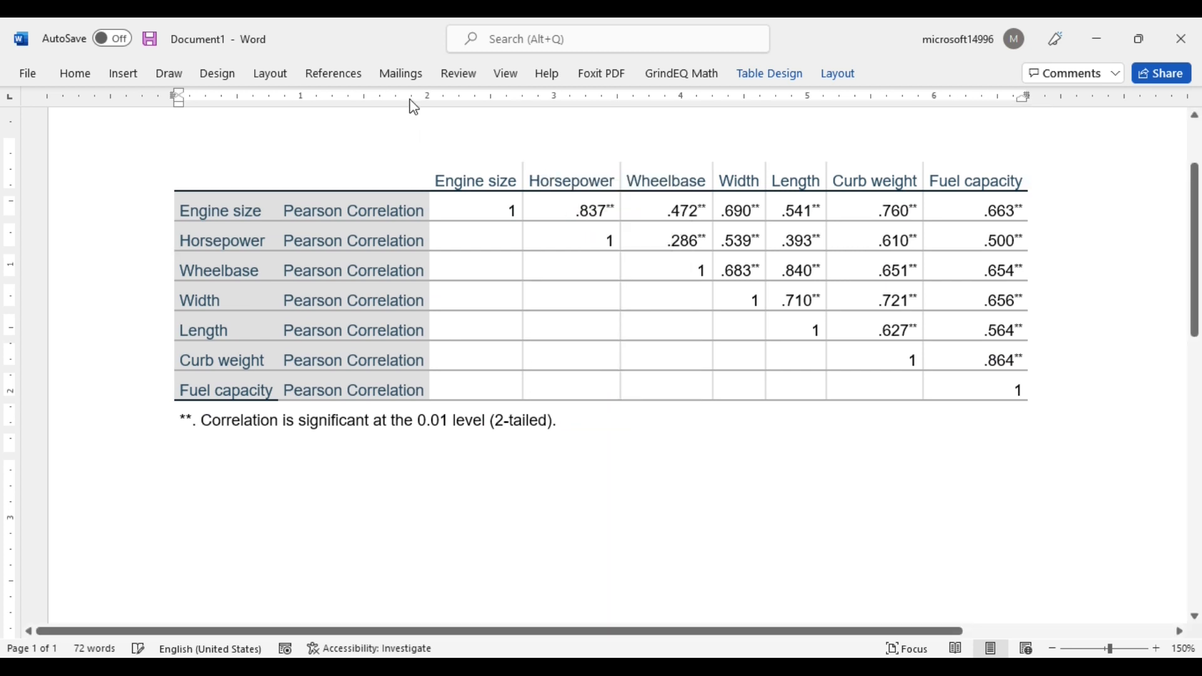
Copy the row labels Engine size through Fuel capacity and paste them as a new column directly before the coefficients.
mouse_move(429, 162)
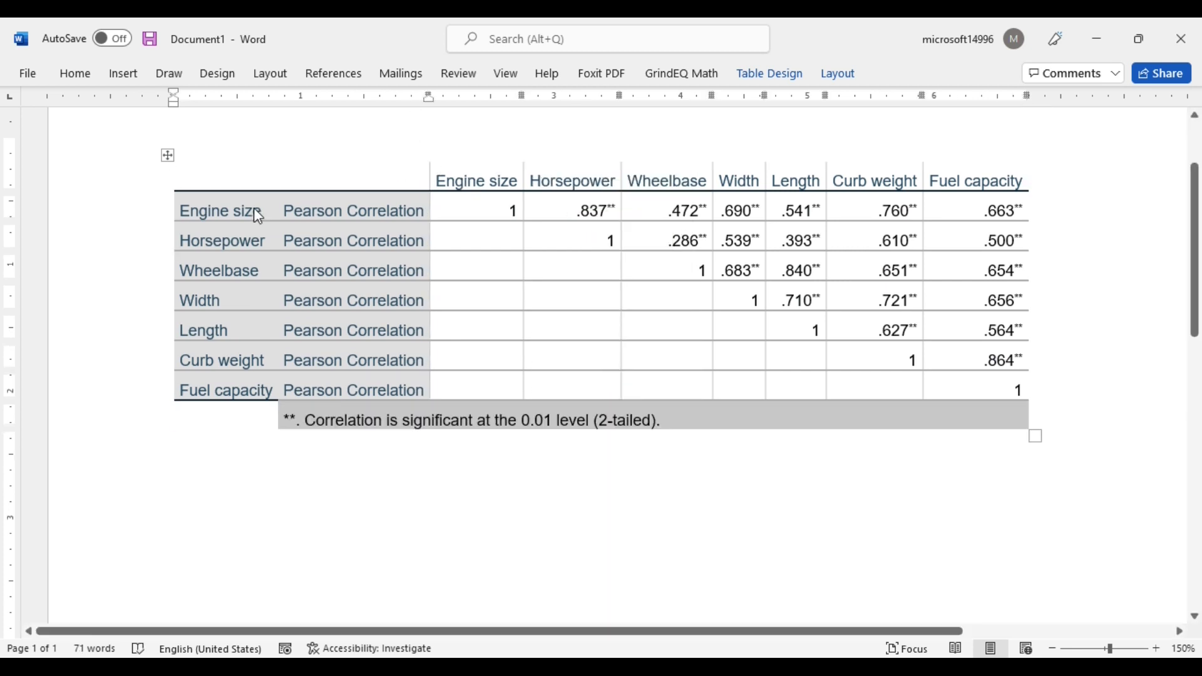
drag(253, 213, 249, 385)
key(ctrl+c)
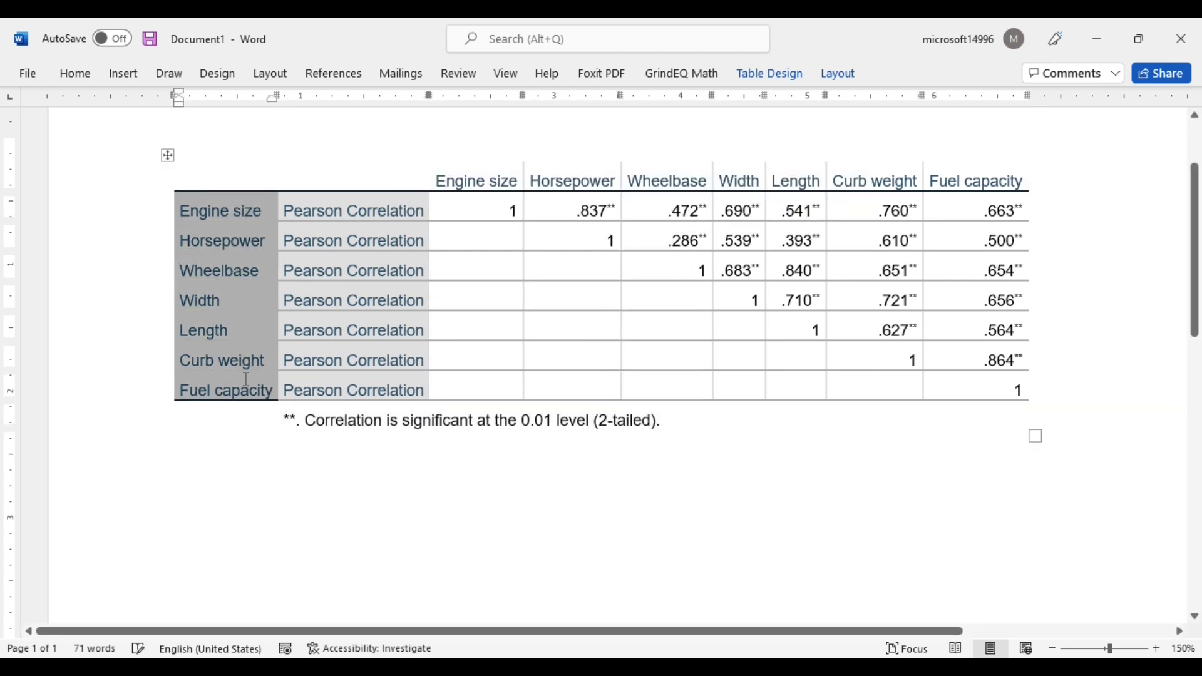
click(338, 200)
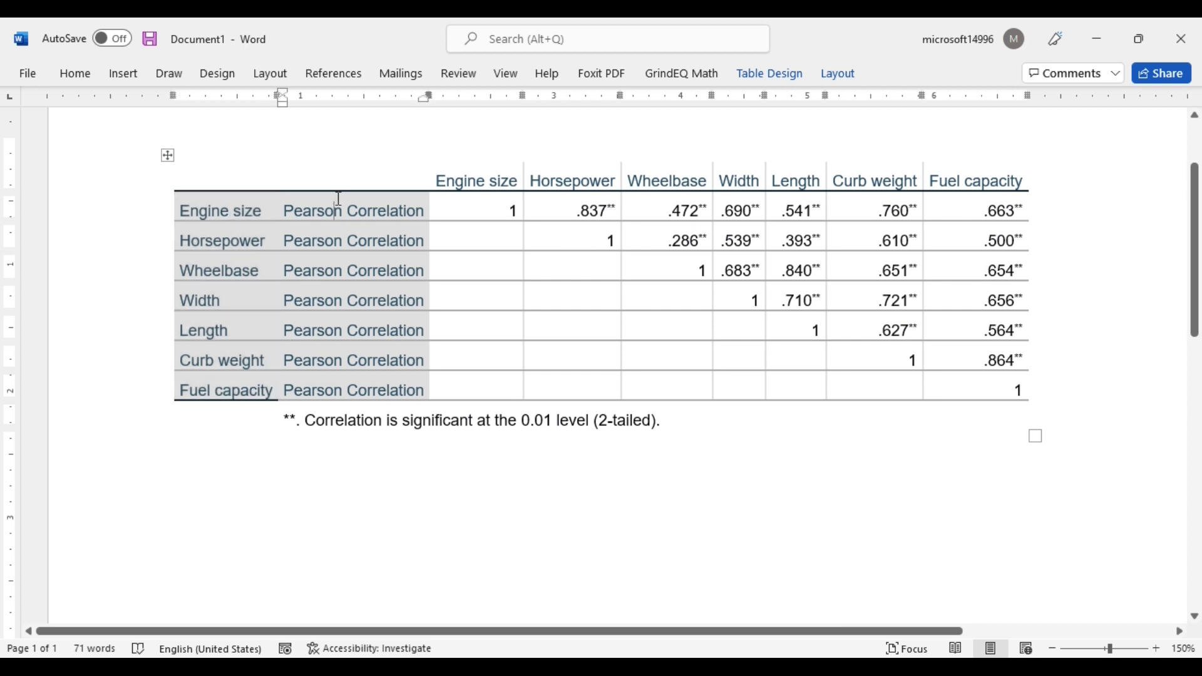
key(ctrl+v)
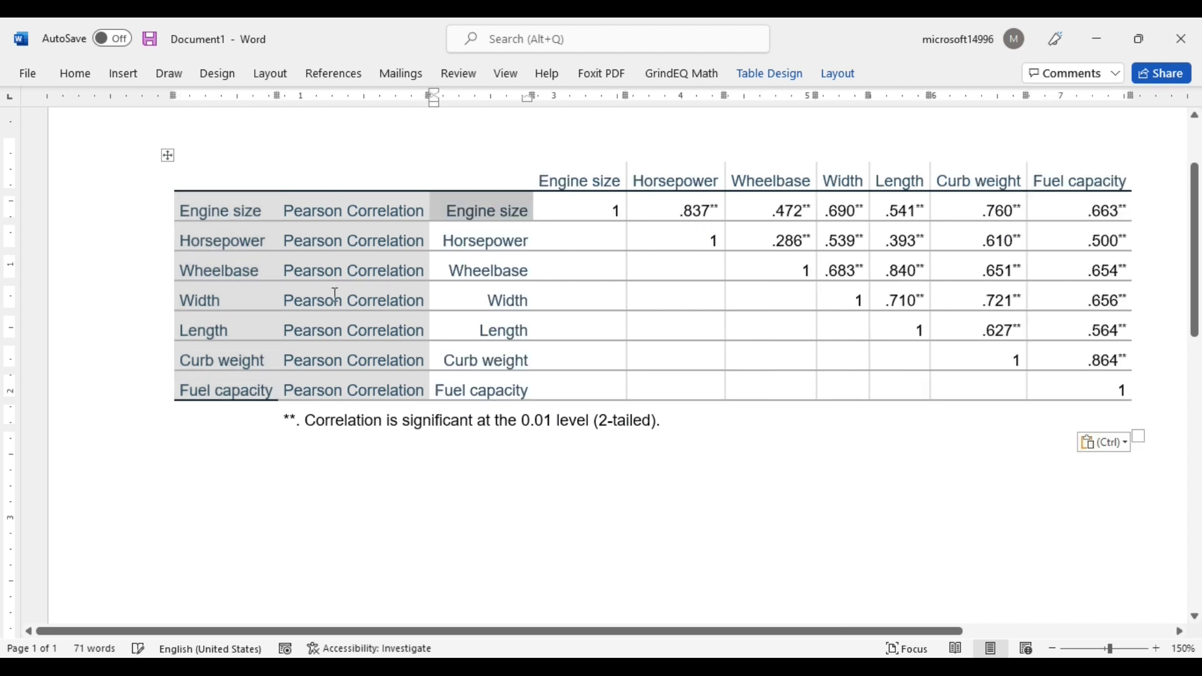
Delete the entire original label column and the Pearson Correlation column from the table.
drag(351, 393, 227, 173)
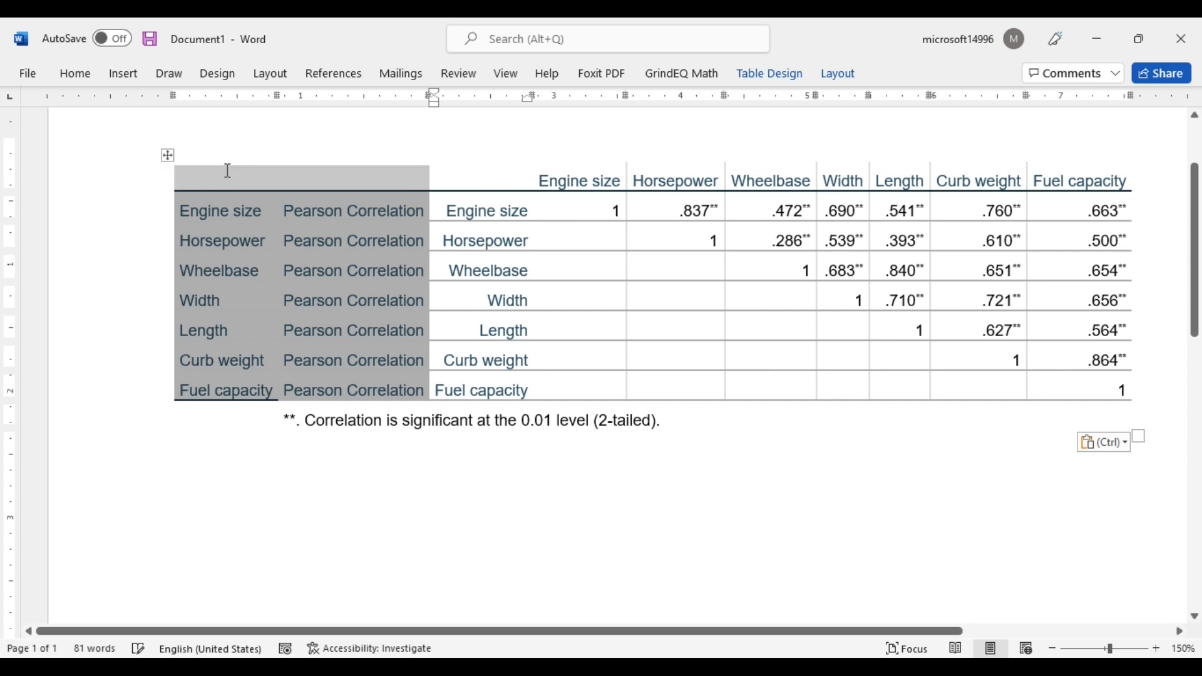
right_click(225, 171)
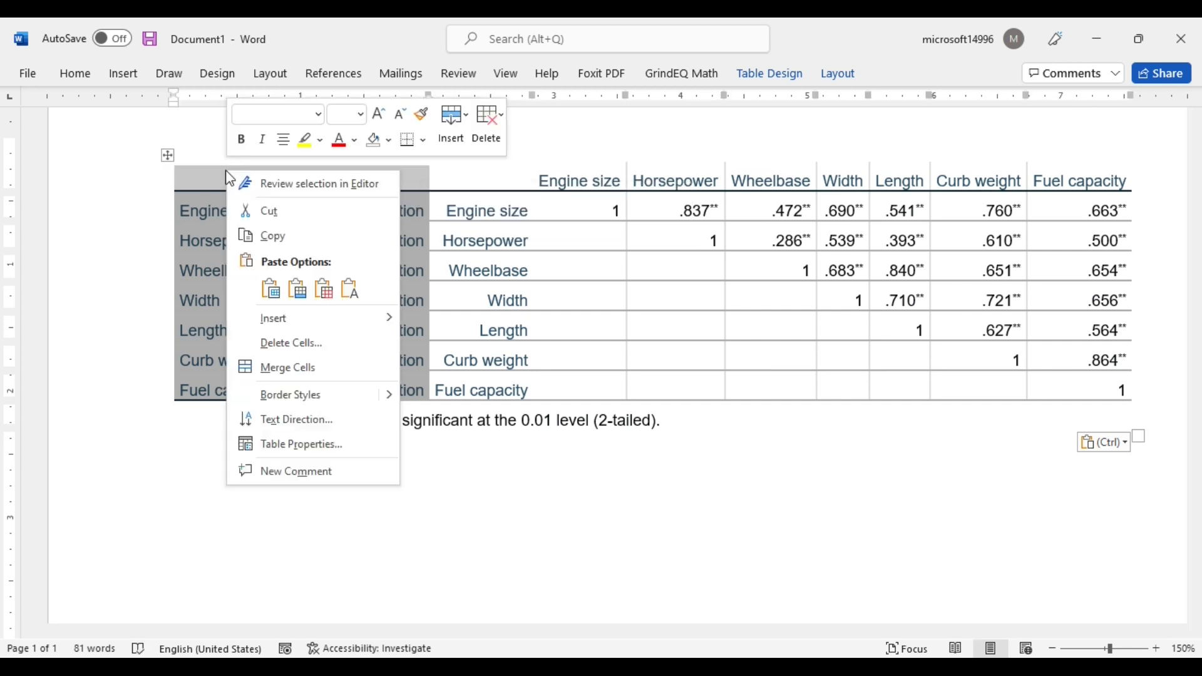
click(292, 343)
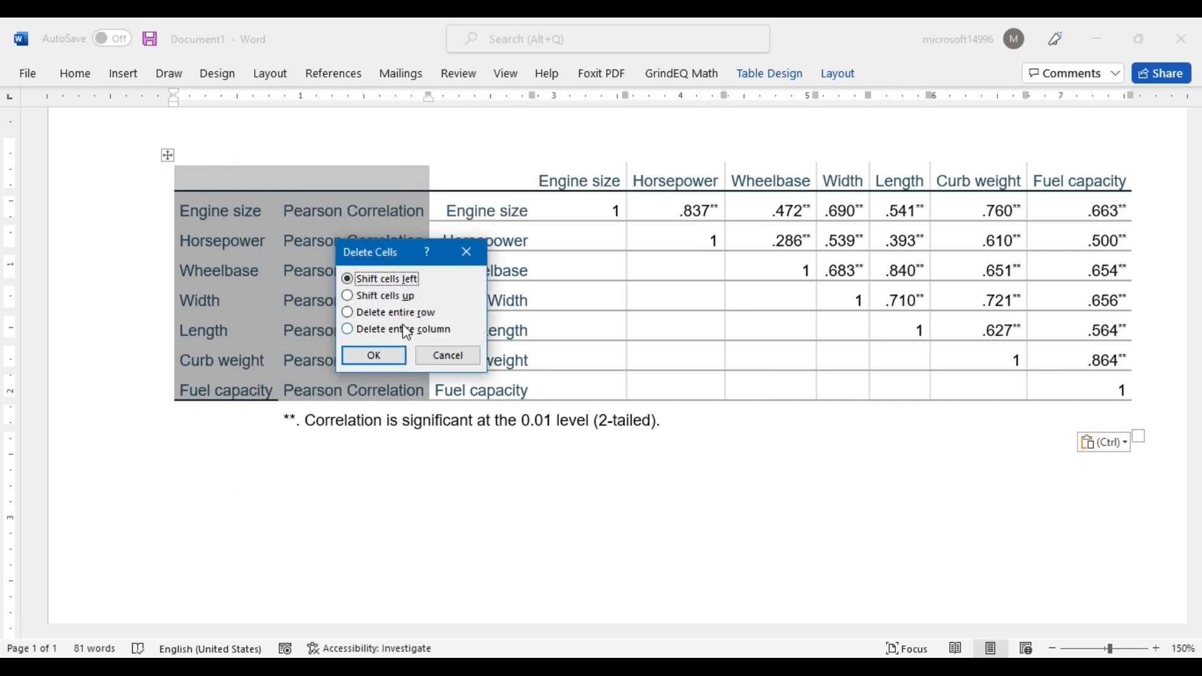
click(402, 328)
key(Return)
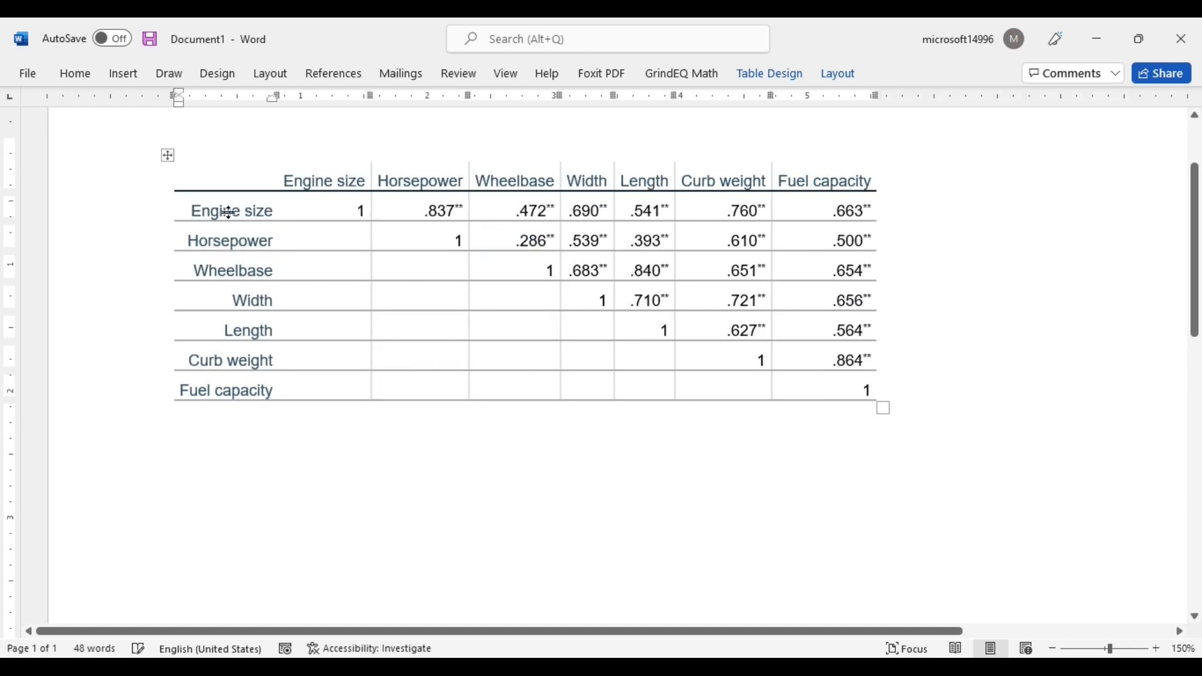
Apply All Borders to the whole correlation matrix.
click(169, 155)
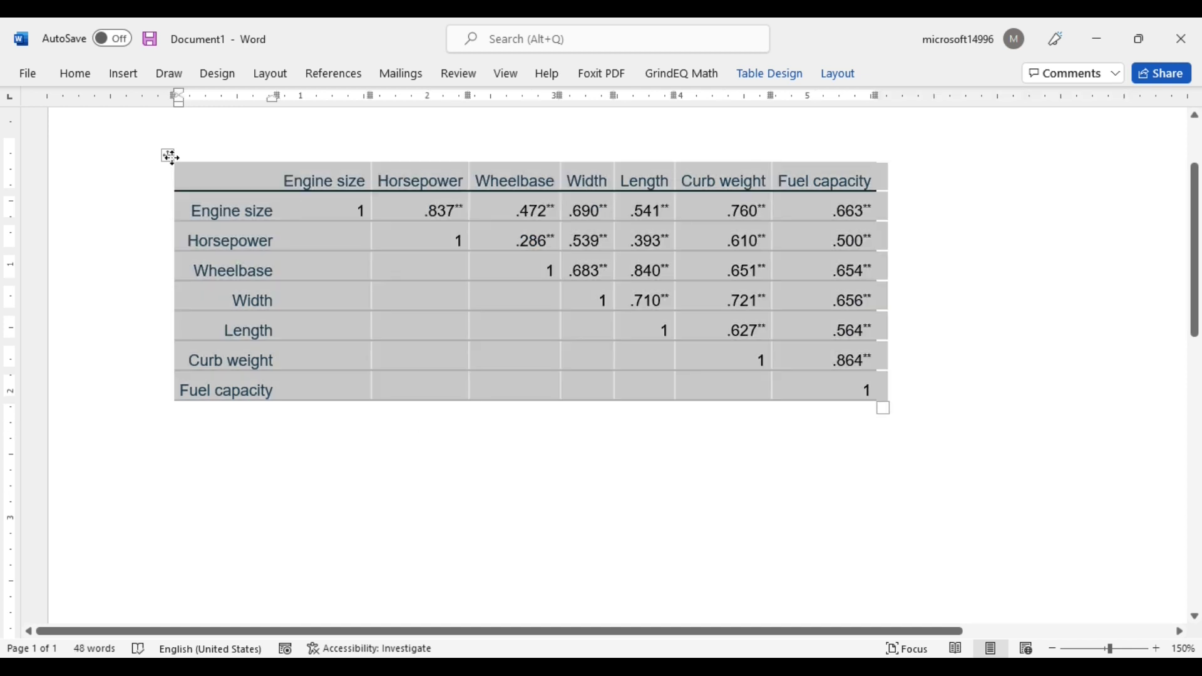
click(78, 73)
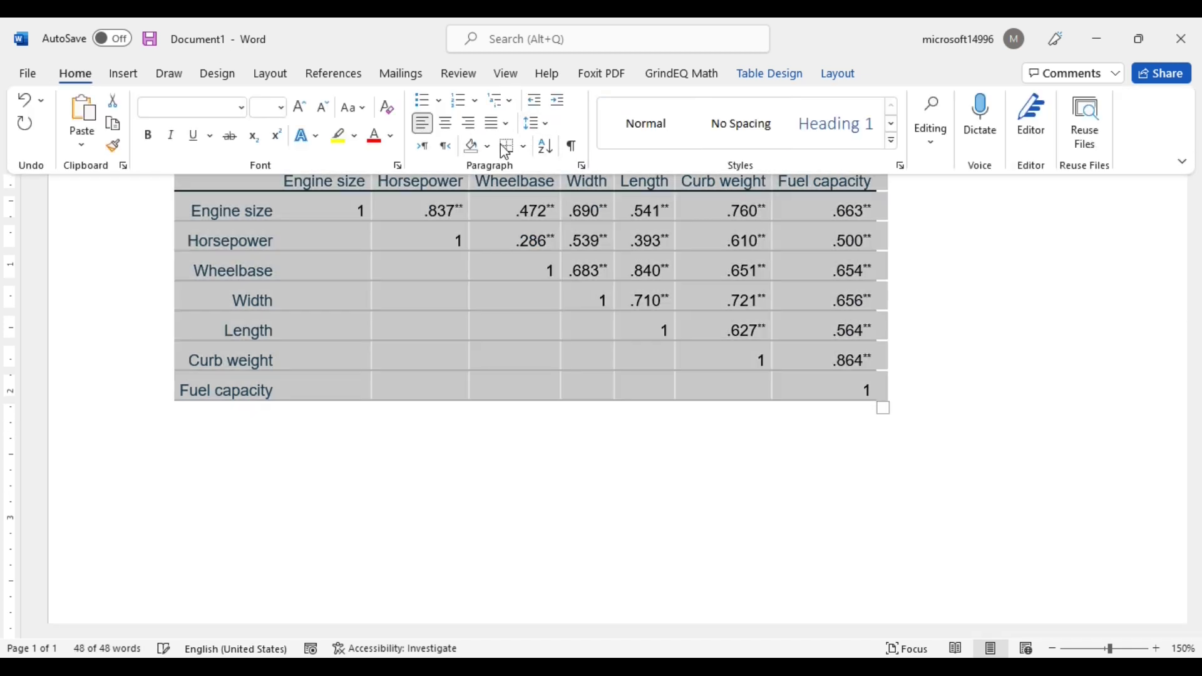
click(523, 147)
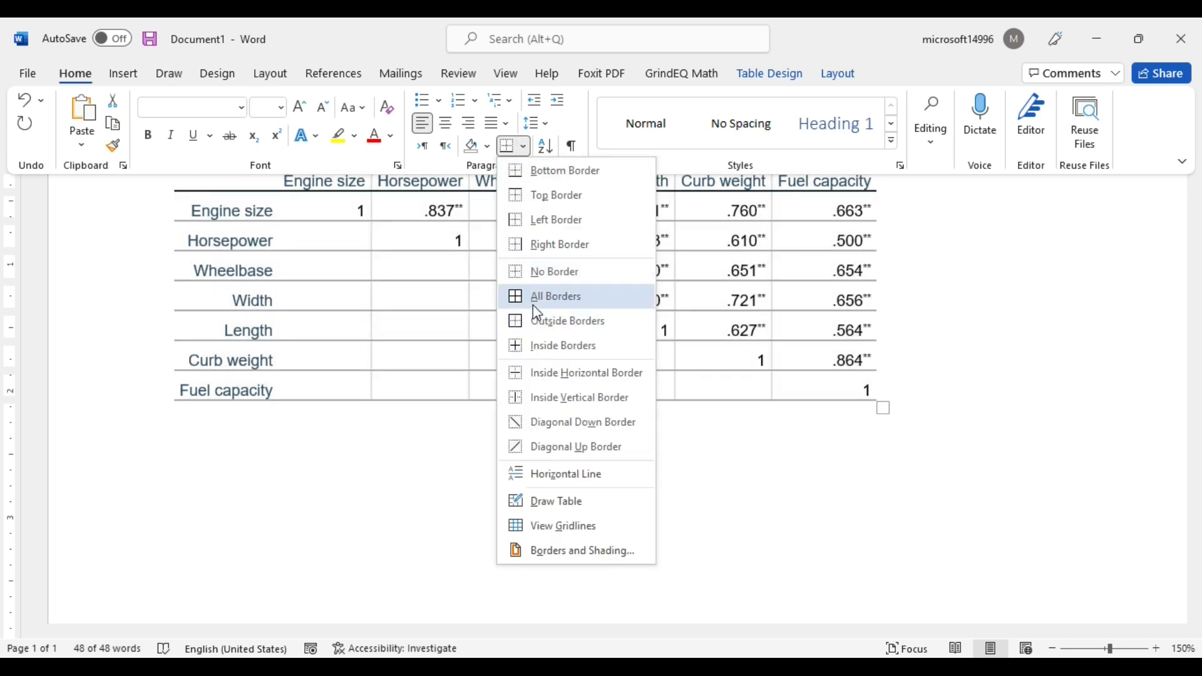
click(532, 304)
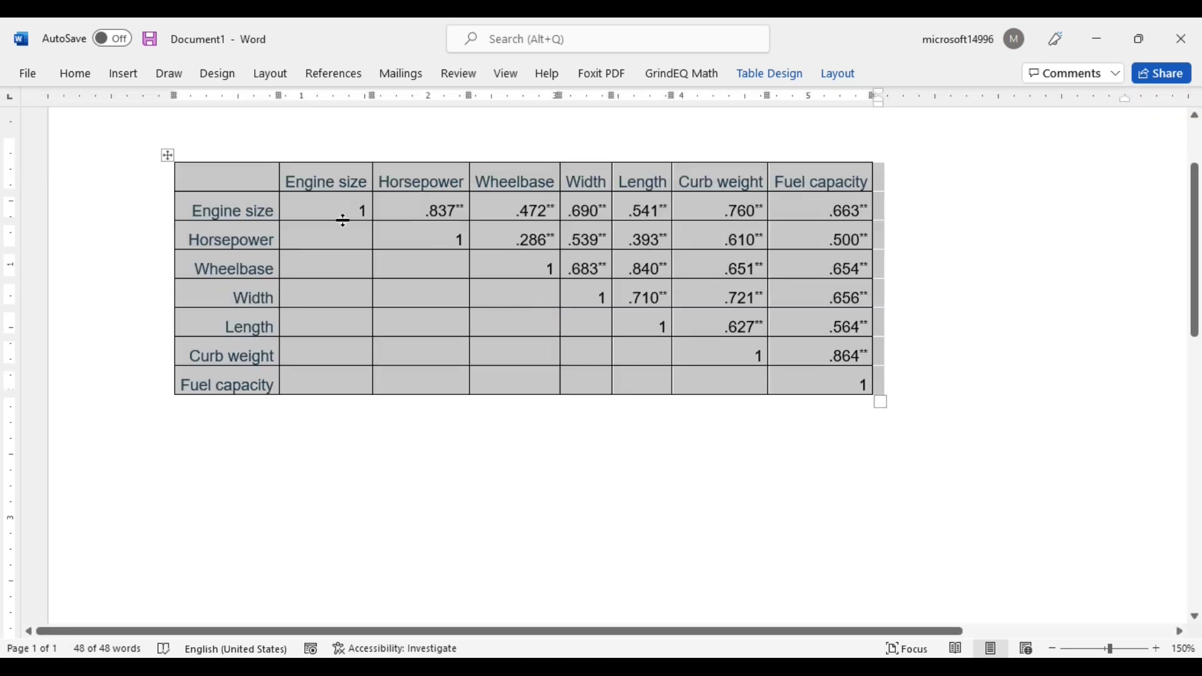
Center the coefficients in all value cells of the correlation matrix.
double_click(327, 210)
drag(563, 316, 802, 395)
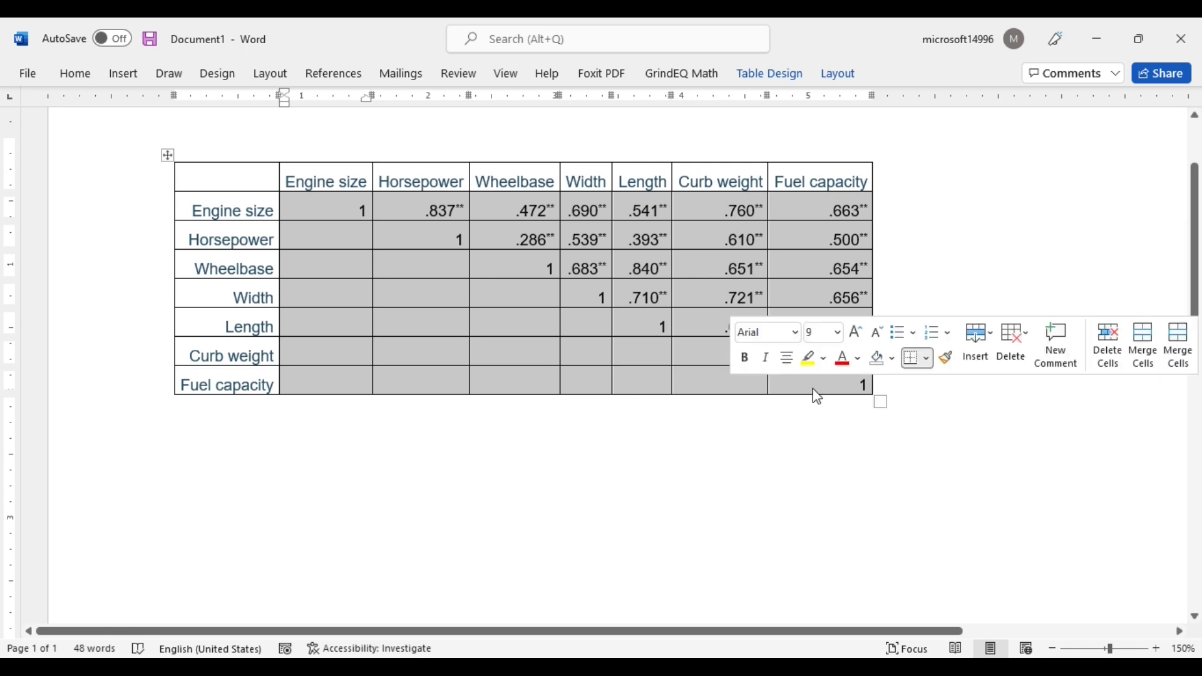
key(ctrl+e)
click(716, 493)
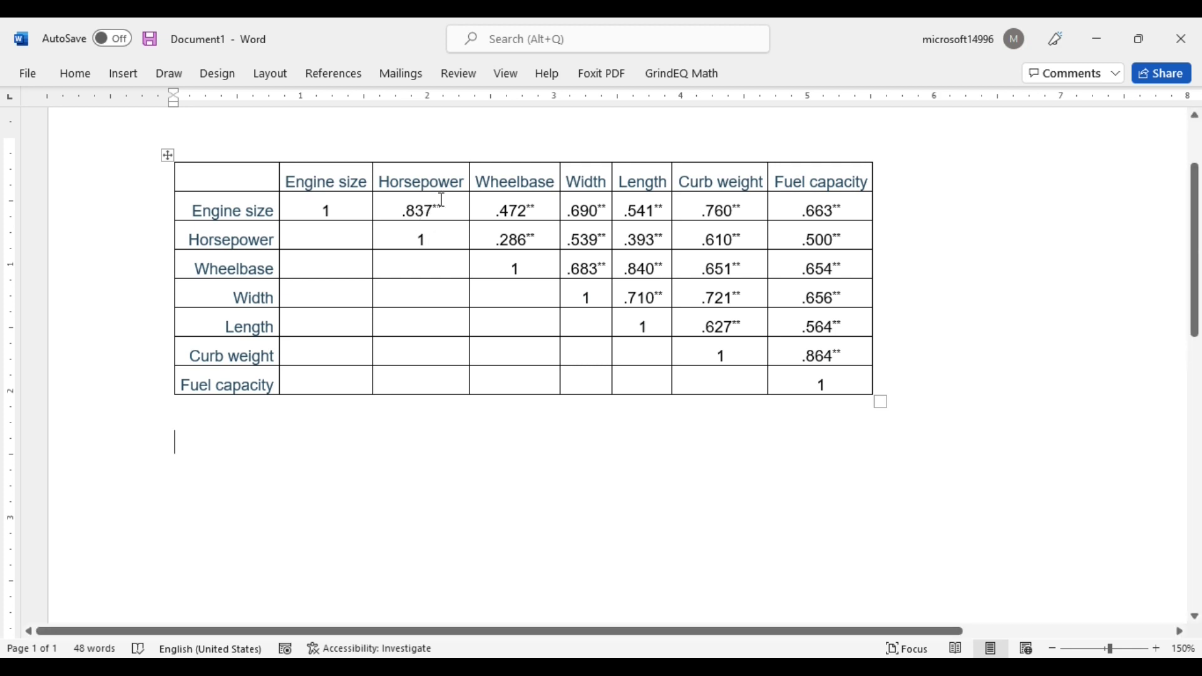
Examine the coefficients for Curb weight with Fuel capacity, Engine size with Horsepower, and Engine size with Curb weight.
drag(839, 356, 794, 359)
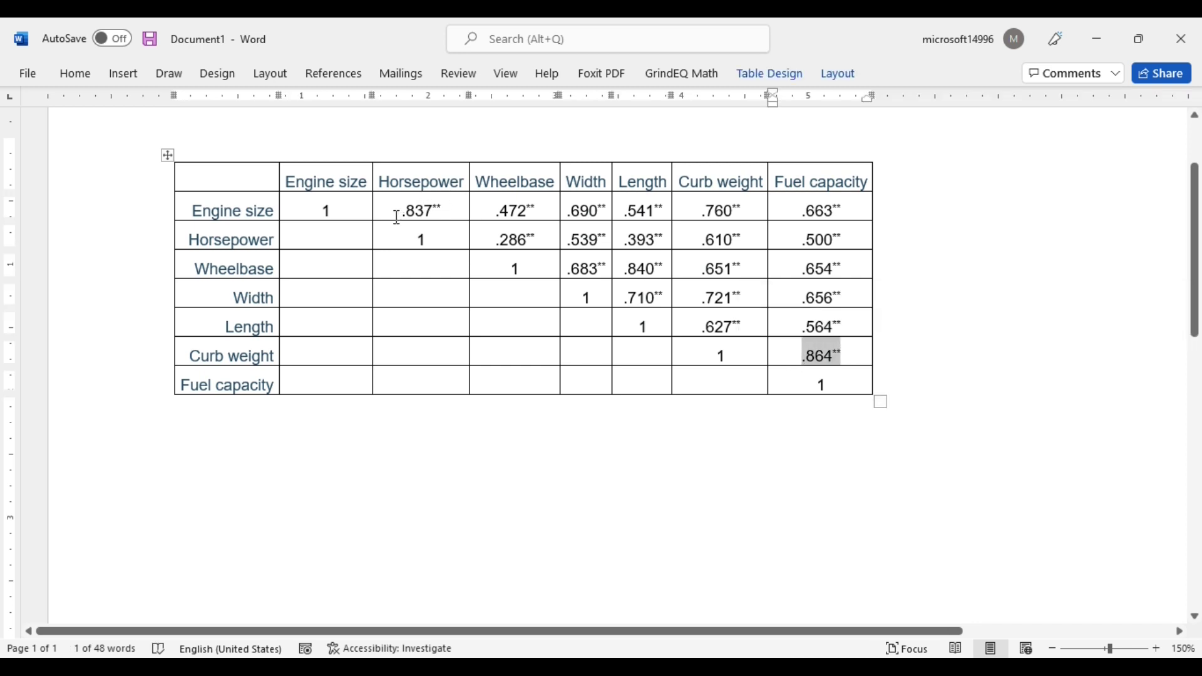
drag(399, 211, 439, 217)
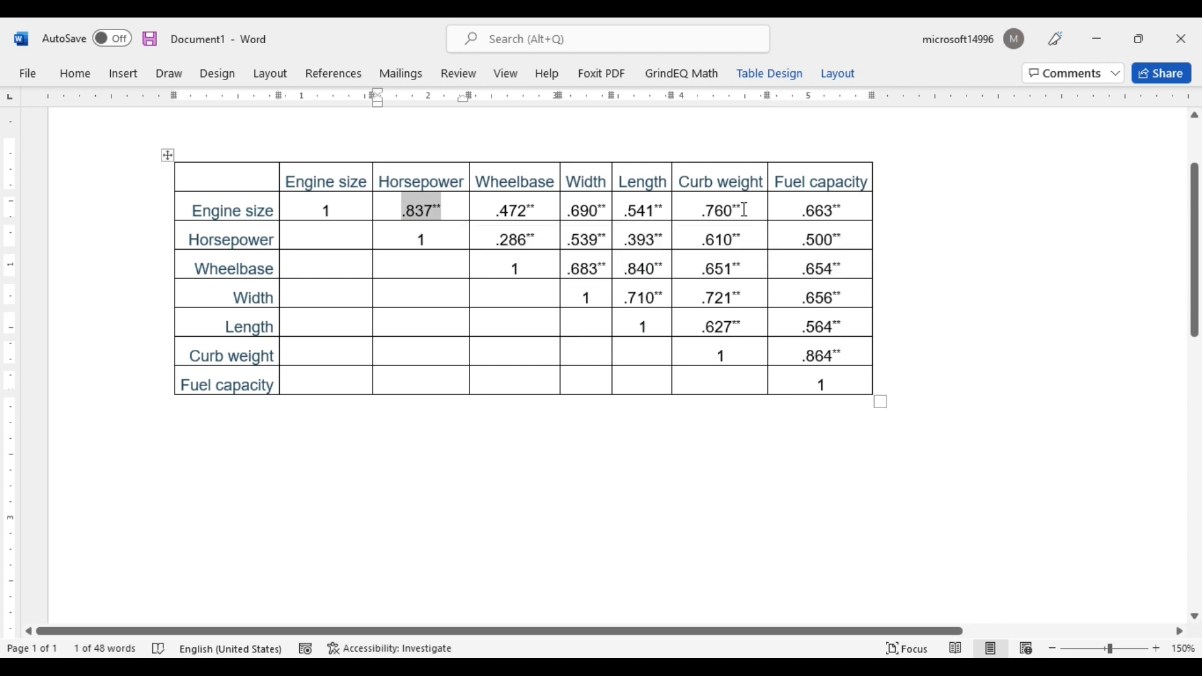
drag(745, 207, 702, 213)
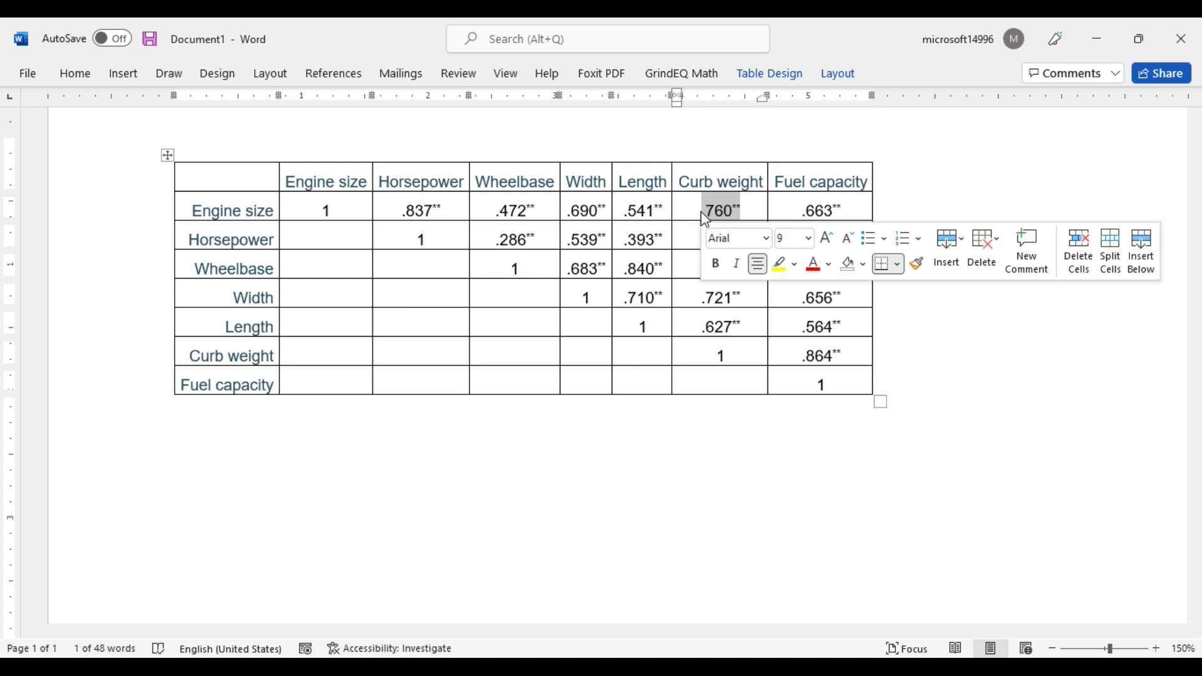
click(728, 438)
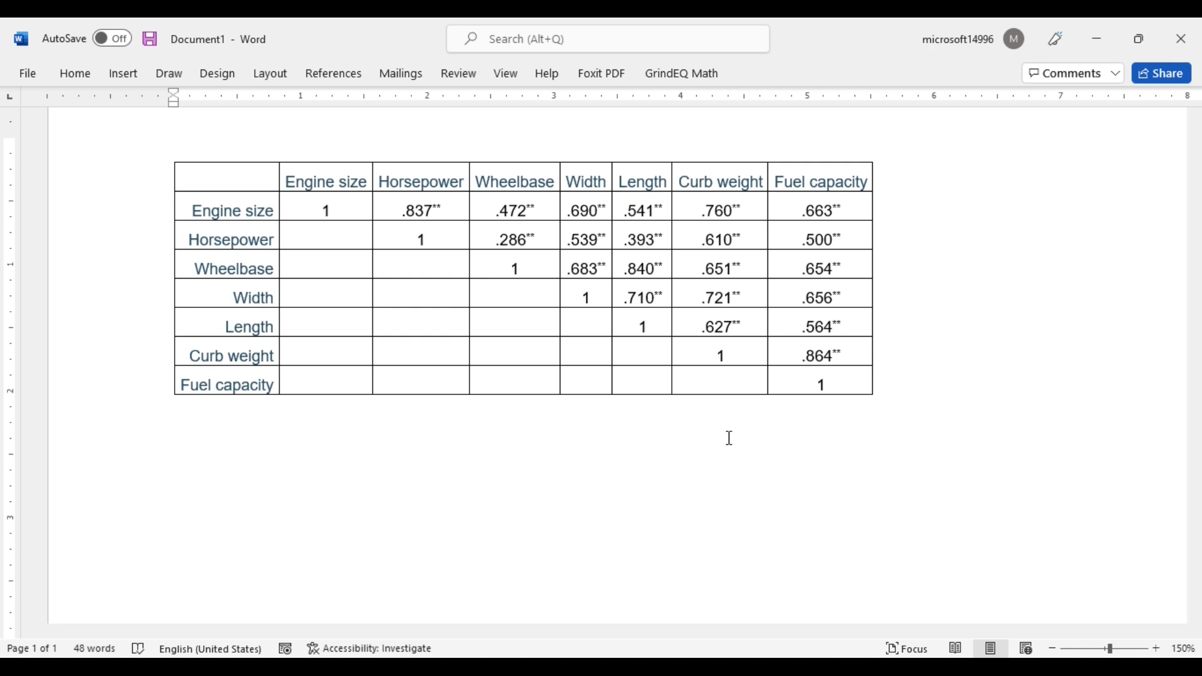
Switch to the SPSS Statistics Data Editor with car_sales.sav.
click(808, 668)
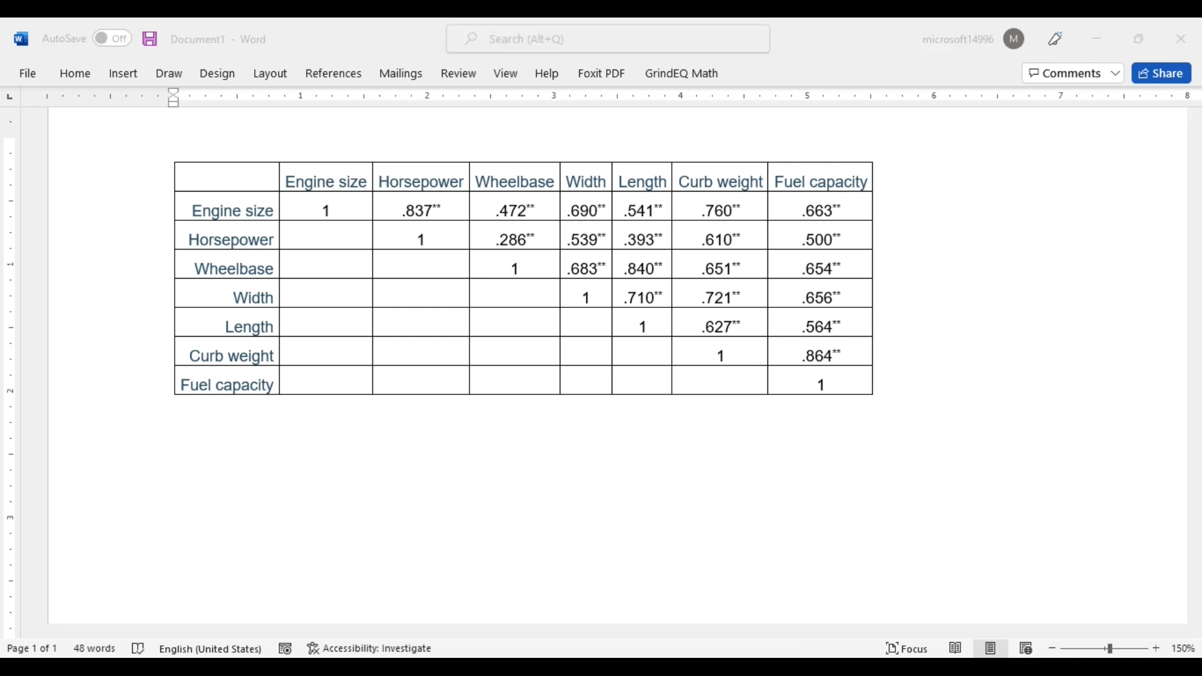
click(879, 607)
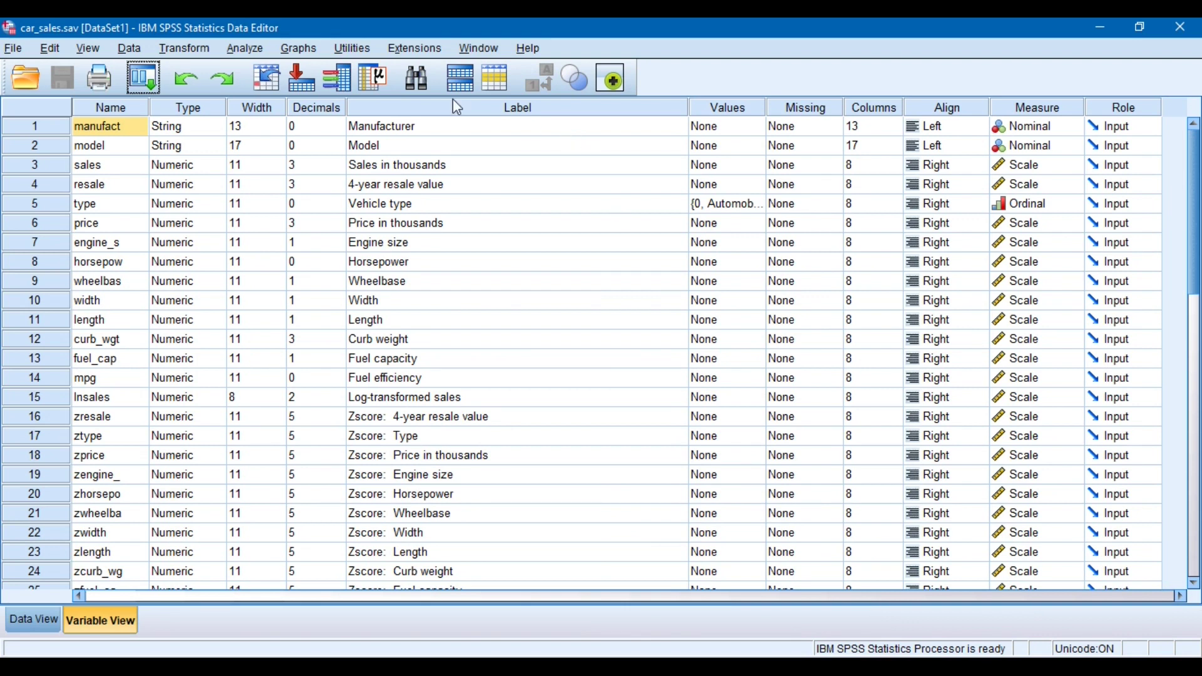
click(298, 49)
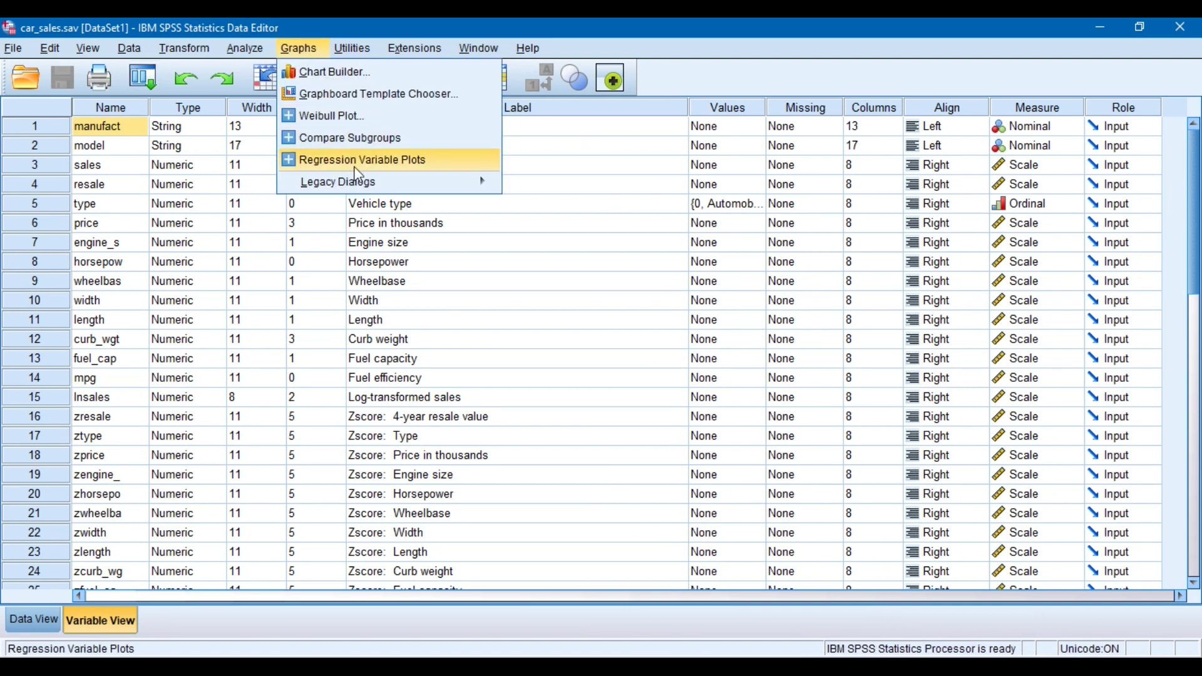
mouse_move(363, 184)
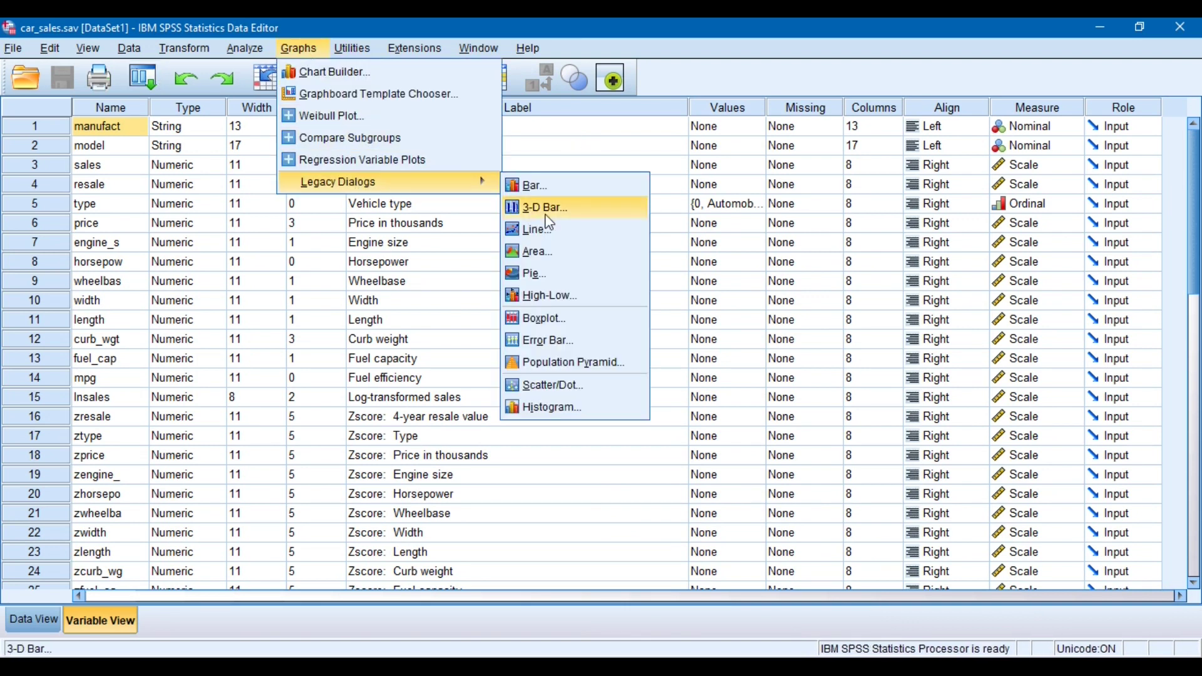
click(596, 389)
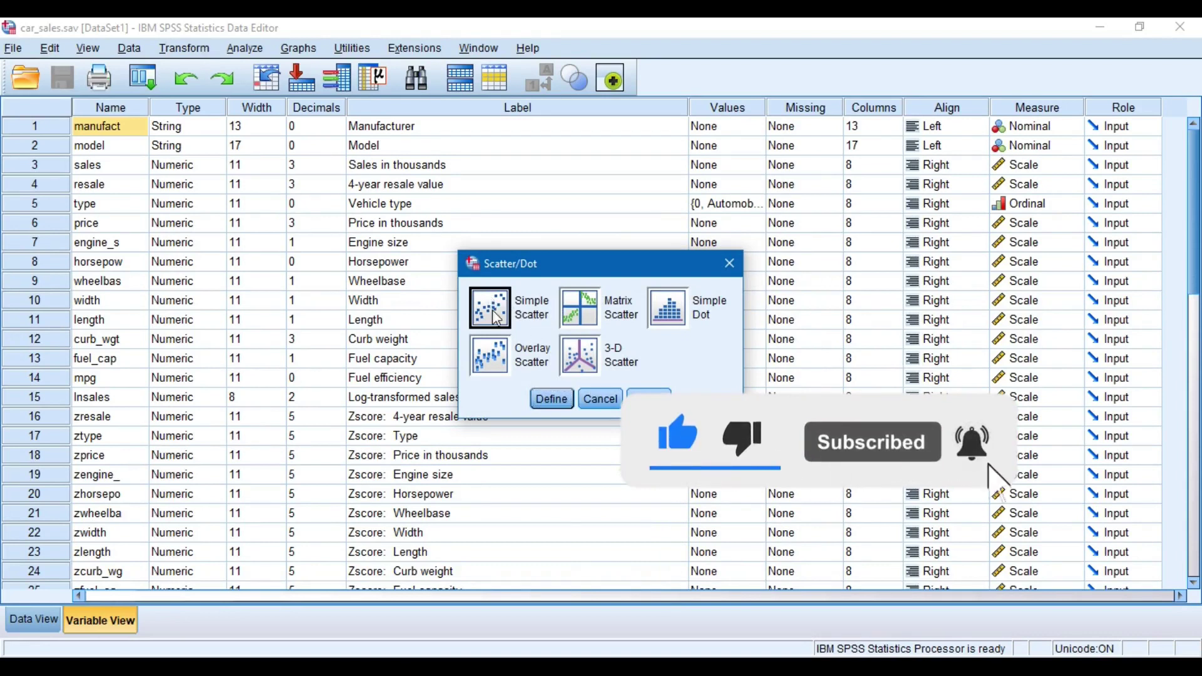
click(552, 404)
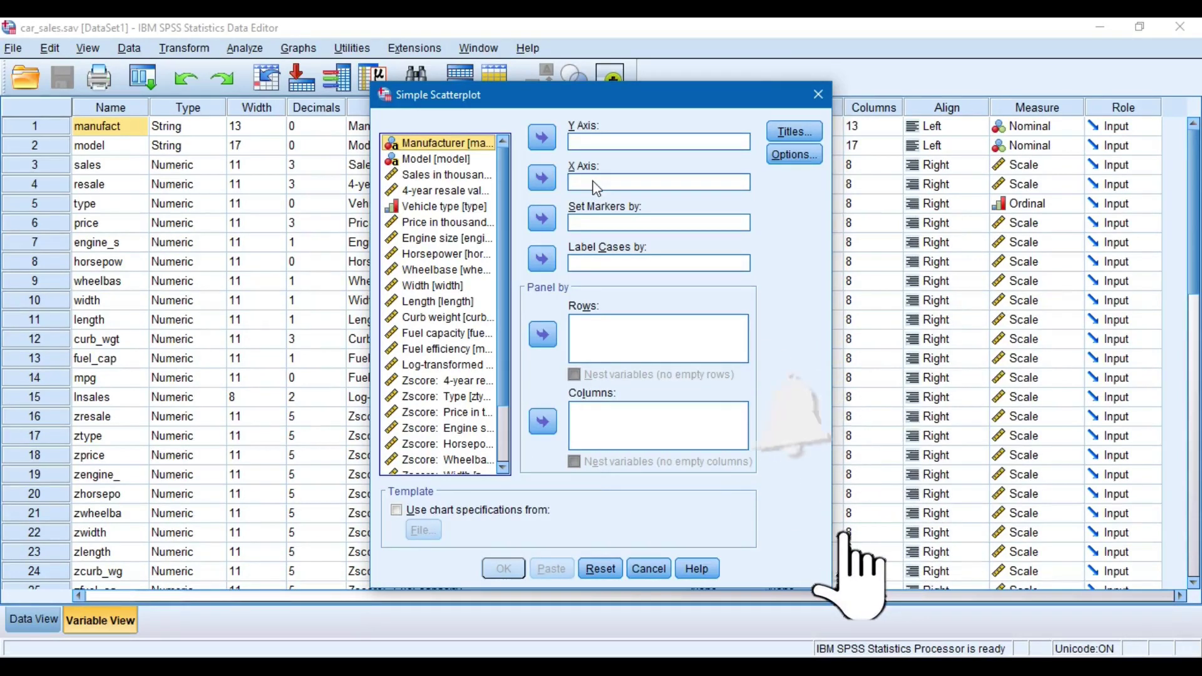
click(818, 94)
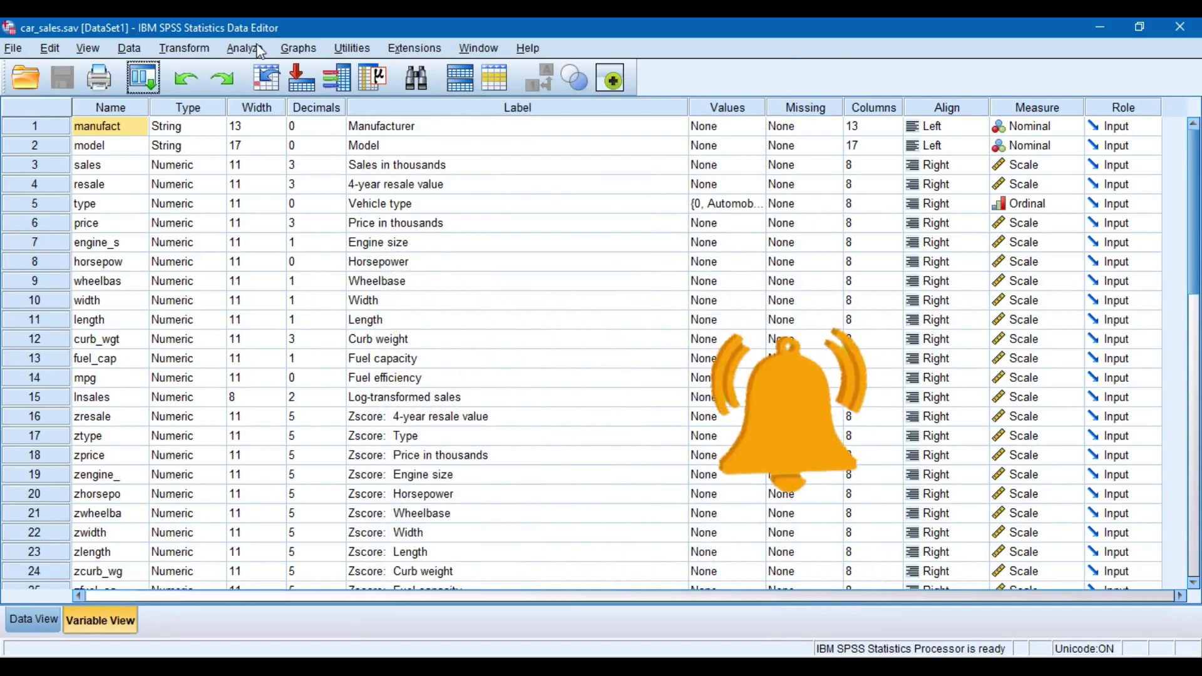
Set up a matrix scatterplot with the variables from Engine size through Fuel capacity as the matrix variables.
click(301, 48)
mouse_move(476, 181)
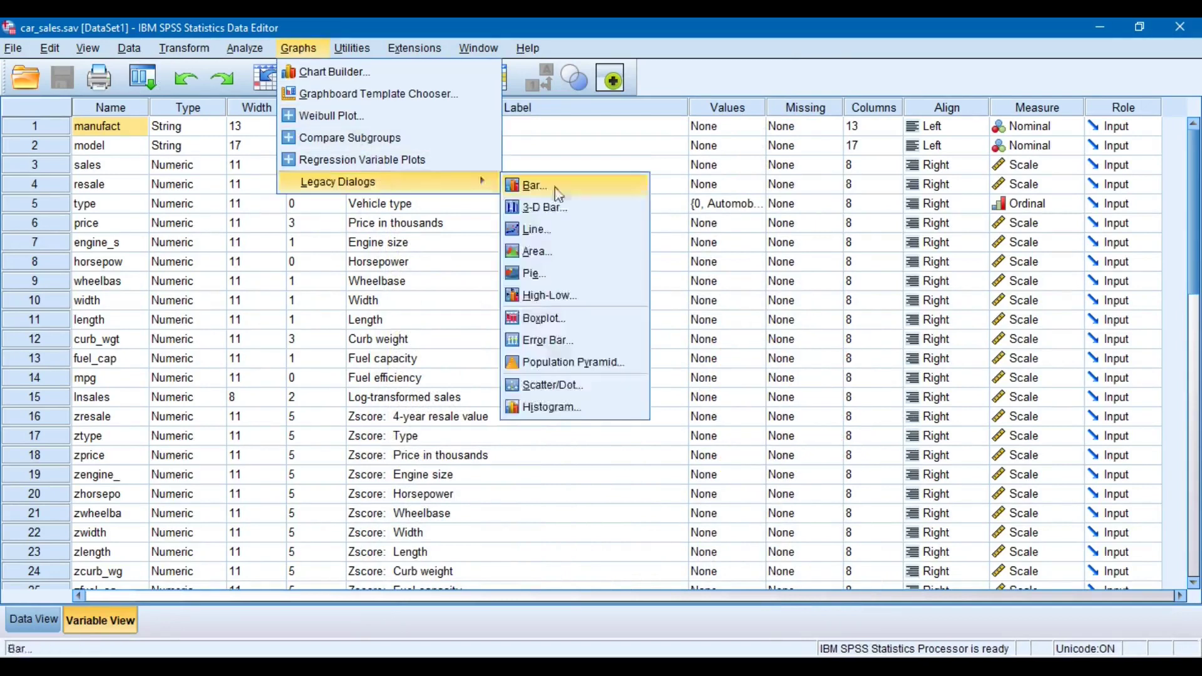
click(581, 384)
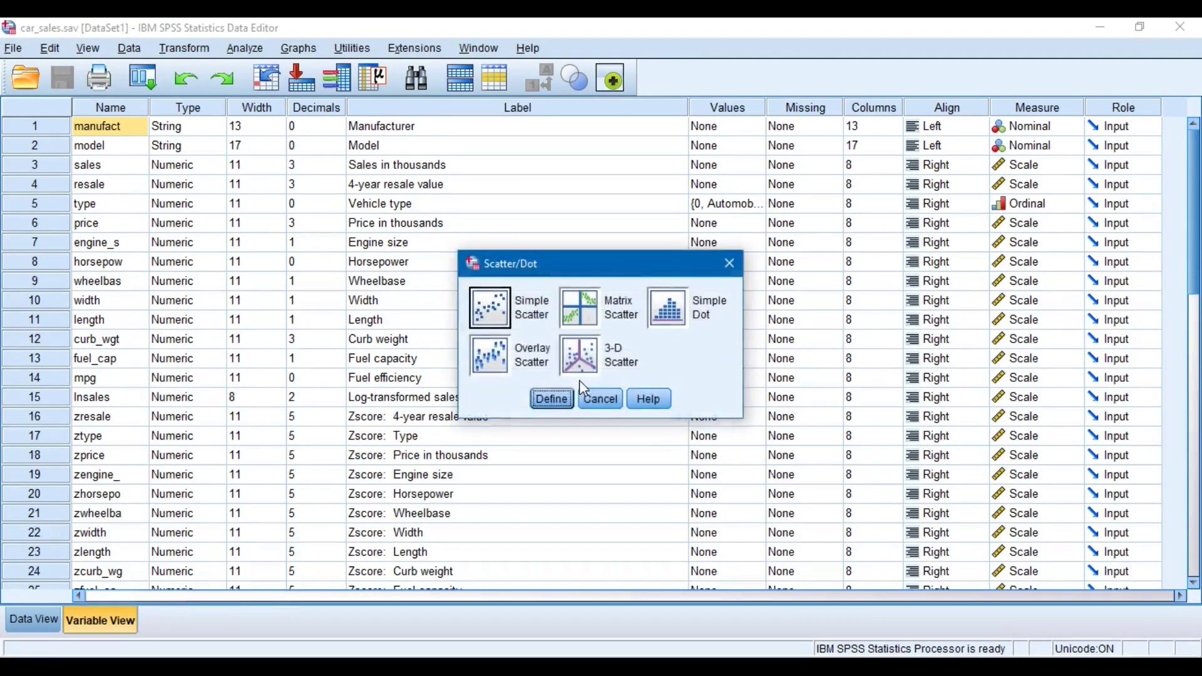
click(583, 313)
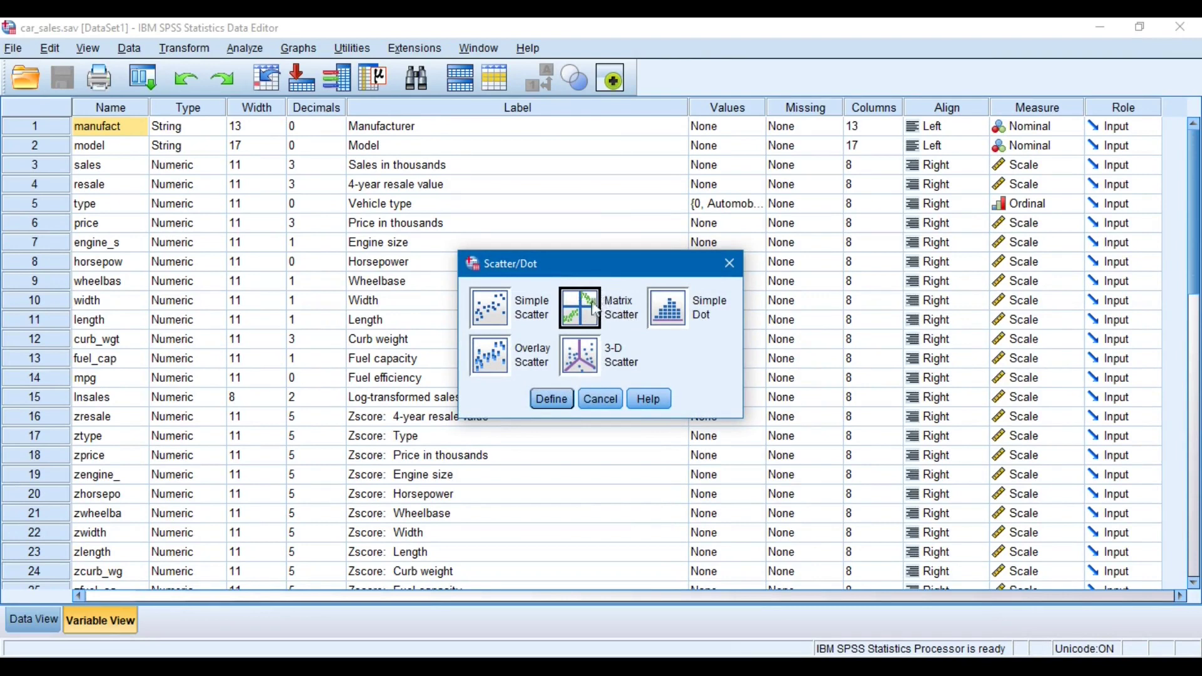
click(557, 401)
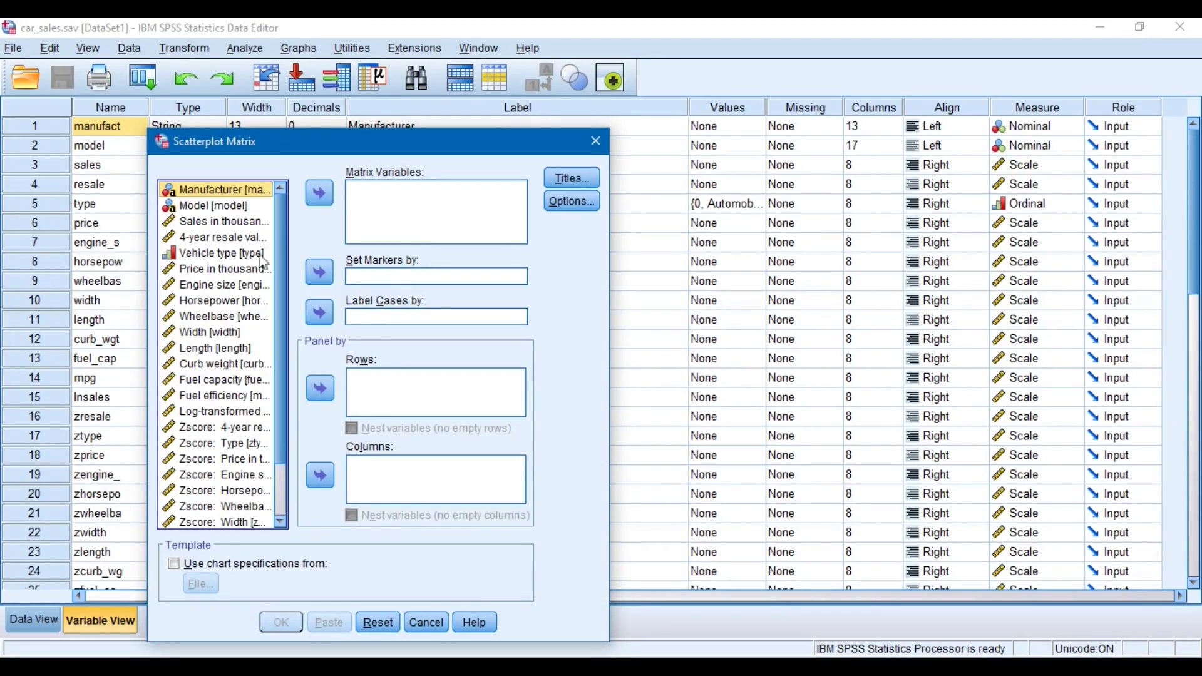
click(236, 287)
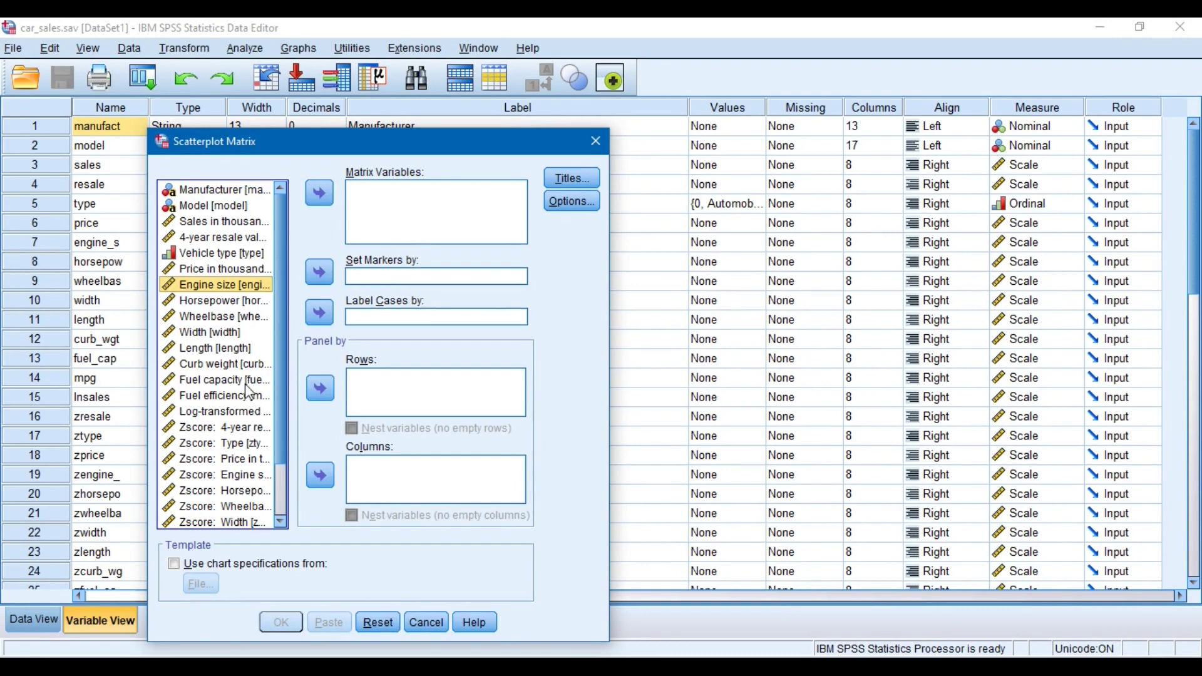
shift+click(249, 381)
click(319, 193)
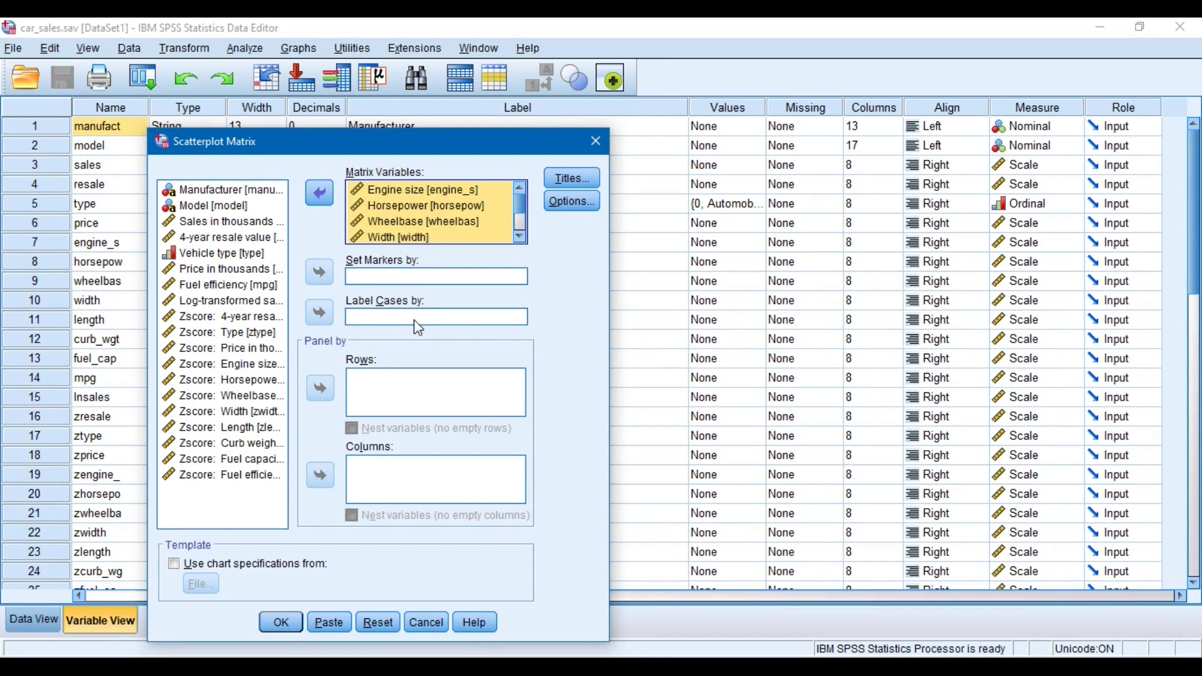
Set the scatterplot markers by Manufacturer and generate the matrix chart.
click(273, 190)
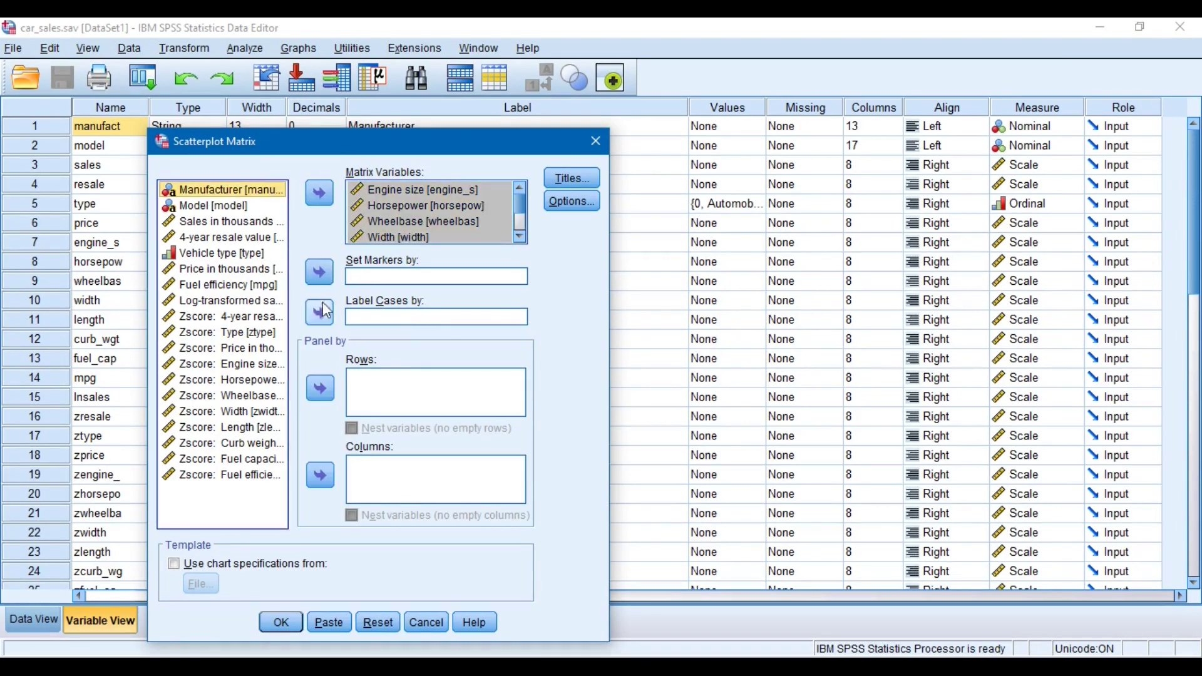
click(320, 279)
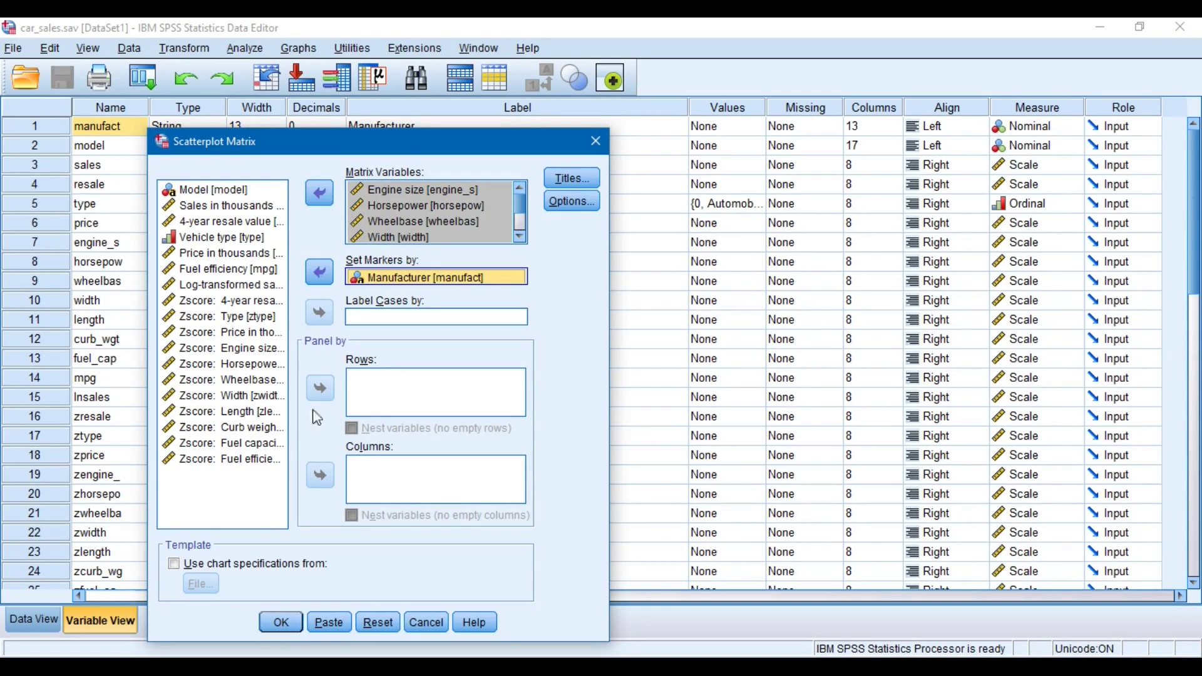
click(278, 624)
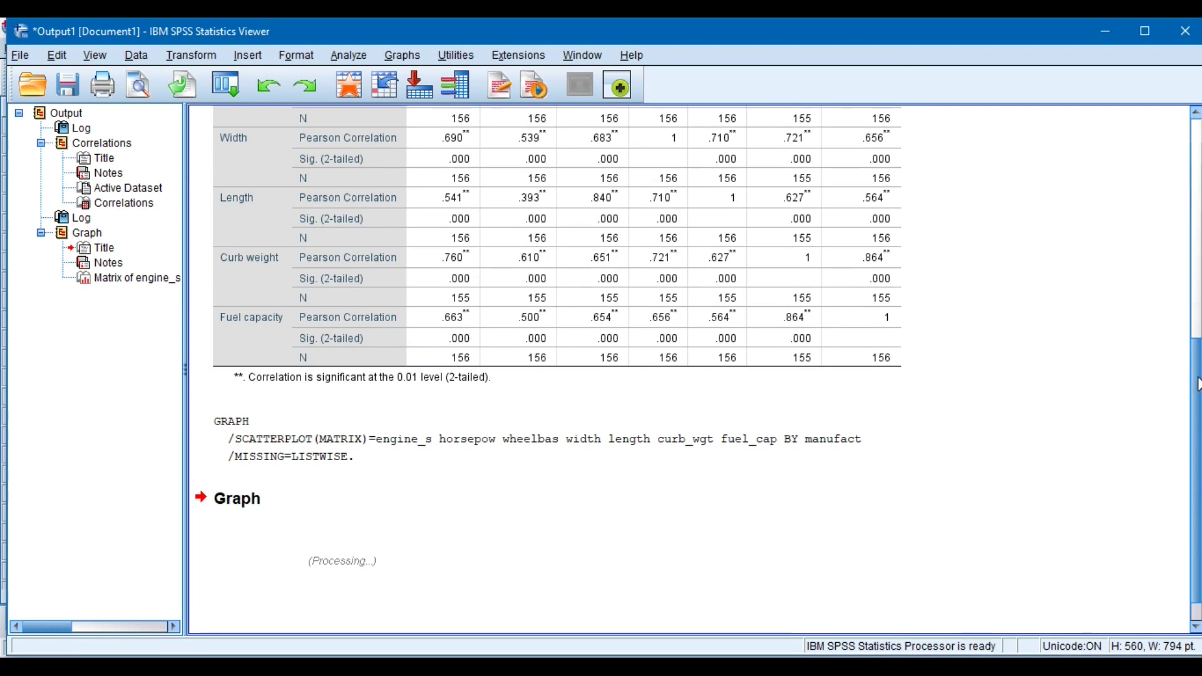
scroll(1198, 407, down, 1)
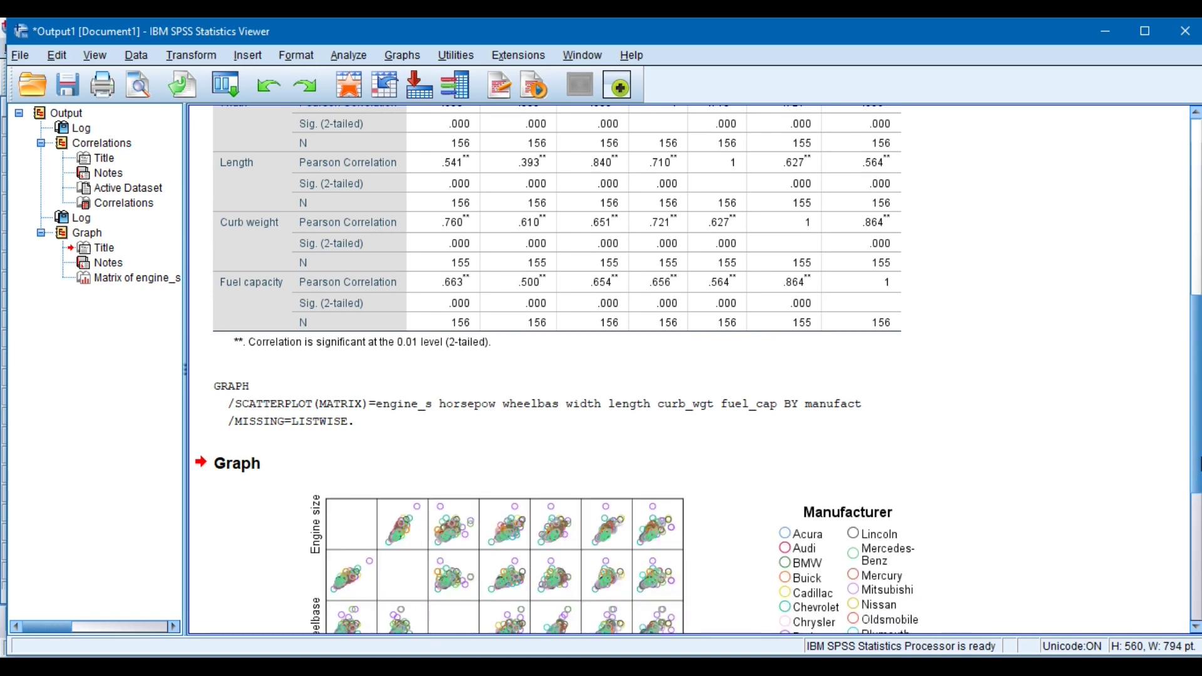
drag(1200, 463, 1200, 520)
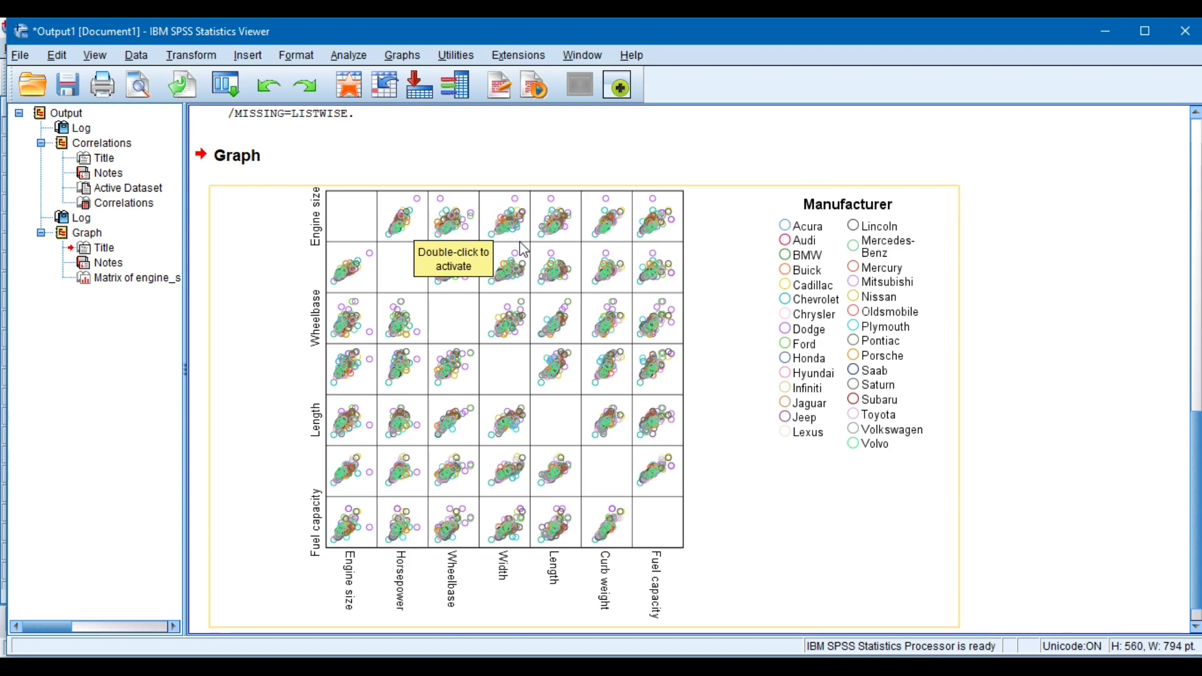
Open the manufacturer-marked scatterplot matrix in the Chart Editor, examine its points by manufacturer, and close the editor.
double_click(780, 242)
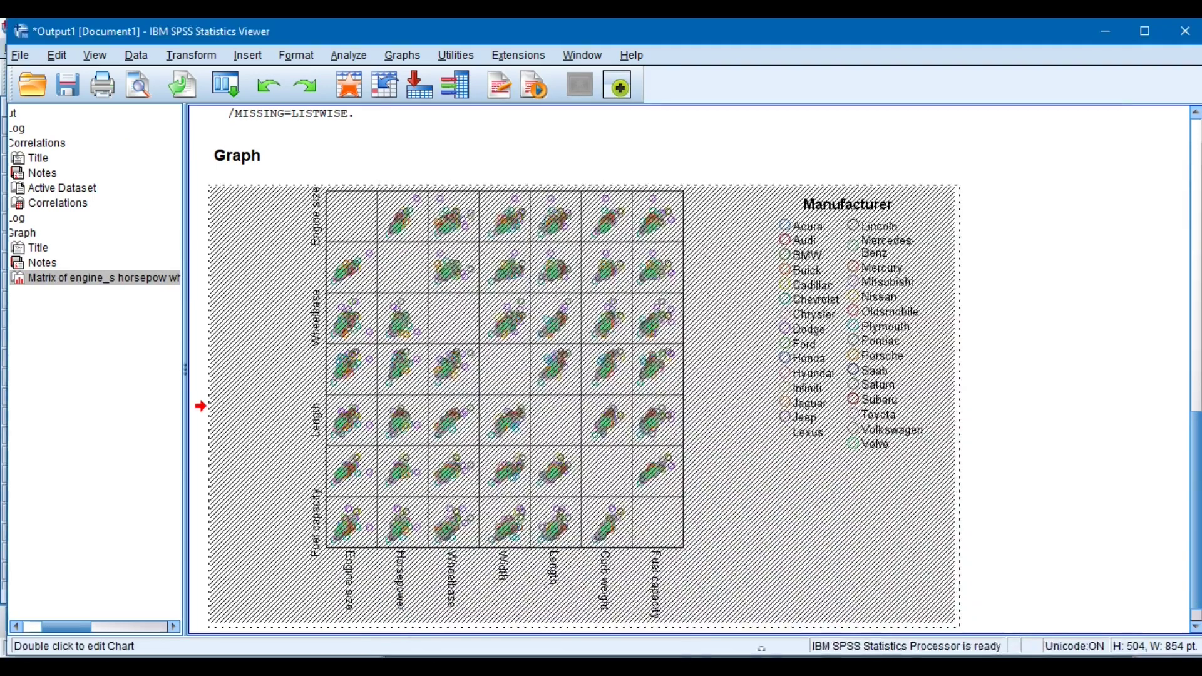
click(984, 618)
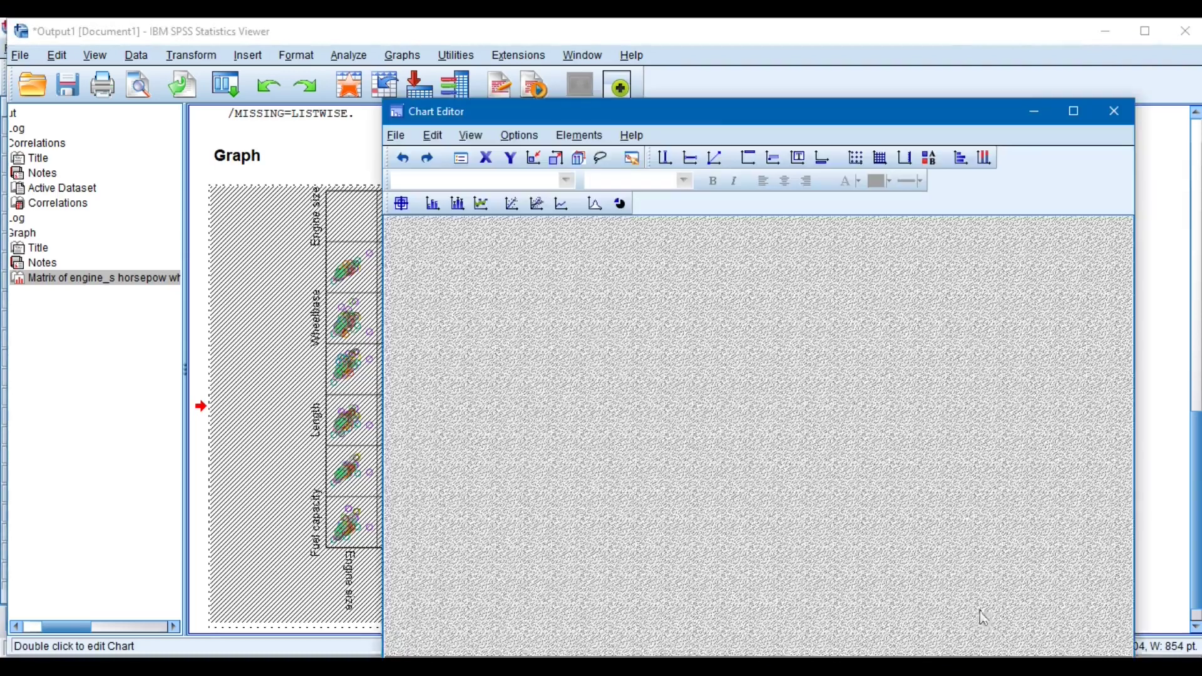
double_click(716, 118)
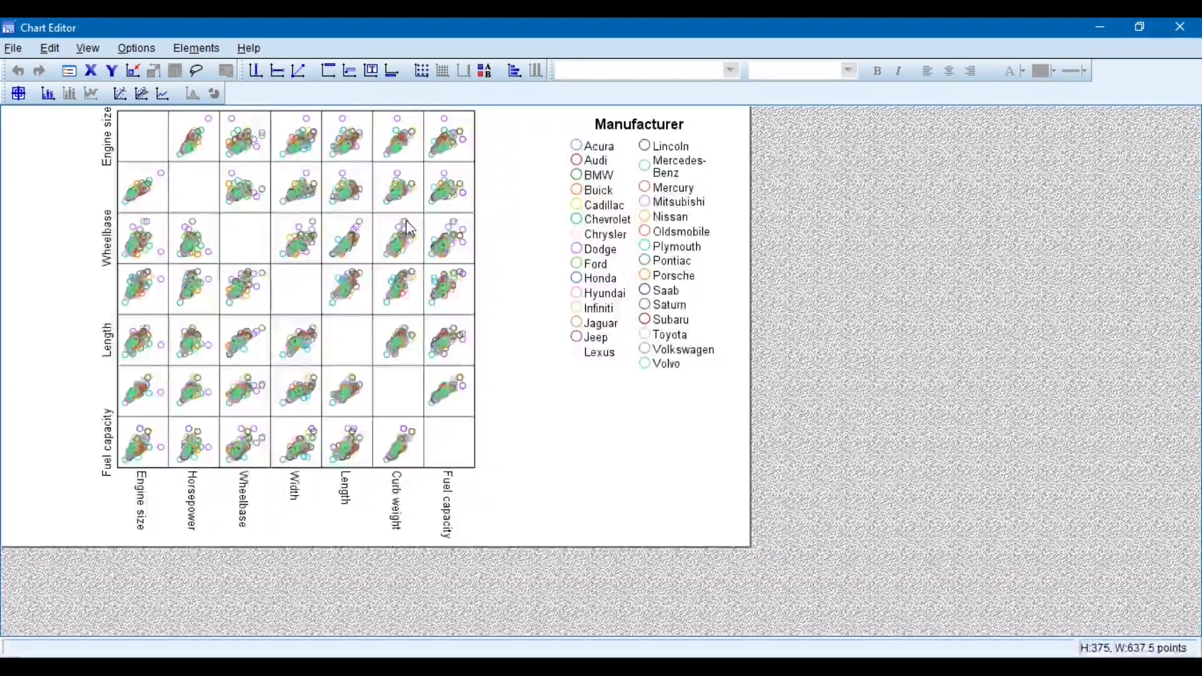
click(405, 220)
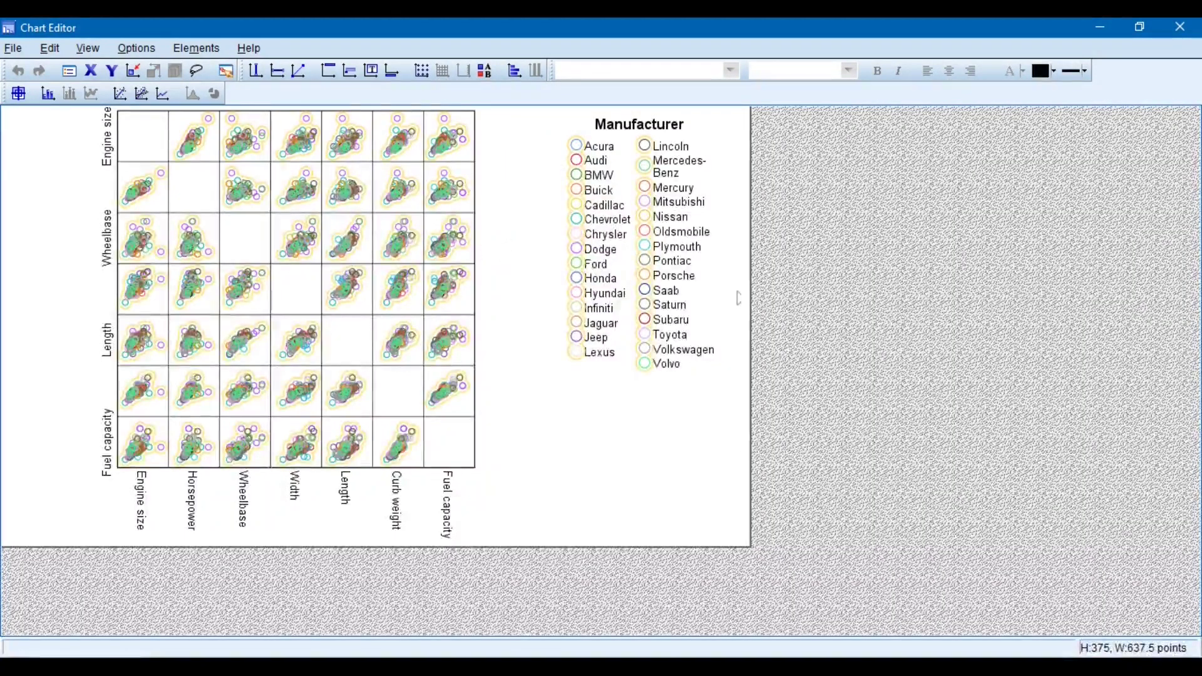
click(445, 118)
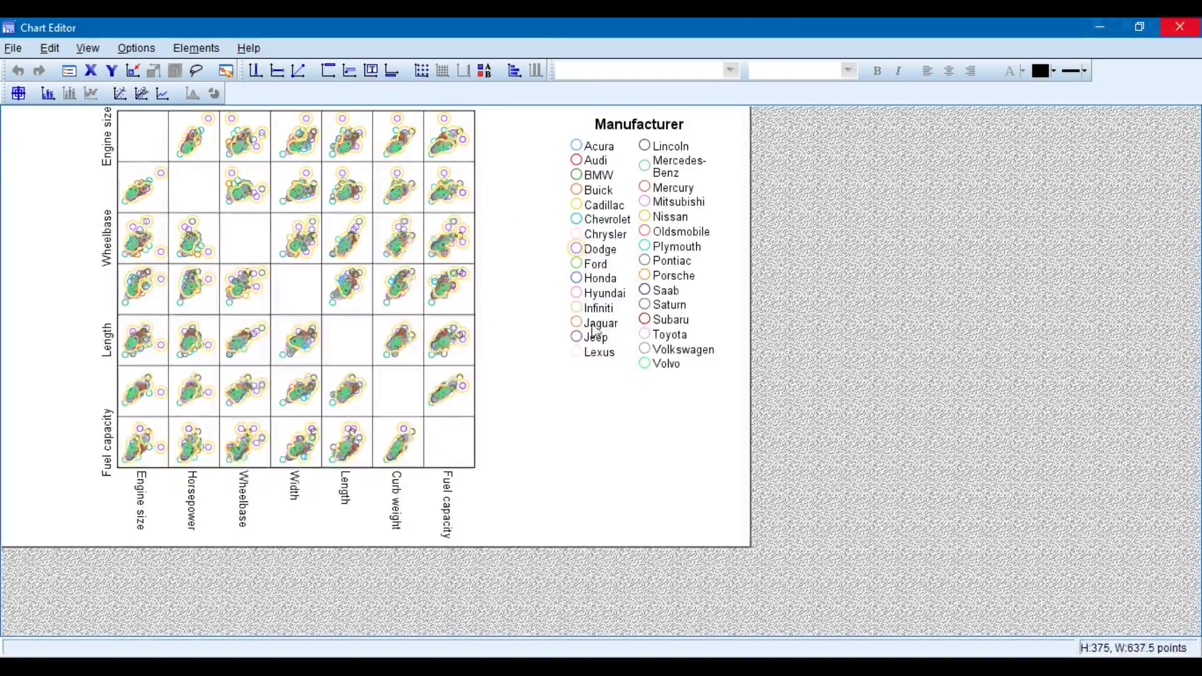
click(1177, 29)
Recall the Scatterplot Matrix setup, remove Manufacturer as the marker variable, and generate the chart again.
click(226, 84)
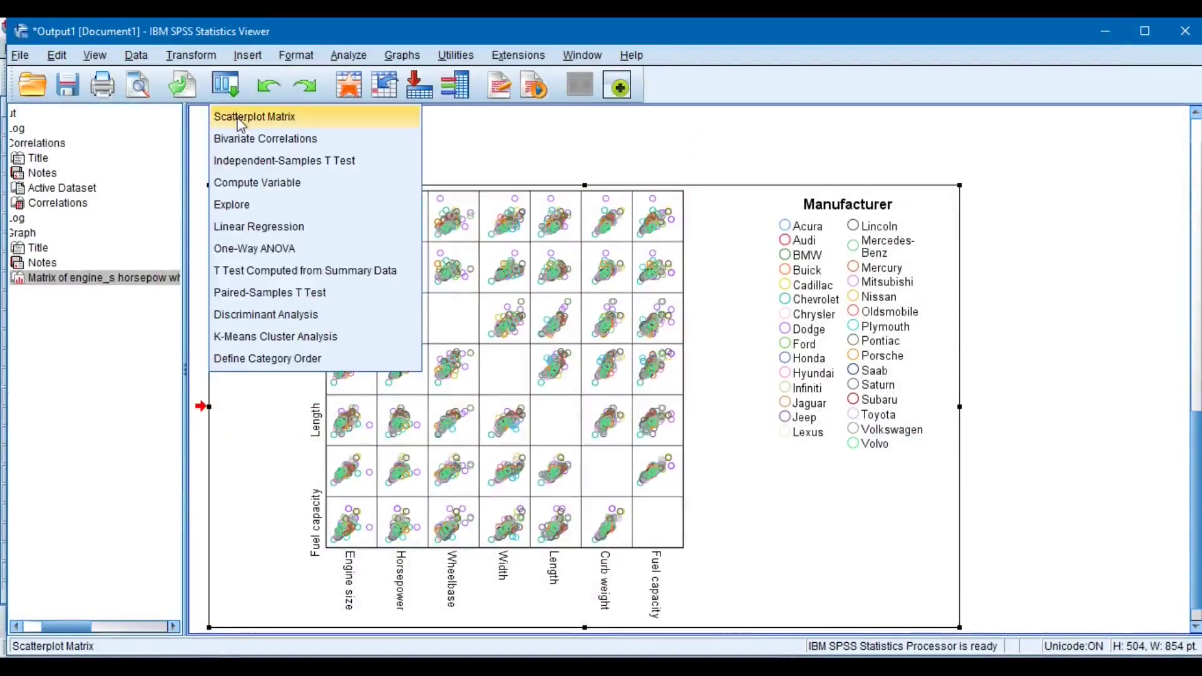
click(237, 114)
double_click(407, 277)
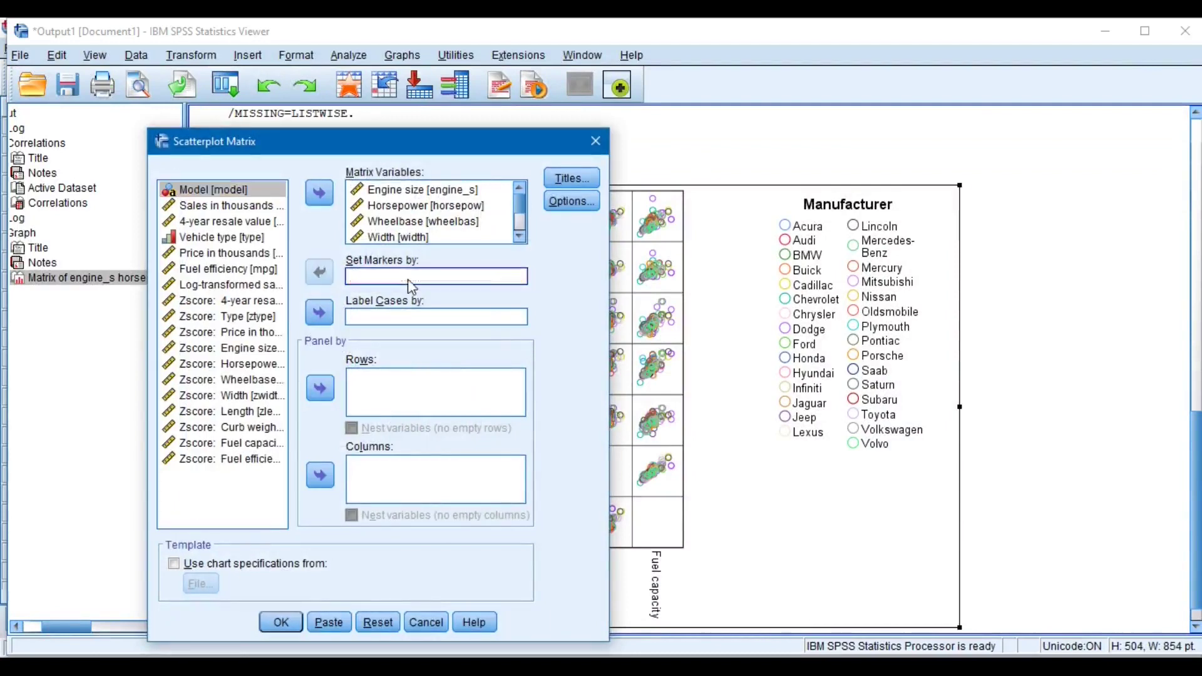
click(280, 622)
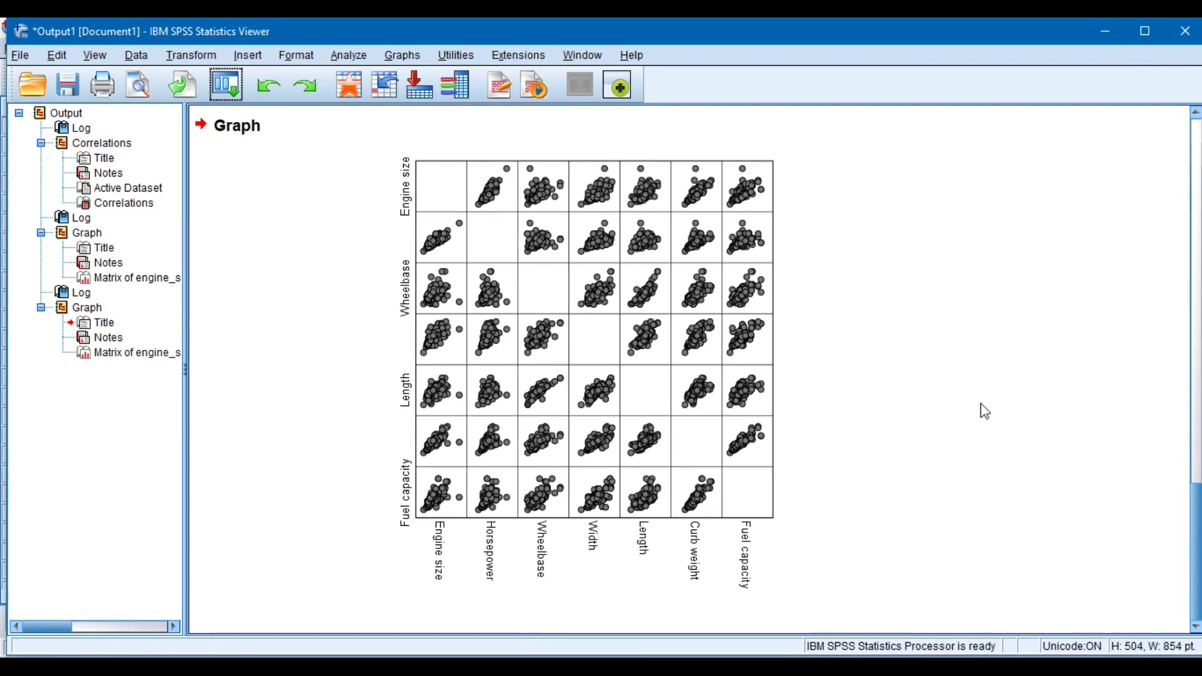
click(957, 410)
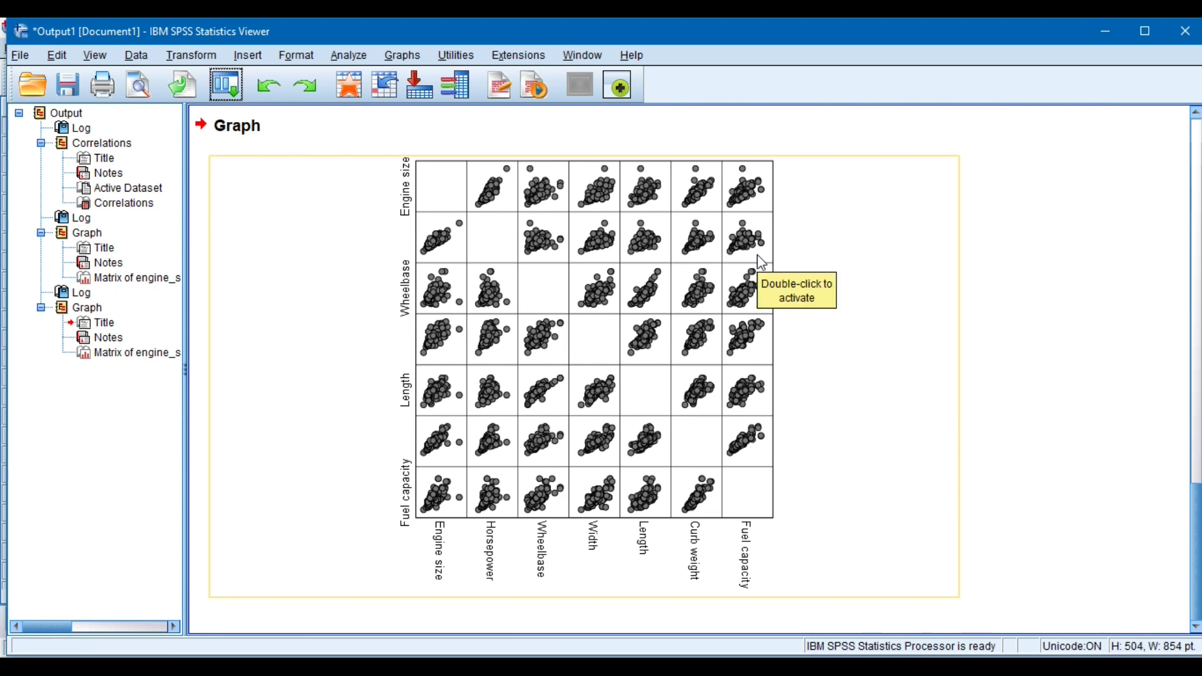
key(Escape)
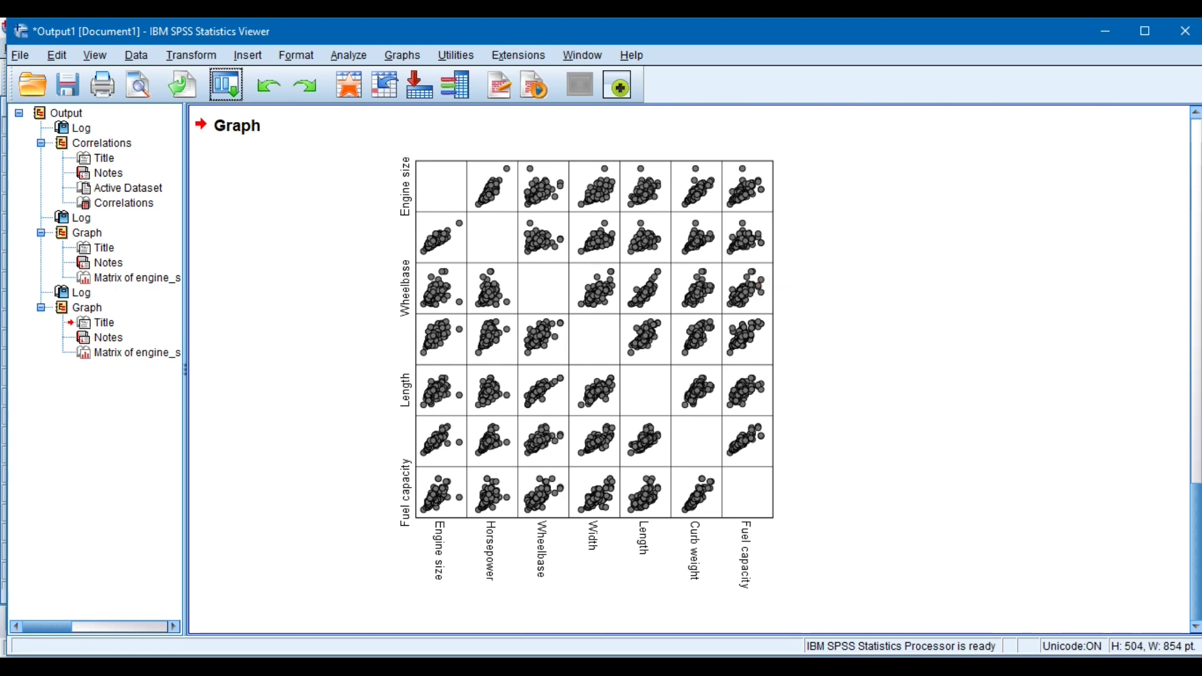
Panel the scatterplot matrix in rows by Vehicle type and generate the chart.
click(231, 86)
click(248, 119)
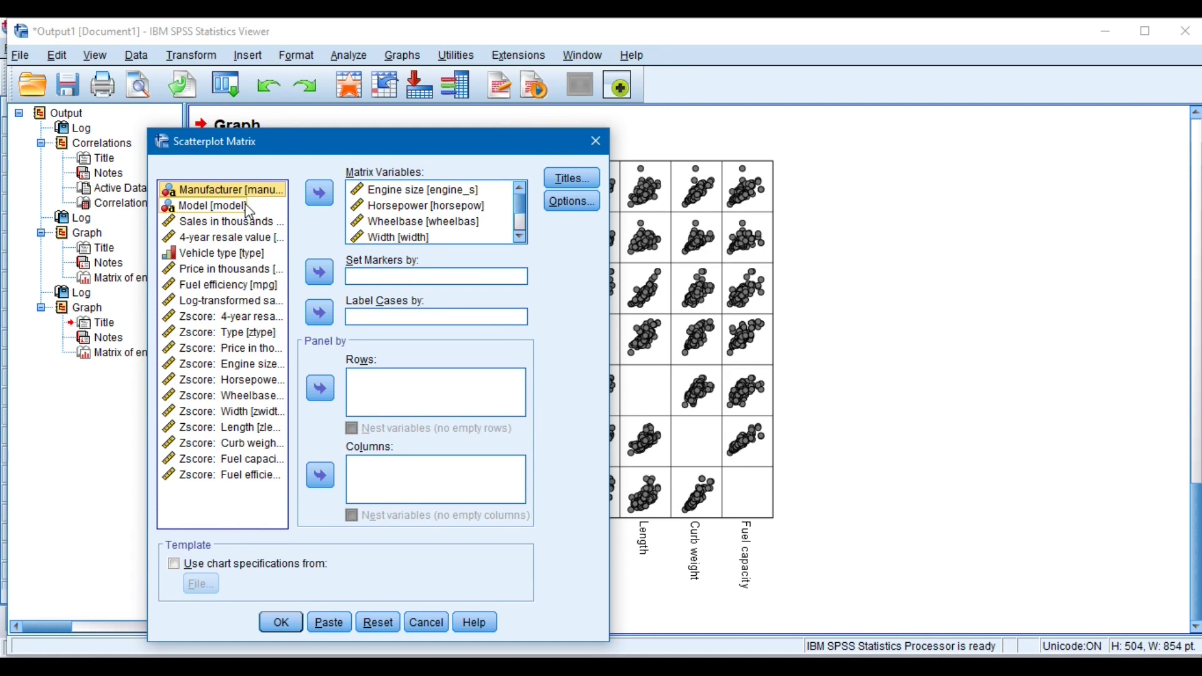
click(246, 253)
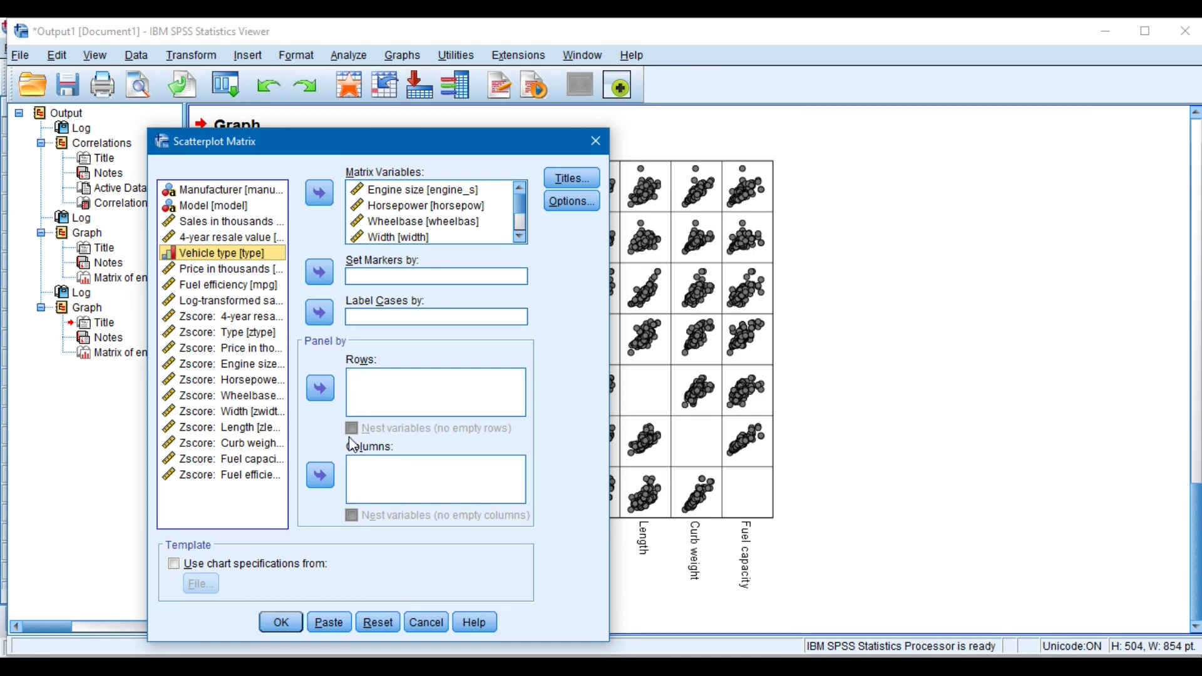
click(320, 389)
click(292, 620)
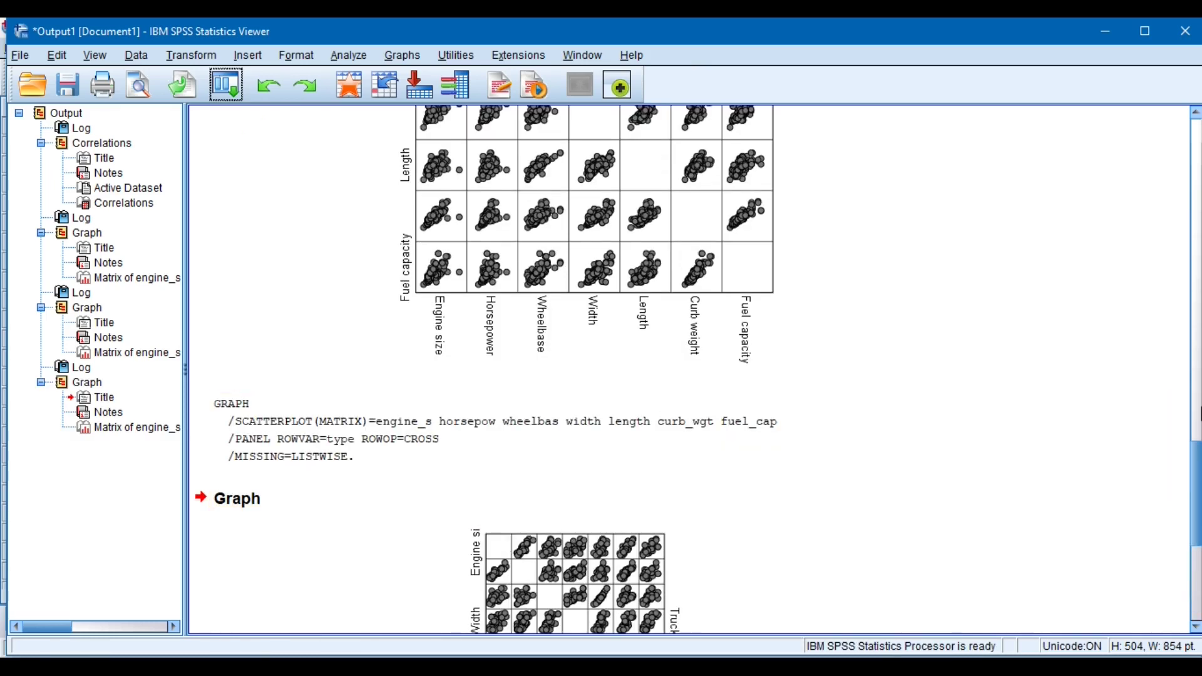
Review the truck and automobile scatterplot panels, and close the output document without saving it.
scroll(647, 262, down, 6)
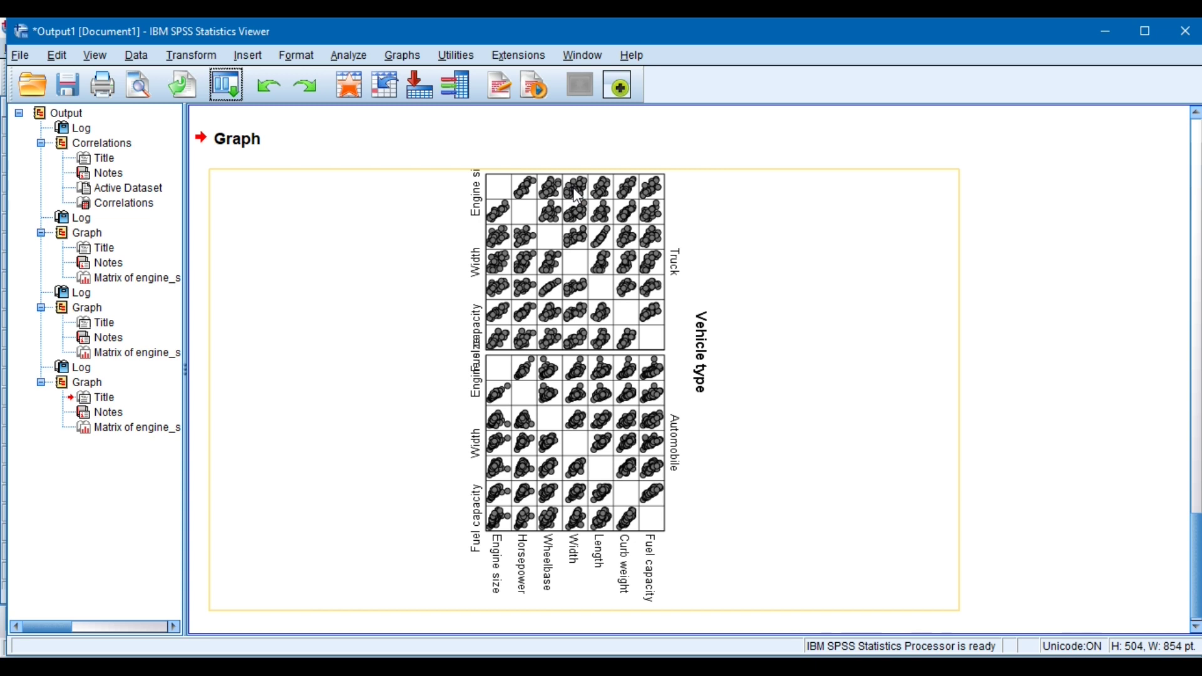
click(1187, 32)
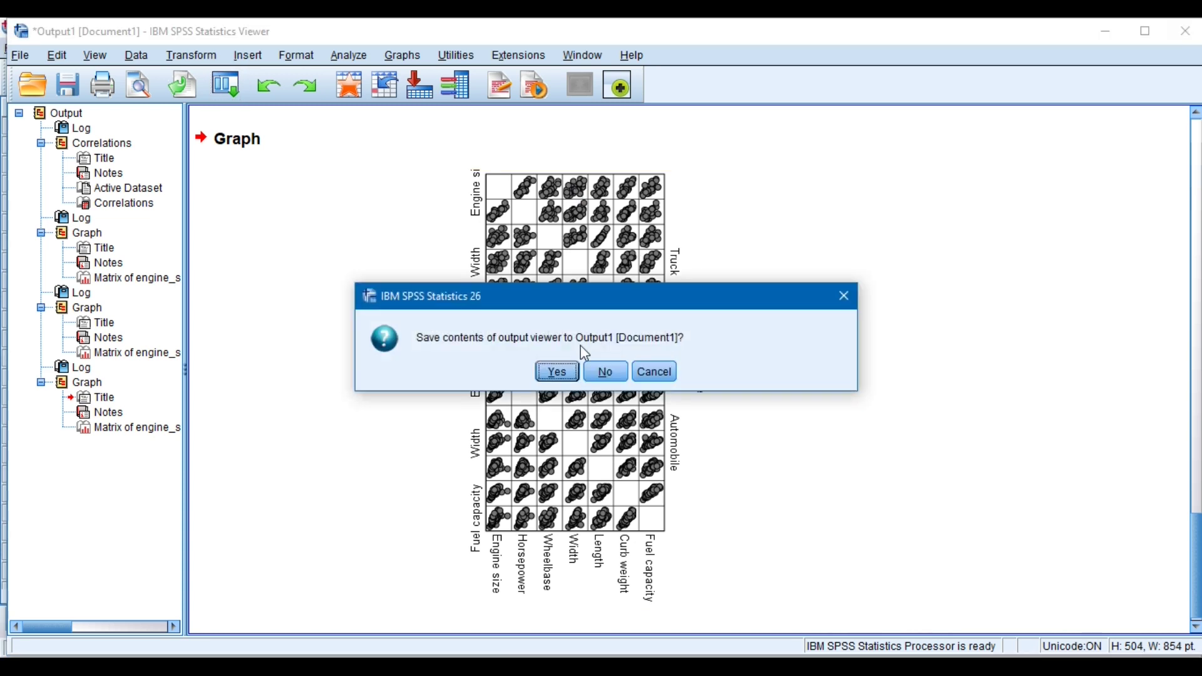
click(607, 374)
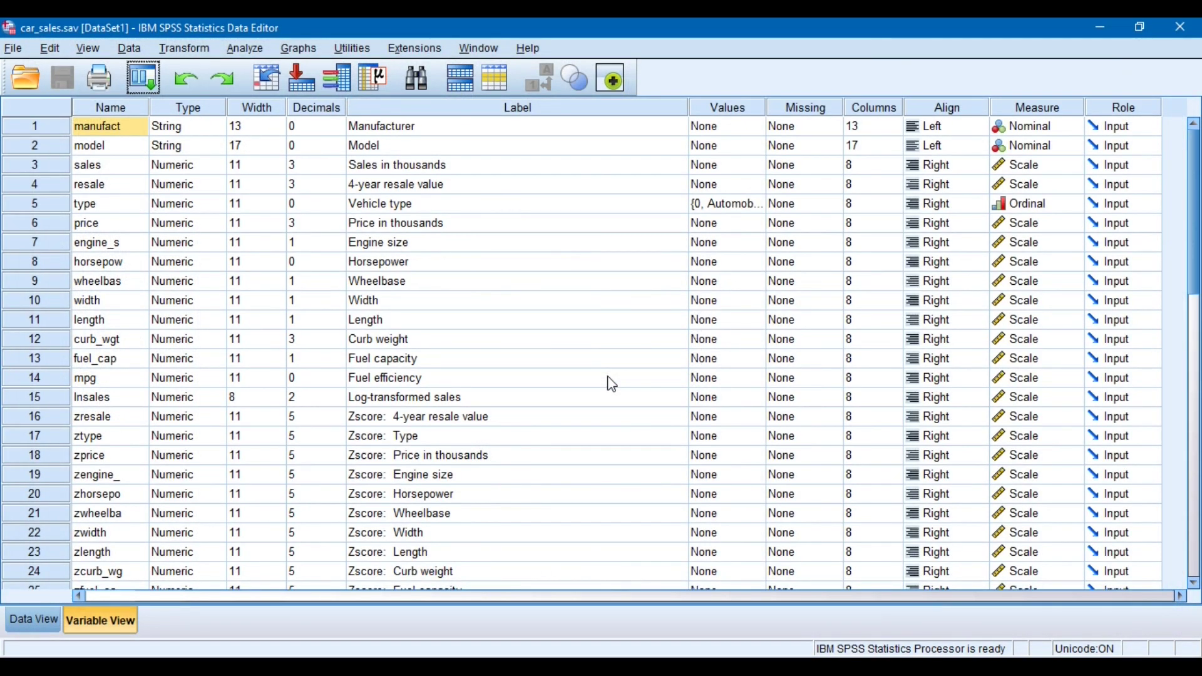
Start a Linear Regression analysis with Horsepower as the dependent variable.
click(299, 51)
mouse_move(248, 50)
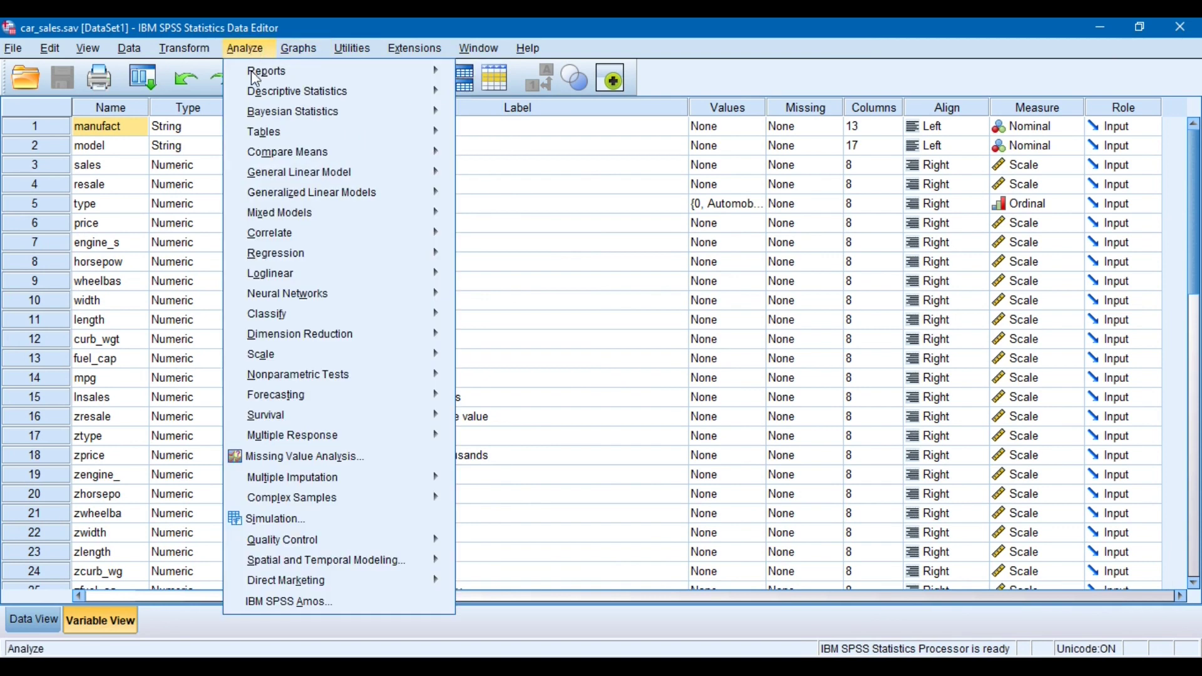
mouse_move(313, 230)
mouse_move(330, 254)
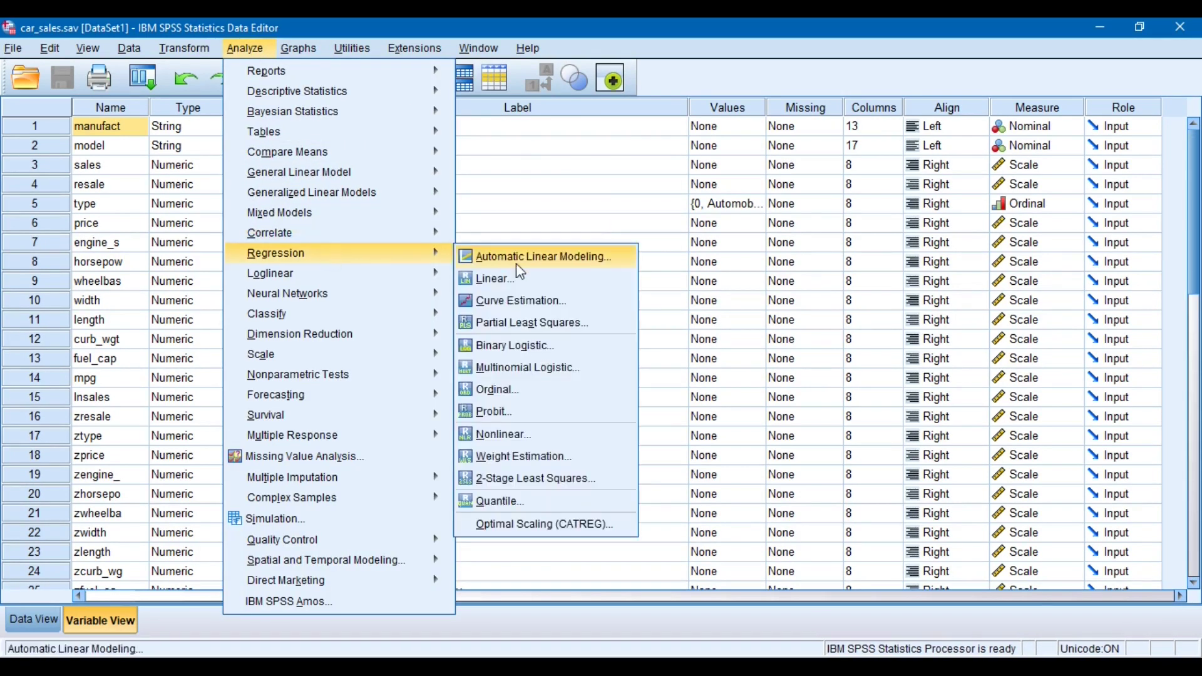
click(524, 286)
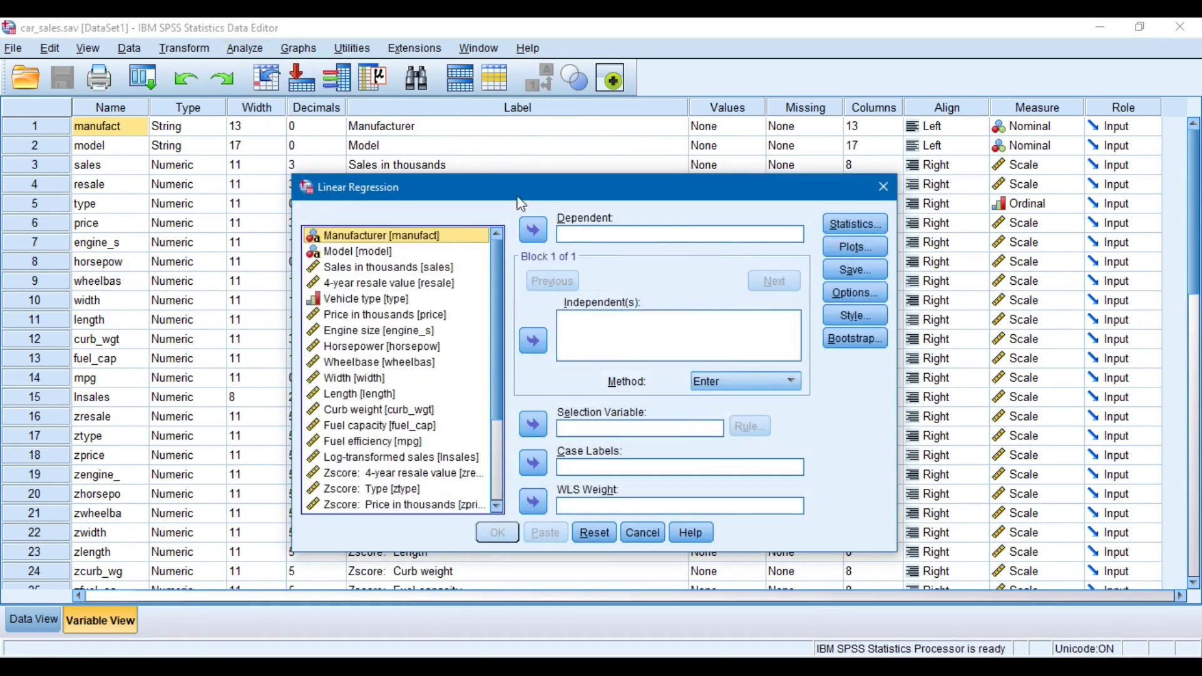
drag(519, 180, 519, 104)
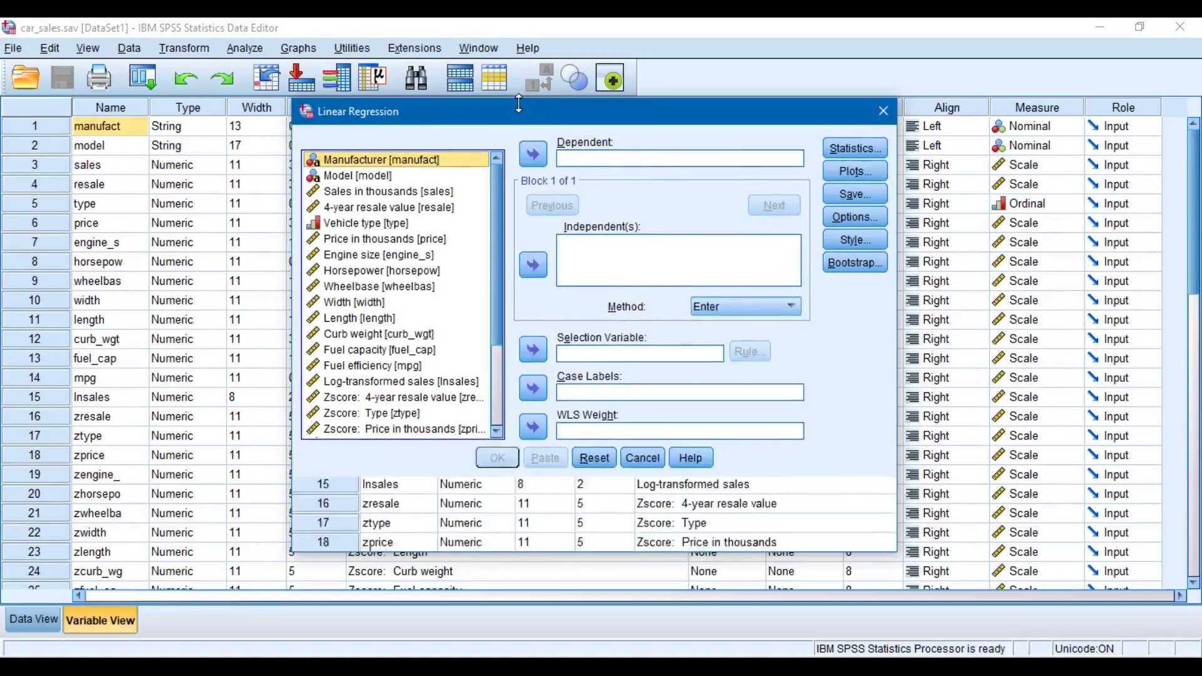
click(399, 270)
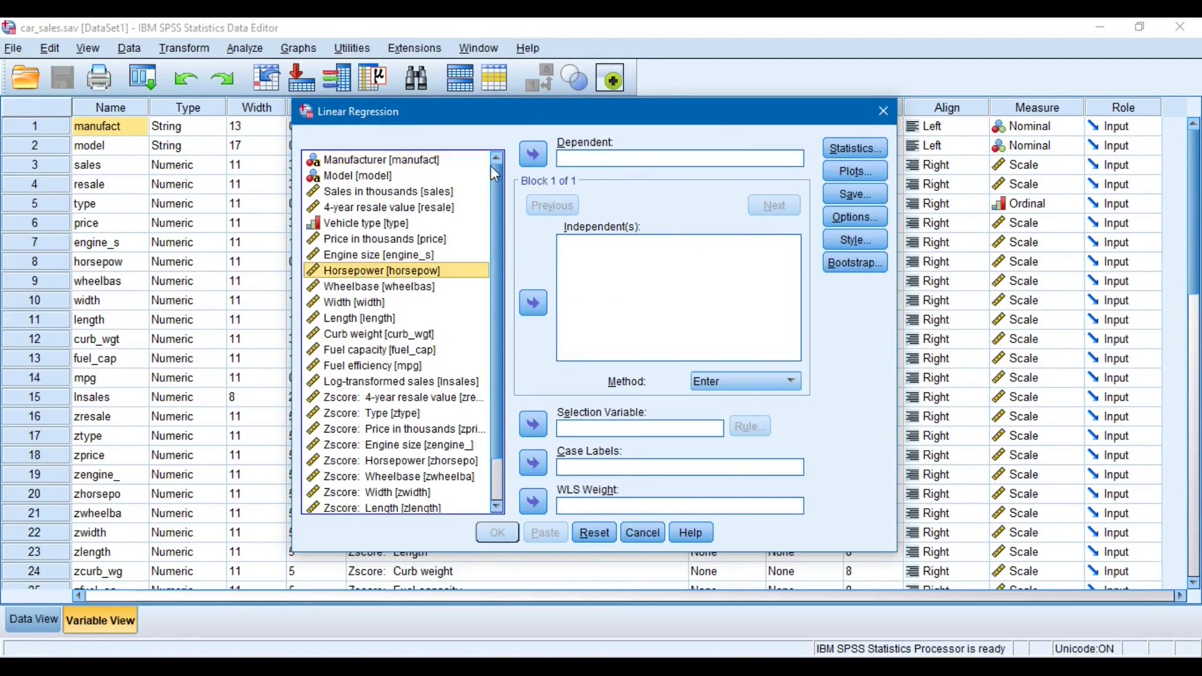
click(542, 159)
Add Engine size, Wheelbase, Width, Length, Curb weight and Fuel capacity as the independent variables.
click(448, 240)
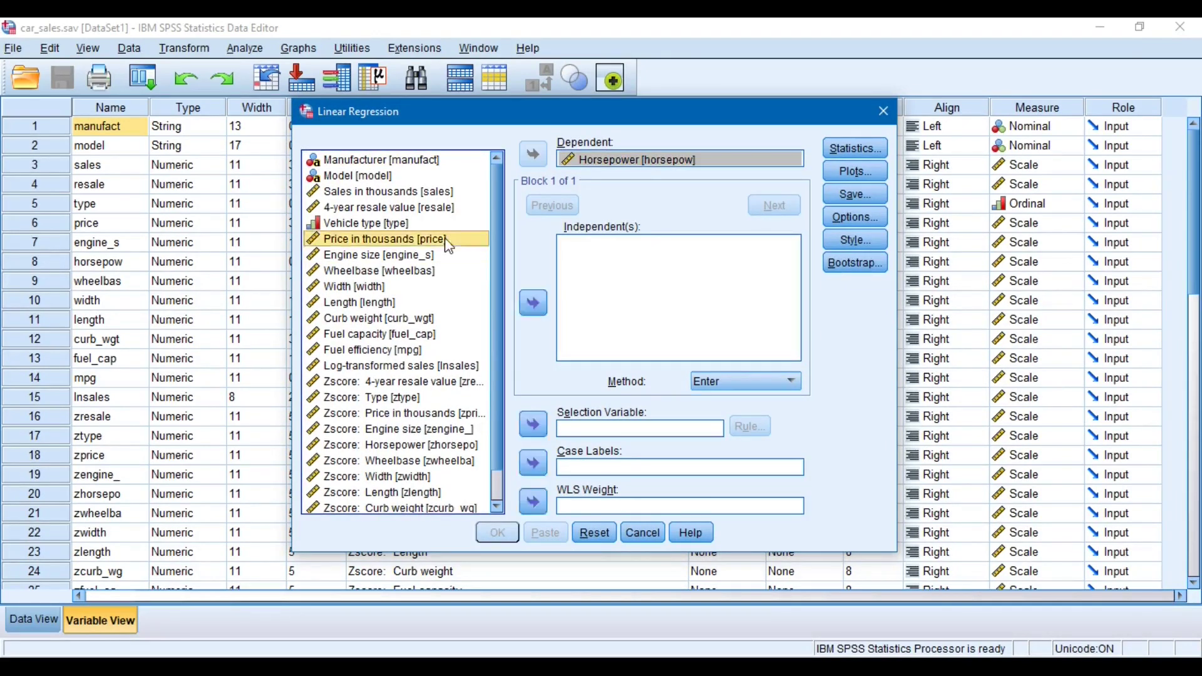
click(432, 257)
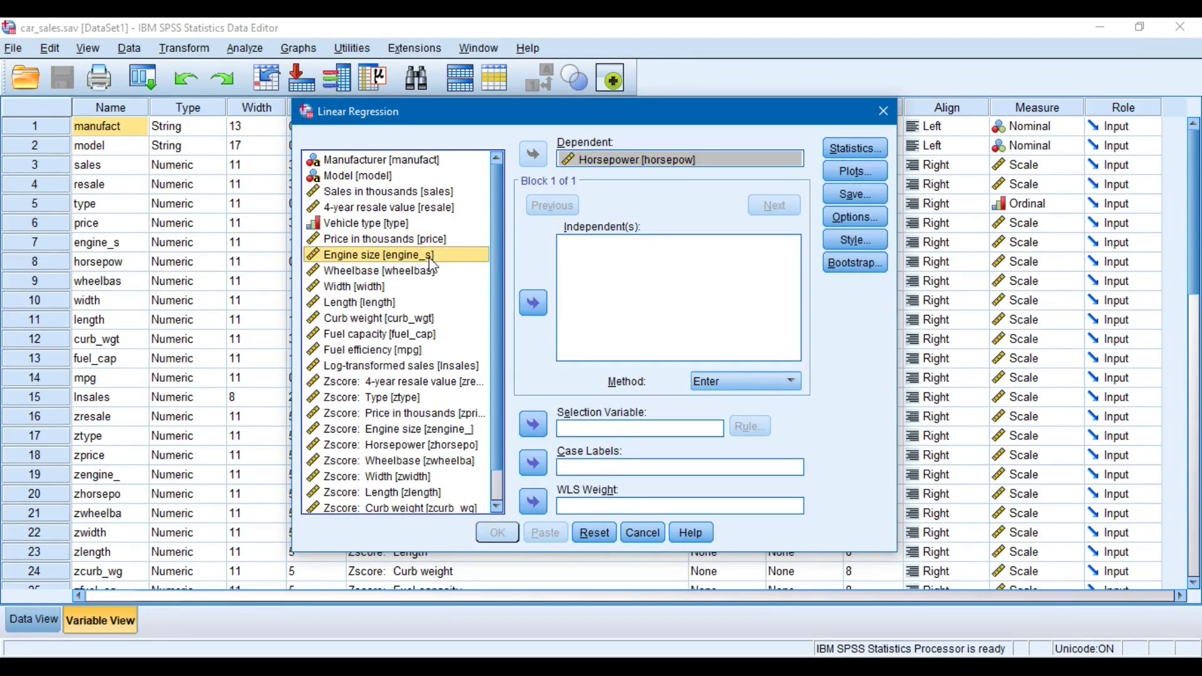
shift+click(417, 335)
click(541, 312)
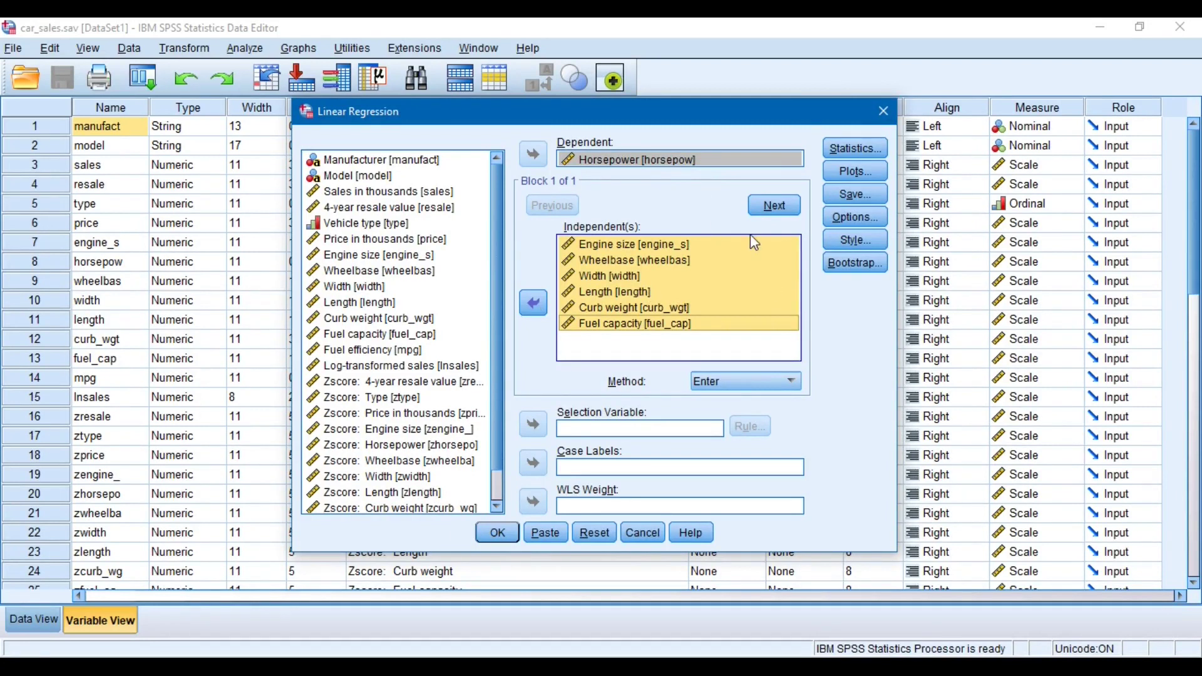
Run the Horsepower regression with all six predictors and look through the output from Variables Entered/Removed down to Coefficients.
click(511, 534)
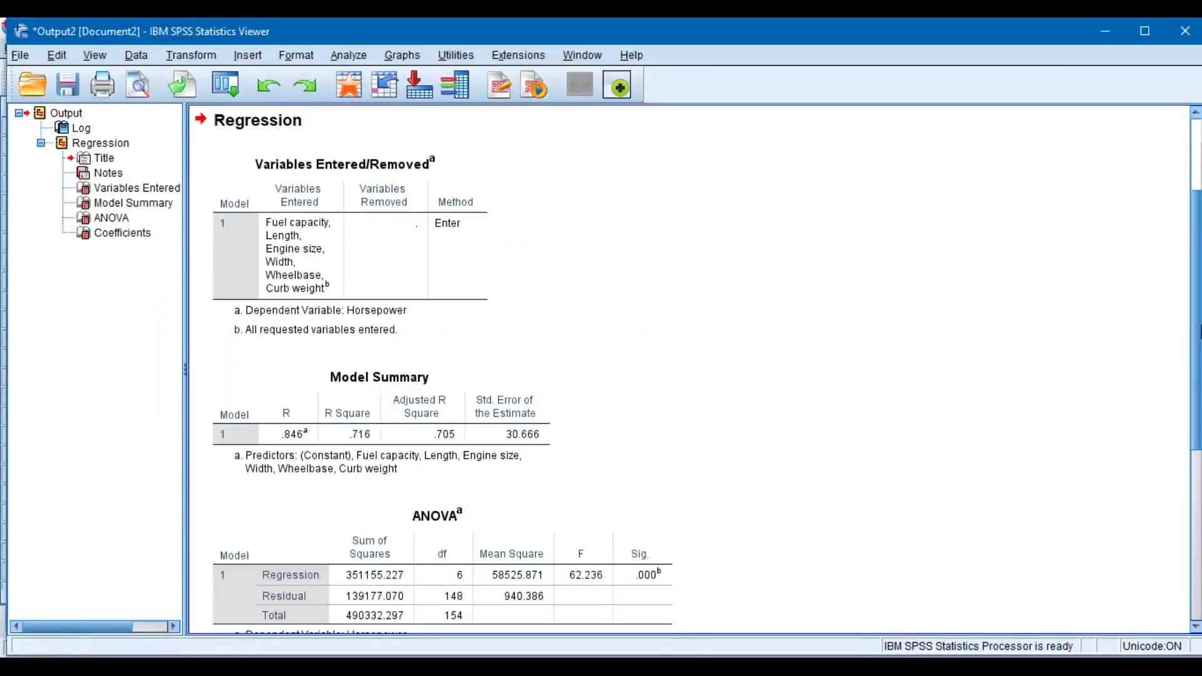
click(348, 244)
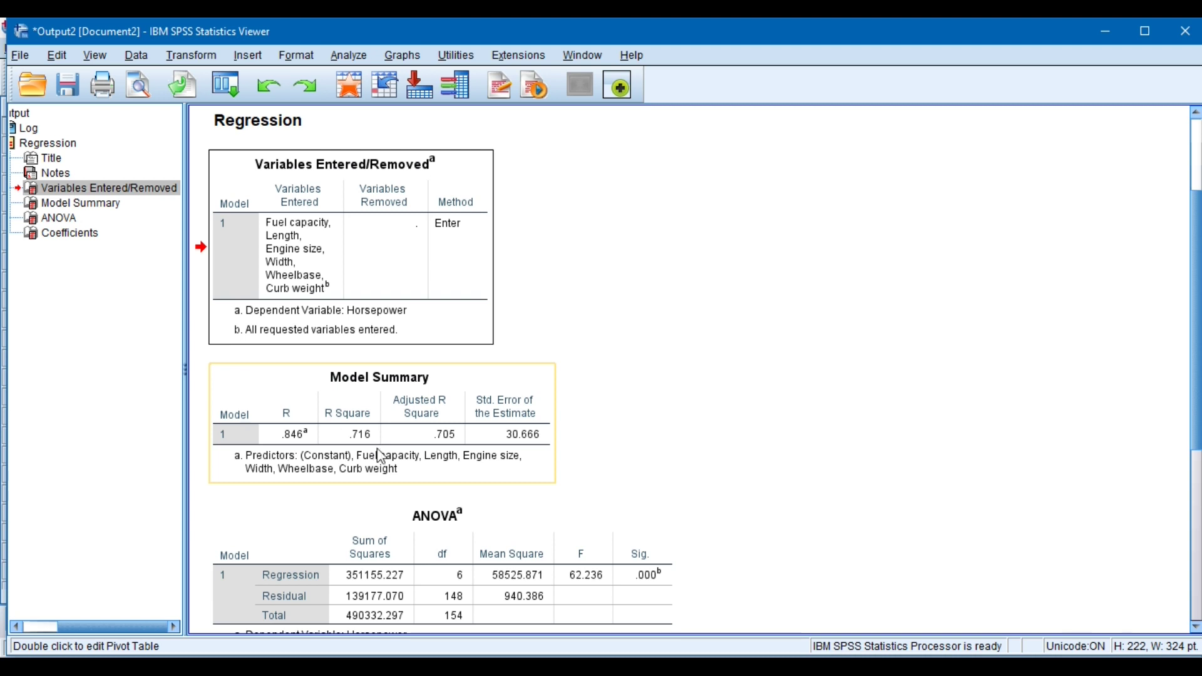
click(1197, 485)
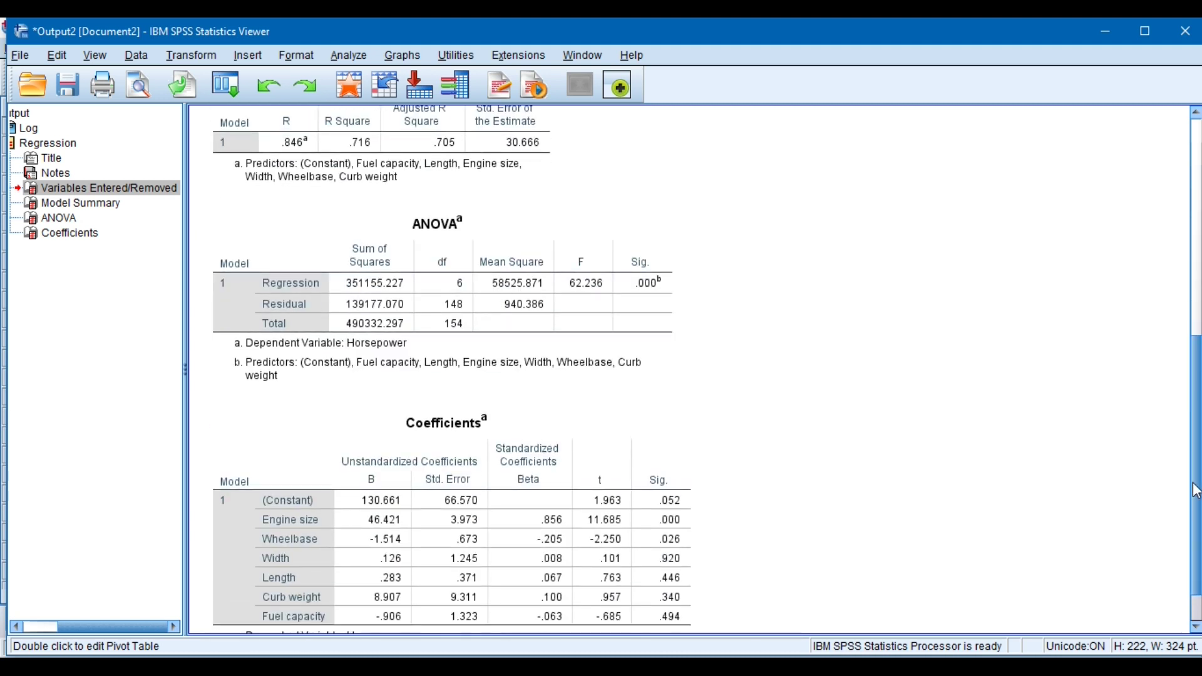
click(276, 536)
click(994, 375)
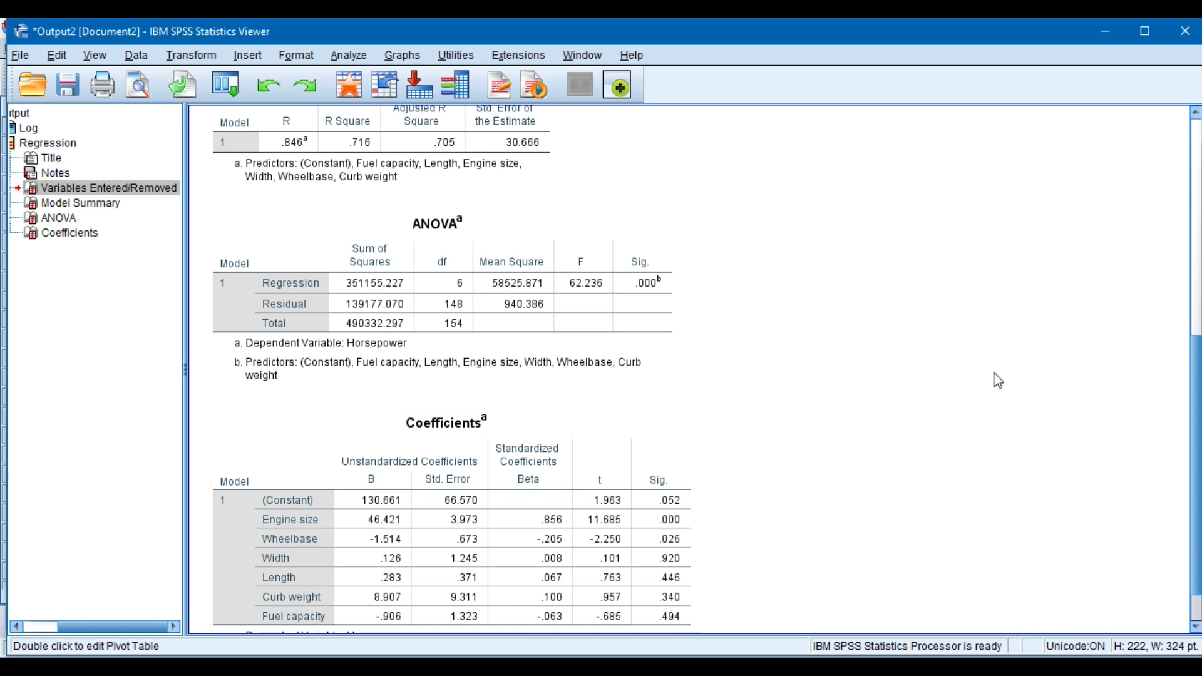
scroll(1197, 334, up, 3)
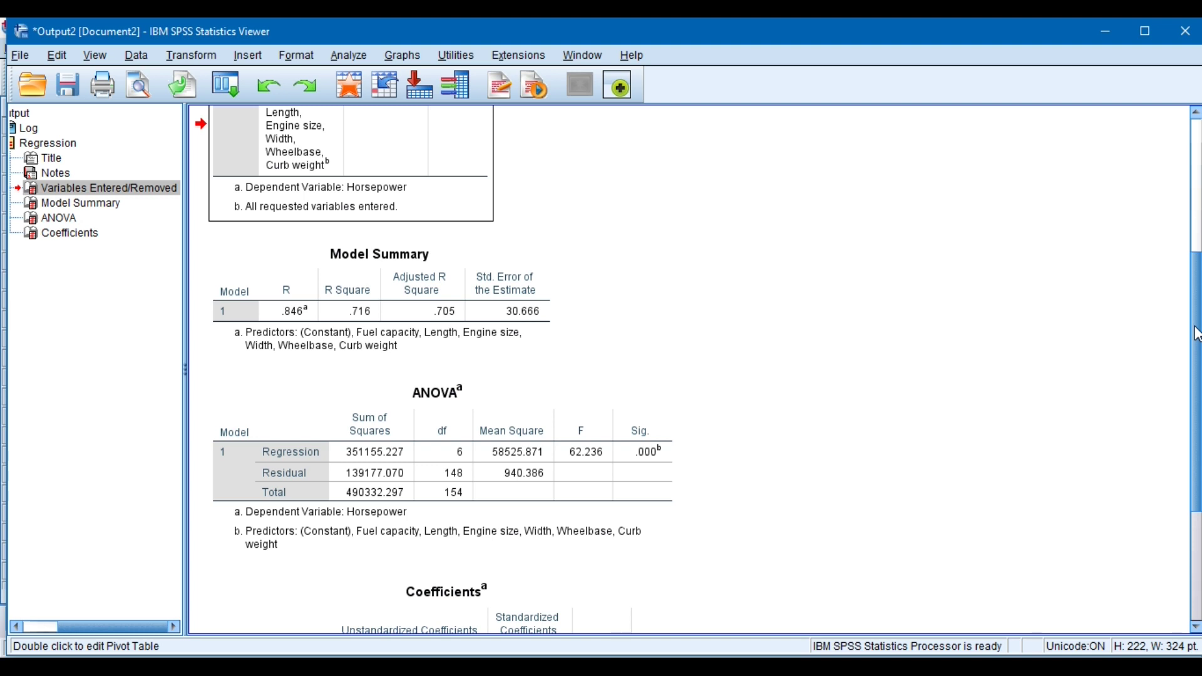
scroll(1196, 334, down, 3)
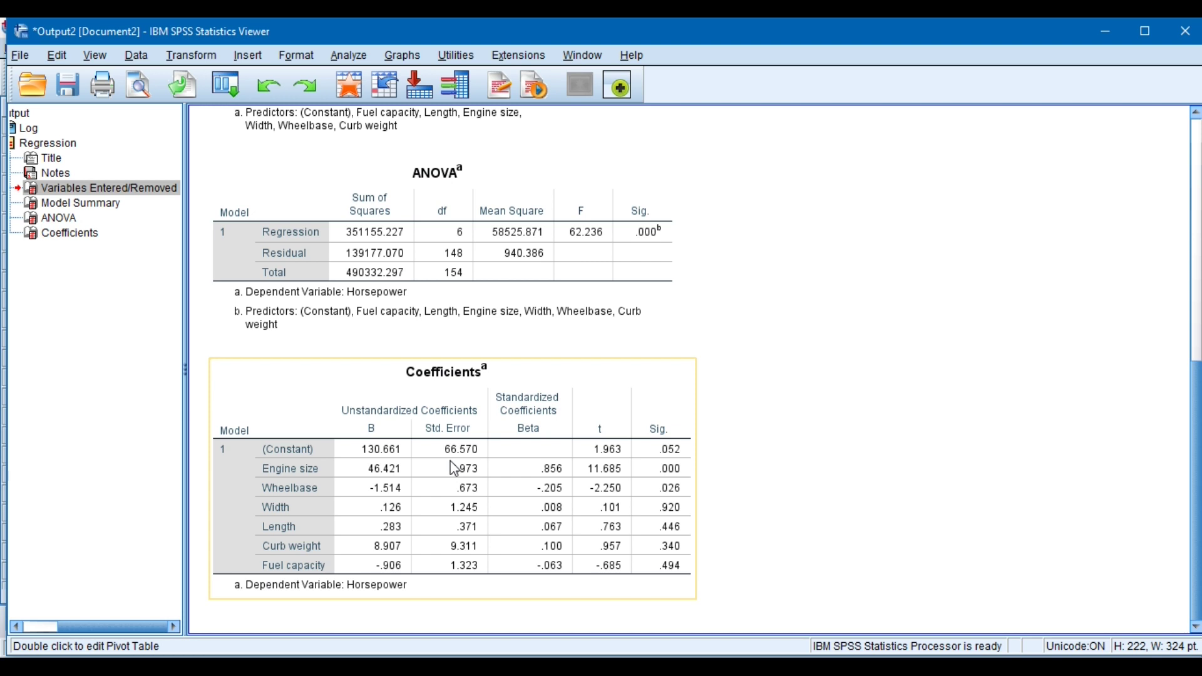
scroll(455, 469, up, 5)
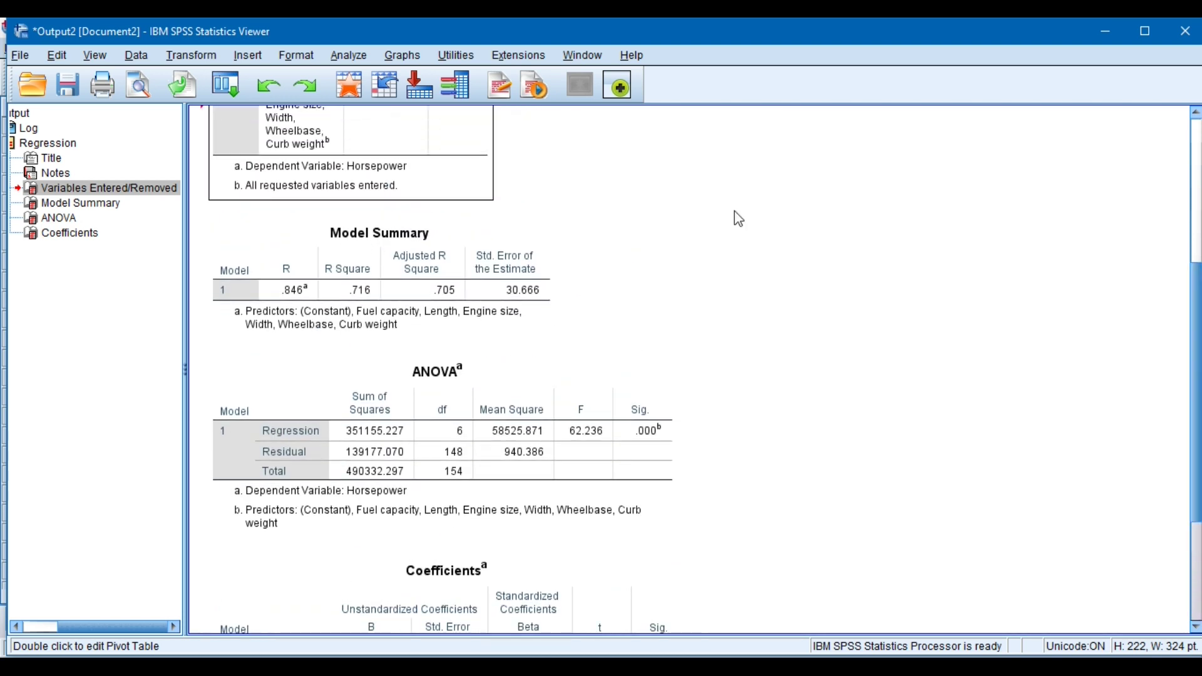
Examine the six-predictor Model Summary and ANOVA tables, and check each predictor's significance in the Coefficients table.
click(374, 337)
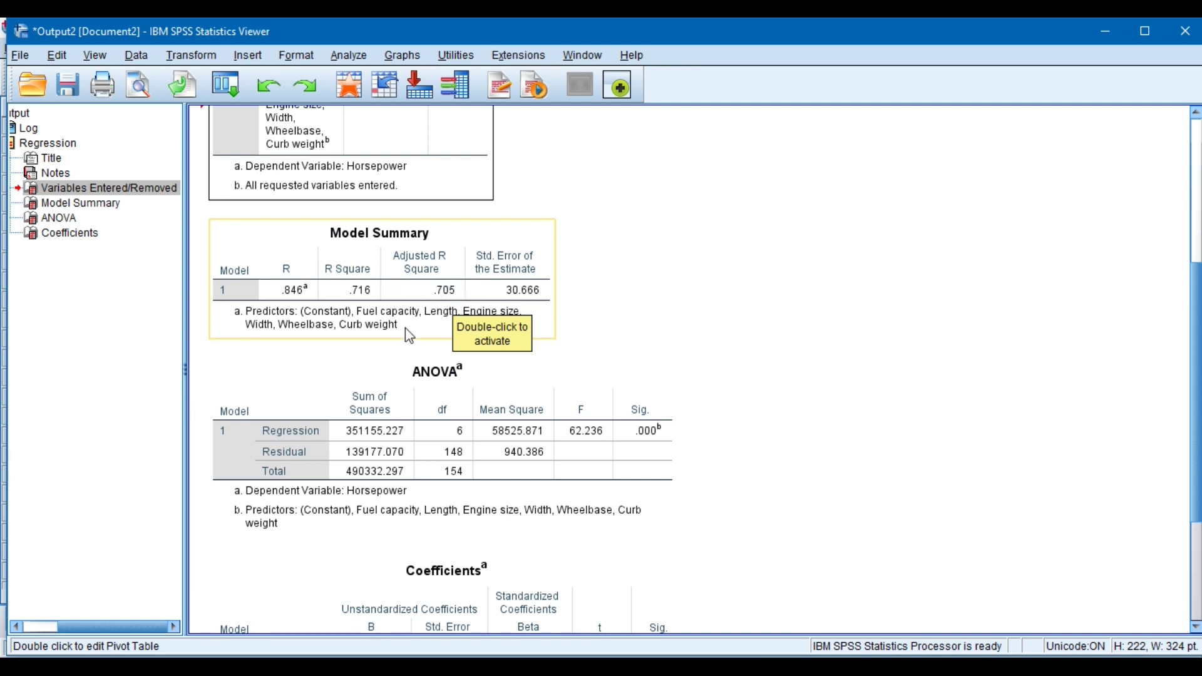
click(426, 433)
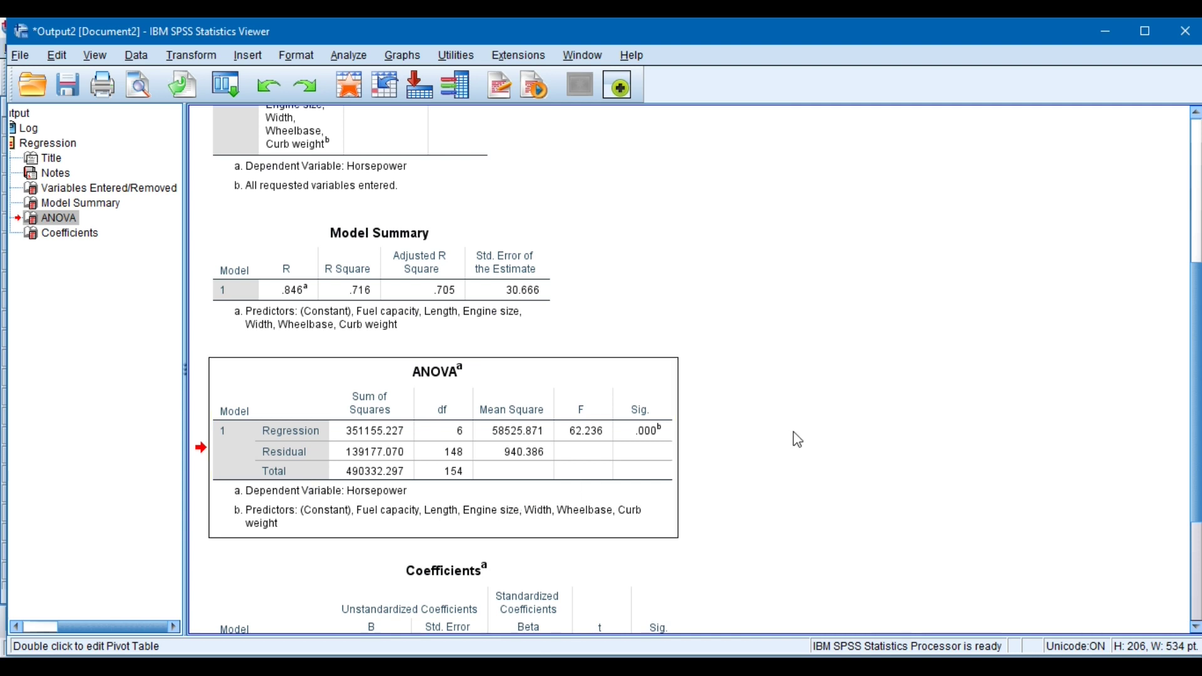
scroll(1196, 356, down, 1)
scroll(1196, 357, down, 5)
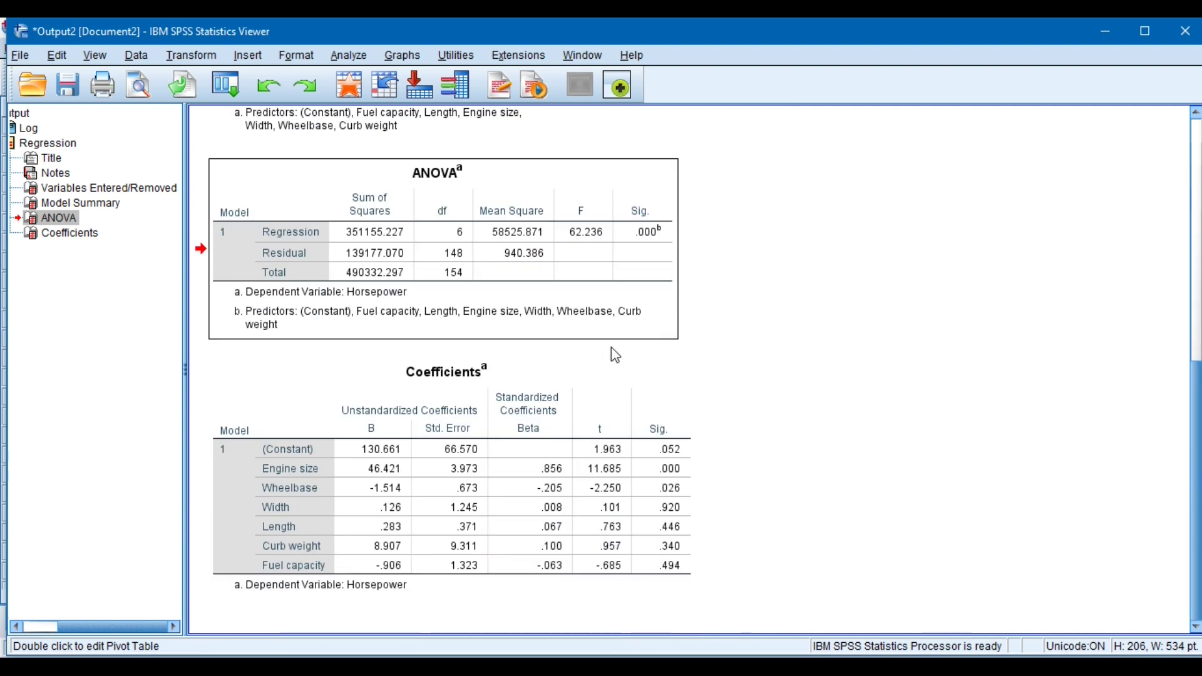
click(496, 526)
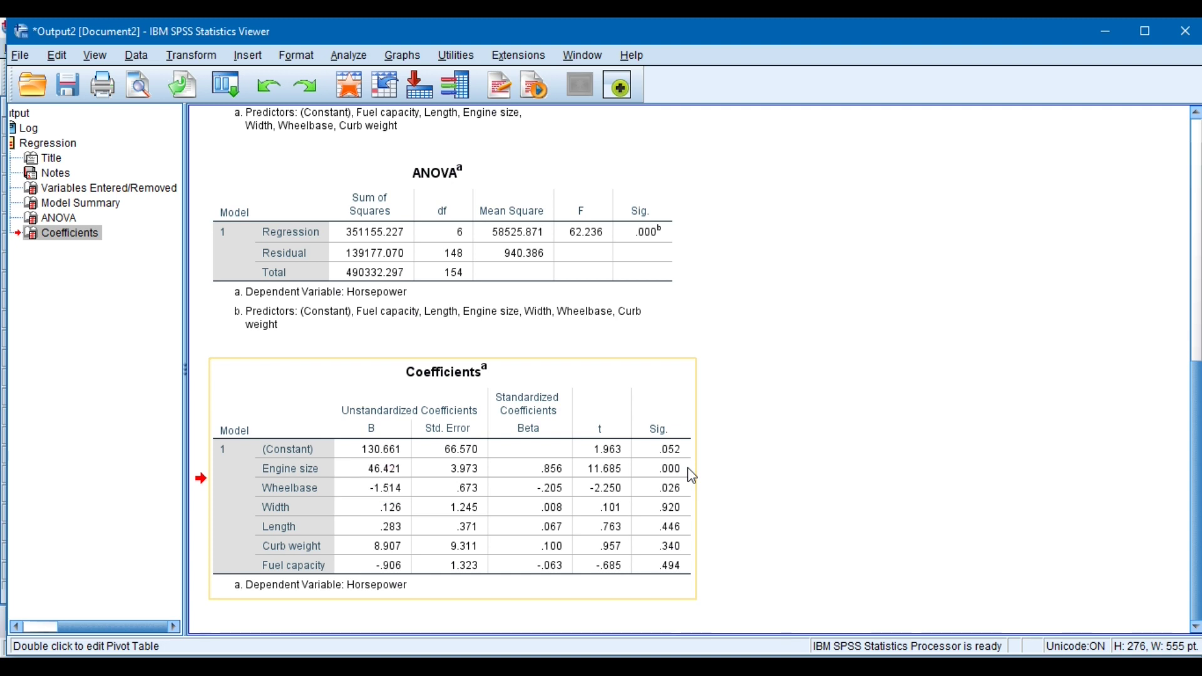
click(808, 502)
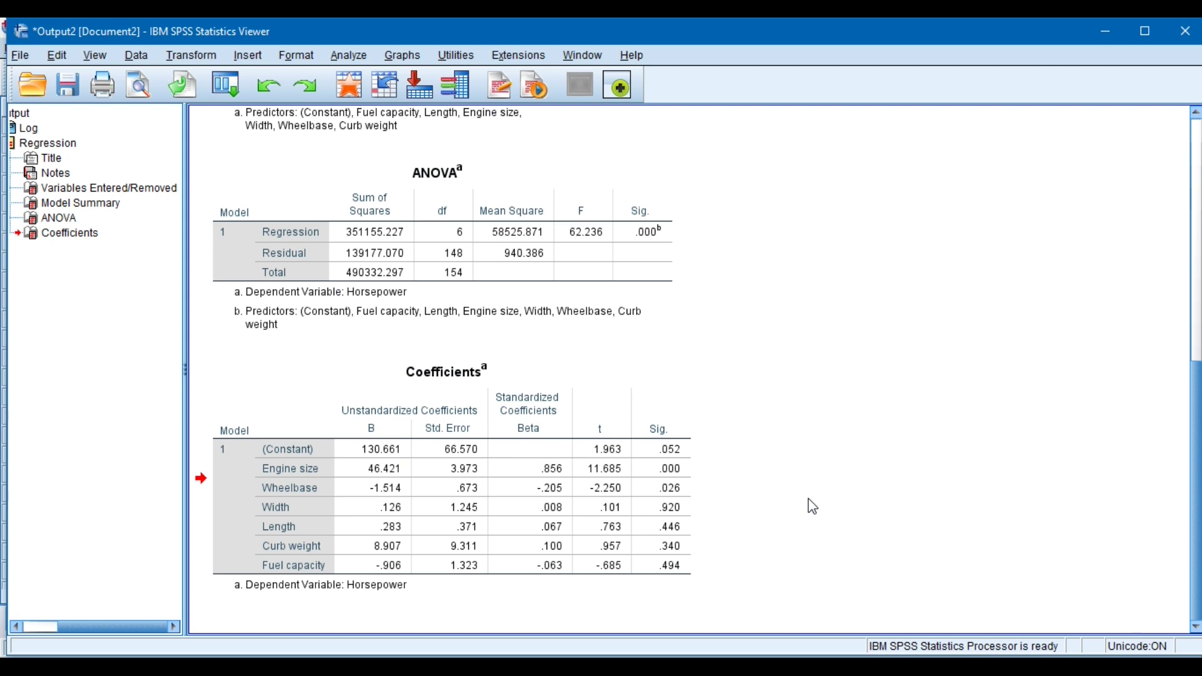
click(501, 443)
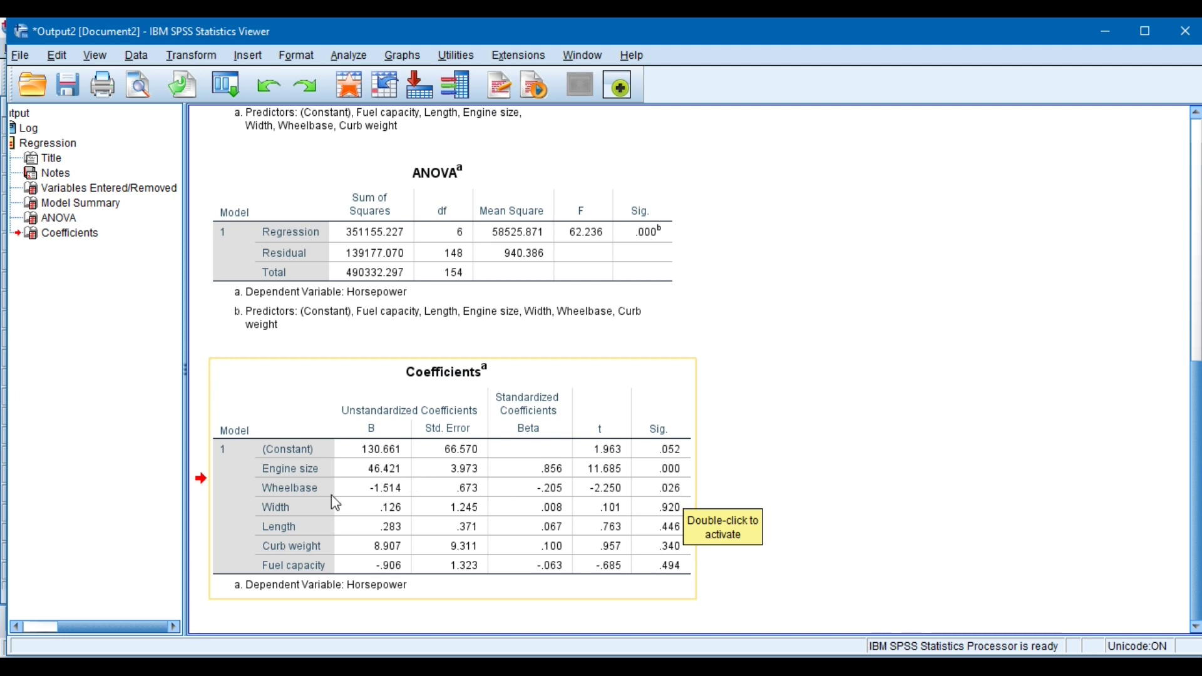
click(314, 507)
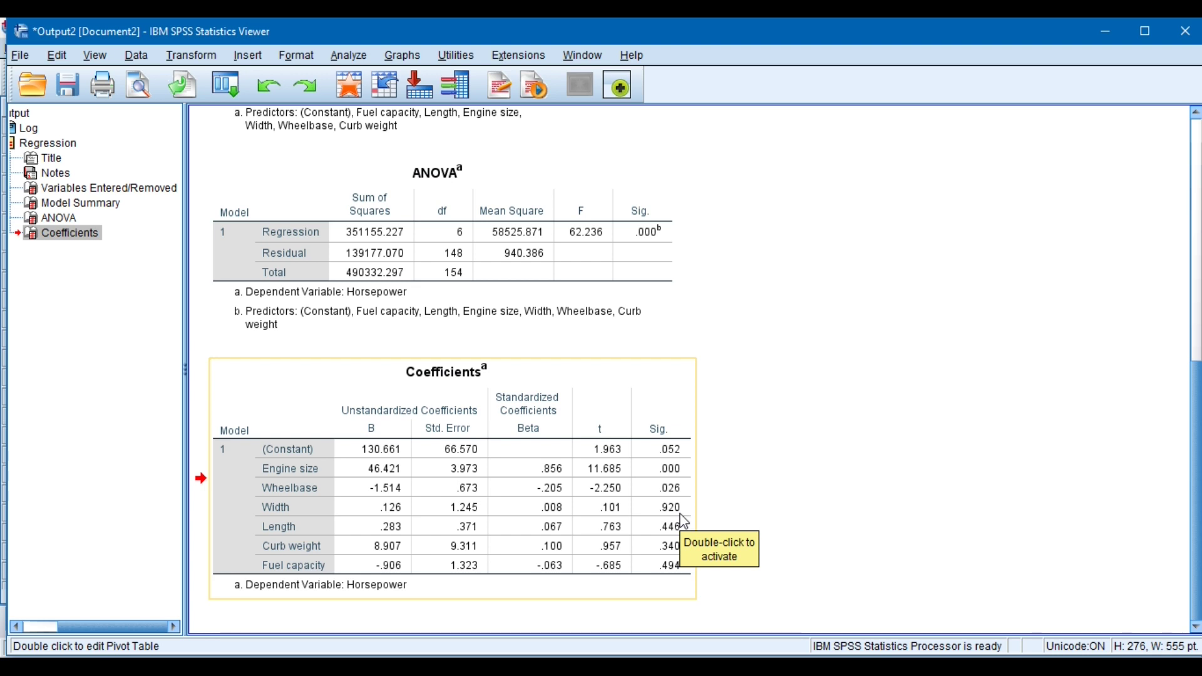
click(300, 512)
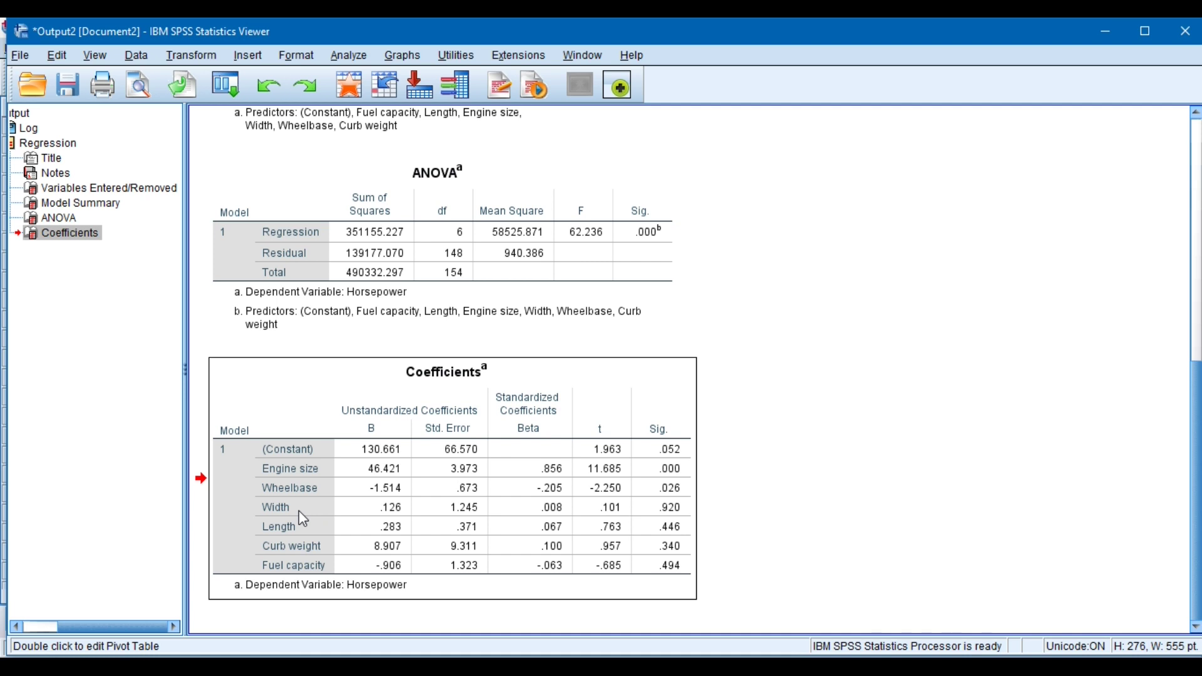
click(298, 510)
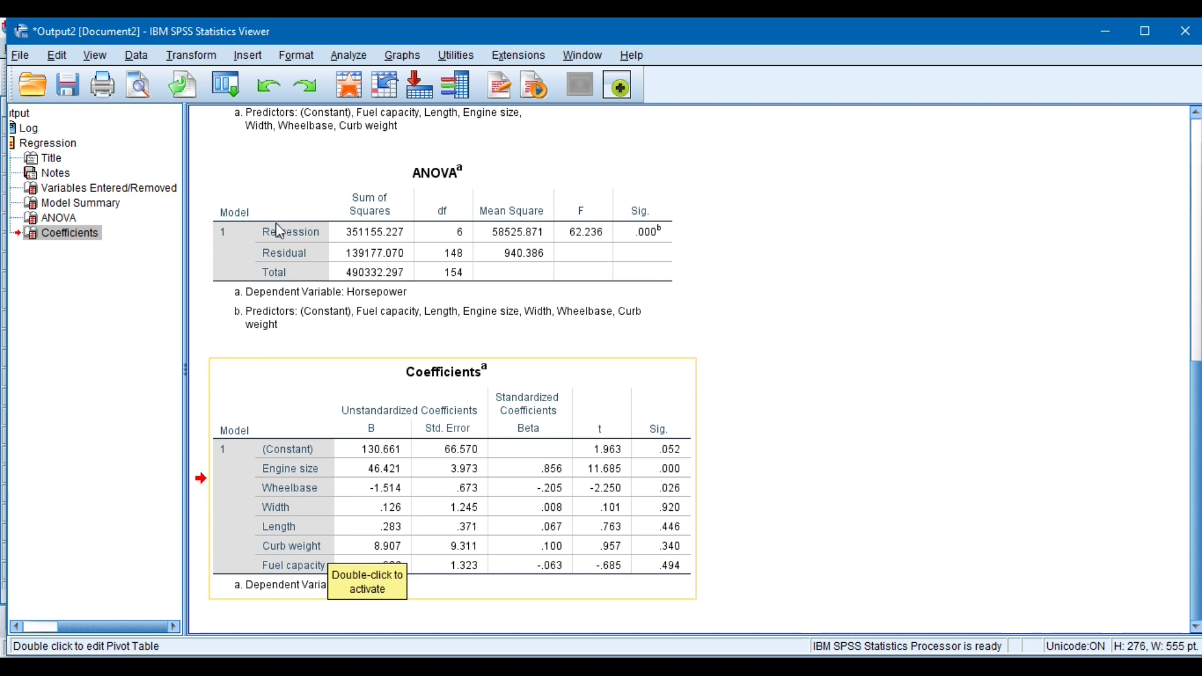
Rerun the regression without Width, Length, Curb weight and Fuel capacity, and review its Model Summary and Coefficients tables.
click(226, 85)
click(234, 119)
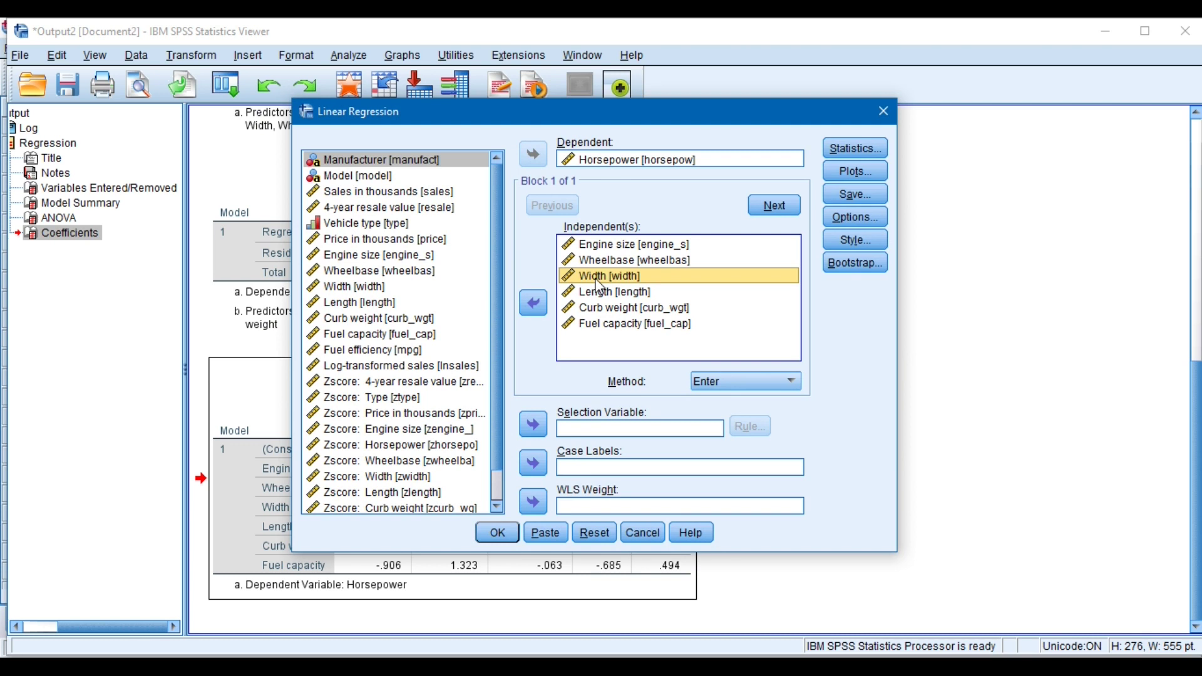
shift+click(612, 325)
click(536, 304)
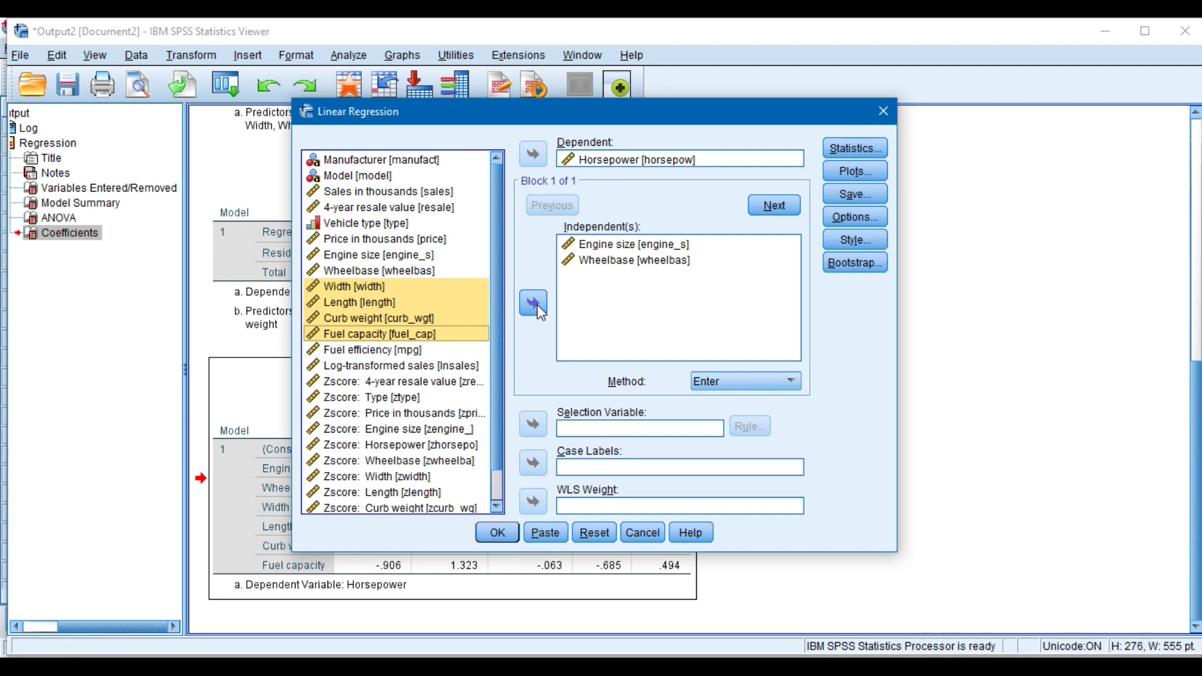
click(499, 534)
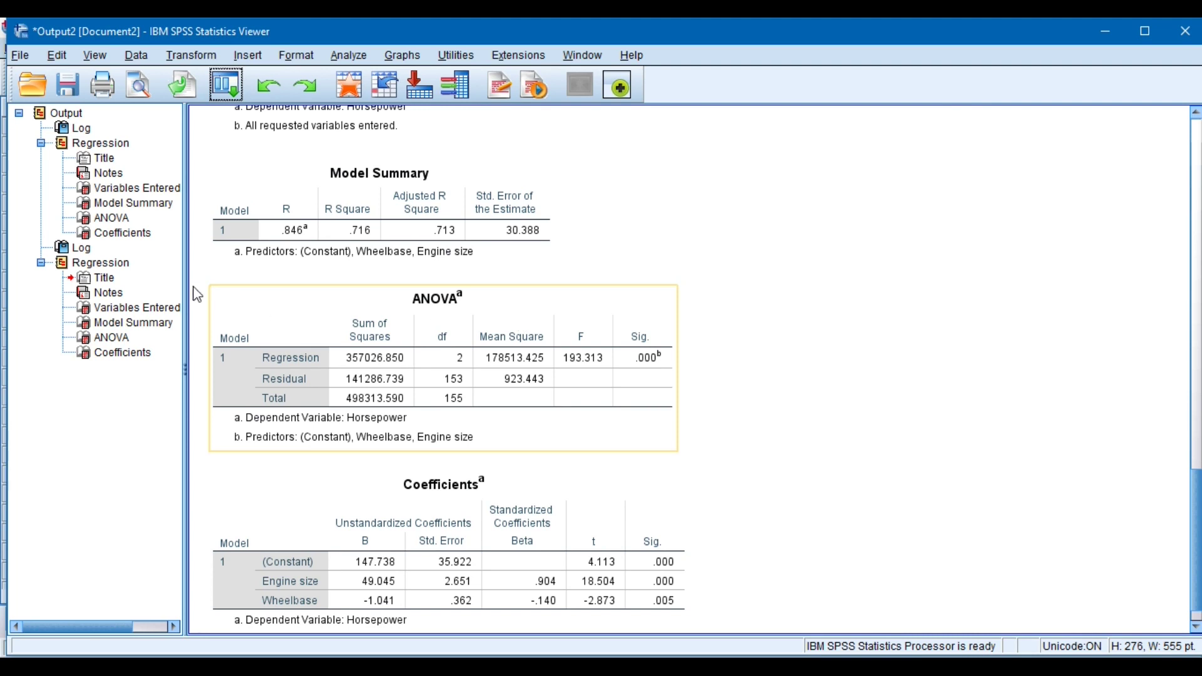
click(119, 267)
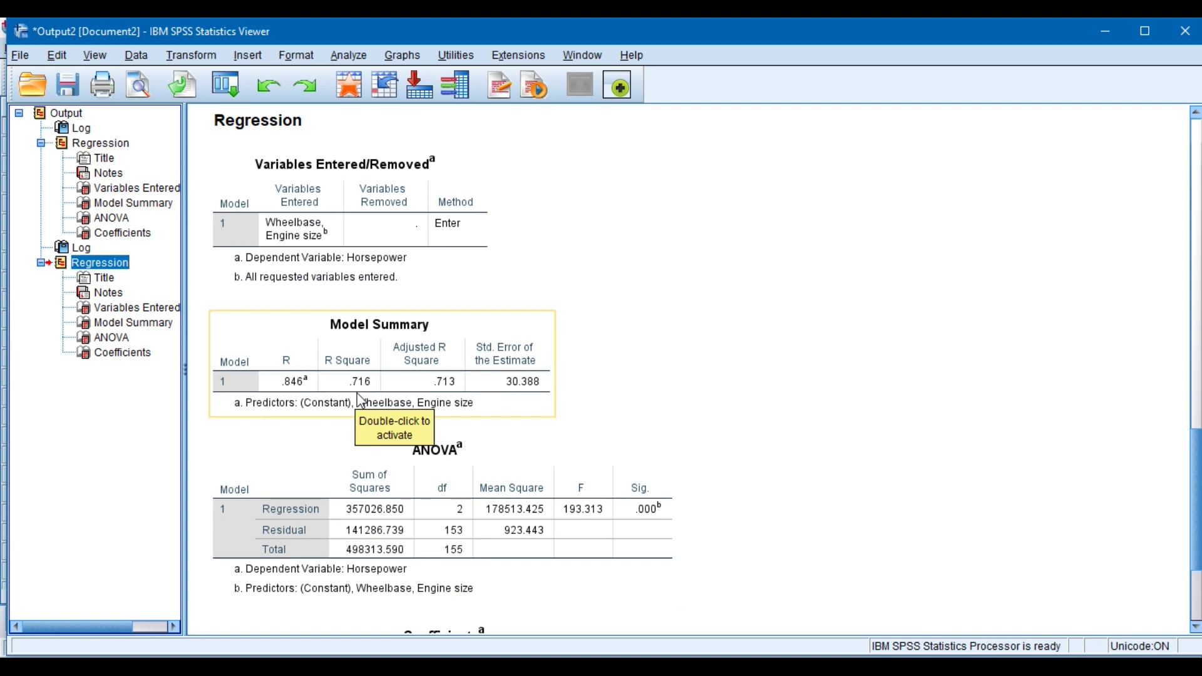
drag(1197, 514, 1188, 585)
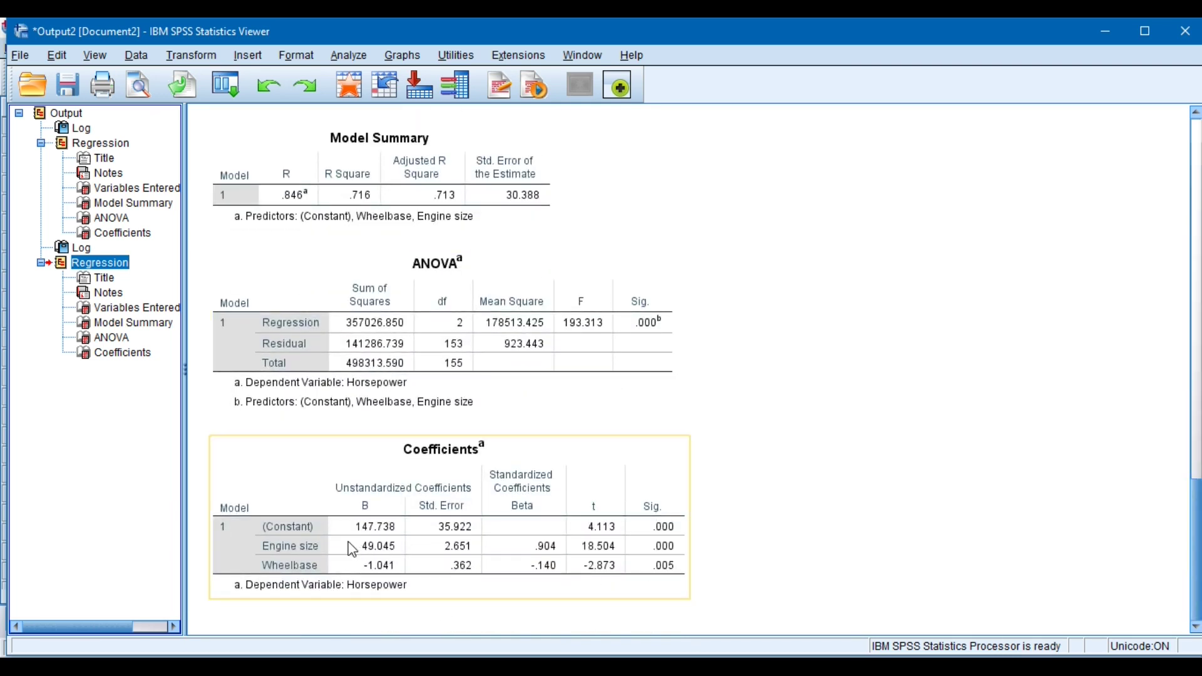
click(440, 563)
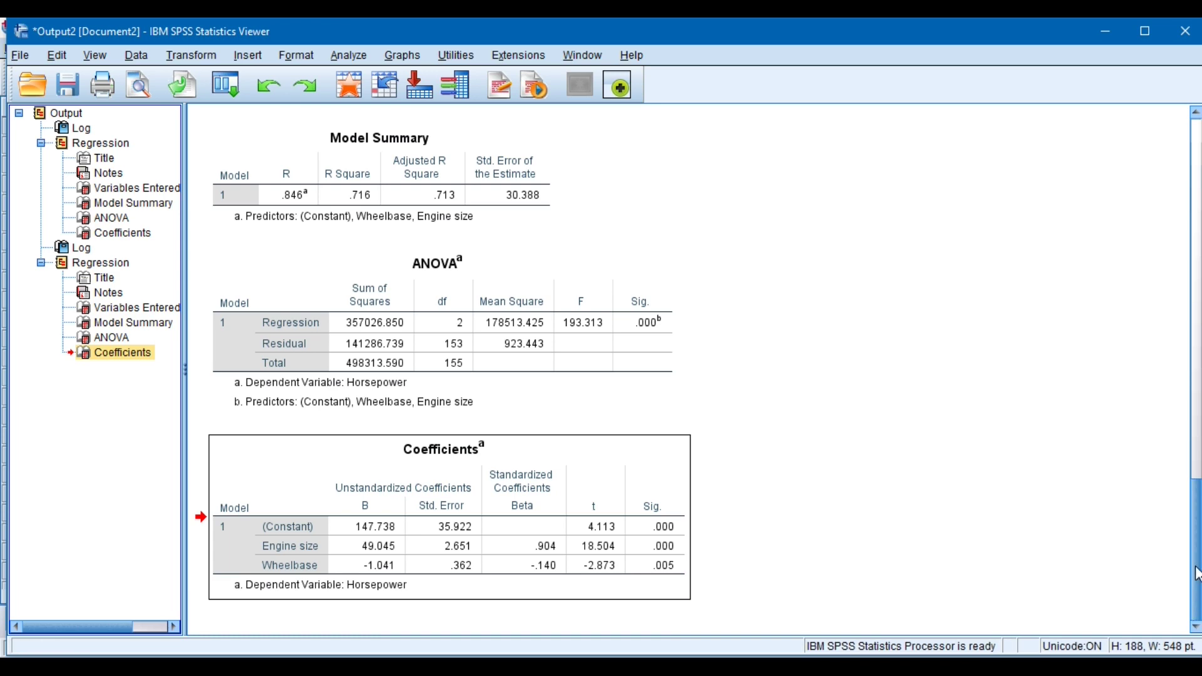
drag(1192, 569, 1177, 432)
click(1197, 595)
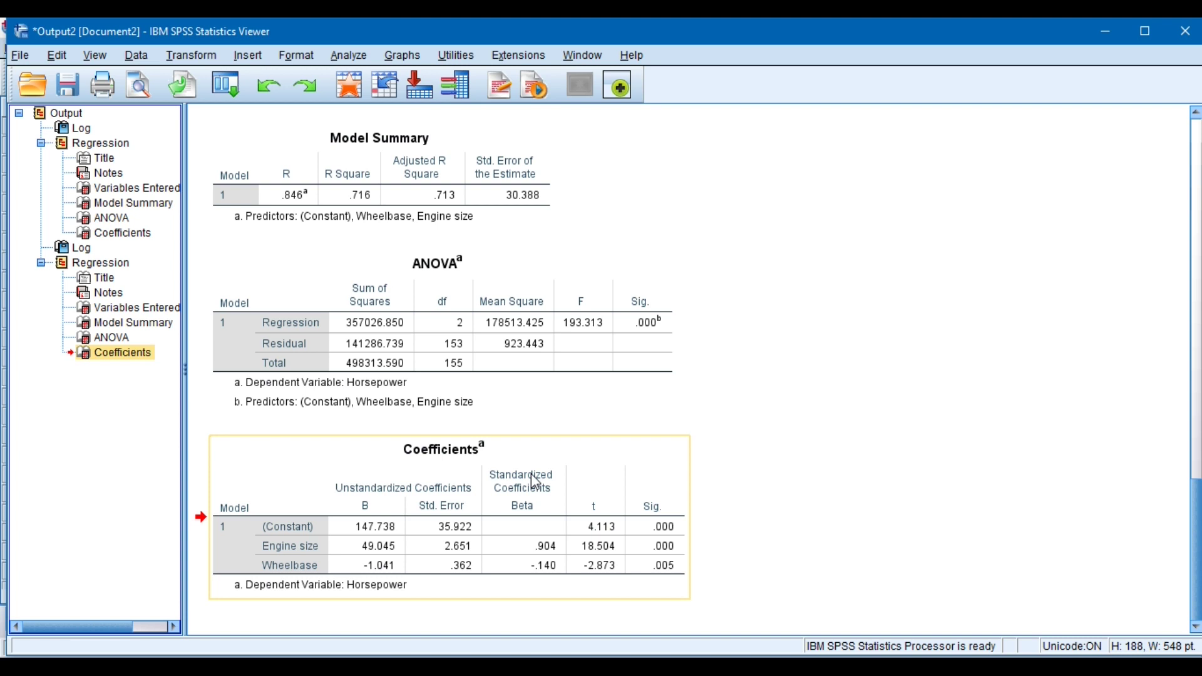
Remove Wheelbase from the independent variables, run the regression on Engine size alone, and check the Model Summary's R Square.
click(236, 140)
click(225, 84)
click(245, 116)
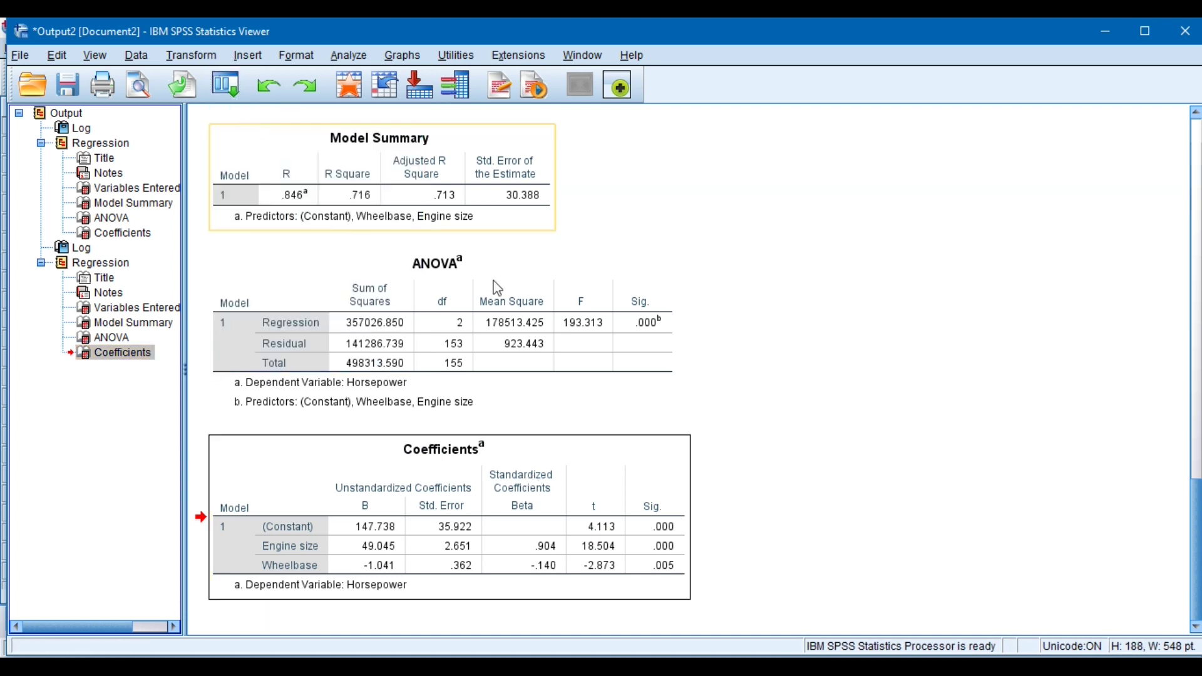
double_click(615, 262)
click(496, 533)
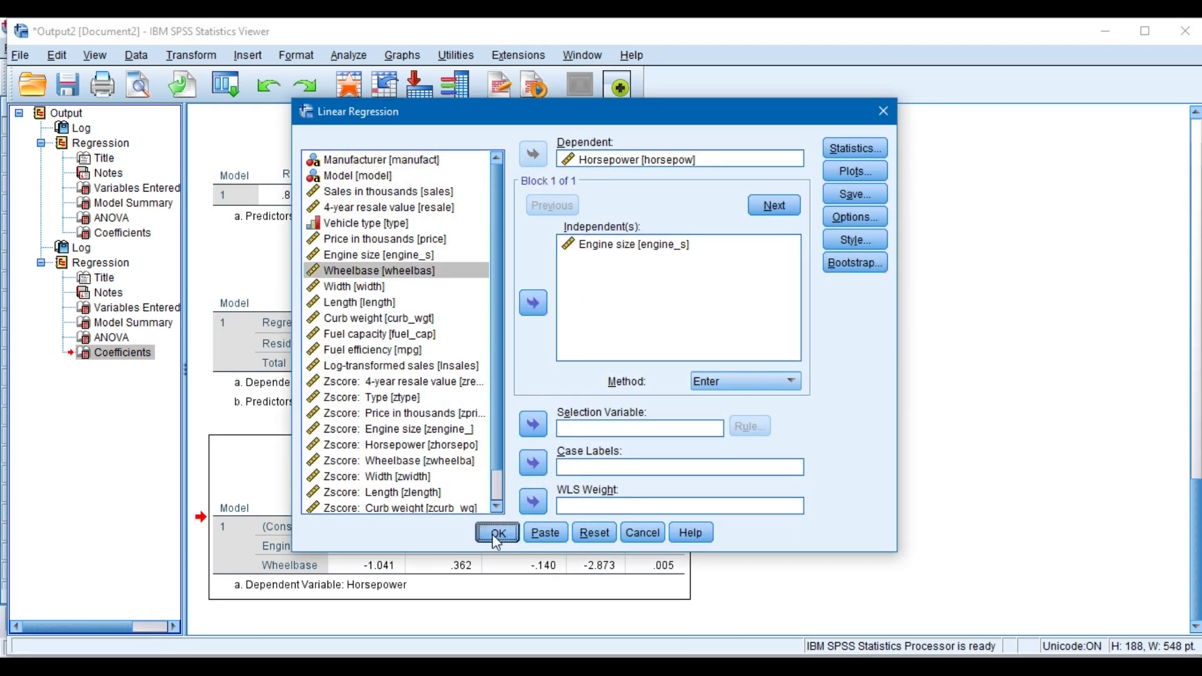
scroll(1199, 588, down, 3)
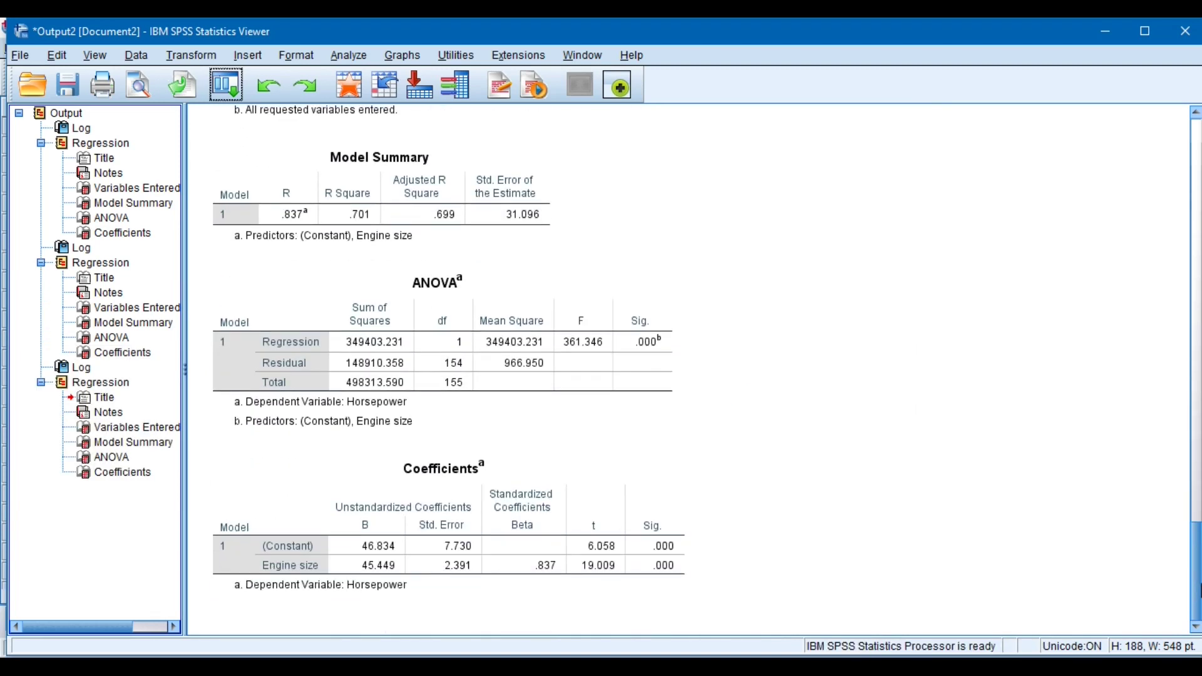
click(395, 233)
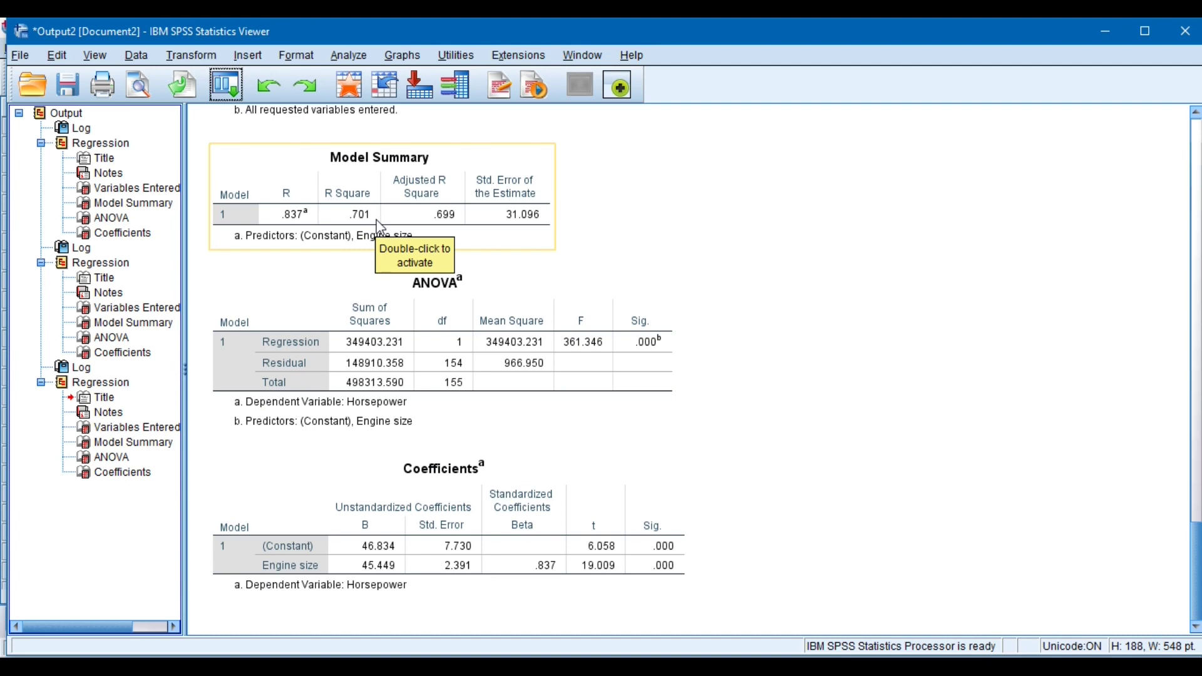
Replace Engine size with Wheelbase as the only independent variable and run the Horsepower regression.
click(226, 85)
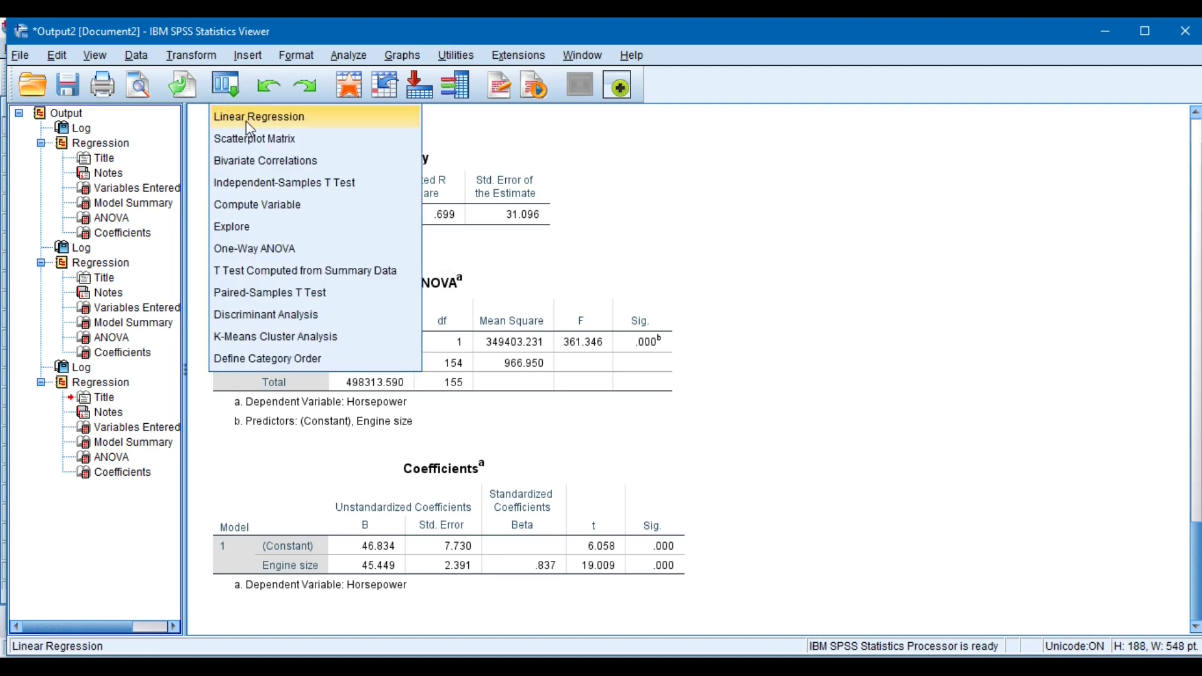
click(248, 119)
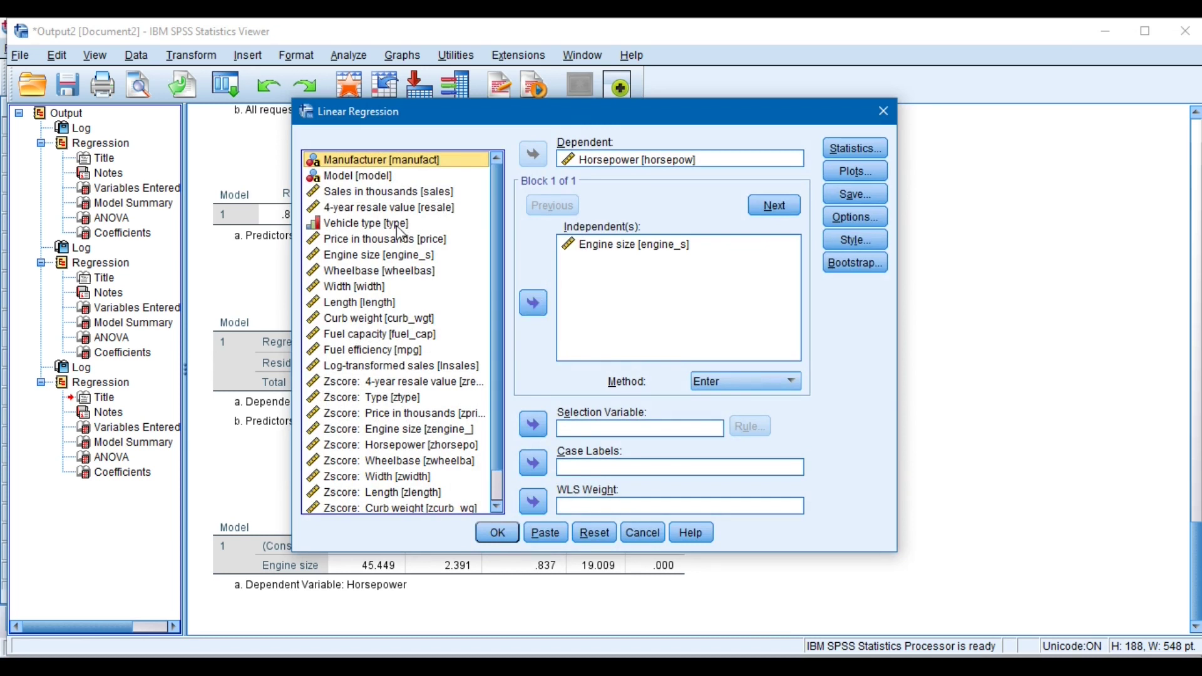
click(398, 273)
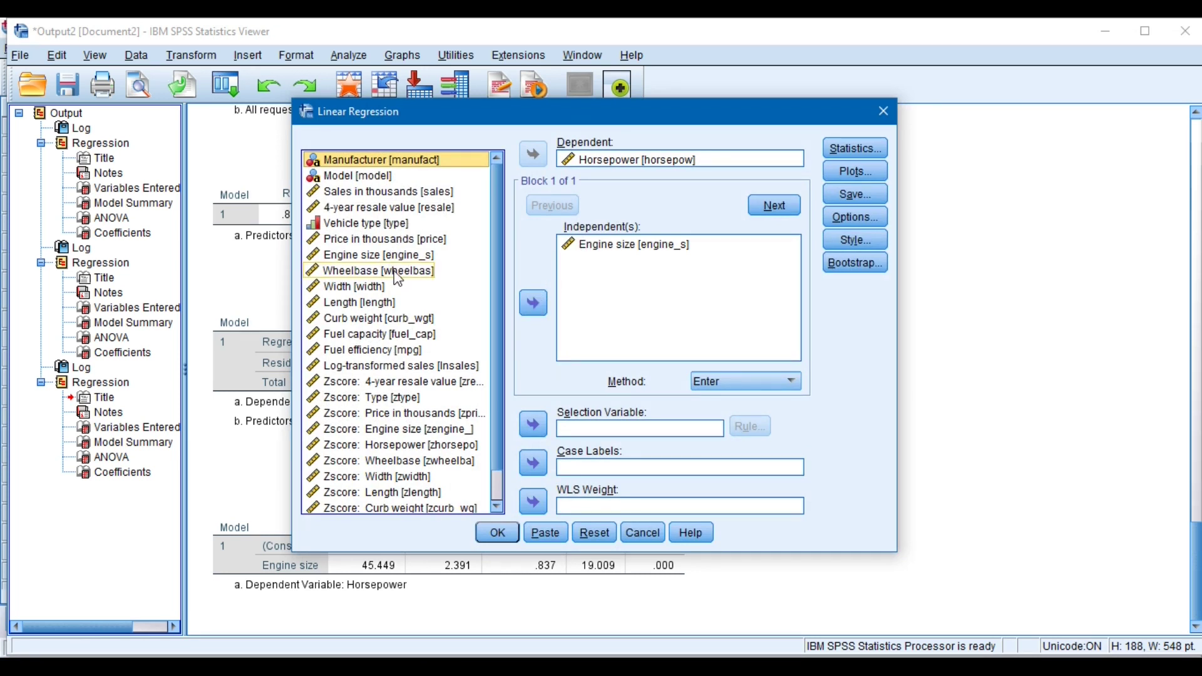
click(398, 276)
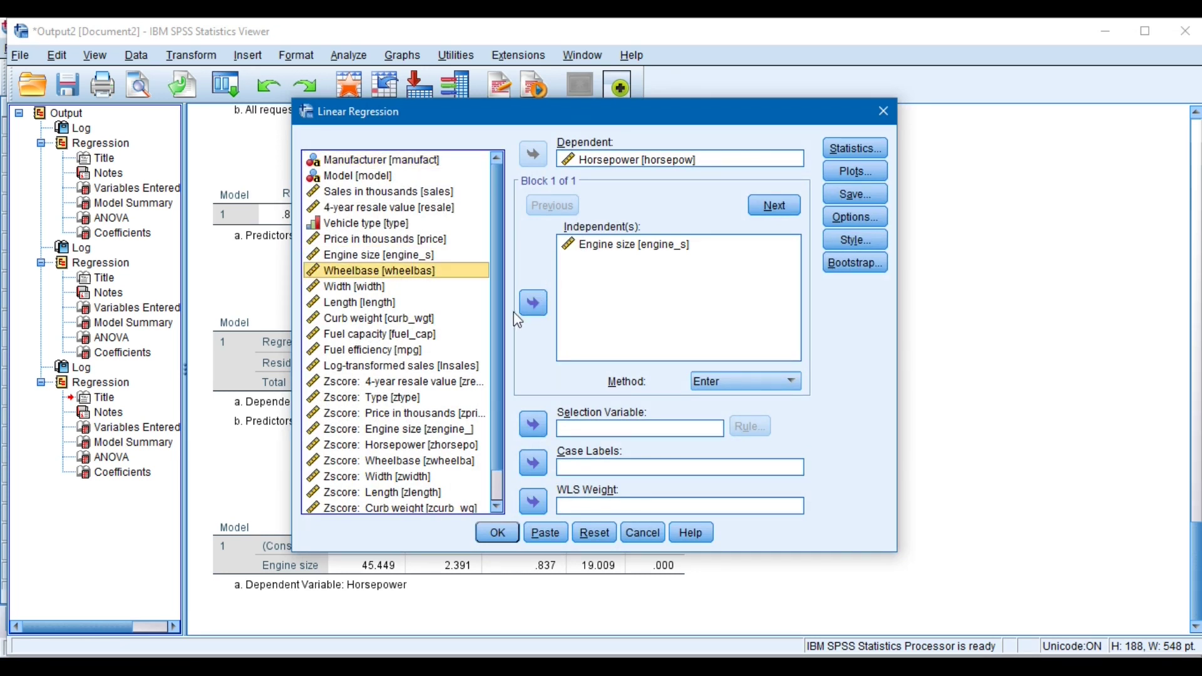
click(533, 303)
click(620, 246)
click(536, 304)
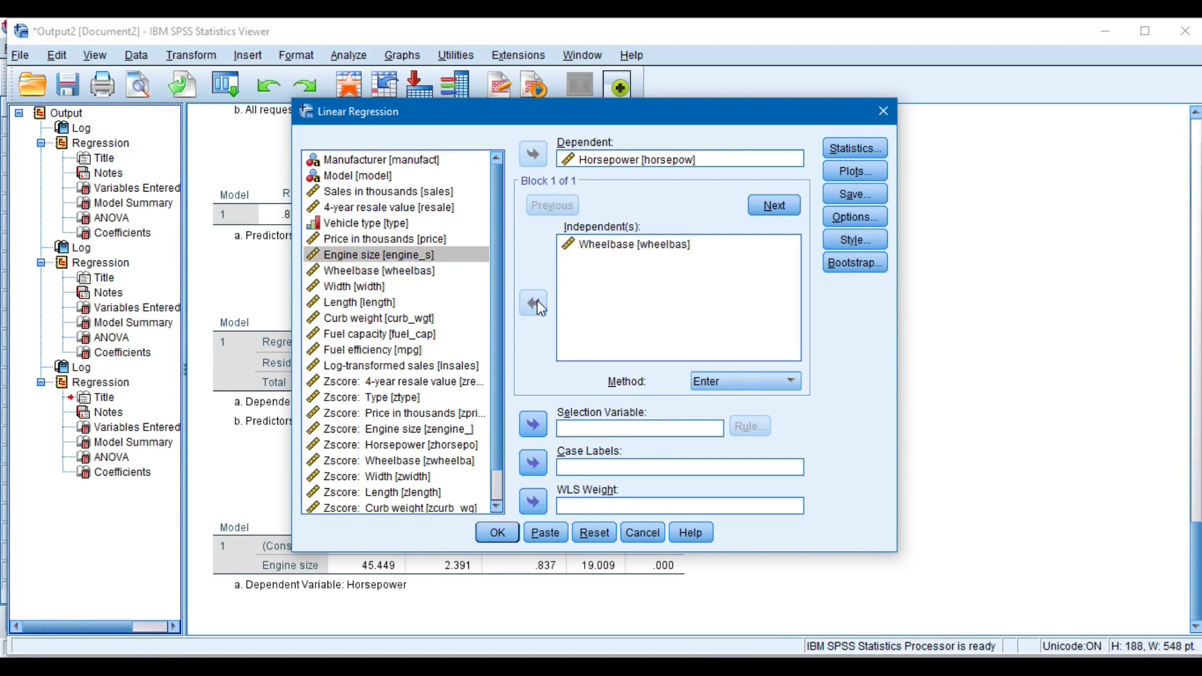
click(498, 533)
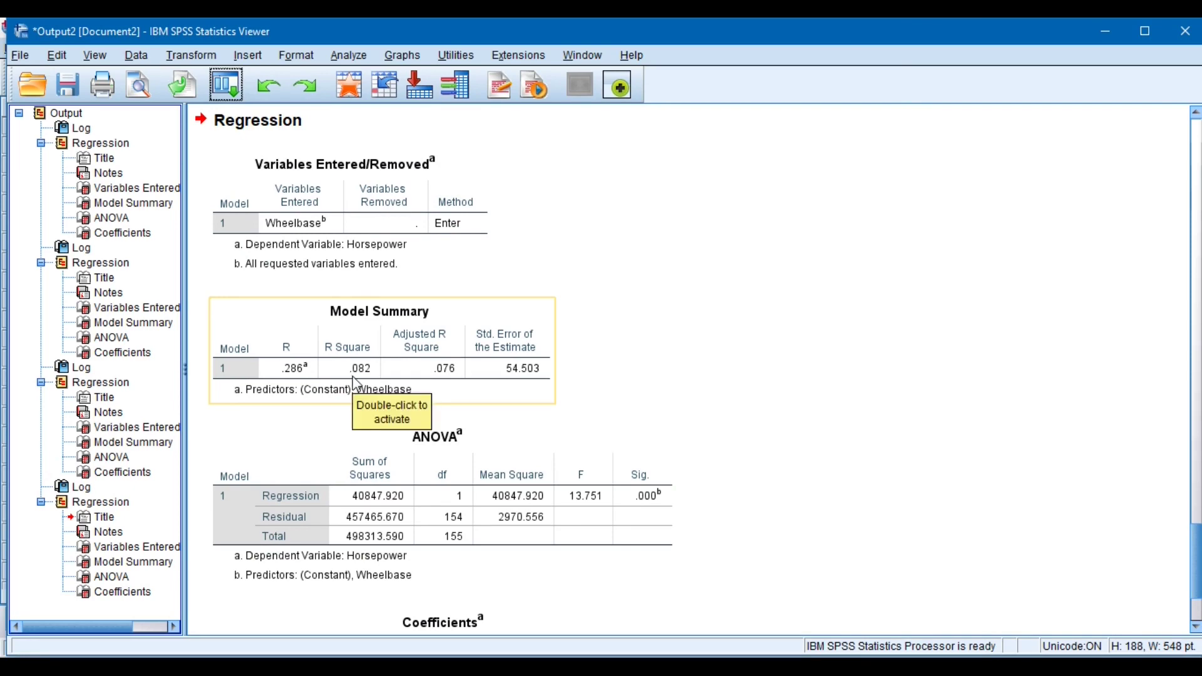
Rerun the Horsepower regression with Engine size added ahead of Wheelbase as independent variables, and select the resulting Coefficients table.
click(225, 84)
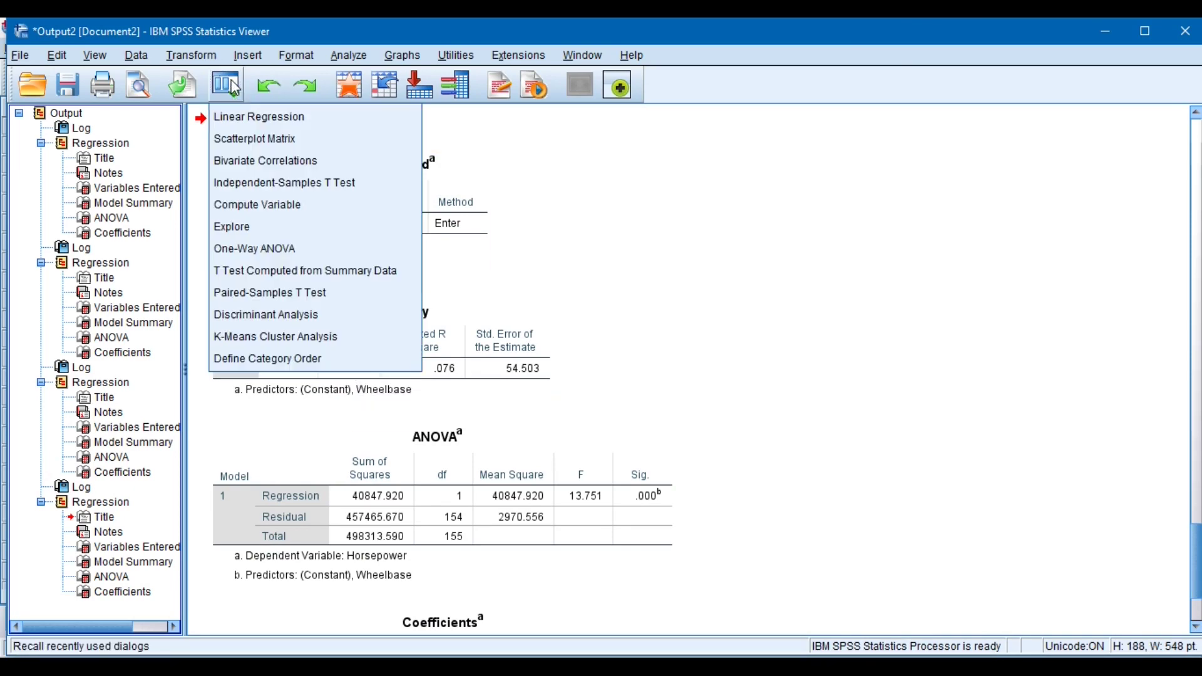
click(252, 117)
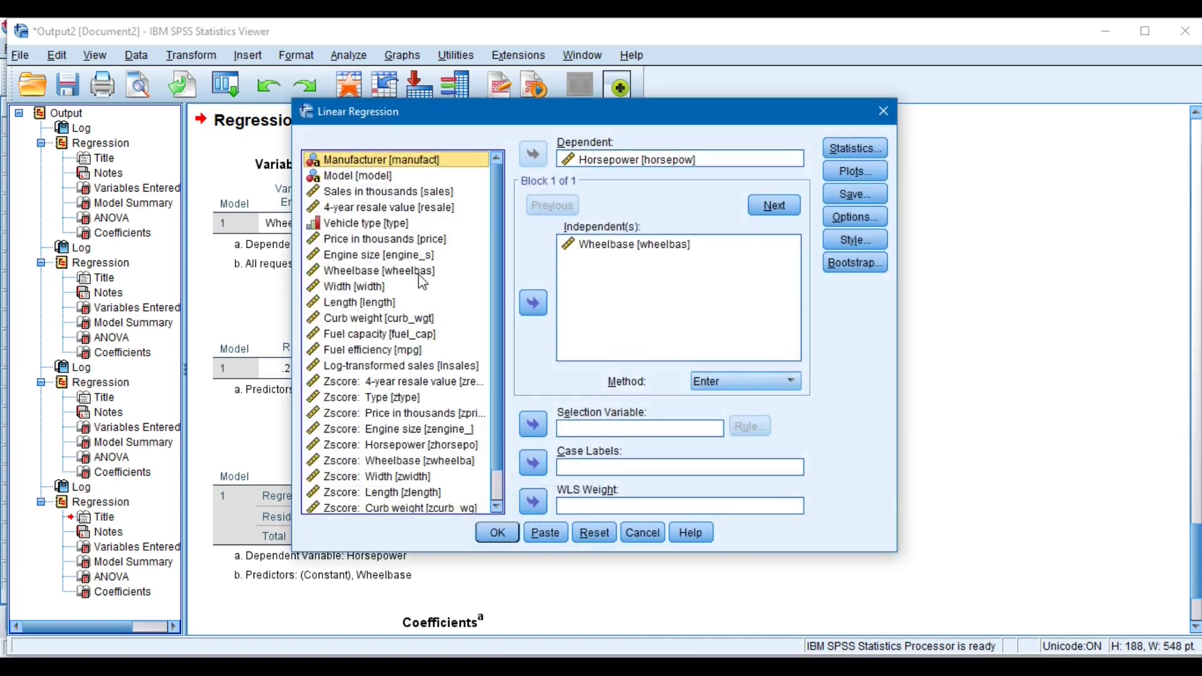
click(413, 257)
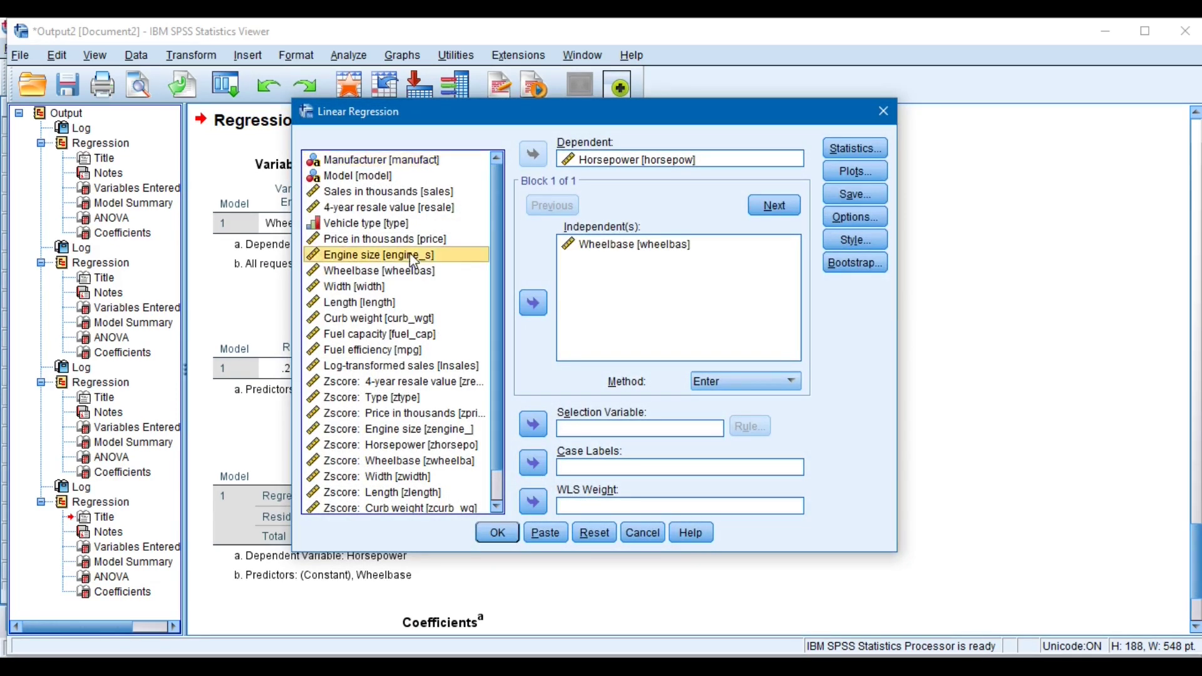
click(533, 303)
mouse_move(623, 262)
mouse_down()
mouse_move(620, 207)
mouse_move(621, 248)
mouse_up()
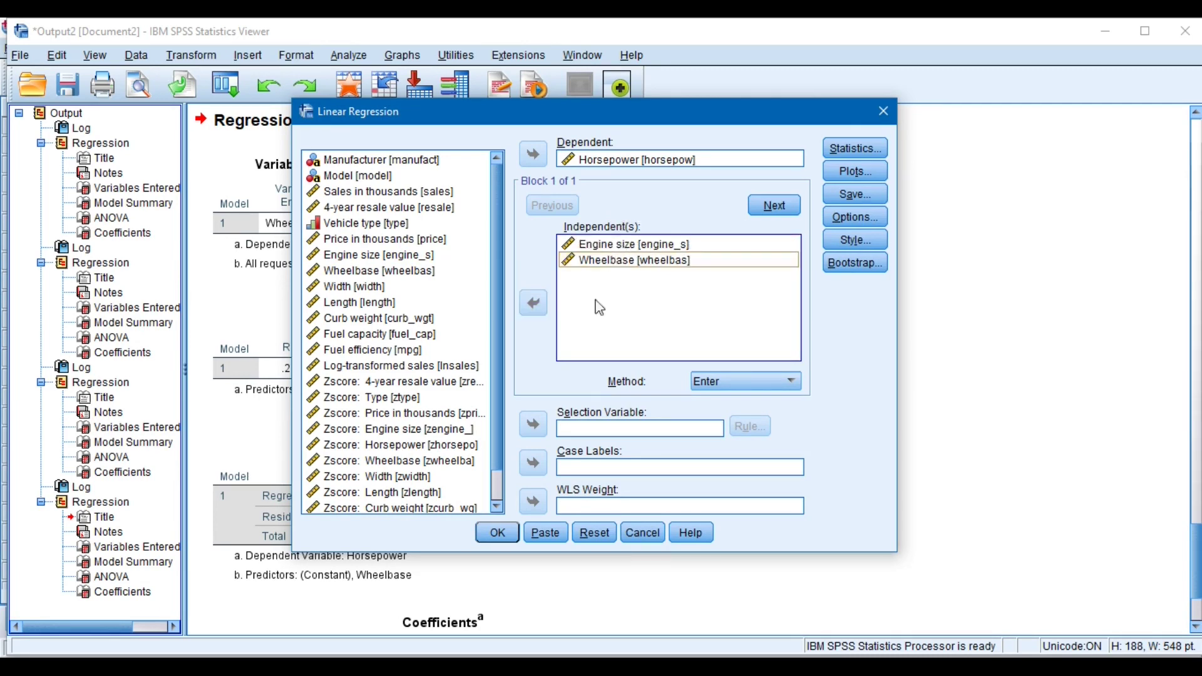
click(498, 533)
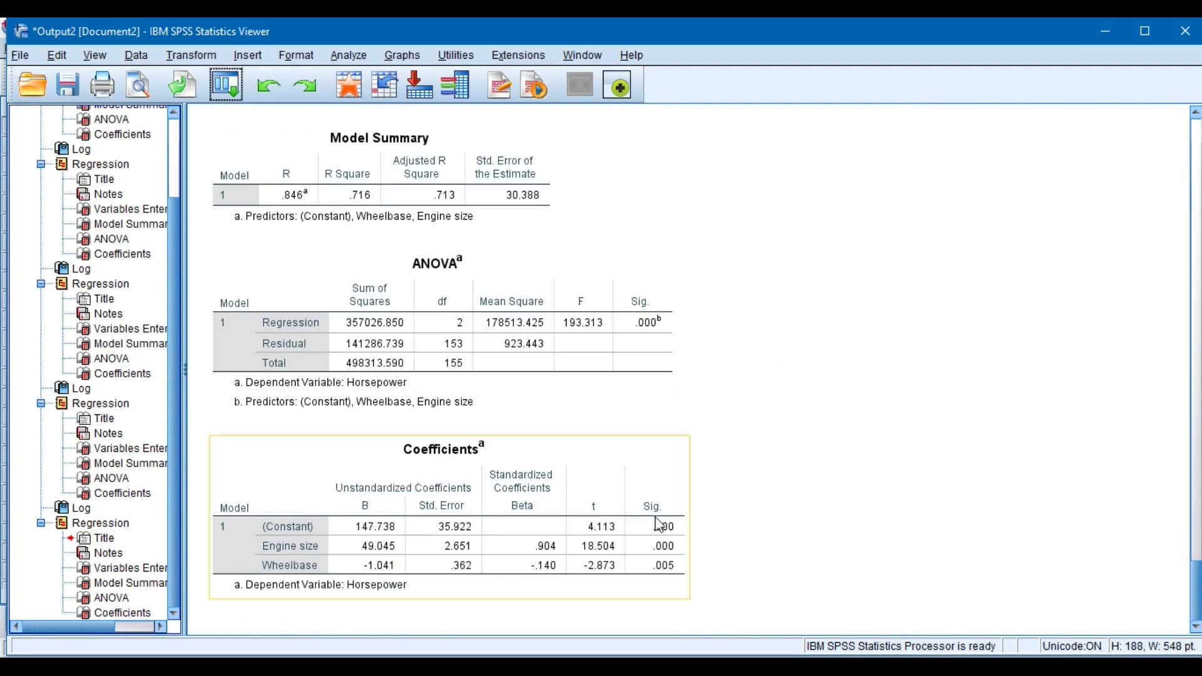
click(379, 364)
click(402, 539)
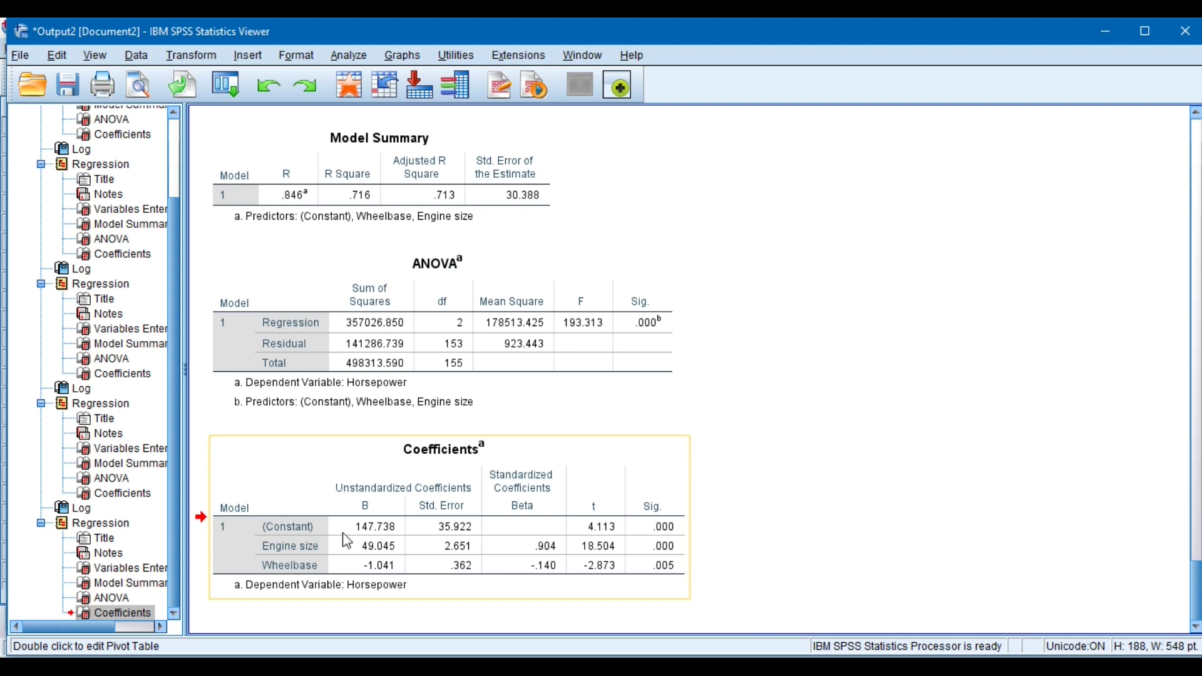
Switch to Document1 in Word and place its window so the SPSS Coefficients table stays readable beneath it.
click(635, 668)
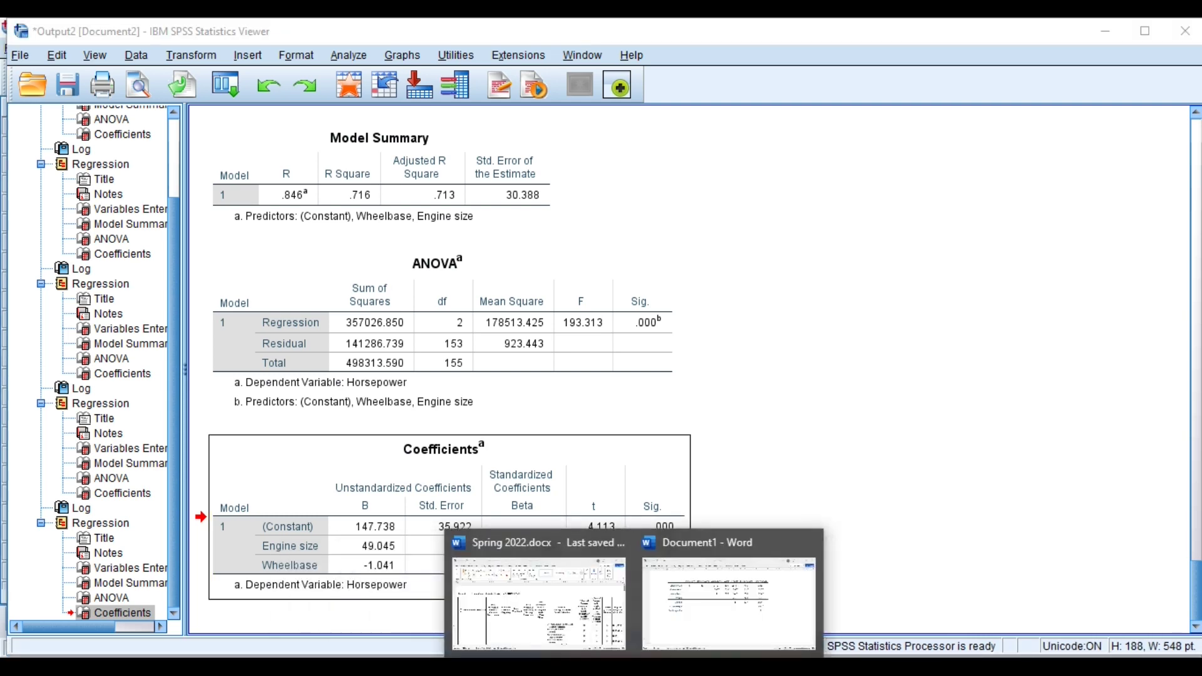
click(711, 599)
double_click(807, 17)
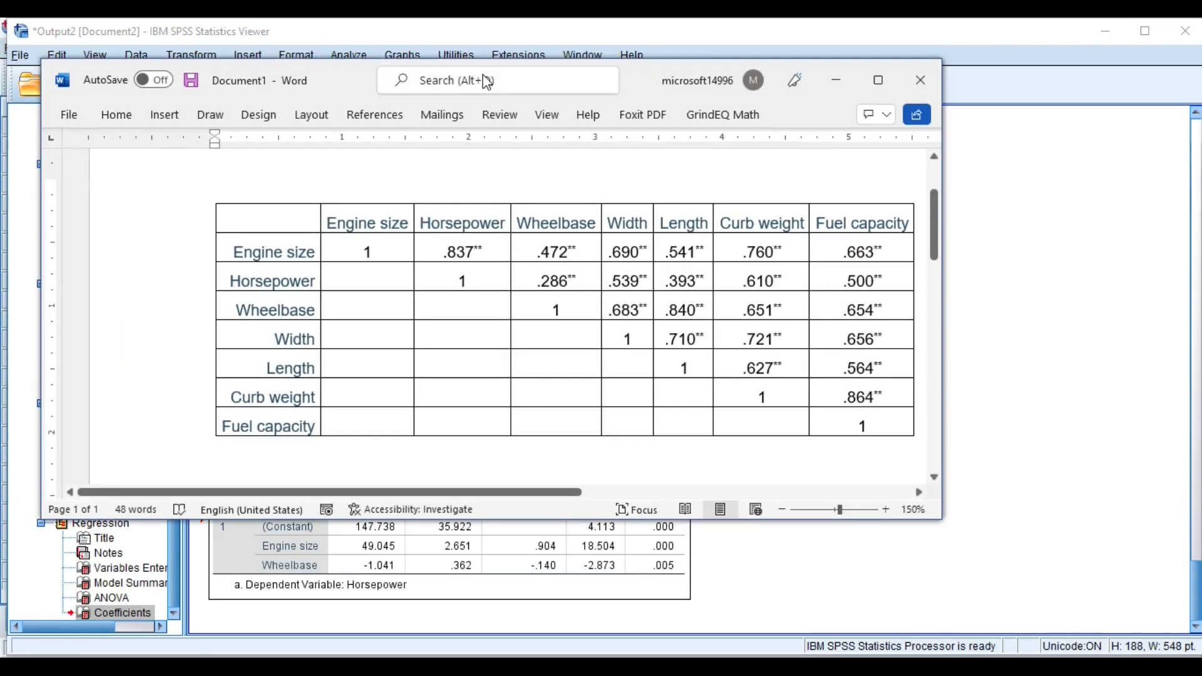
drag(361, 80, 521, 55)
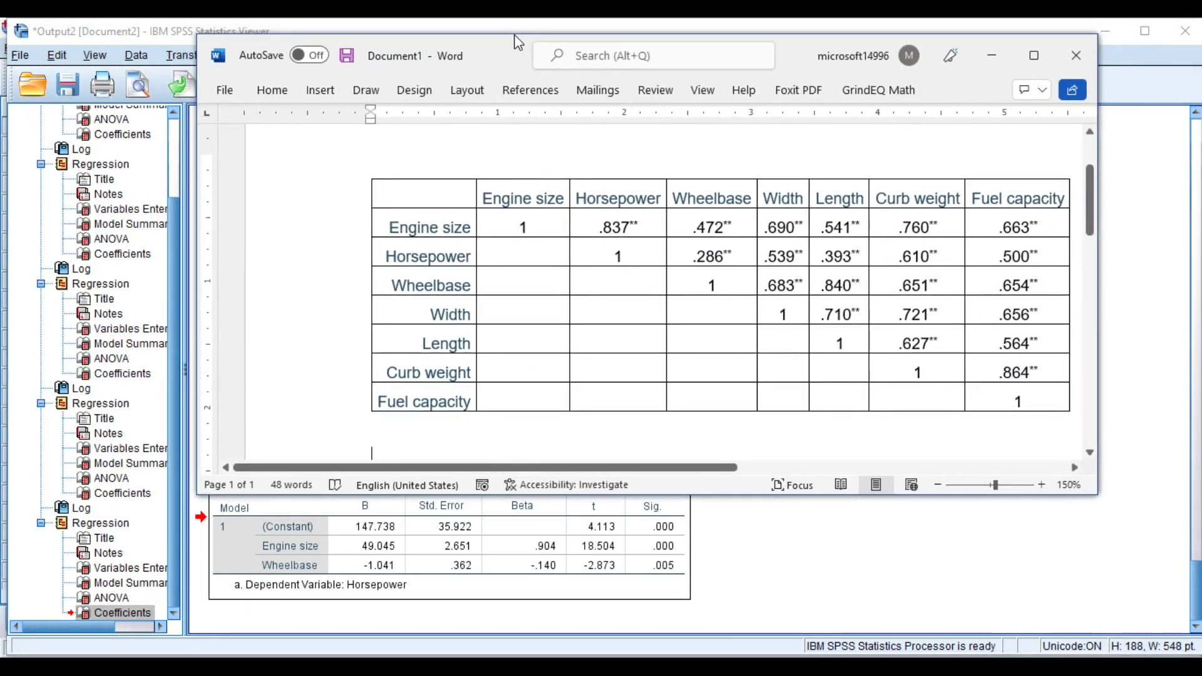
drag(491, 72, 604, 64)
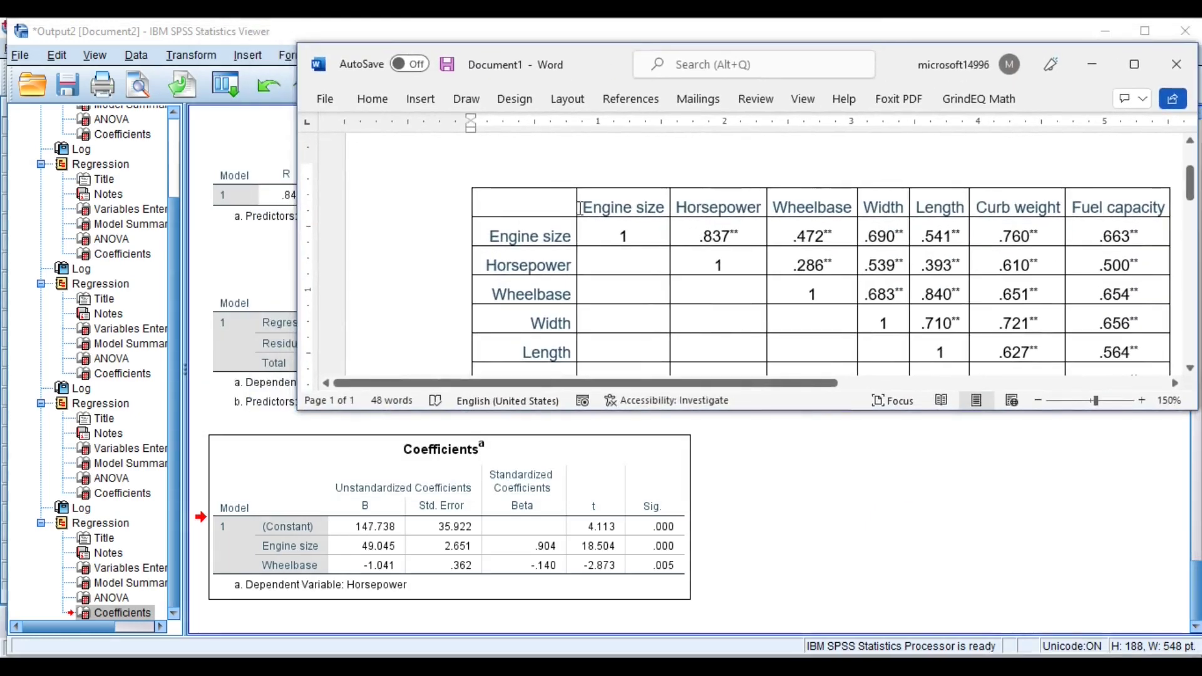
Insert an equation below the correlation table and begin it with "Horsepower = 147.738".
click(547, 216)
key(ctrl+End)
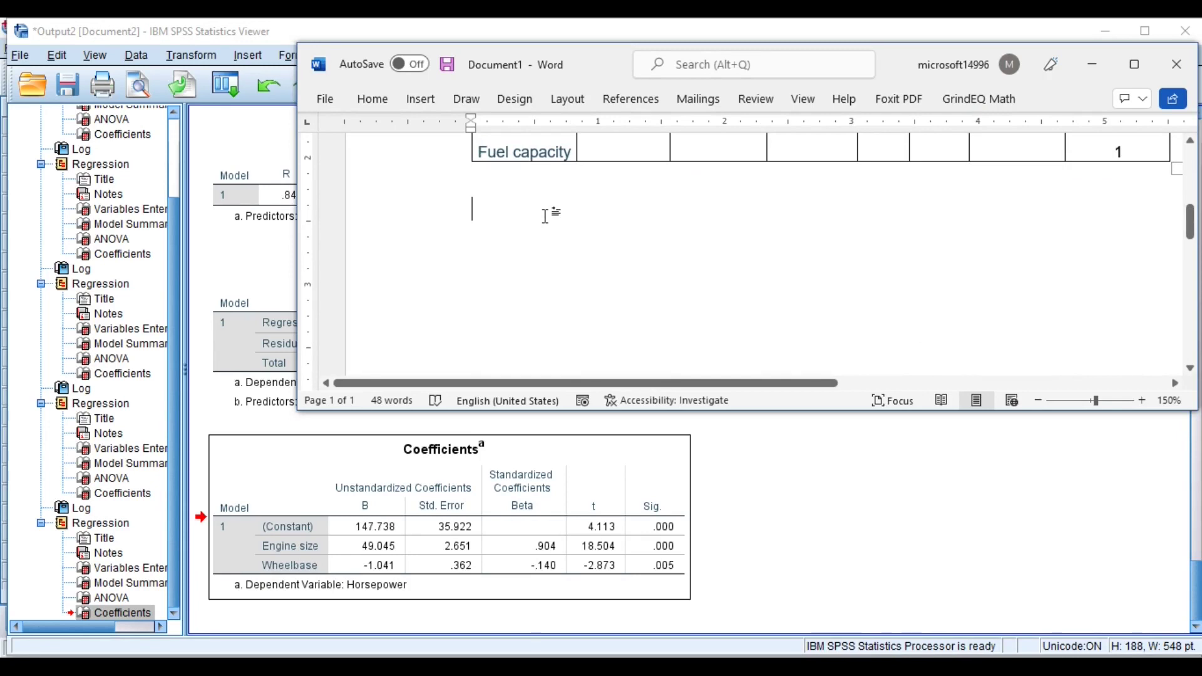
key(alt+n)
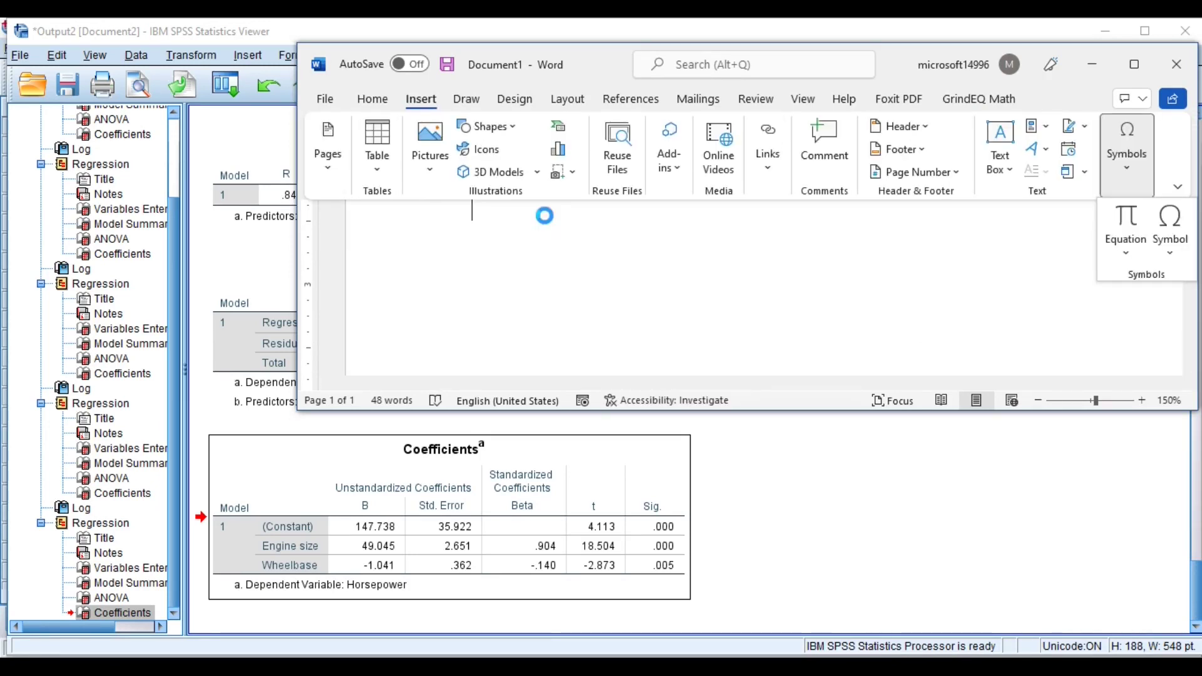
text(Hapr)
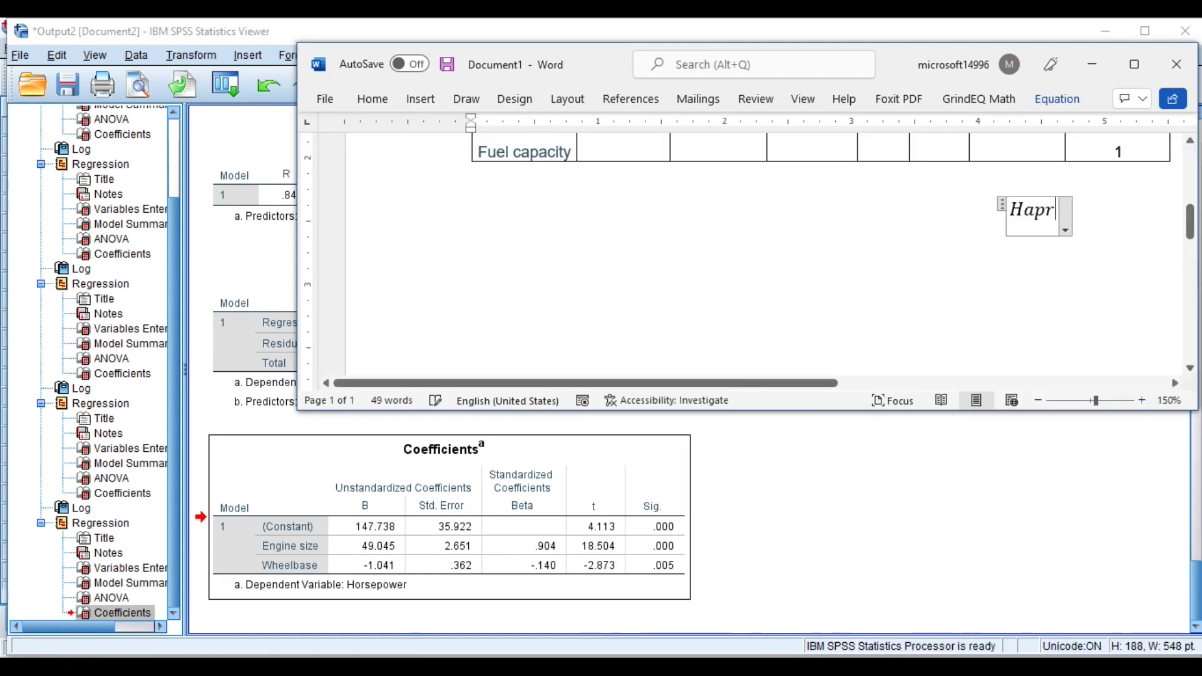
key(BackSpace)
key(BackSpace)
key(BackSpace)
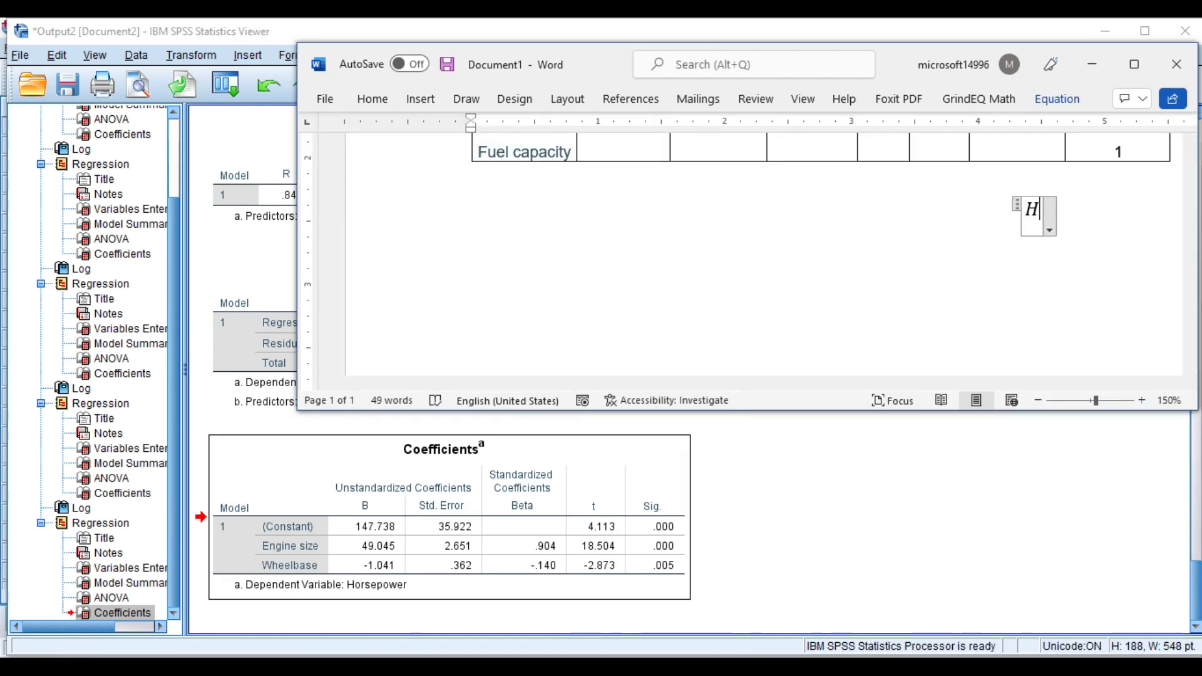
text(orsep)
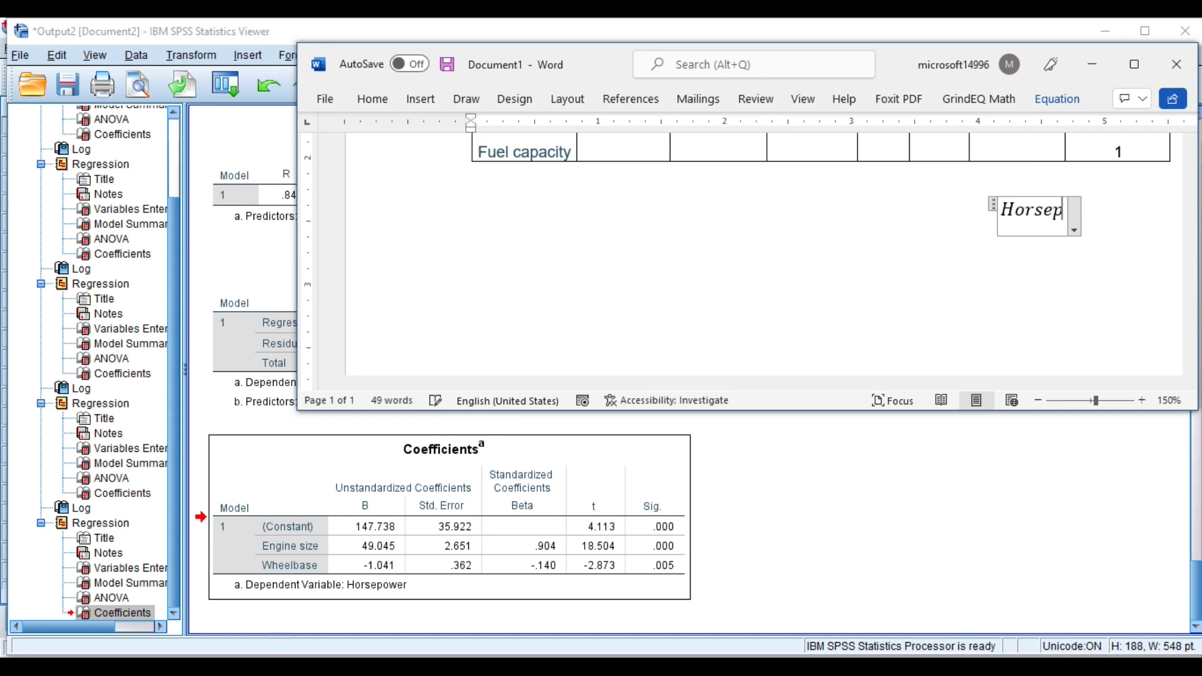
text(ower = 1.43)
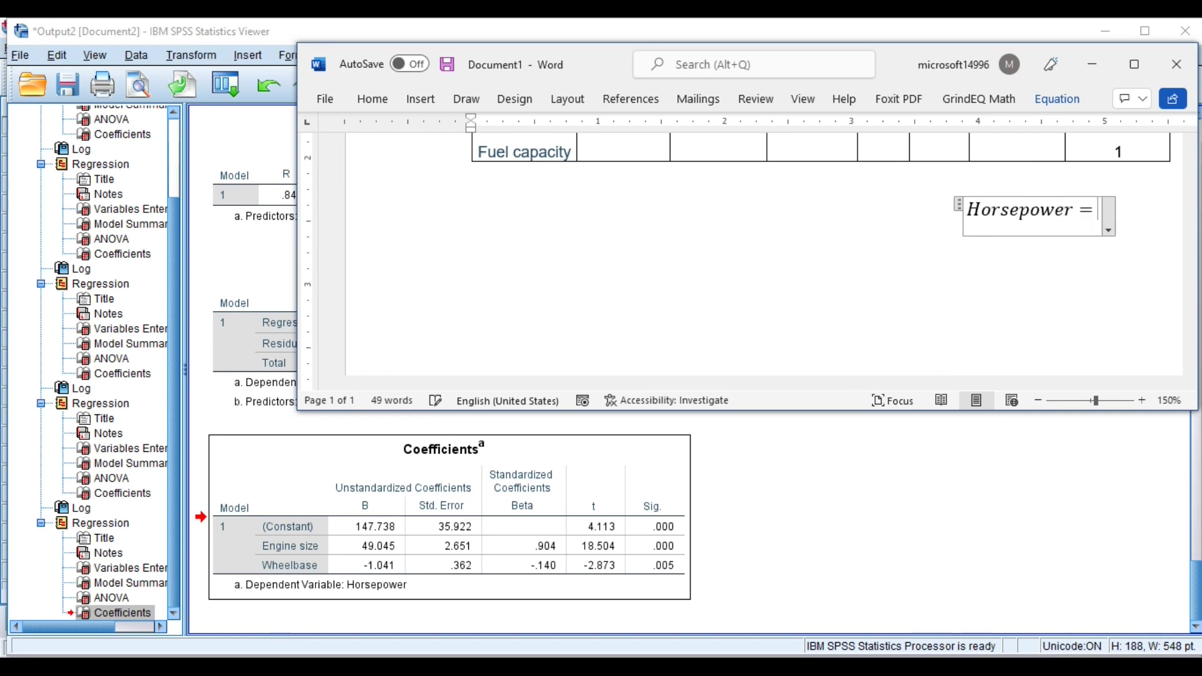
key(BackSpace)
key(BackSpace)
key(BackSpace)
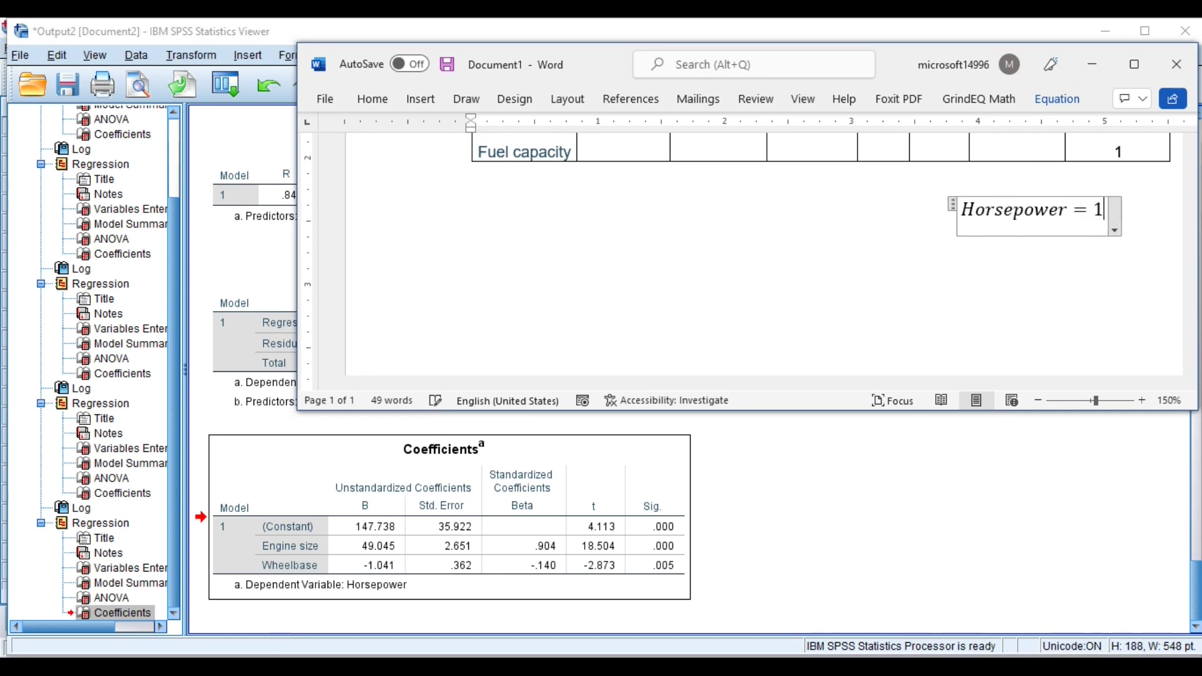
text(48)
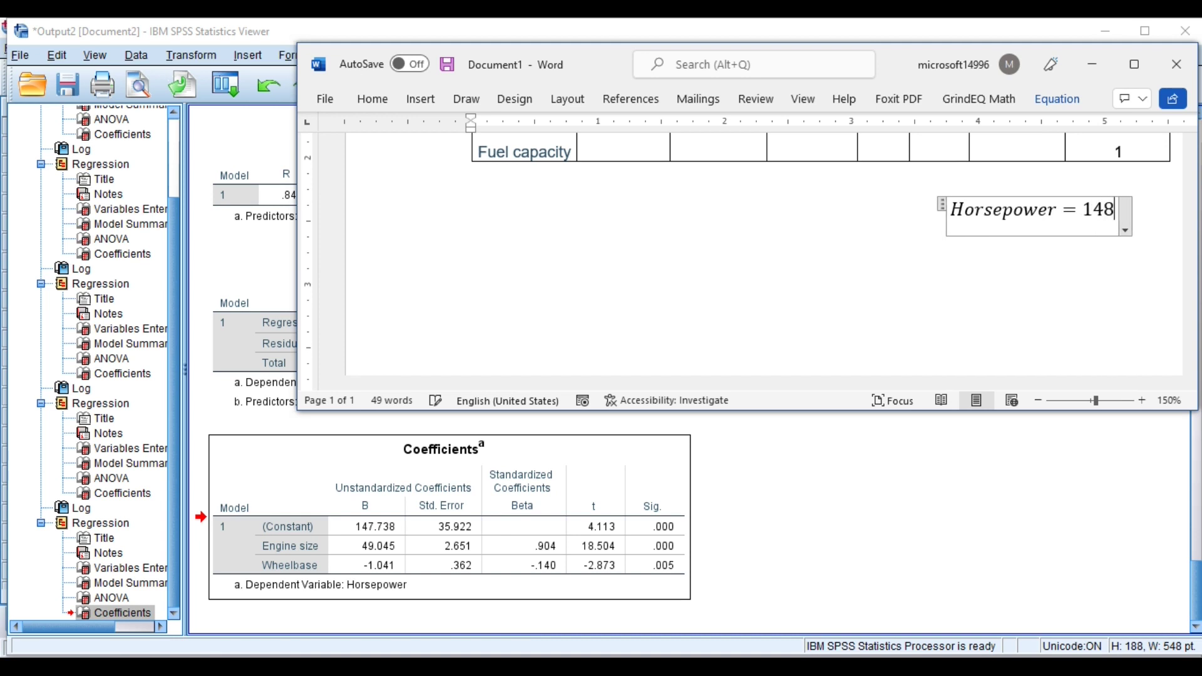
key(BackSpace)
text(7.738)
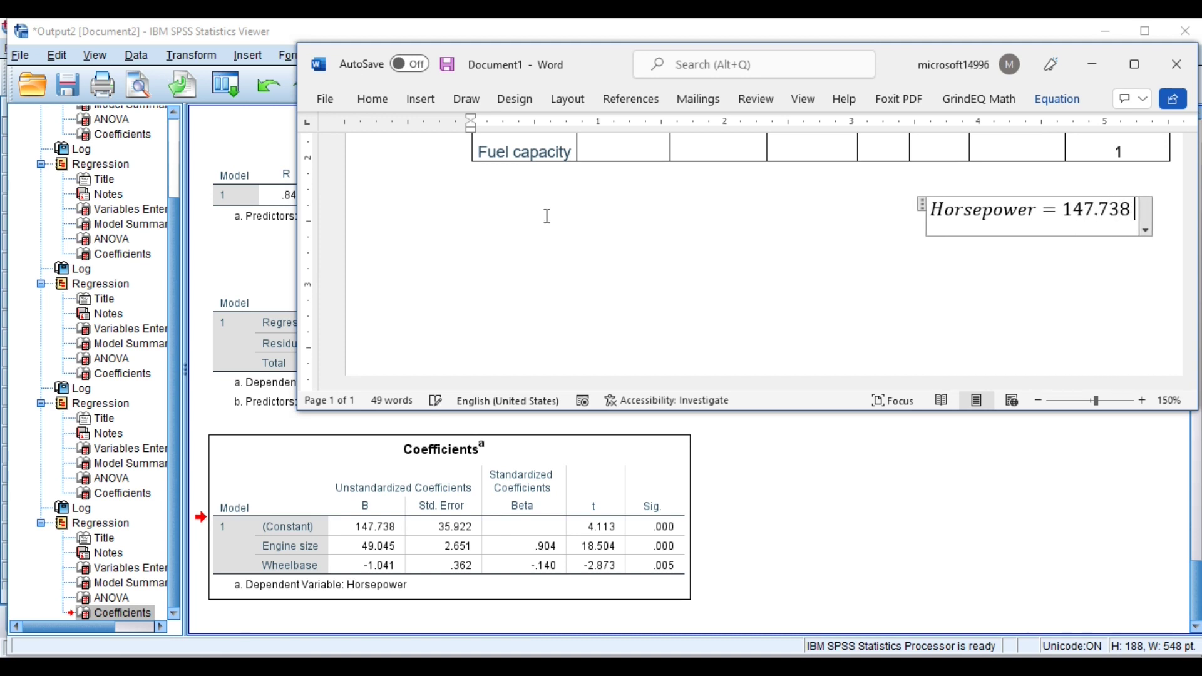
Complete the equation with "+ 49.045 Engine_Size − 1.041 Wheel_Base", setting Size and Base as subscripts, and start a second equation line.
text(+49.)
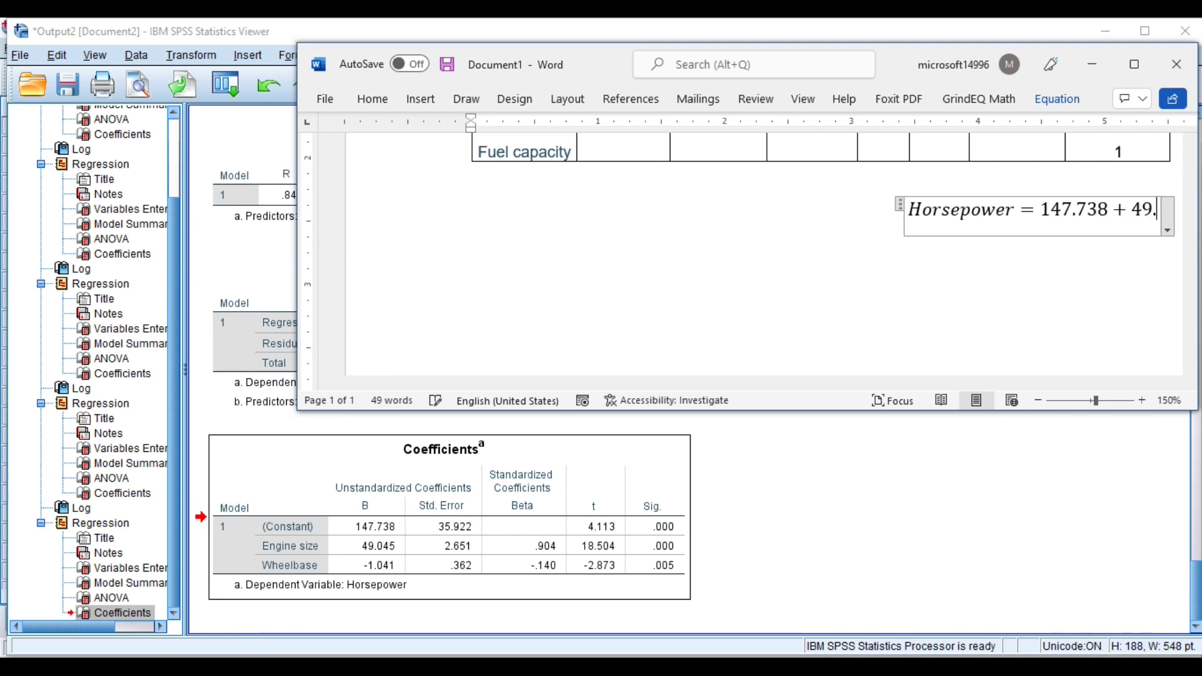
text(045)
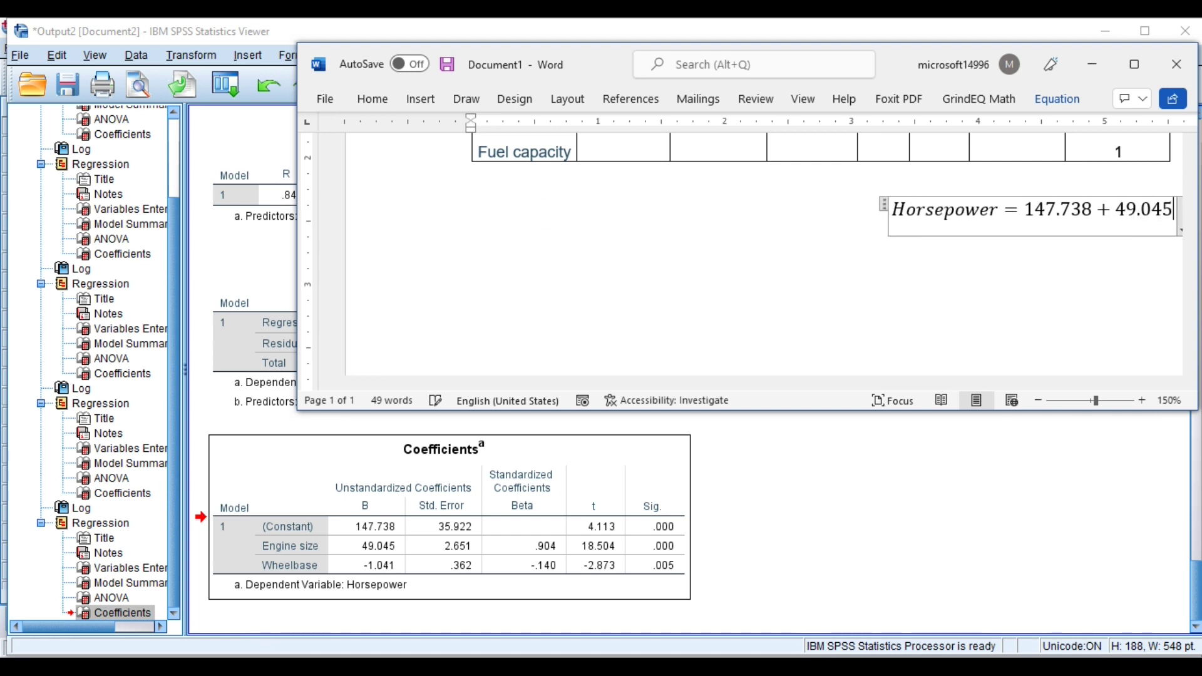
text( E)
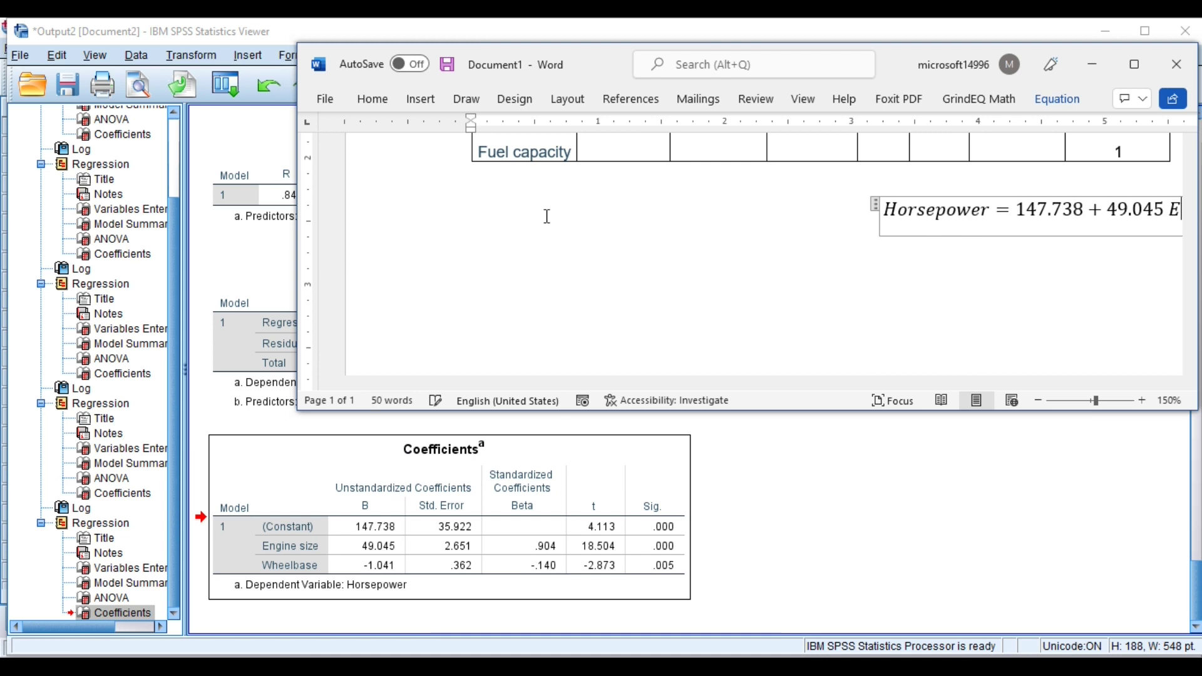
text(ngine)
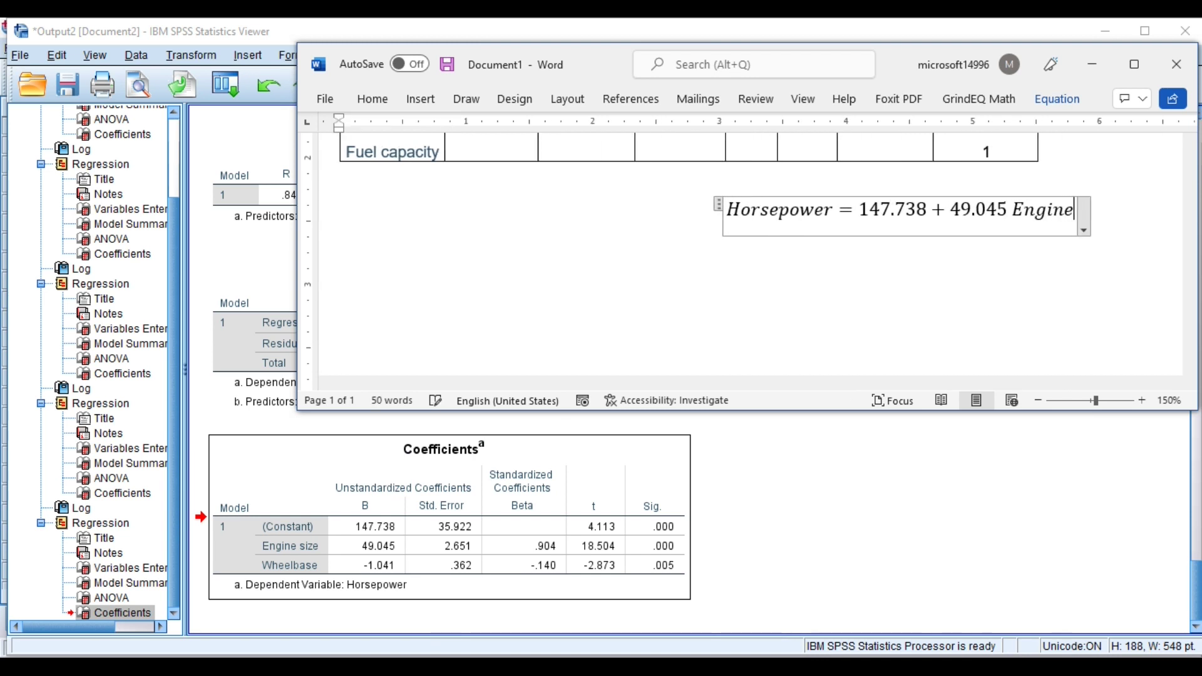
text(_Size )
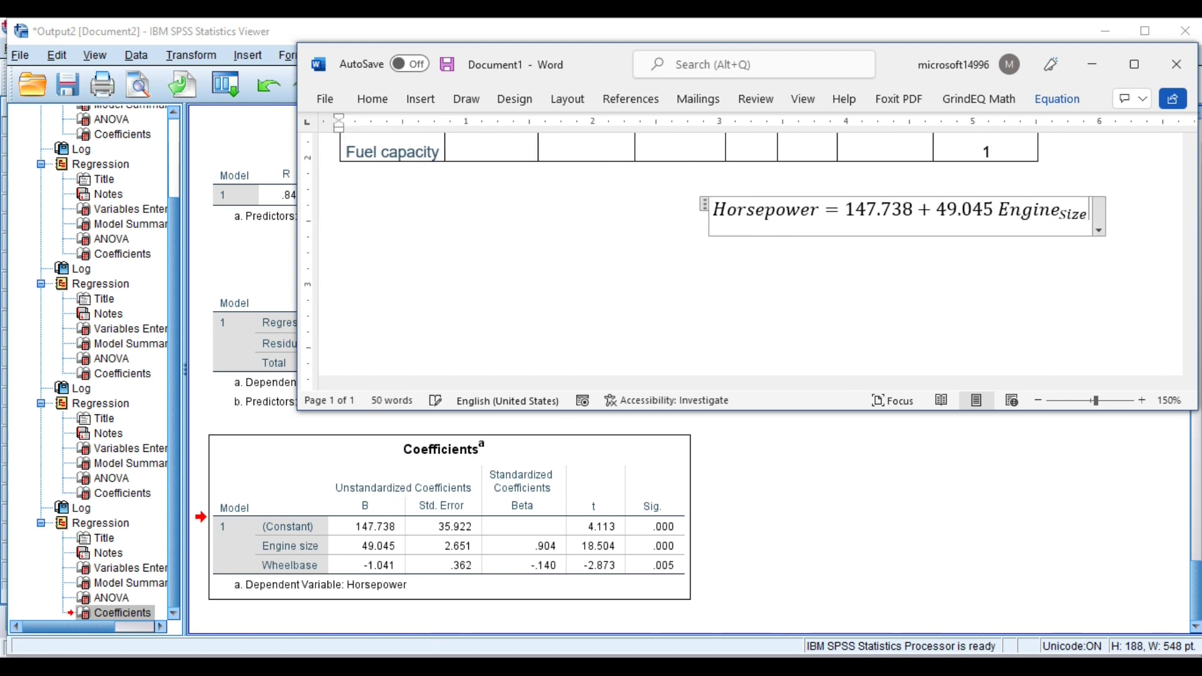
text(-1.041)
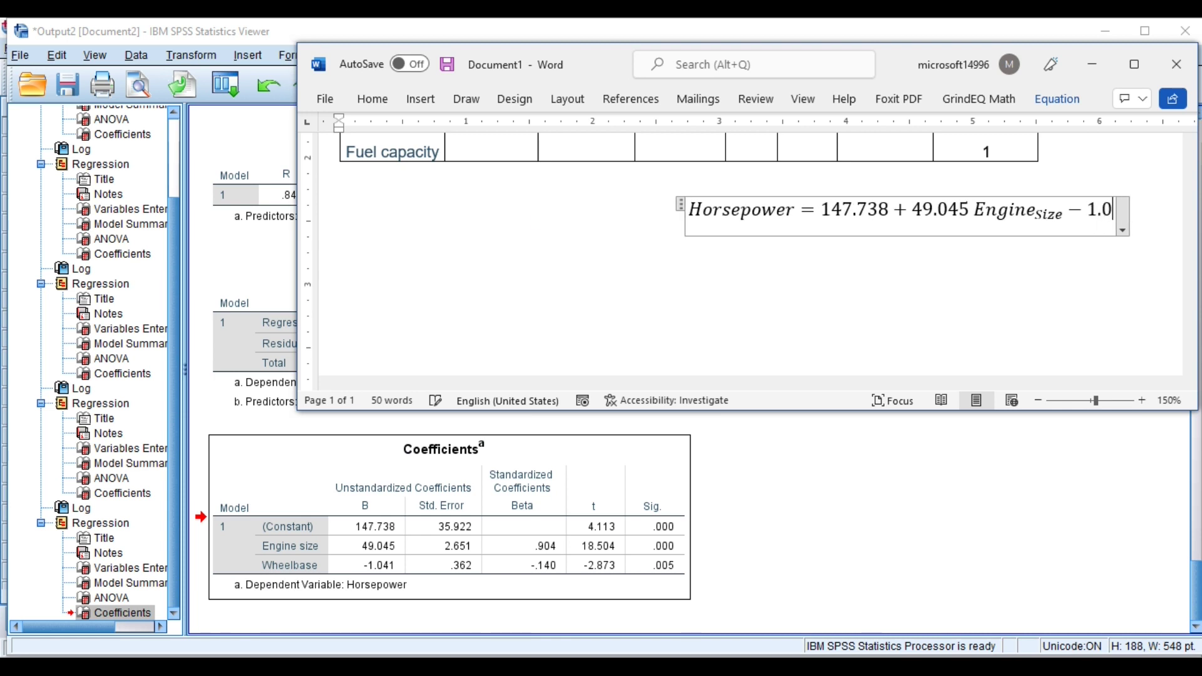
text( W)
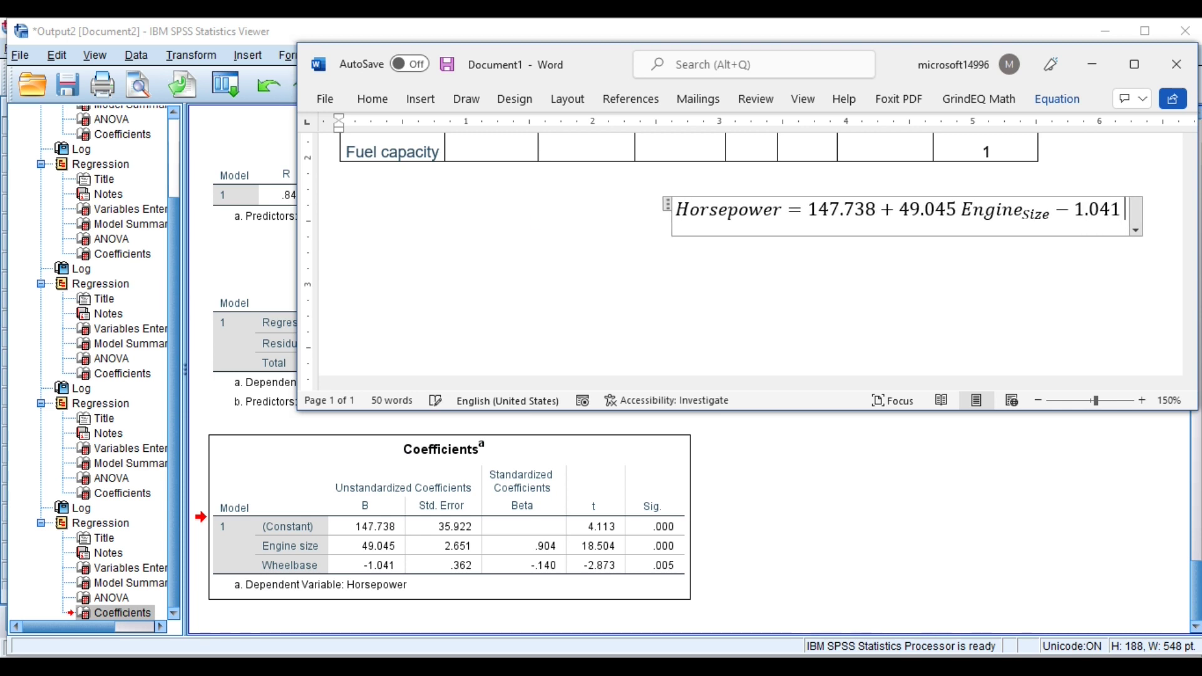
text(heel)
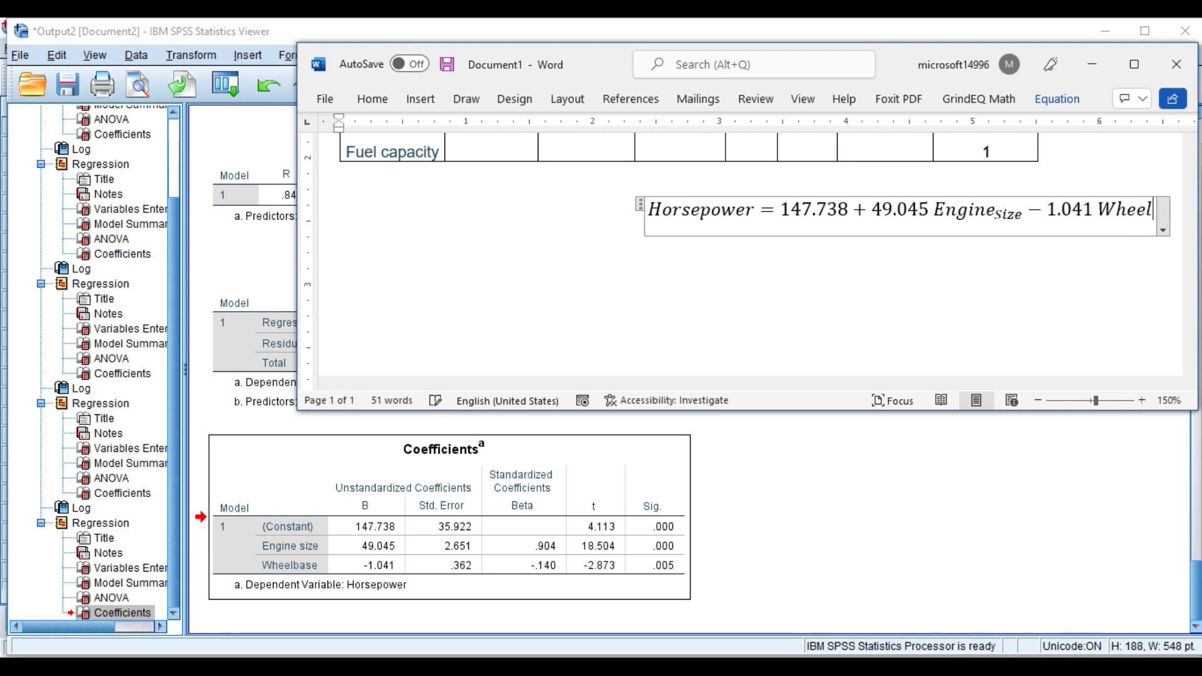
text(_Base)
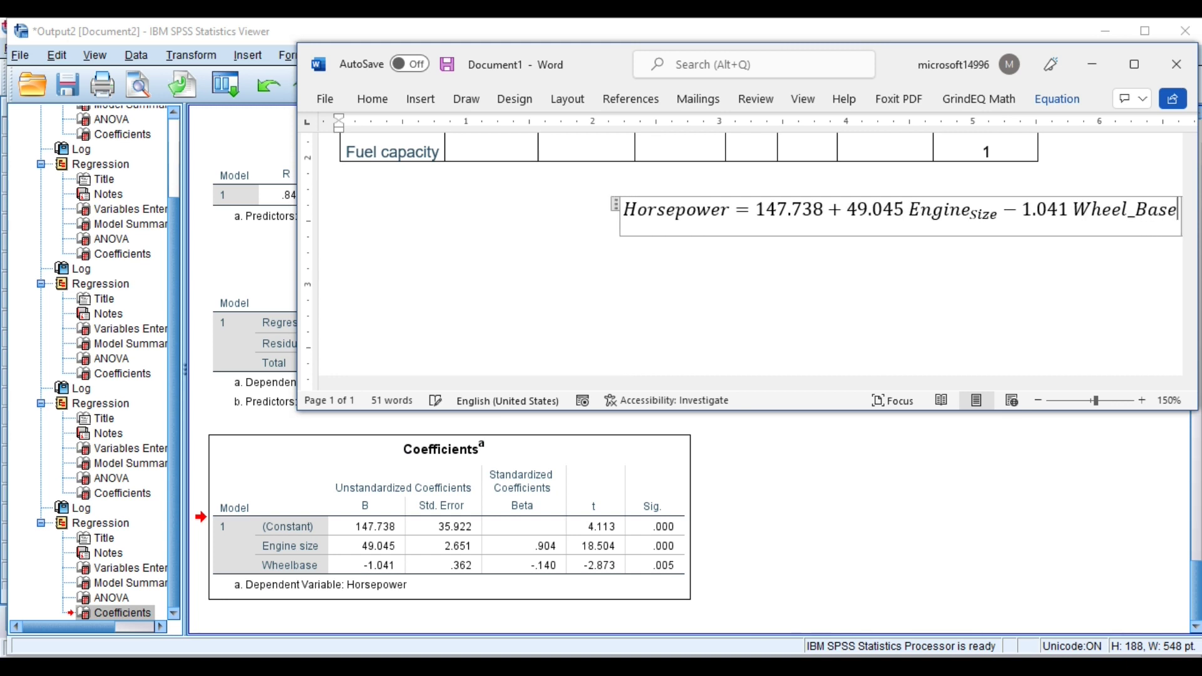
key(Return)
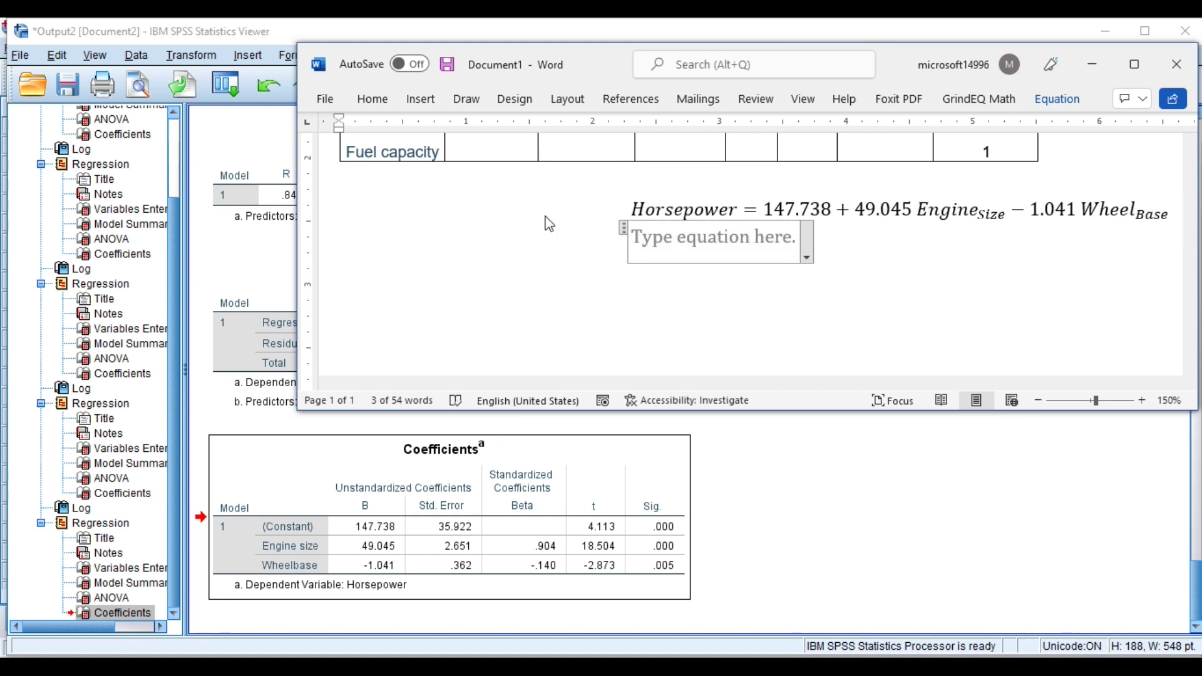
Write the second equation line as "Horsepower = 147.738 + 49.045 X_1 − 1.041X_2" with 1 and 2 as subscripts, and leave the equation.
text(Horsepow)
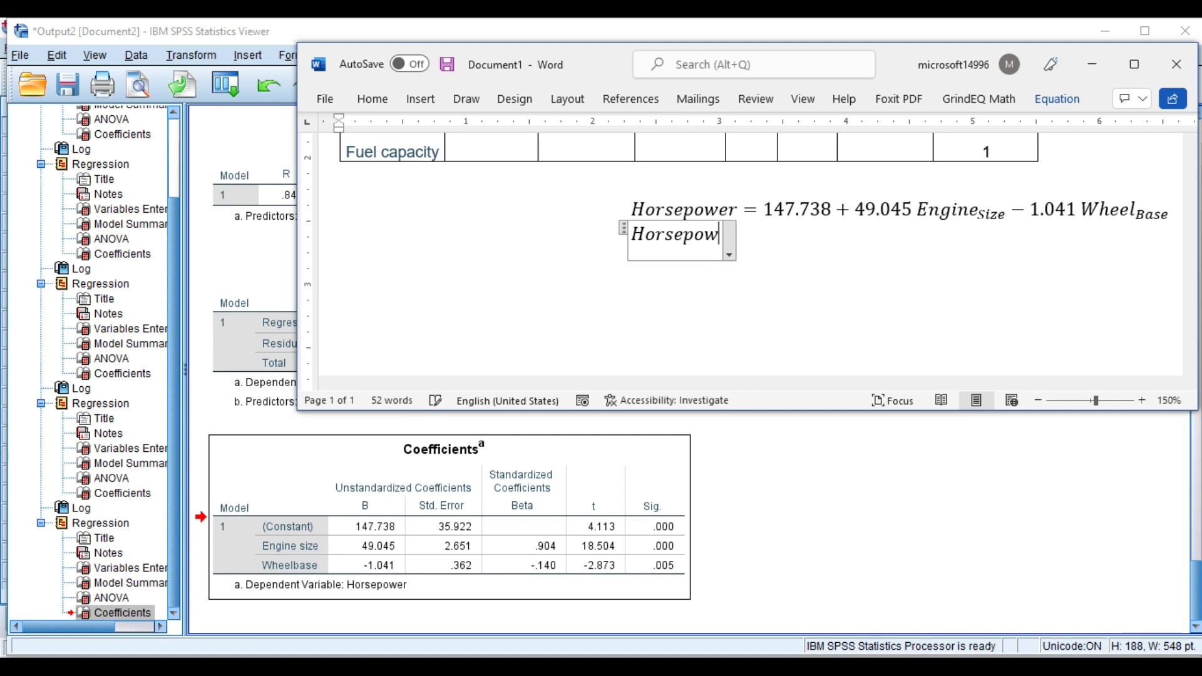
text(er = 1)
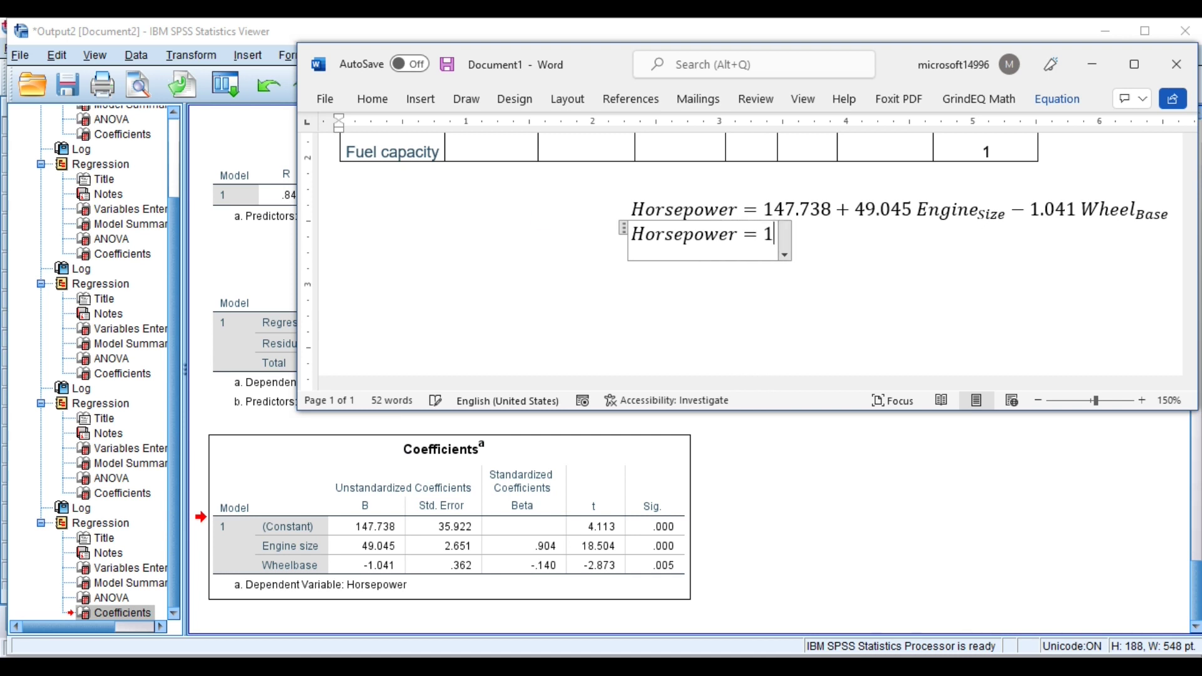
text(47.738)
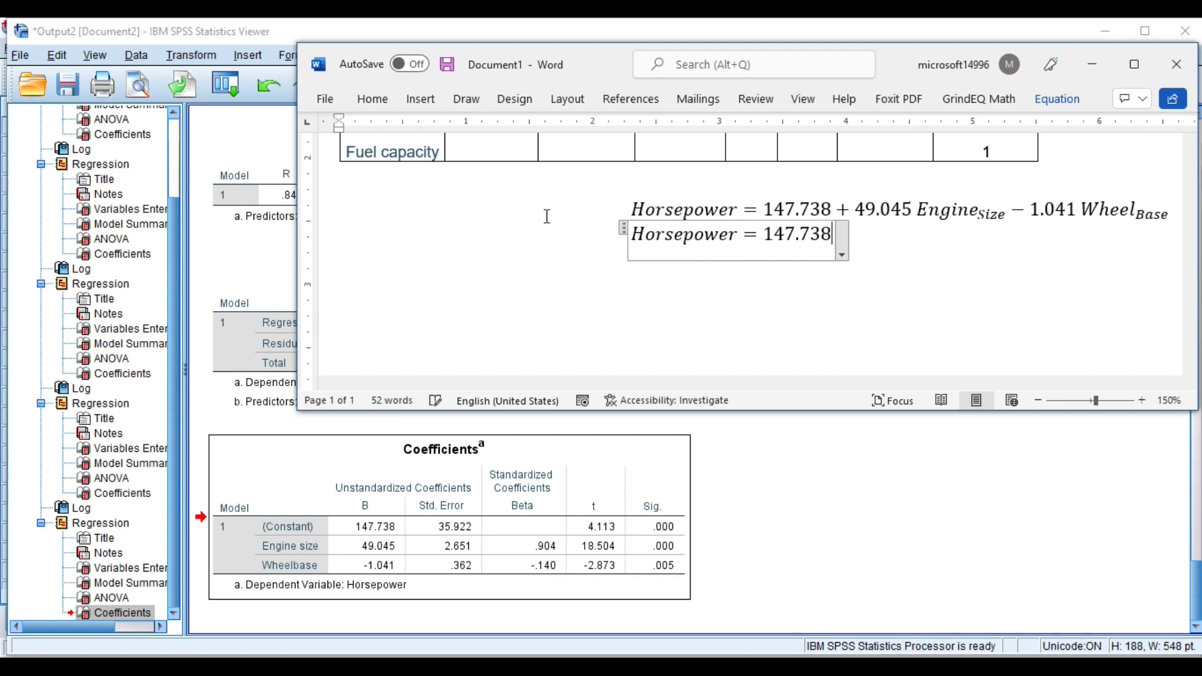
text( + 49.045)
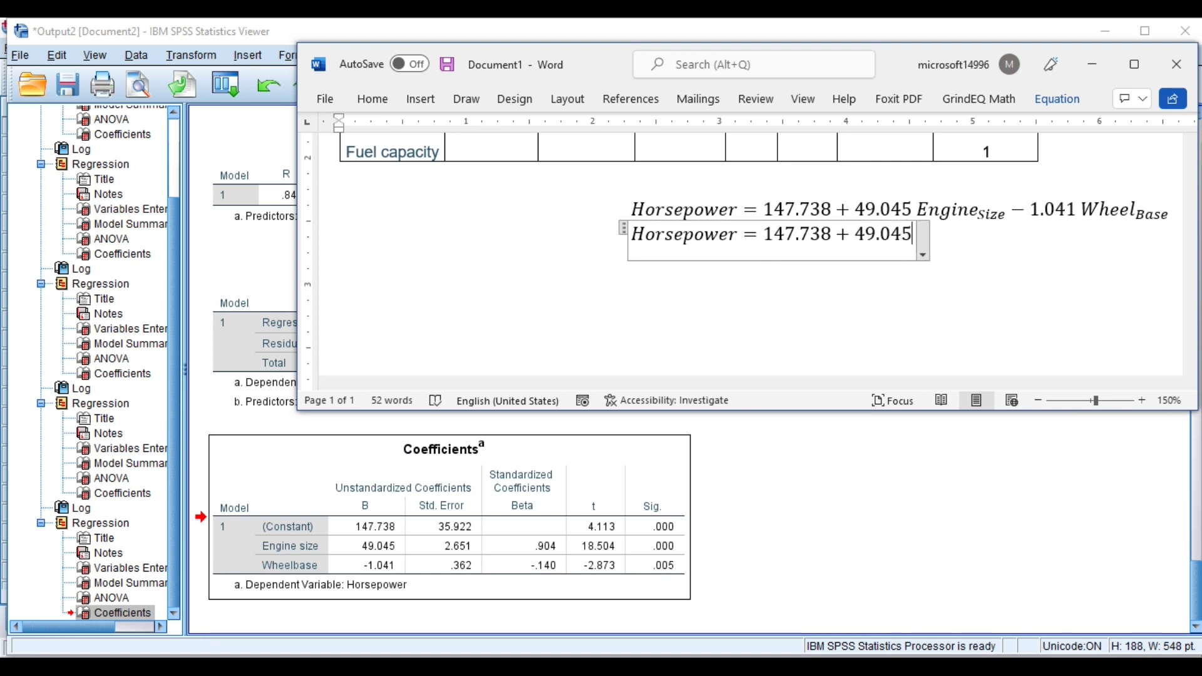
text( X_1 +)
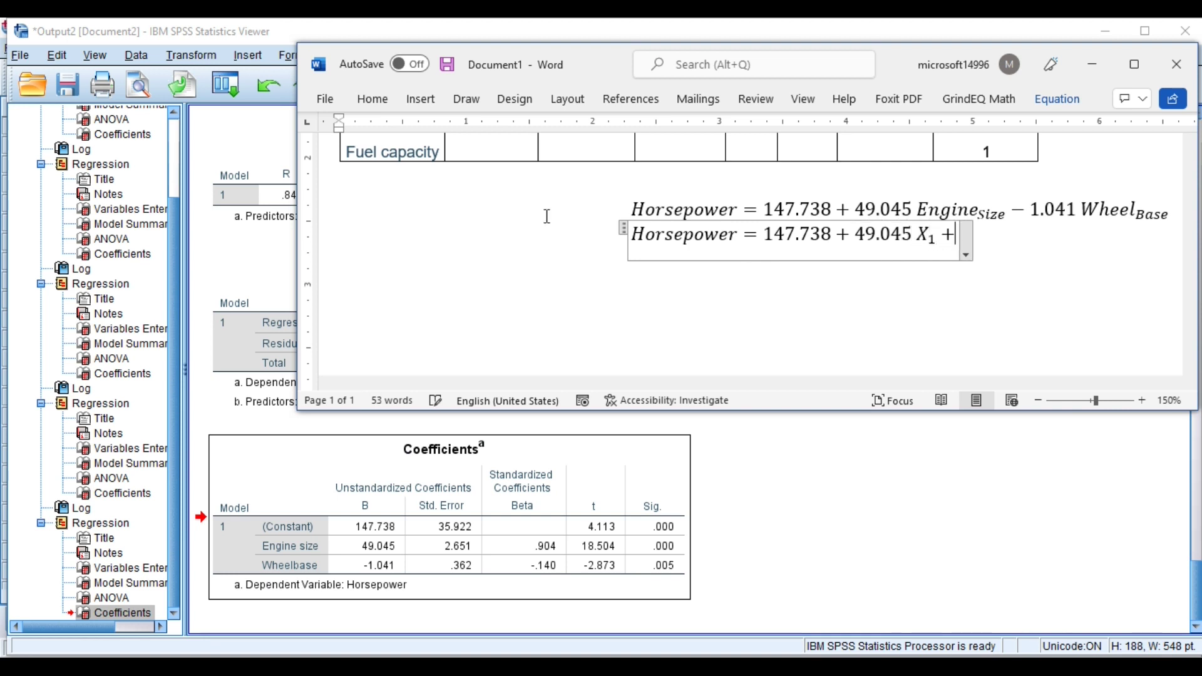
key(BackSpace)
text(- )
text(1.041X_)
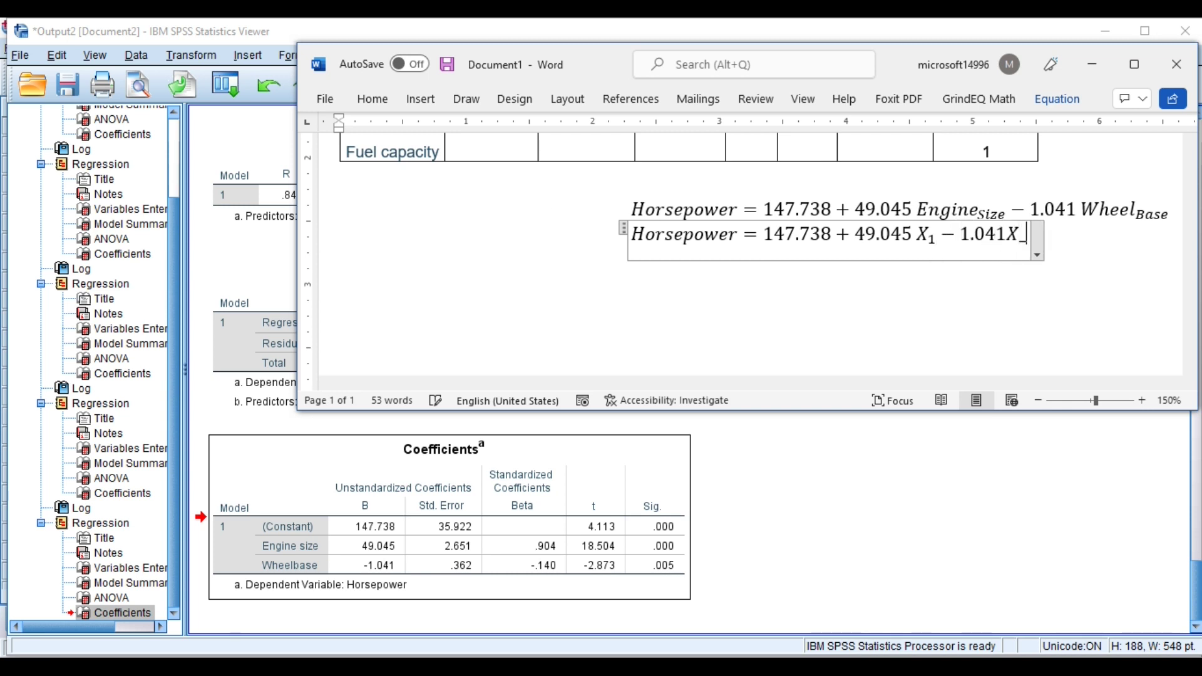
text(2)
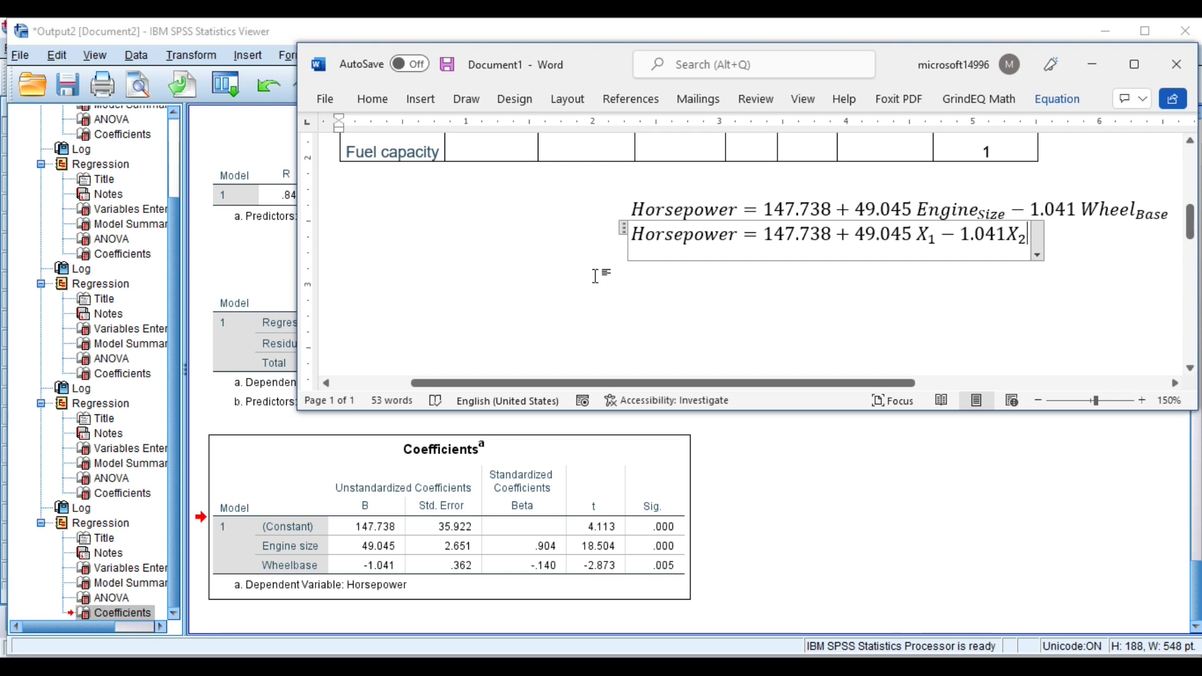
click(633, 326)
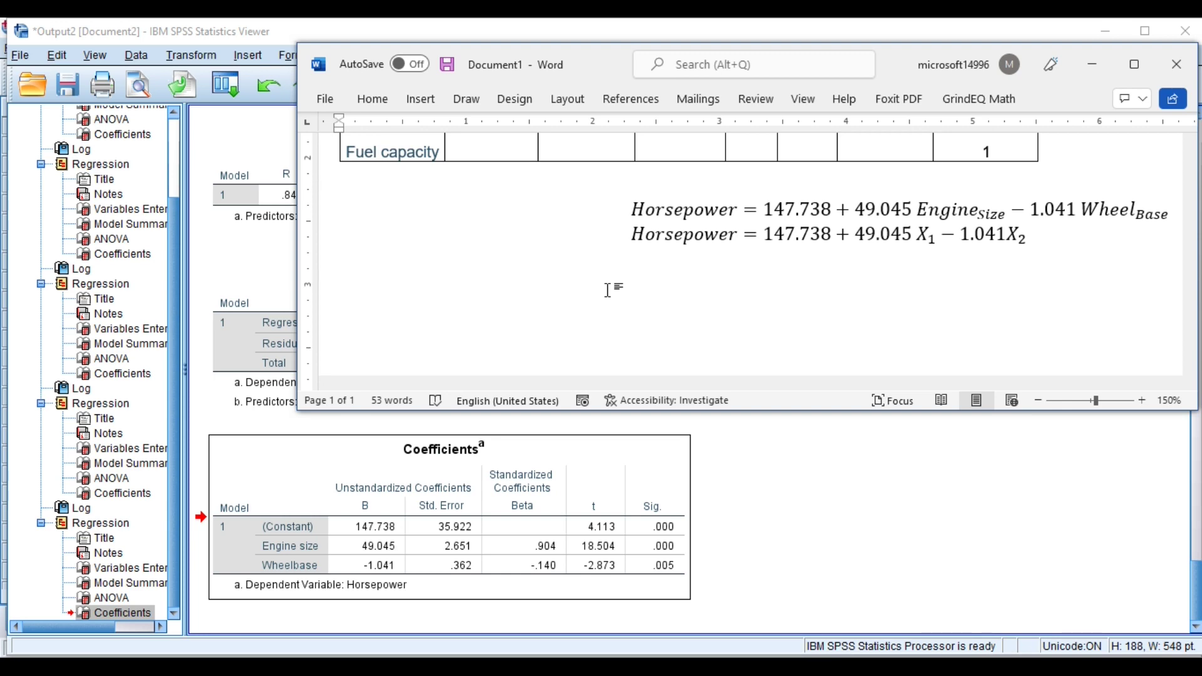
Look up the Engine size variable in the car_sales.sav Data Editor in SPSS, and return to Document1 in Word.
click(808, 667)
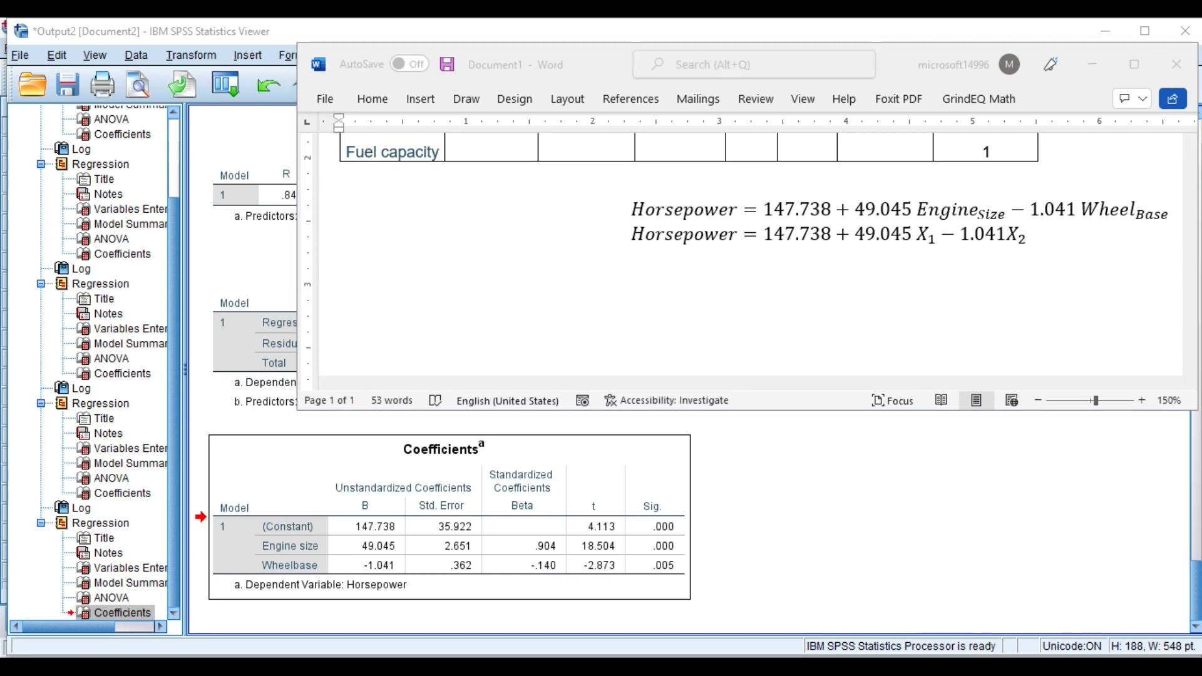
click(736, 570)
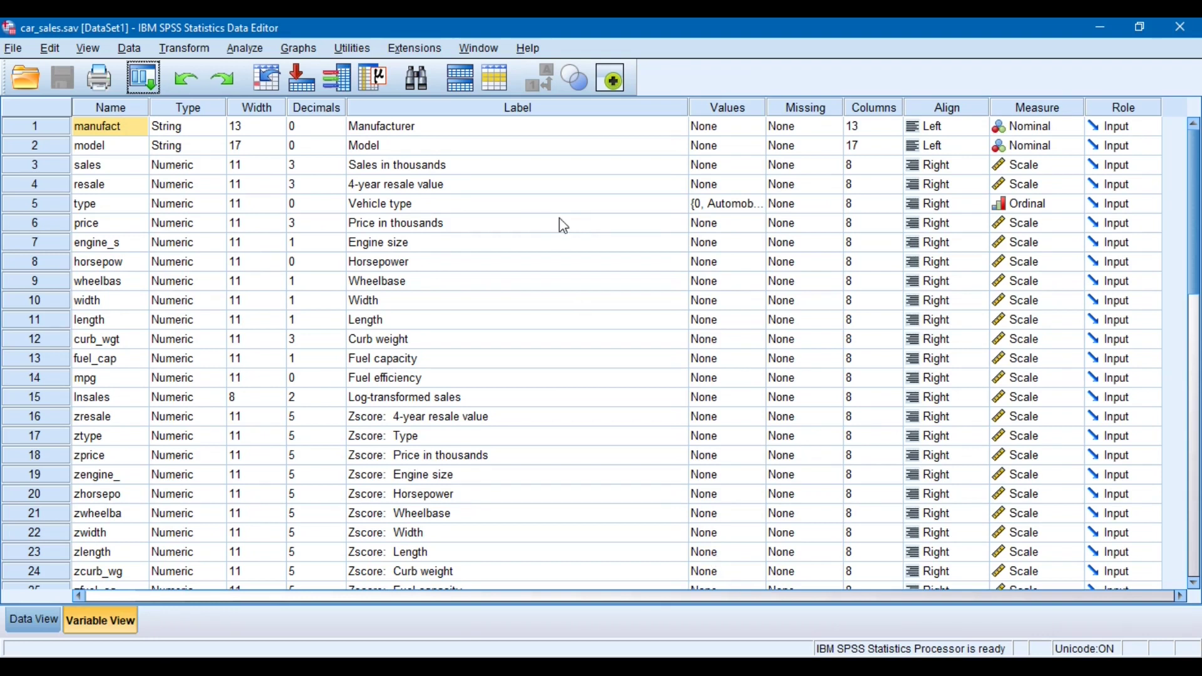
click(503, 250)
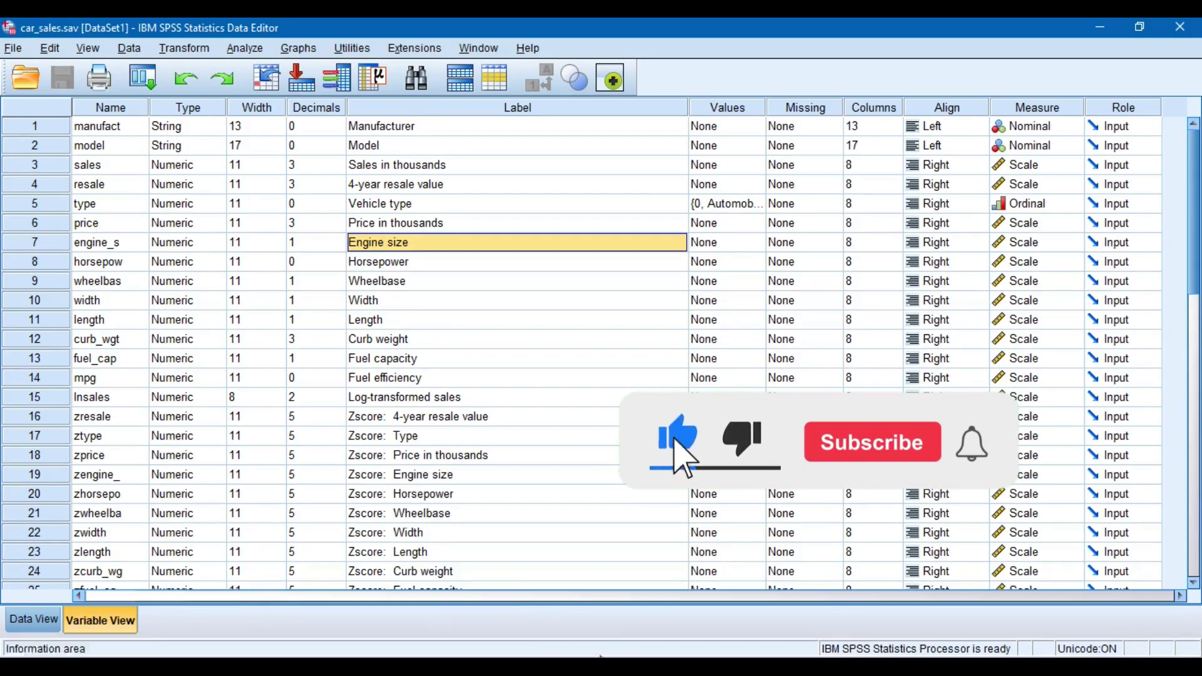
mouse_move(634, 667)
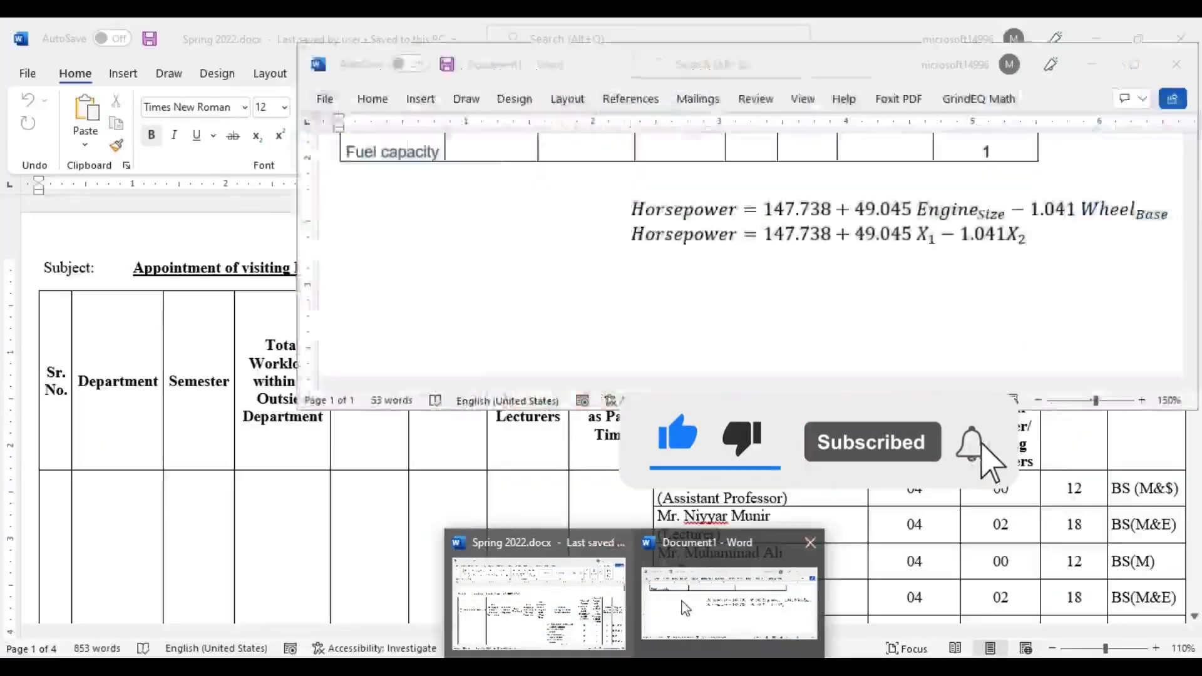
click(687, 607)
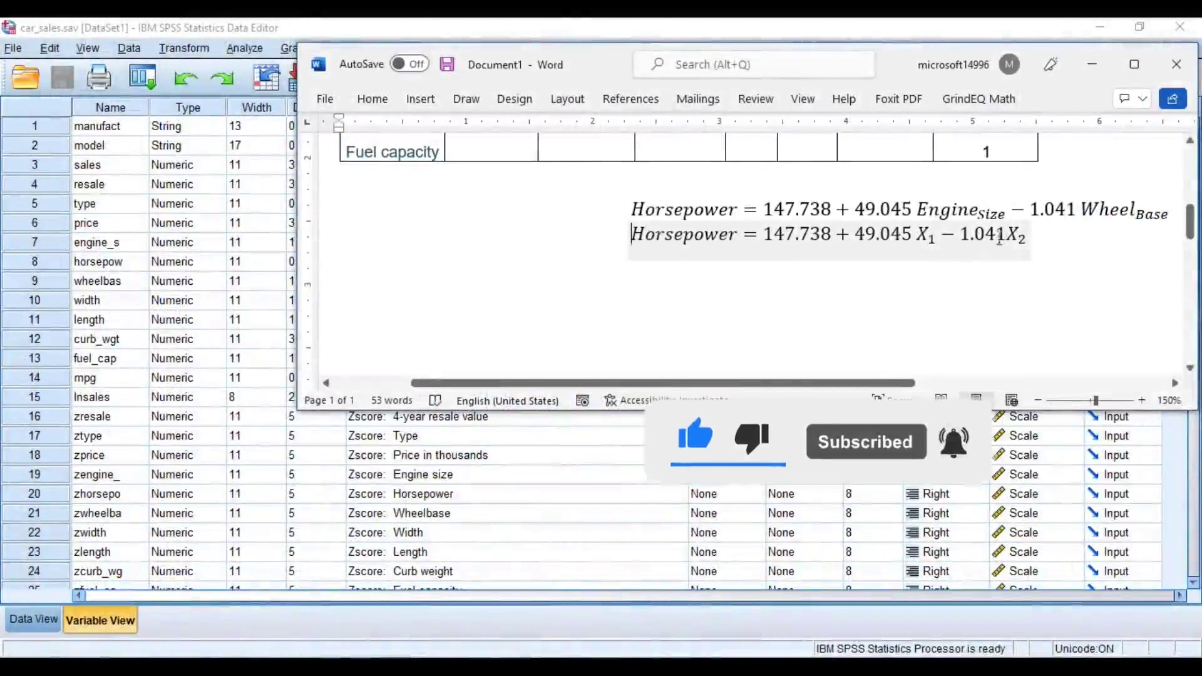
Examine the second equation term by term, highlighting X_1, its coefficient 49.045, the combined term and the plus and minus signs.
drag(920, 241, 938, 247)
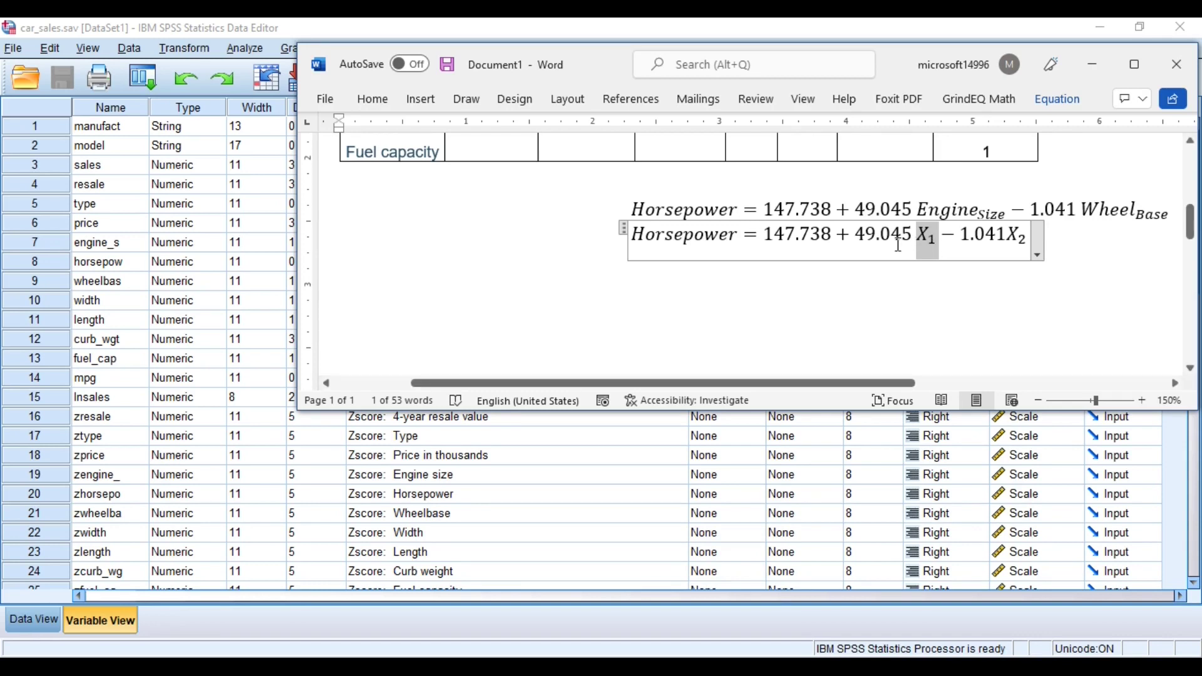
click(871, 239)
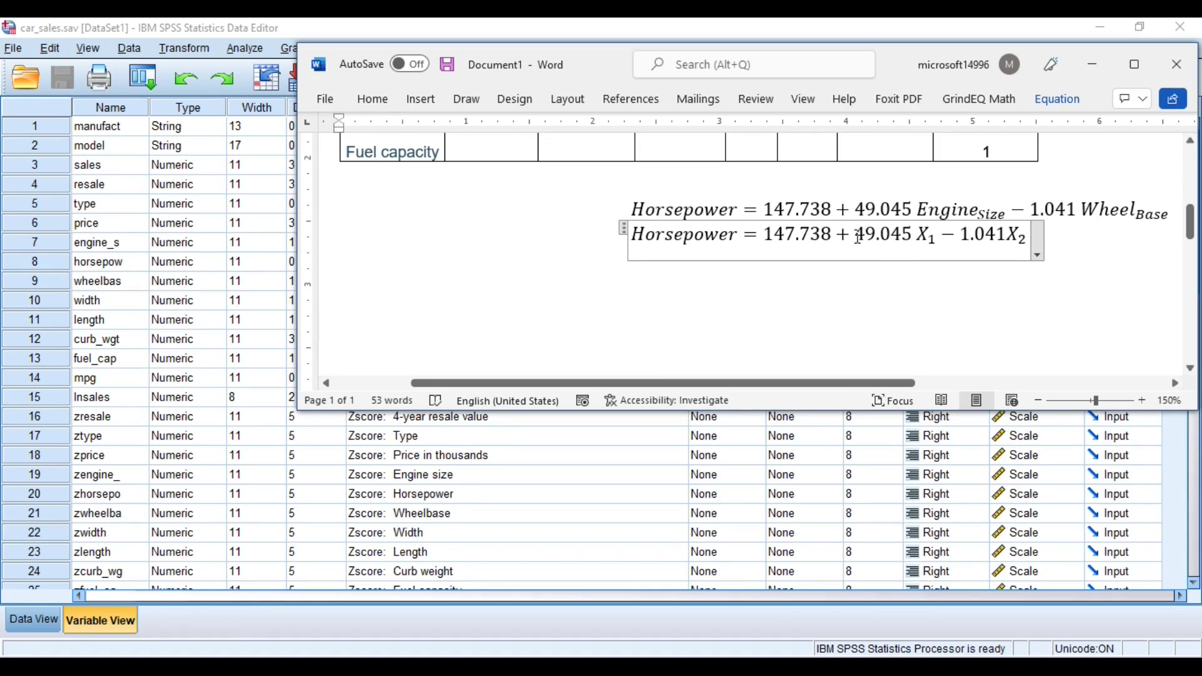
drag(855, 236, 914, 244)
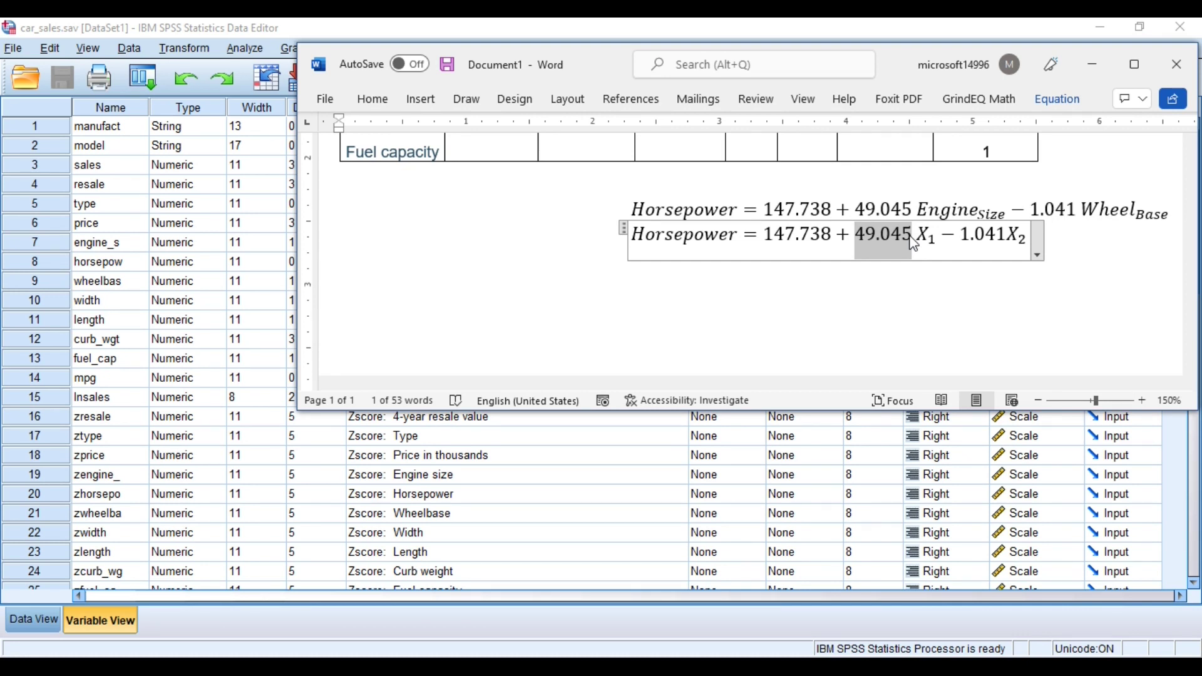
scroll(914, 244, left, 3)
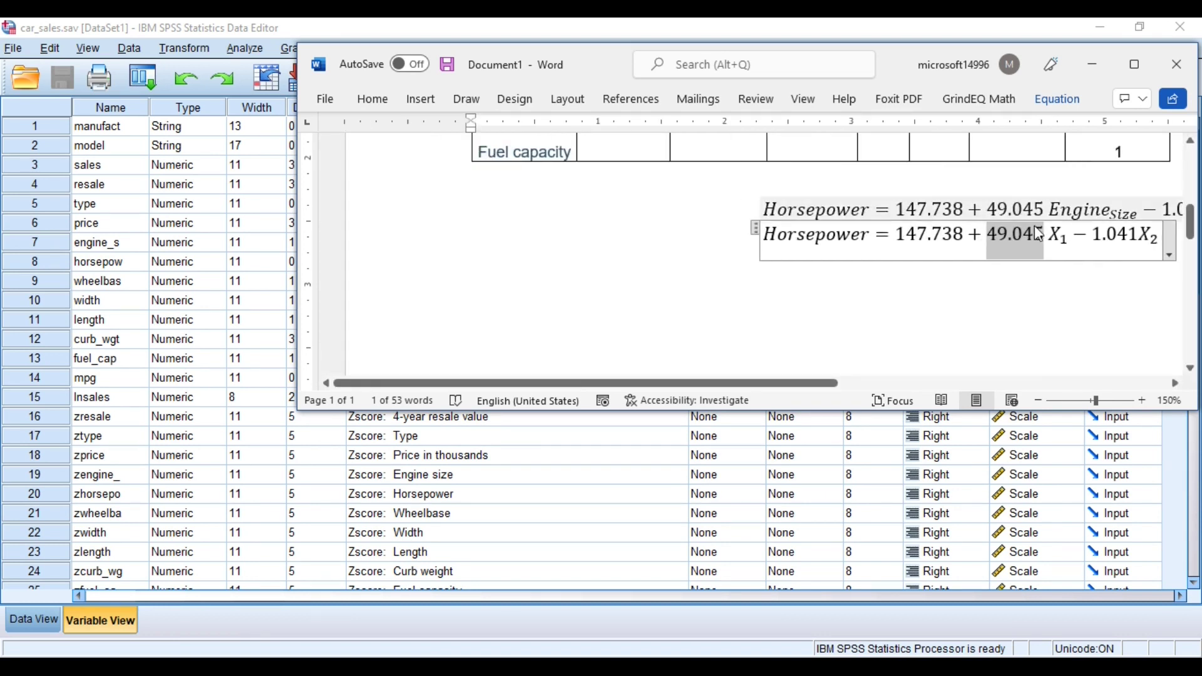
drag(1068, 237, 763, 233)
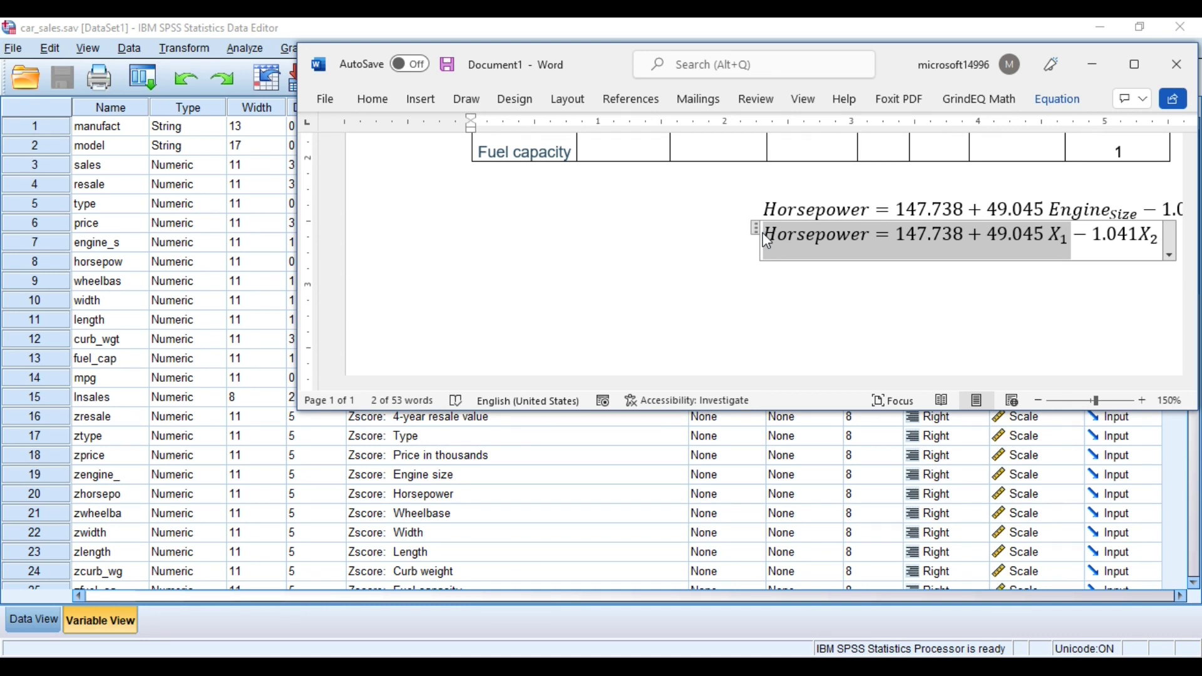
click(928, 242)
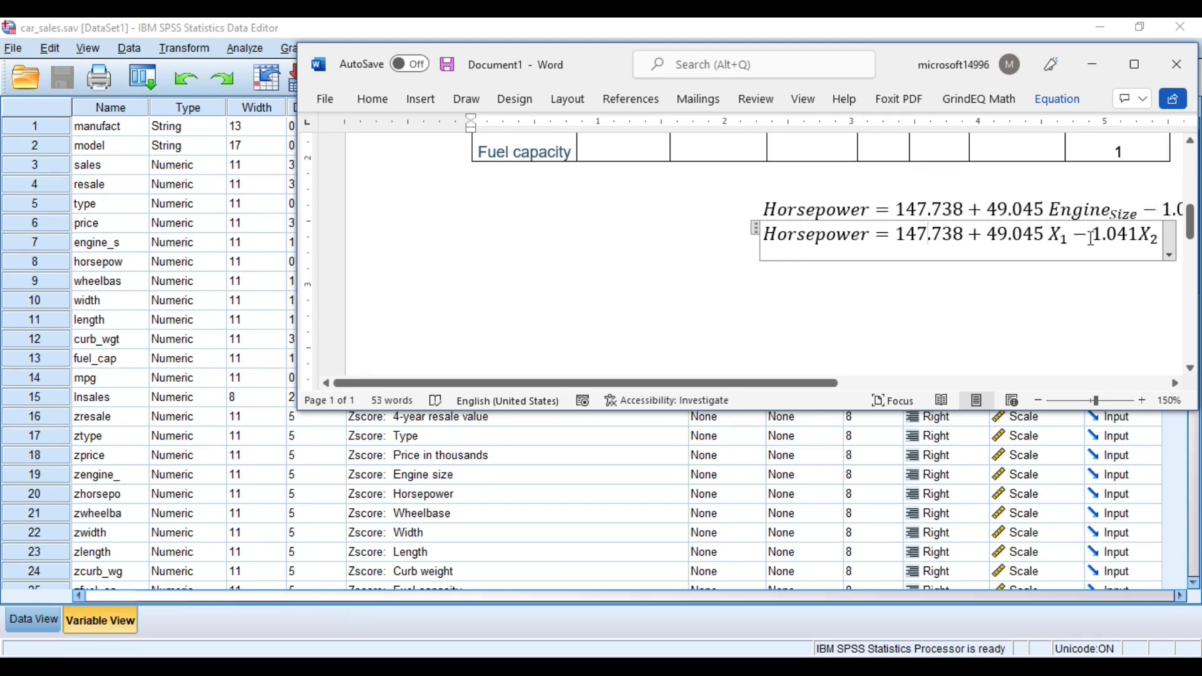
drag(1072, 238, 986, 235)
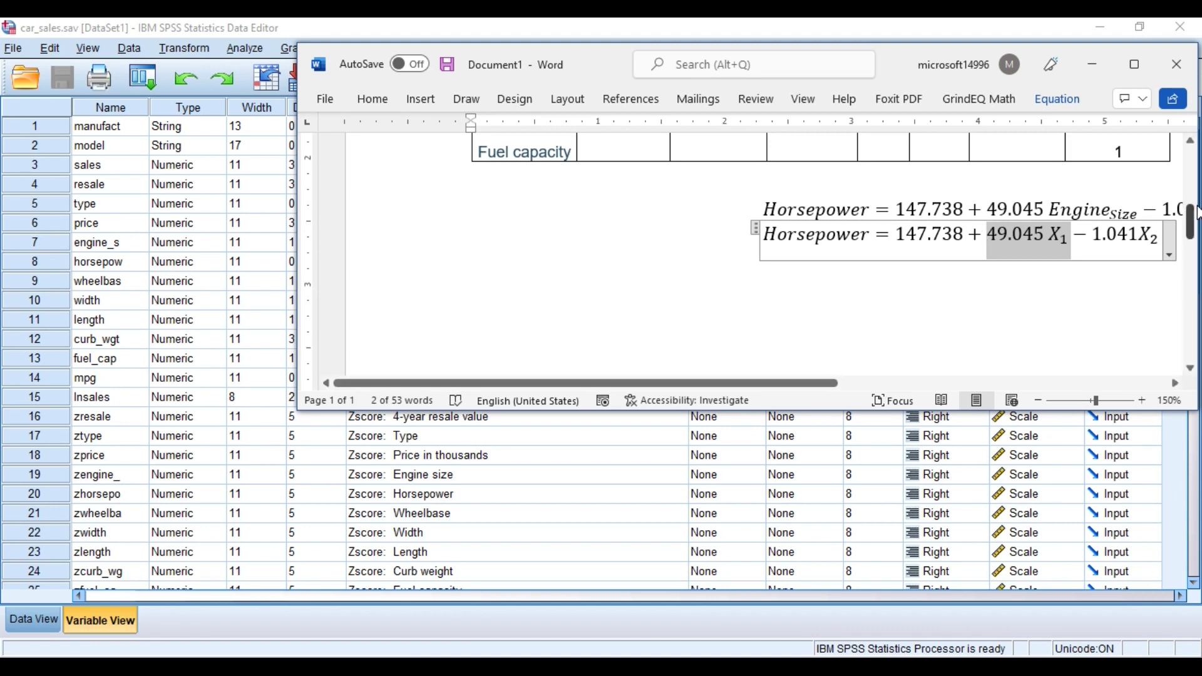
click(1077, 236)
click(1078, 241)
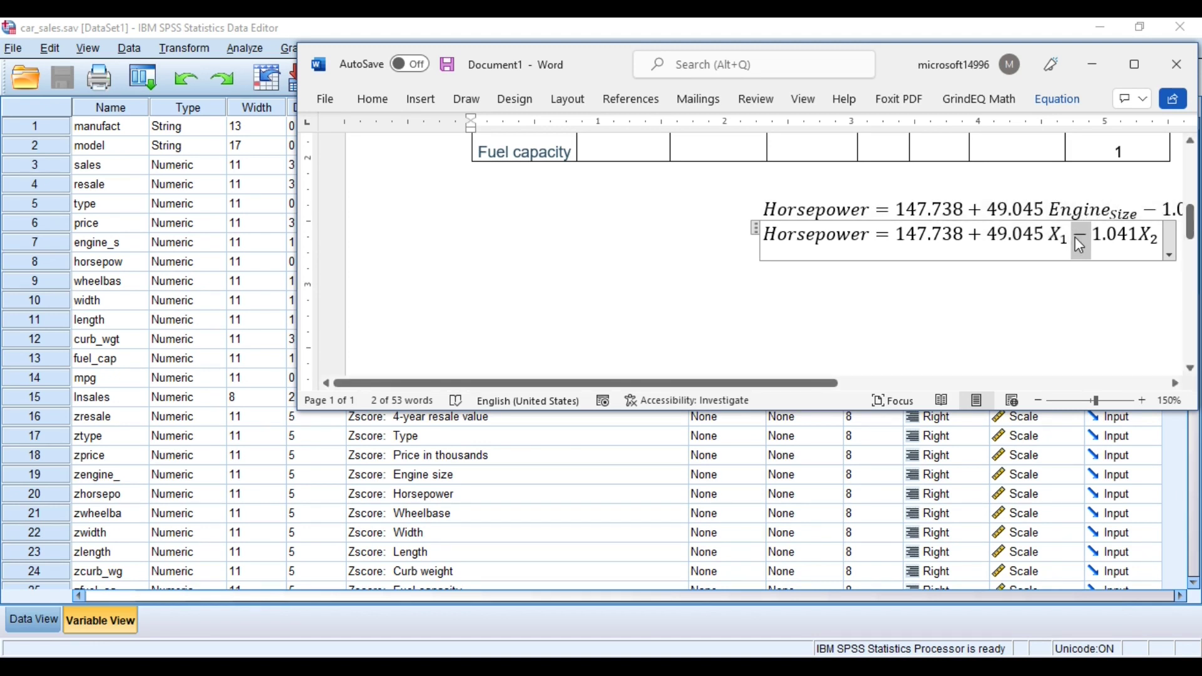
click(974, 241)
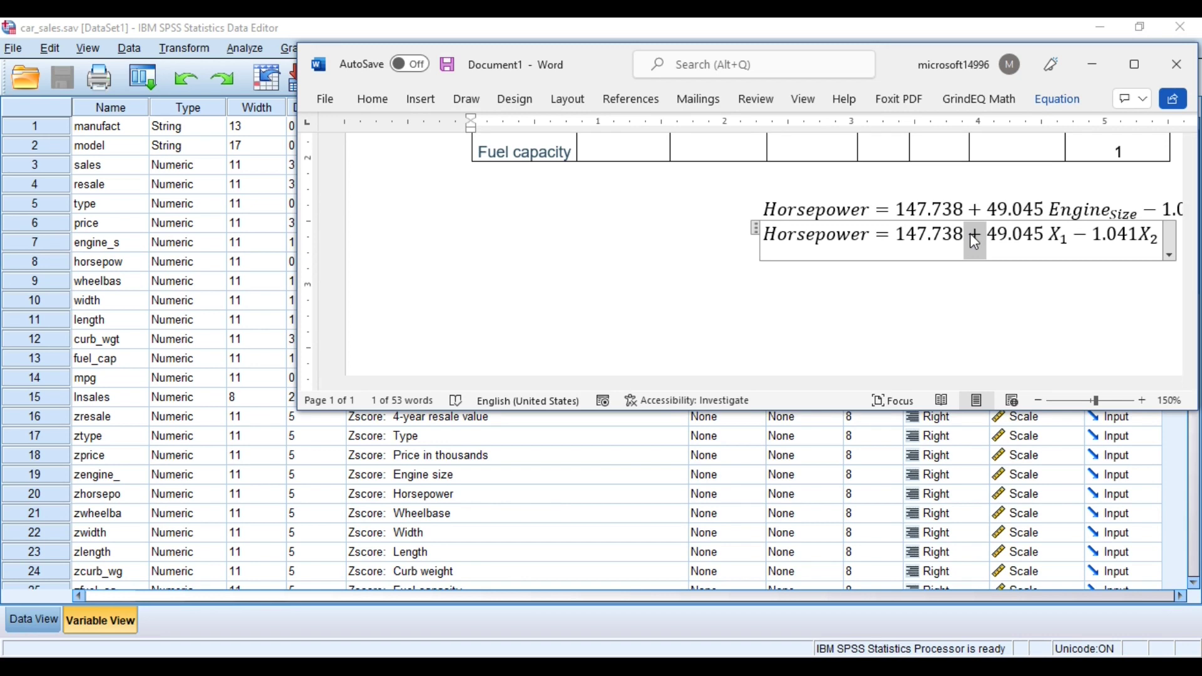
Switch to the SPSS Data Editor and set up an Explore analysis with Engine size, Horsepower and Wheelbase as dependent variables.
key(alt+Tab)
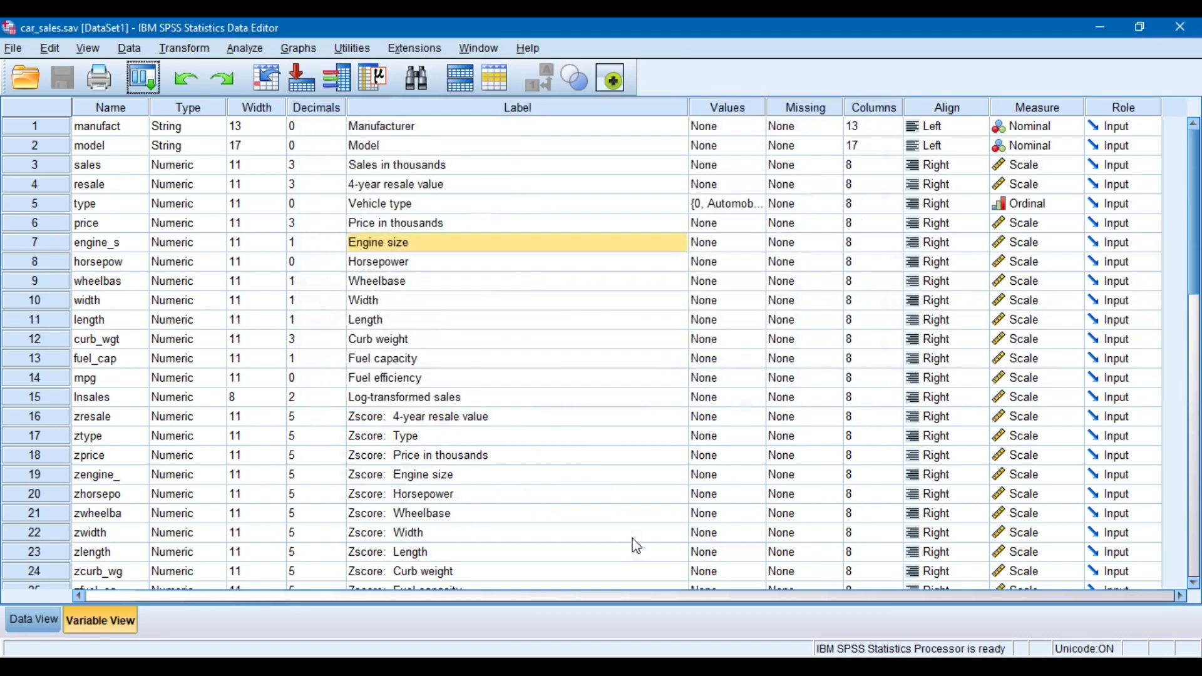
click(245, 50)
mouse_move(274, 88)
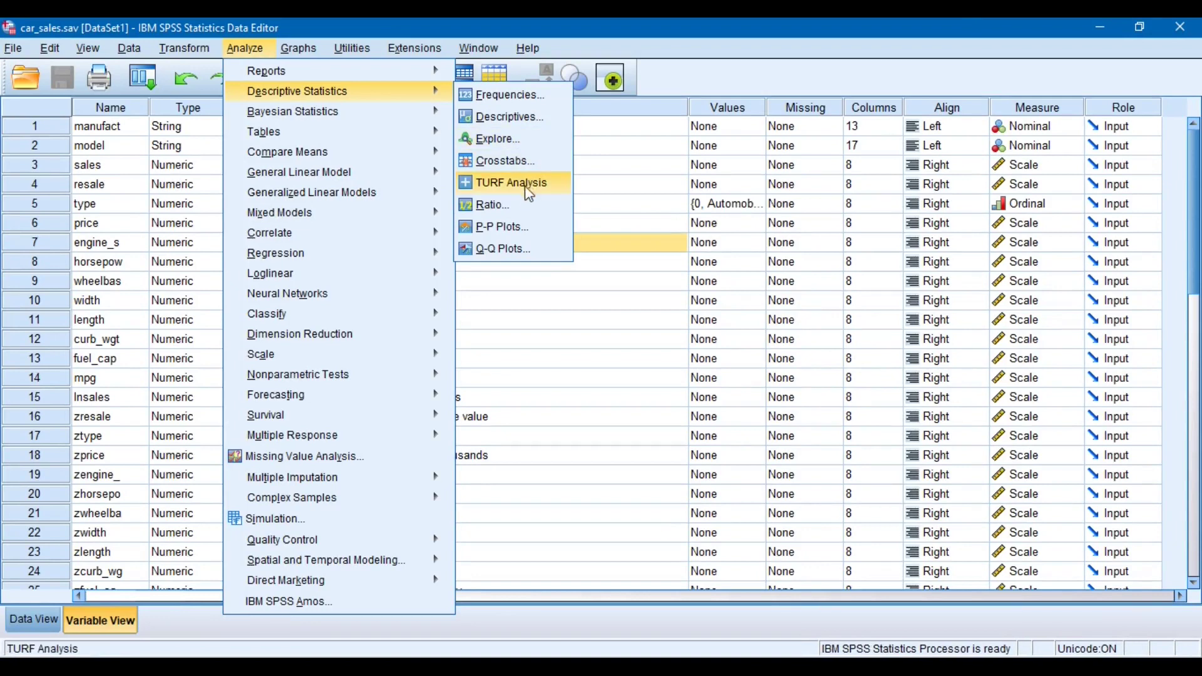
click(519, 139)
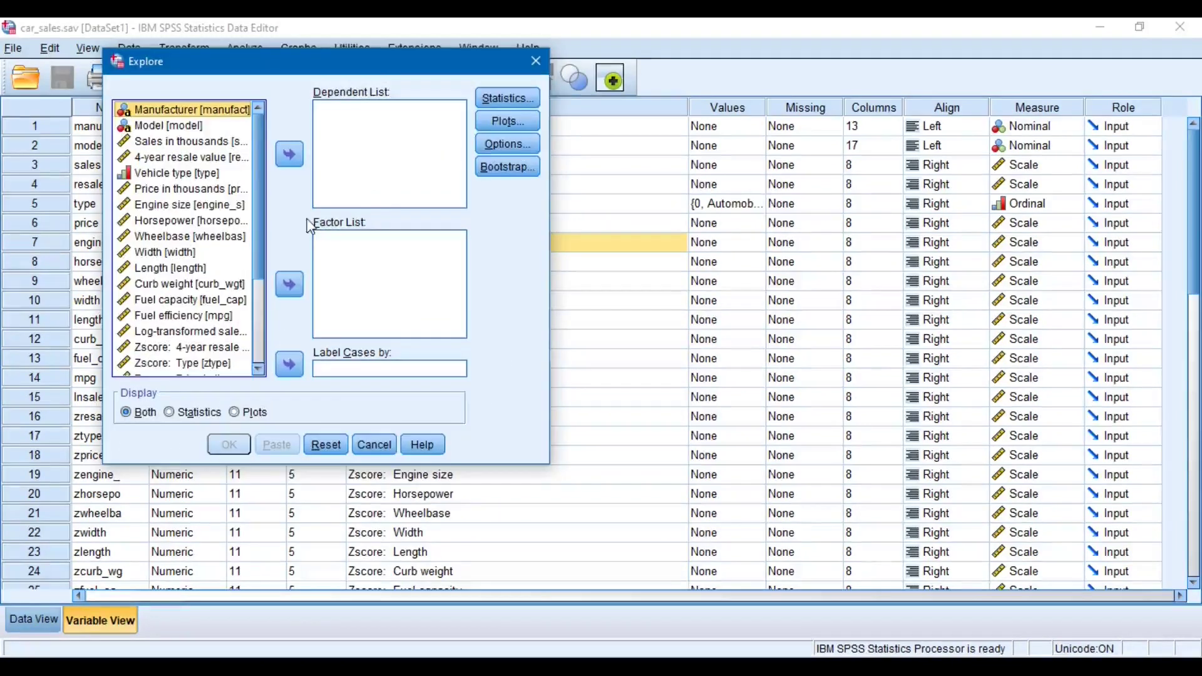
click(191, 206)
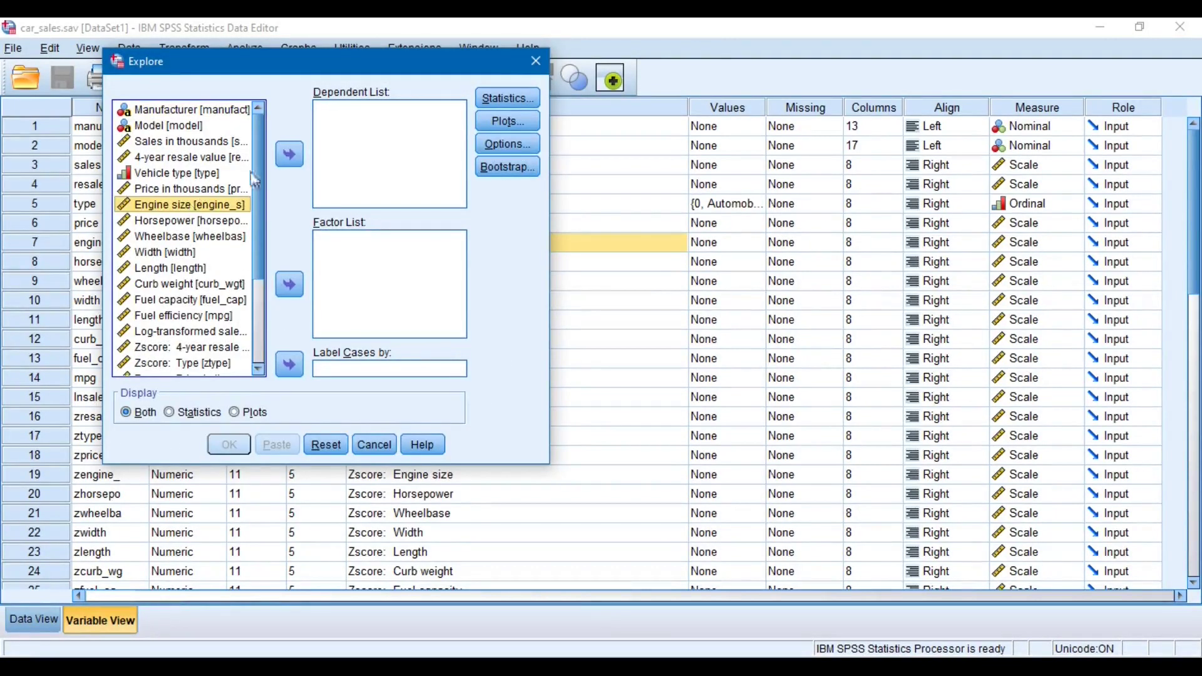
click(289, 154)
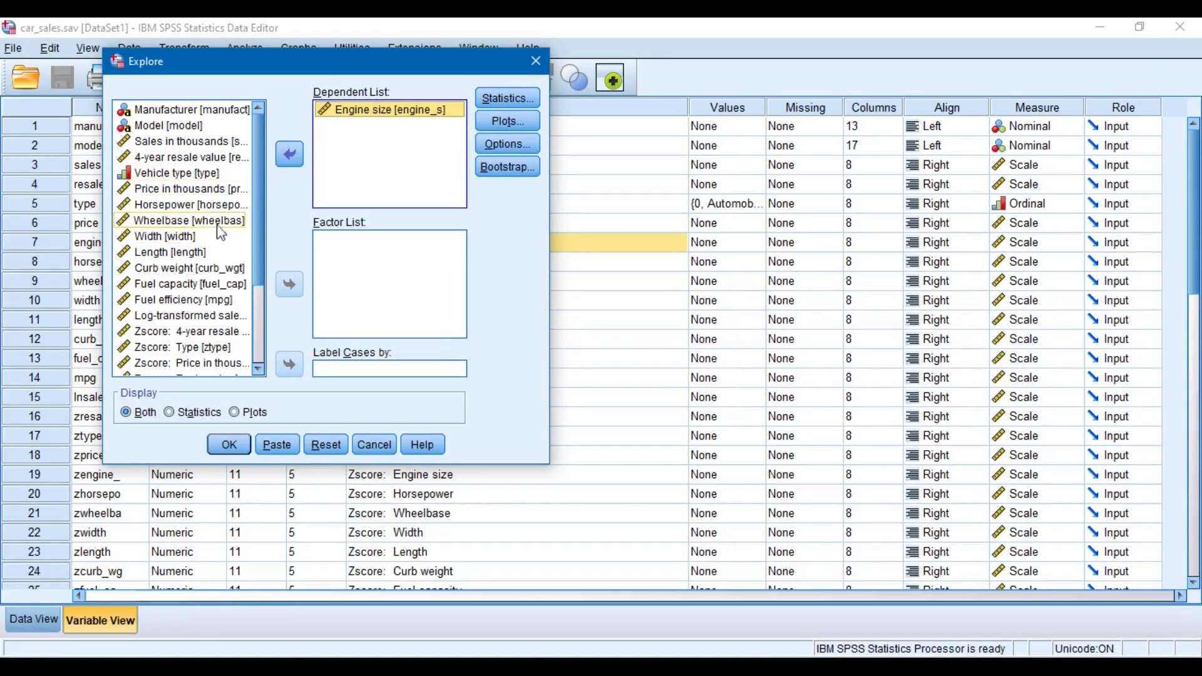
click(217, 203)
click(285, 154)
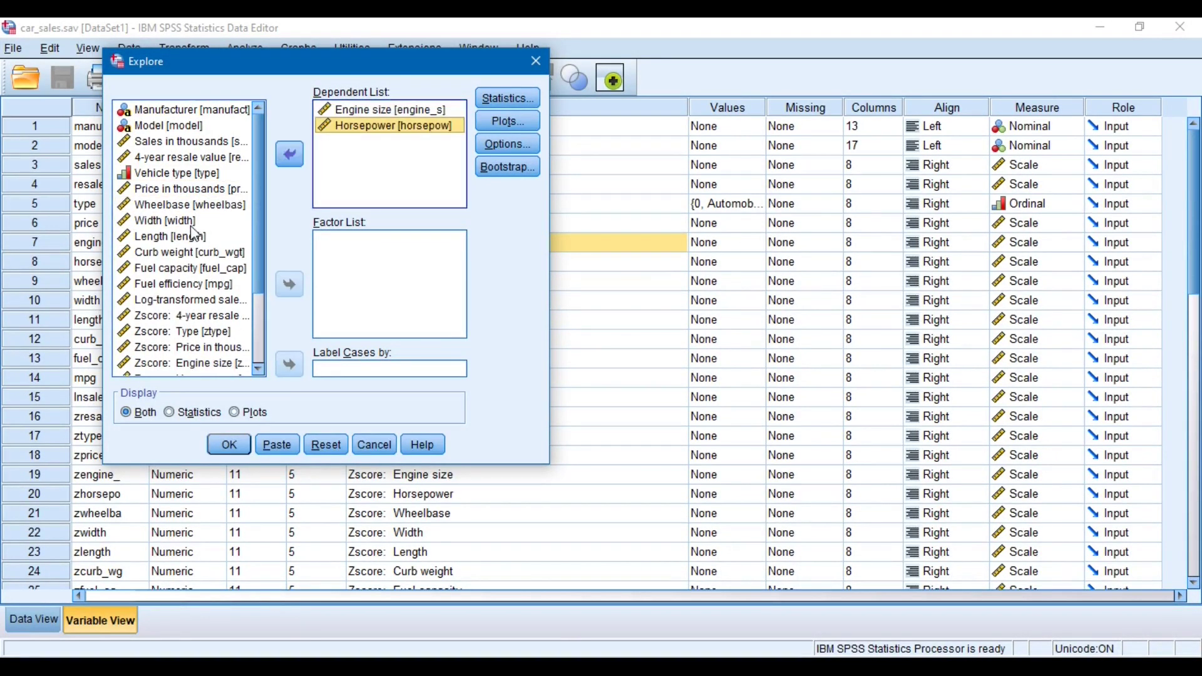
click(207, 205)
click(289, 154)
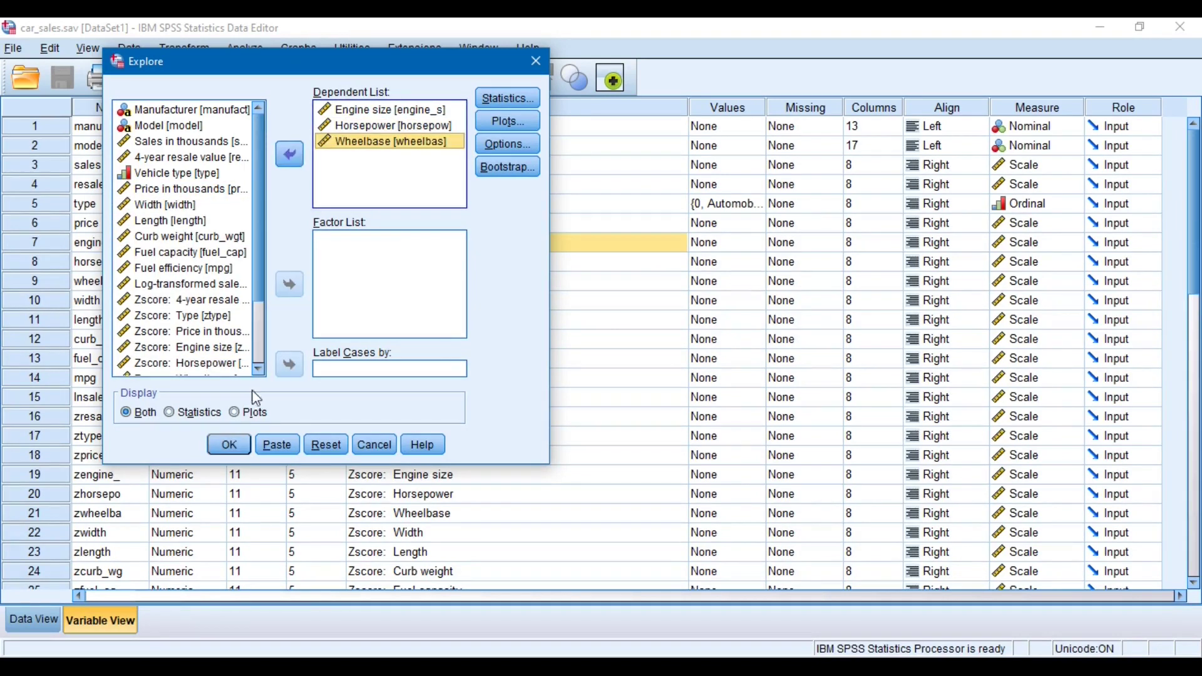
Add Outliers to the Explore statistics and run the analysis.
drag(231, 445, 402, 233)
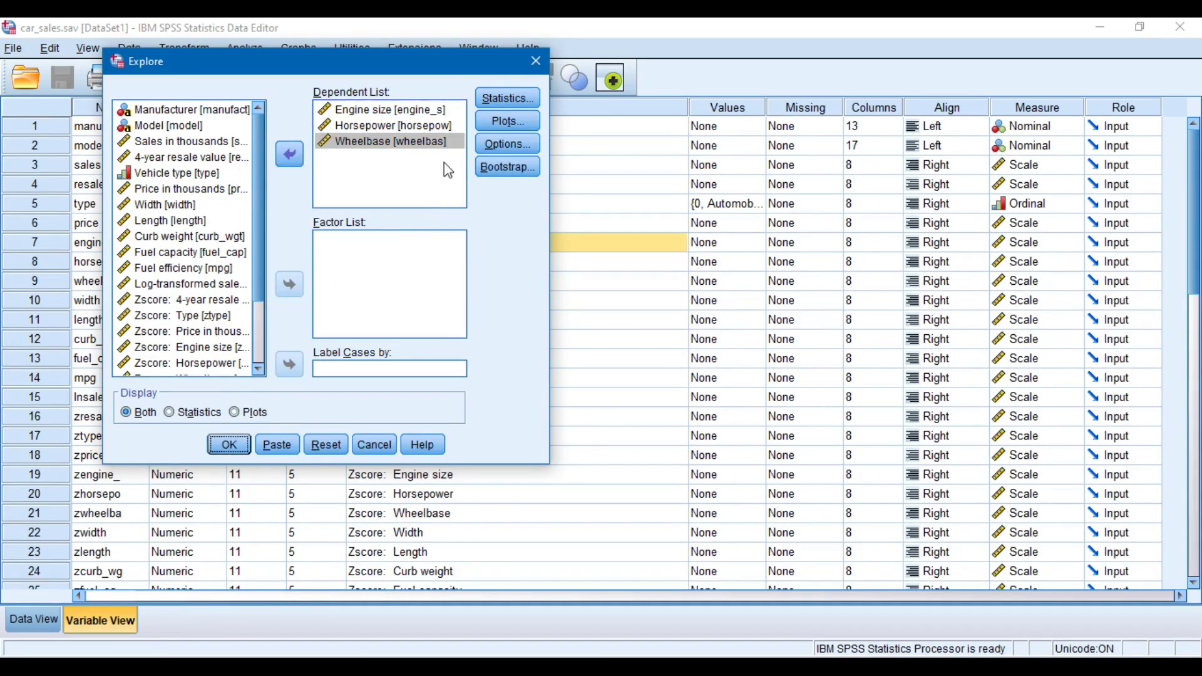
click(495, 102)
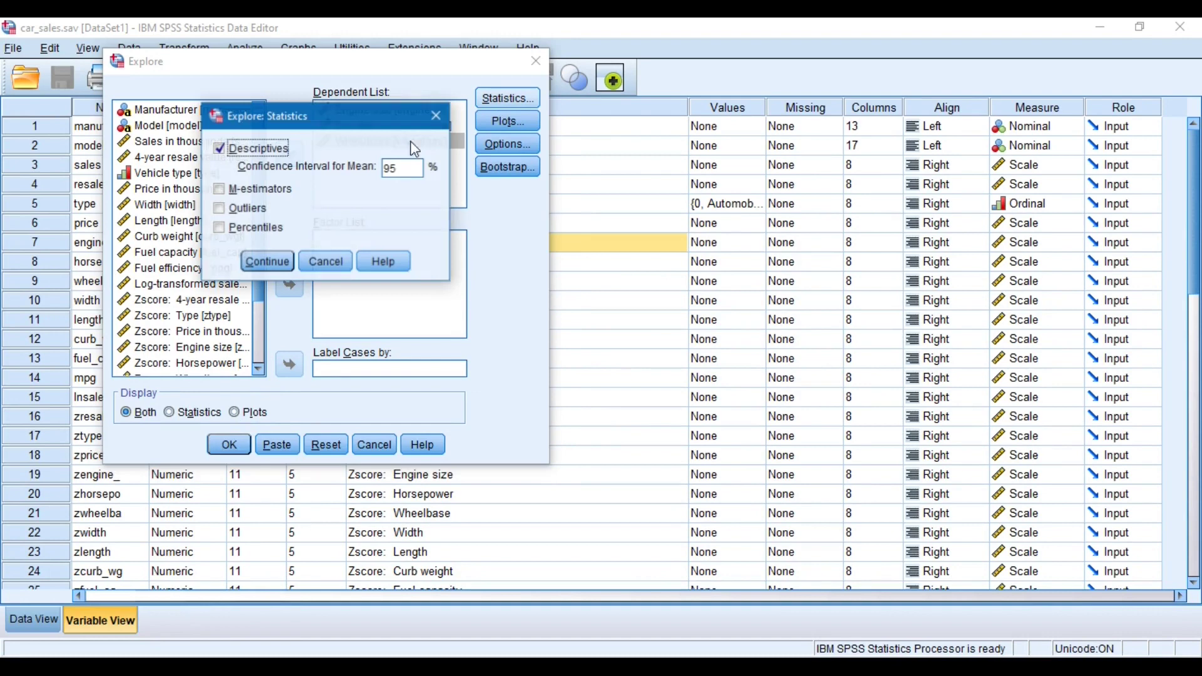
click(249, 213)
click(268, 261)
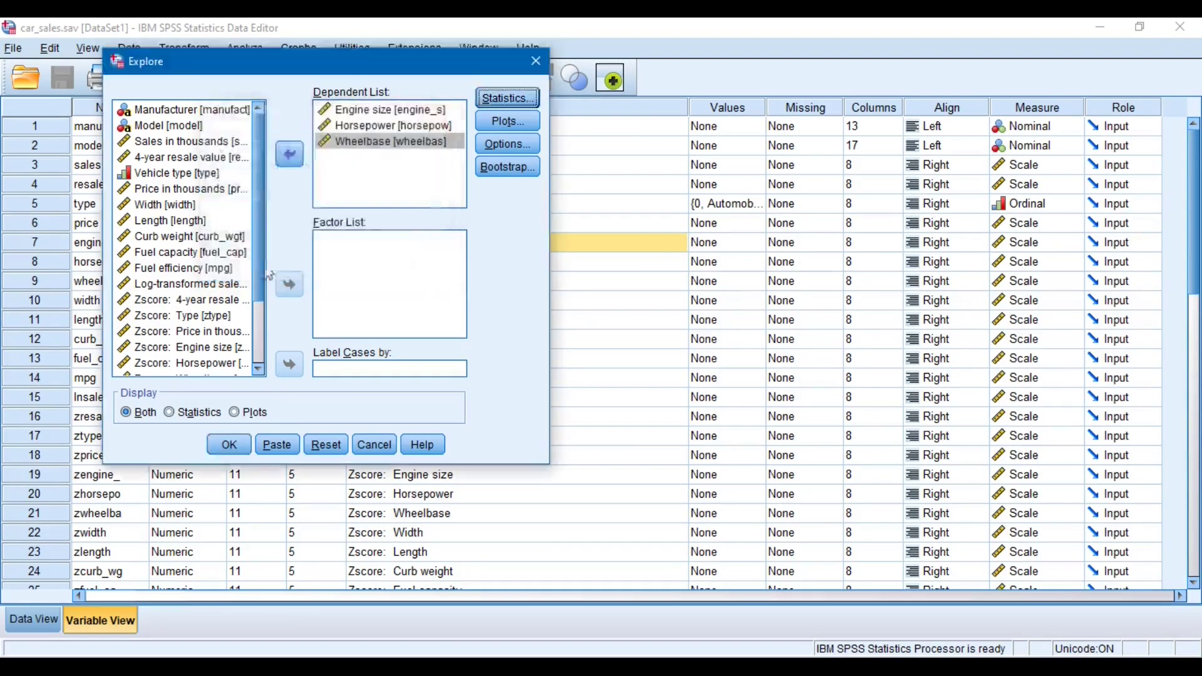
click(226, 444)
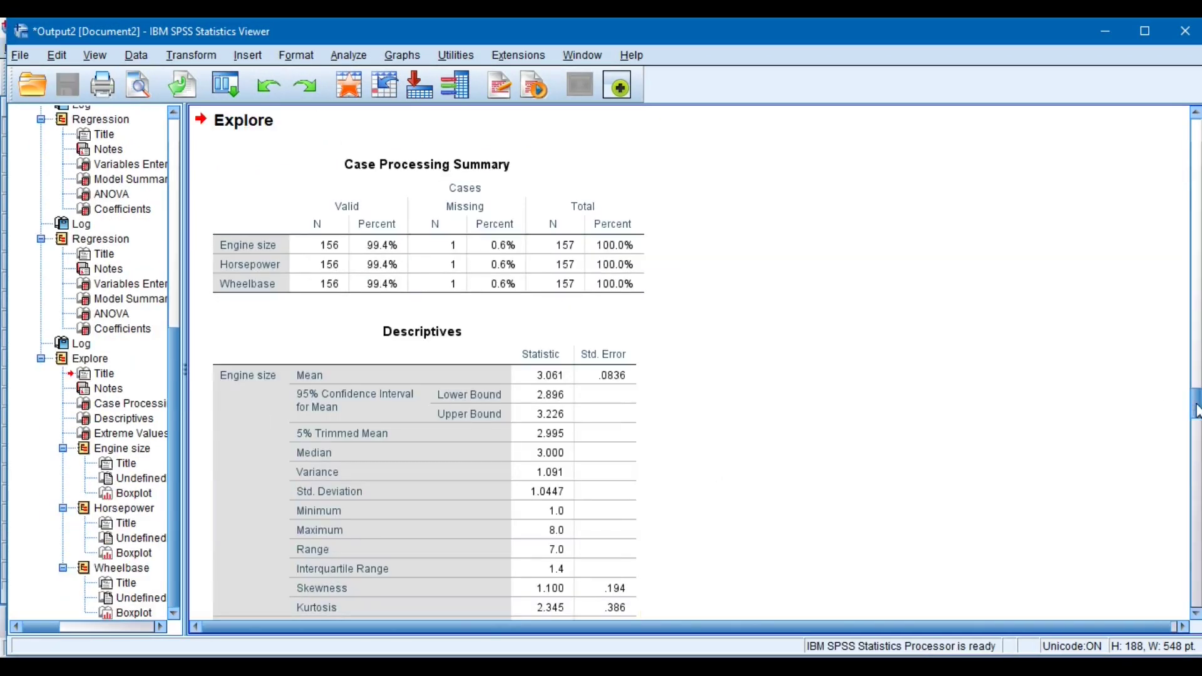
Examine the Horsepower, Wheelbase and Engine size boxplots in the Explore output for outlying cases.
drag(1196, 410, 1198, 550)
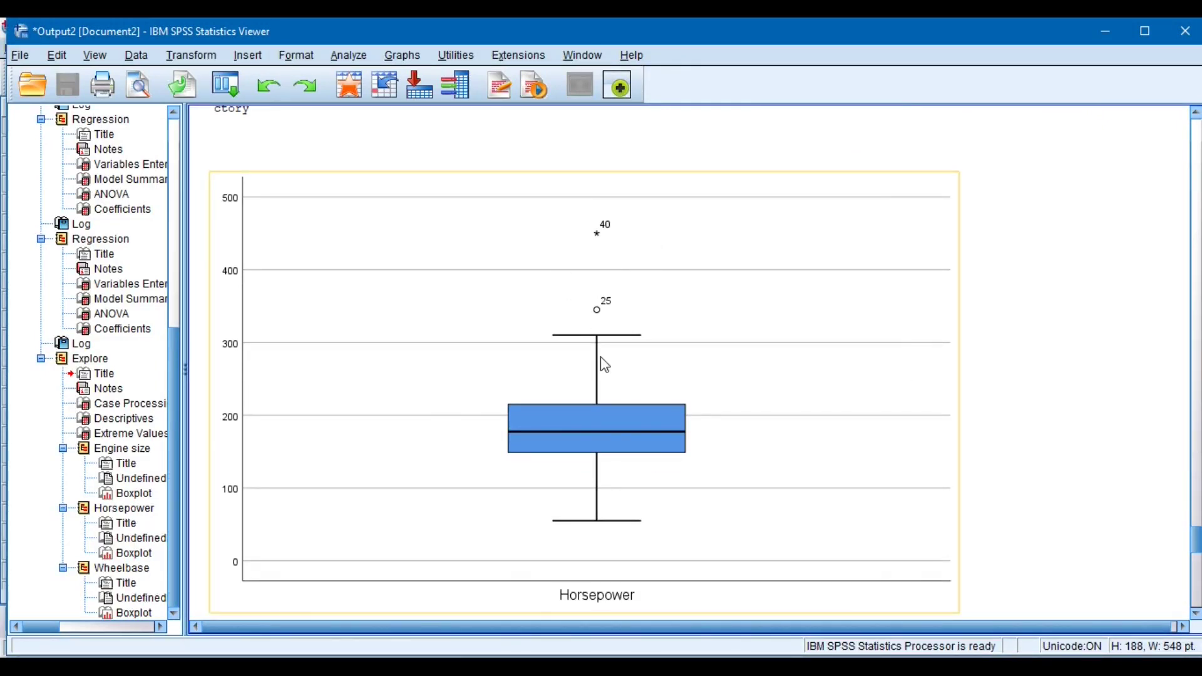
drag(1198, 543, 1197, 596)
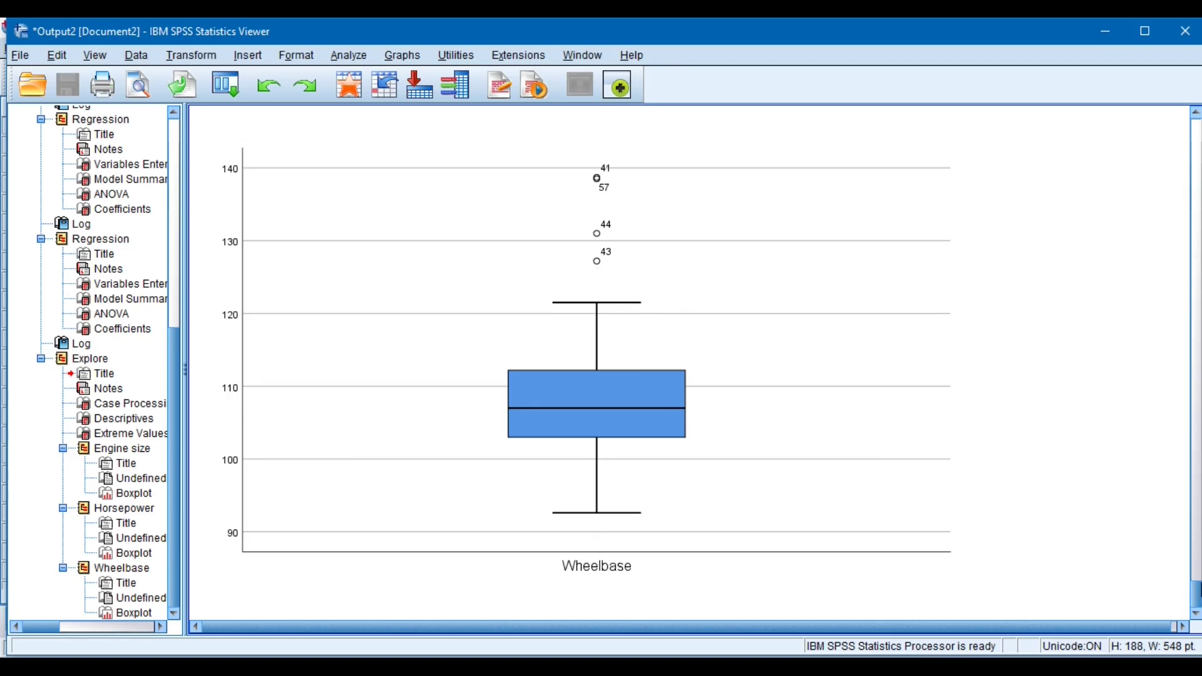
drag(1196, 598, 1192, 492)
click(699, 255)
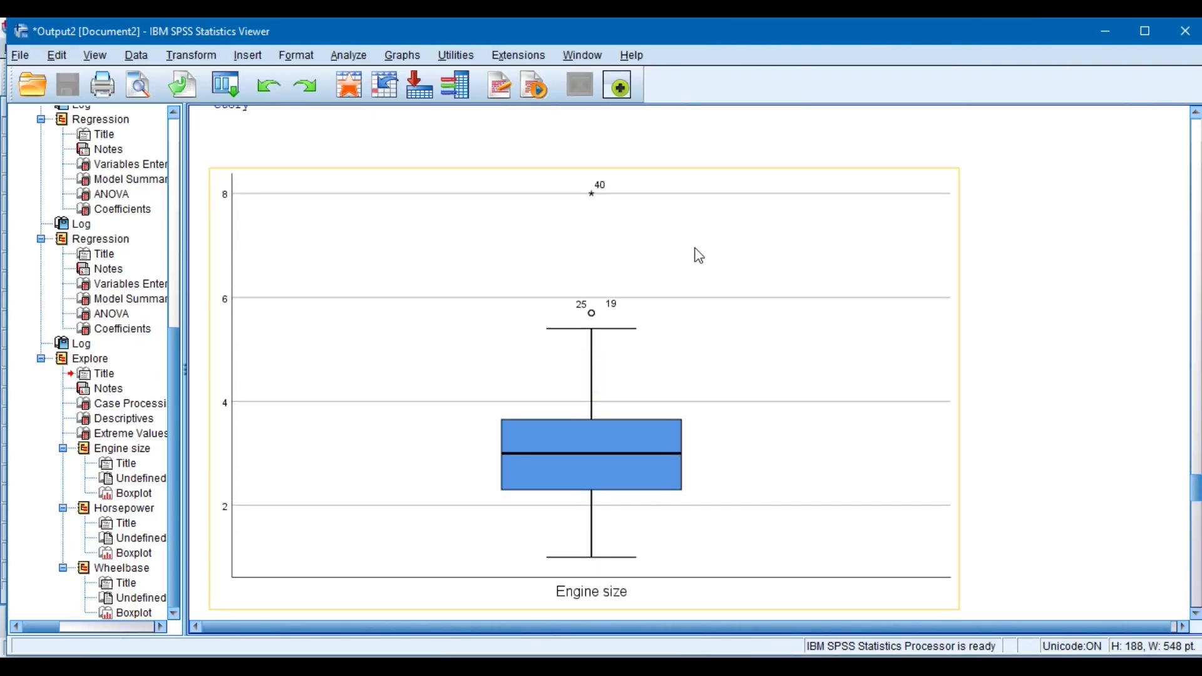